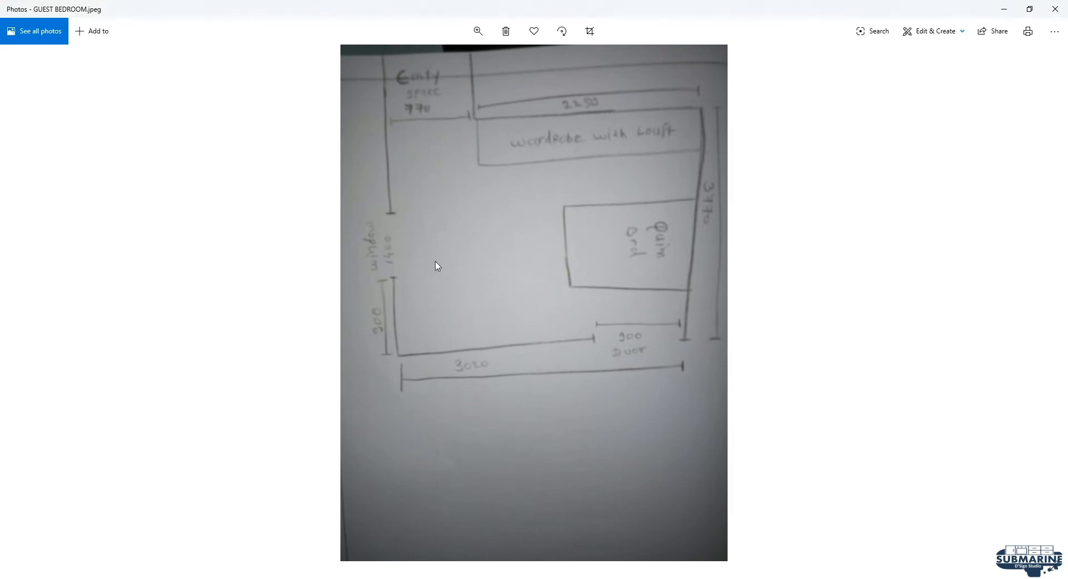
Add a 1400 mm wide, 1200 mm high window at 900 mm elevation to the left wall, 900 mm from its lower corner.
{"action": "left_click", "coordinate": [506, 578]}
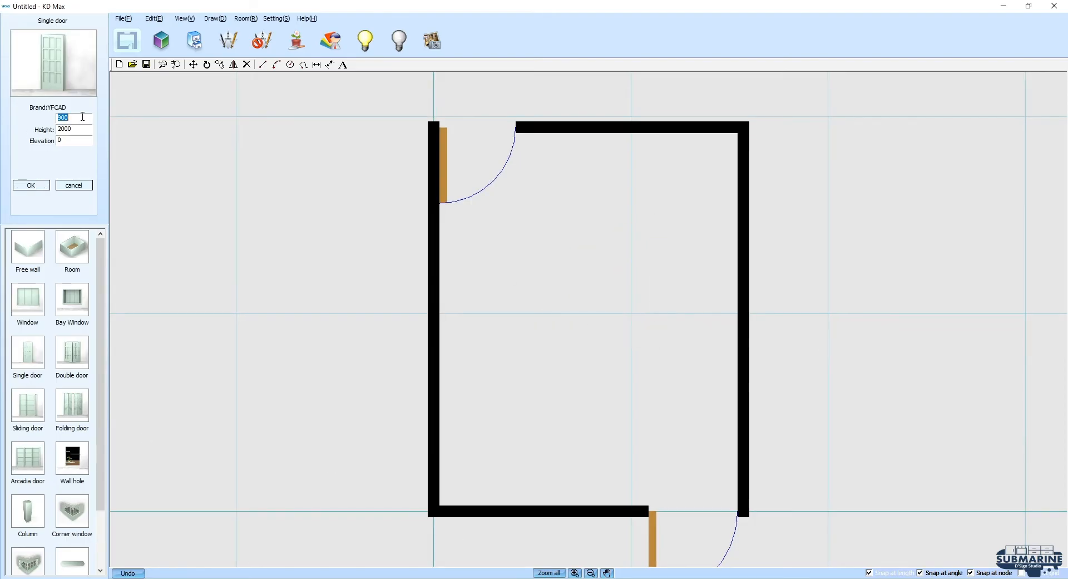
{"action": "left_click", "coordinate": [31, 312]}
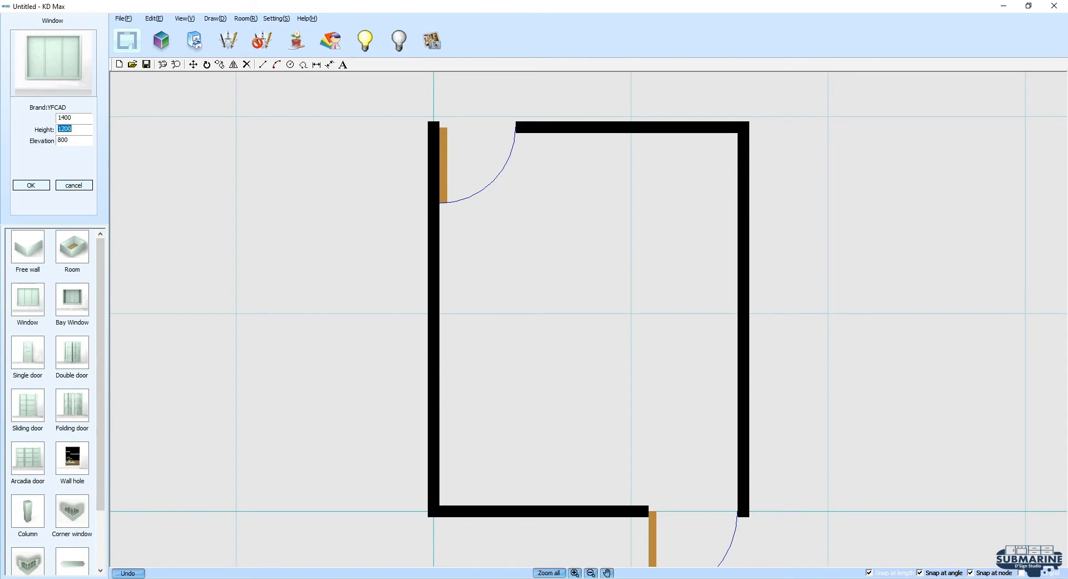
{"action": "left_click", "coordinate": [439, 328]}
{"action": "right_click", "coordinate": [441, 326]}
{"action": "left_click", "coordinate": [483, 369]}
{"action": "double_click", "coordinate": [533, 303]}
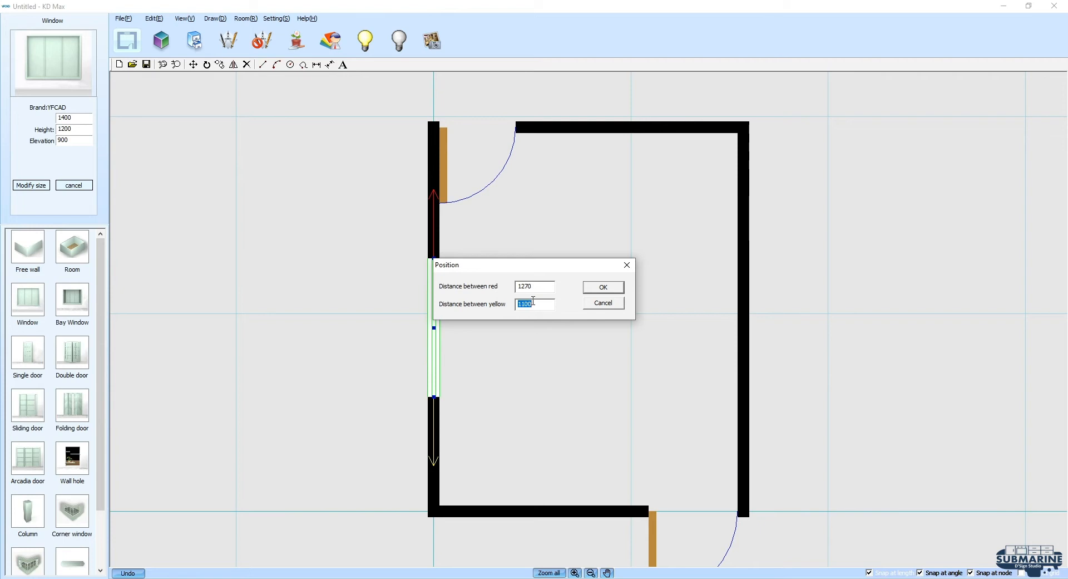
{"action": "left_click", "coordinate": [603, 287]}
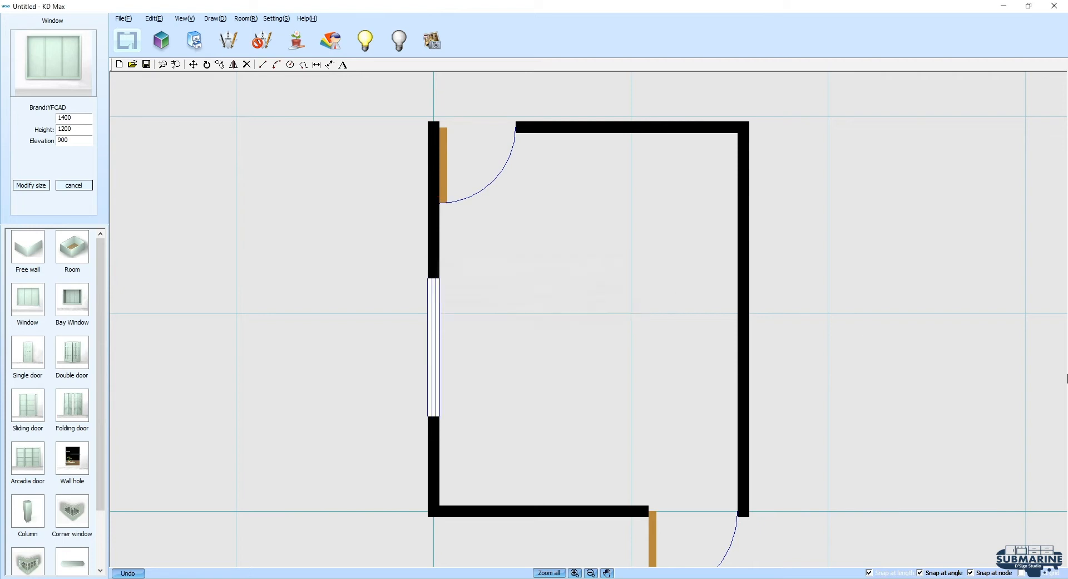
Check the guest bedroom sketch, and generate an automatic ceiling from a point inside the room.
{"action": "left_click", "coordinate": [527, 578]}
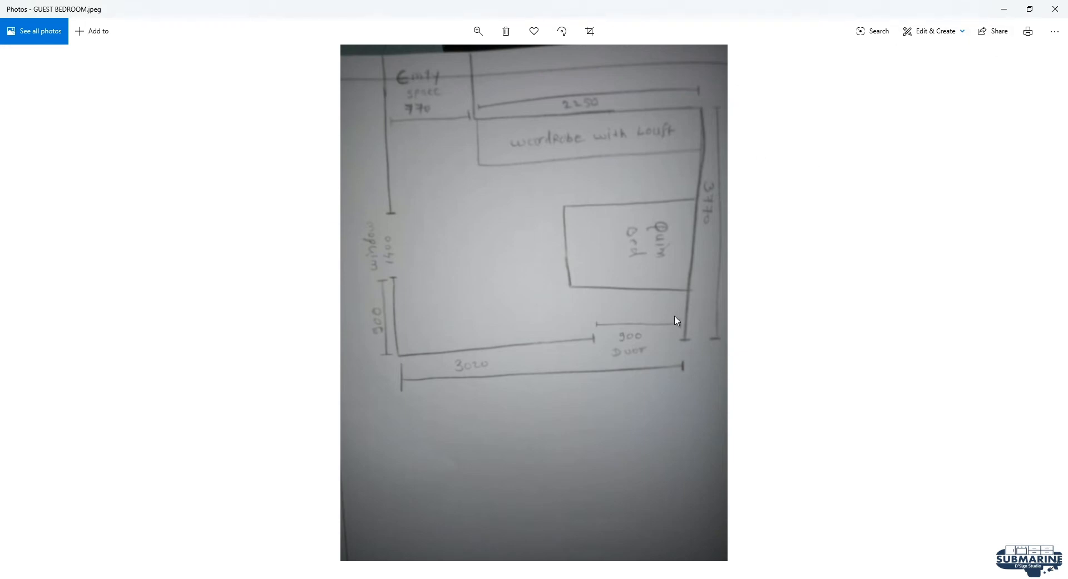
{"action": "left_click", "coordinate": [1008, 10]}
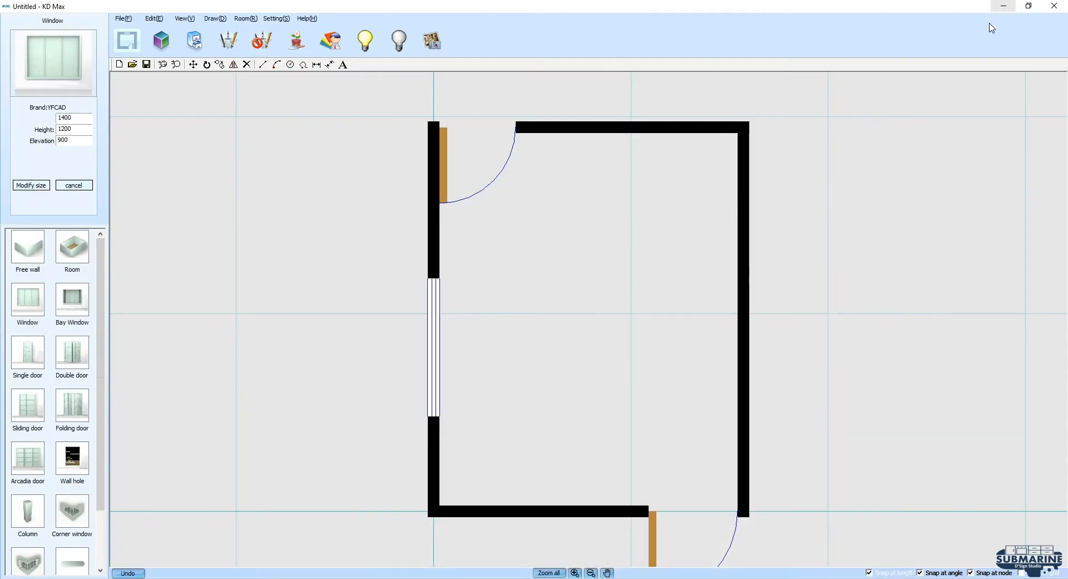
{"action": "left_click", "coordinate": [249, 19]}
{"action": "left_click", "coordinate": [262, 31]}
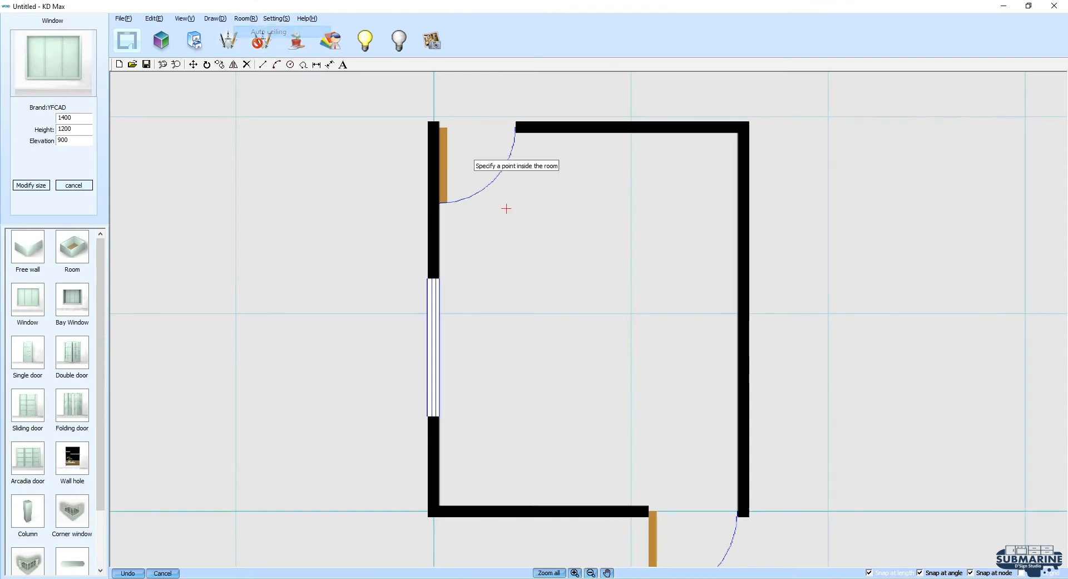
{"action": "left_click", "coordinate": [511, 354]}
{"action": "left_click", "coordinate": [589, 253]}
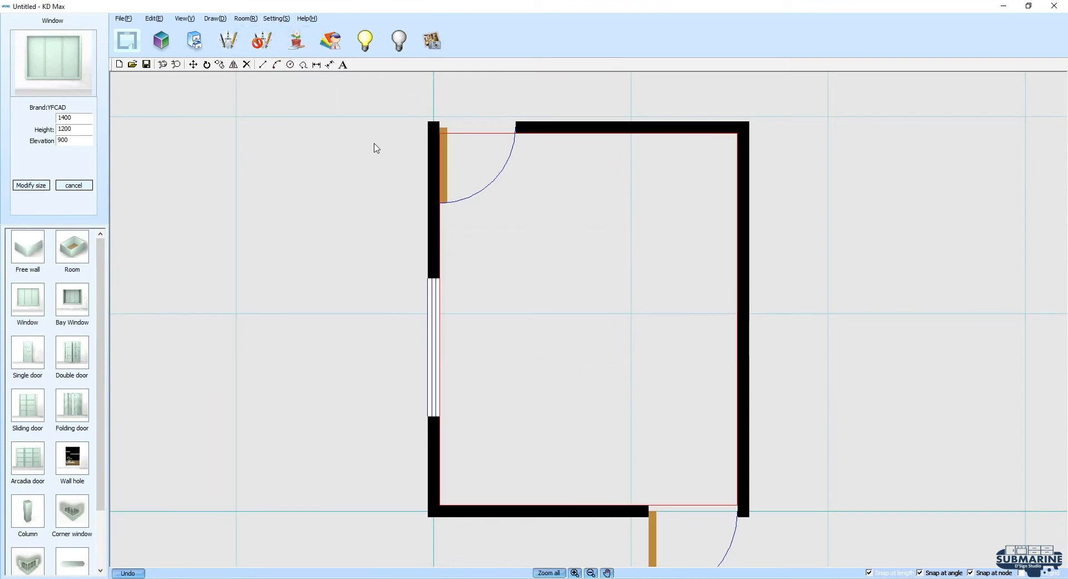
Place a linear row of two ceiling lights with lights at both ends, and copy the row towards the lower wall.
{"action": "left_click", "coordinate": [256, 21]}
{"action": "left_click", "coordinate": [280, 82]}
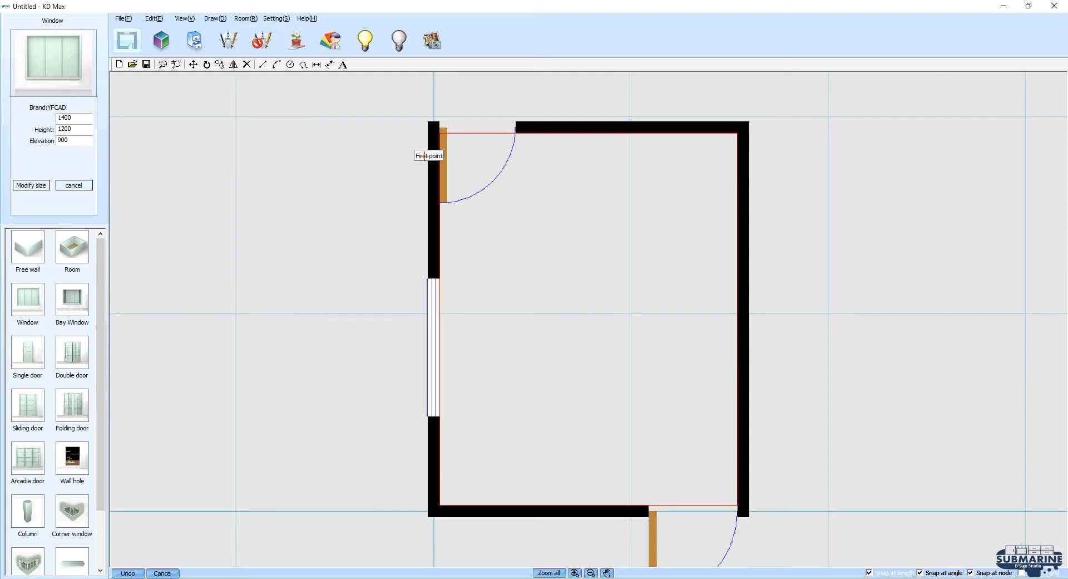
{"action": "left_click", "coordinate": [525, 247]}
{"action": "left_click", "coordinate": [666, 249]}
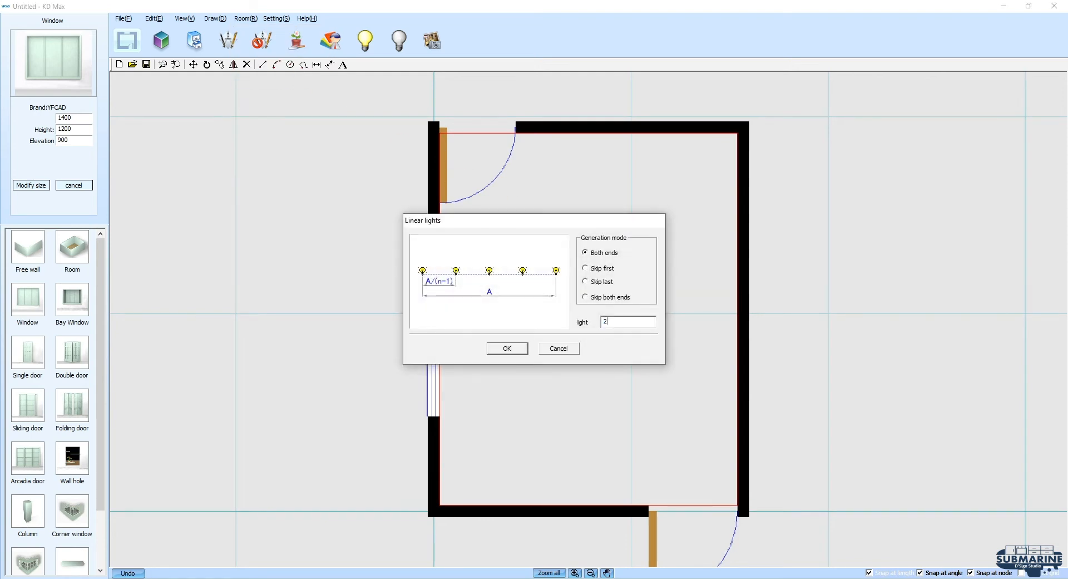
{"action": "left_click", "coordinate": [509, 350]}
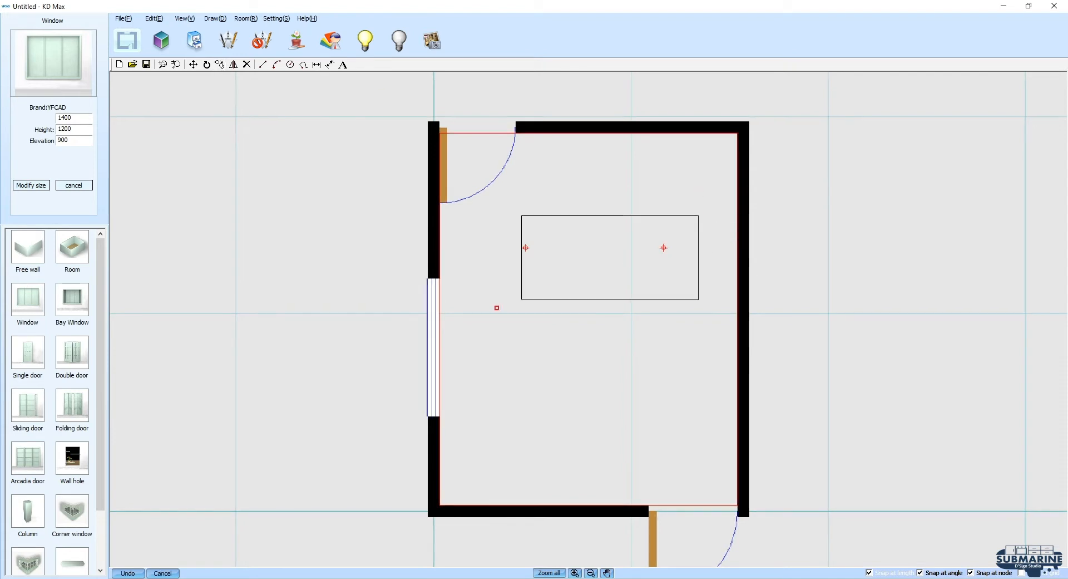
{"action": "left_click", "coordinate": [906, 207]}
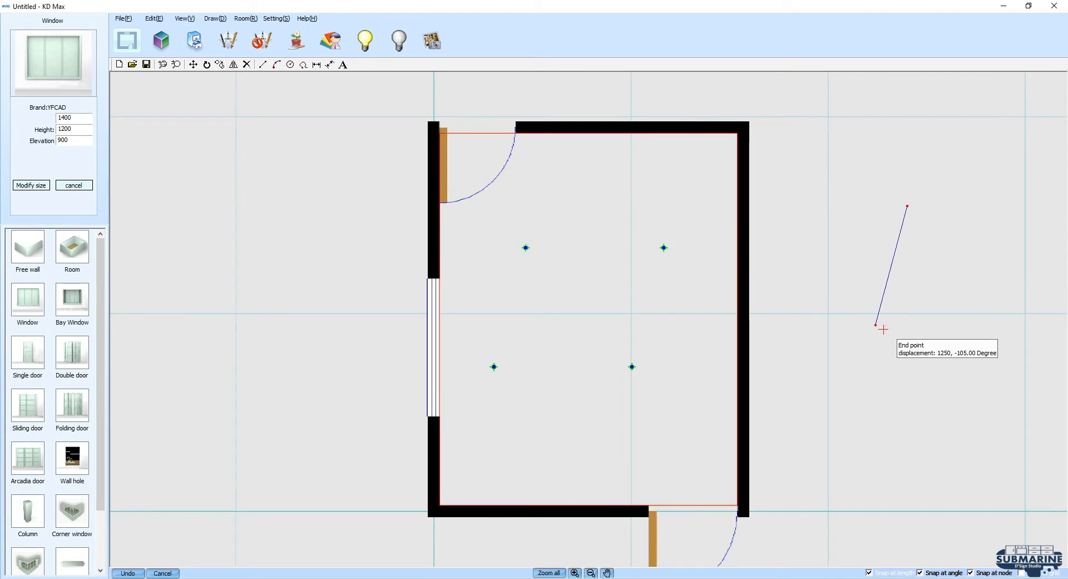
{"action": "left_click", "coordinate": [906, 348]}
Generate the 3D room from the floor plan.
{"action": "left_click", "coordinate": [161, 40]}
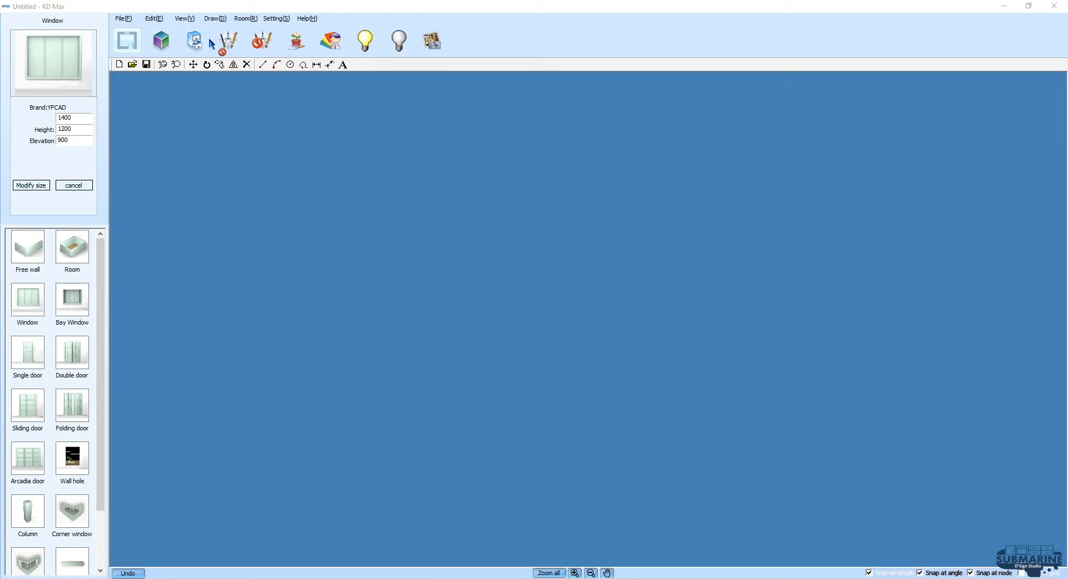
{"action": "left_click", "coordinate": [696, 424]}
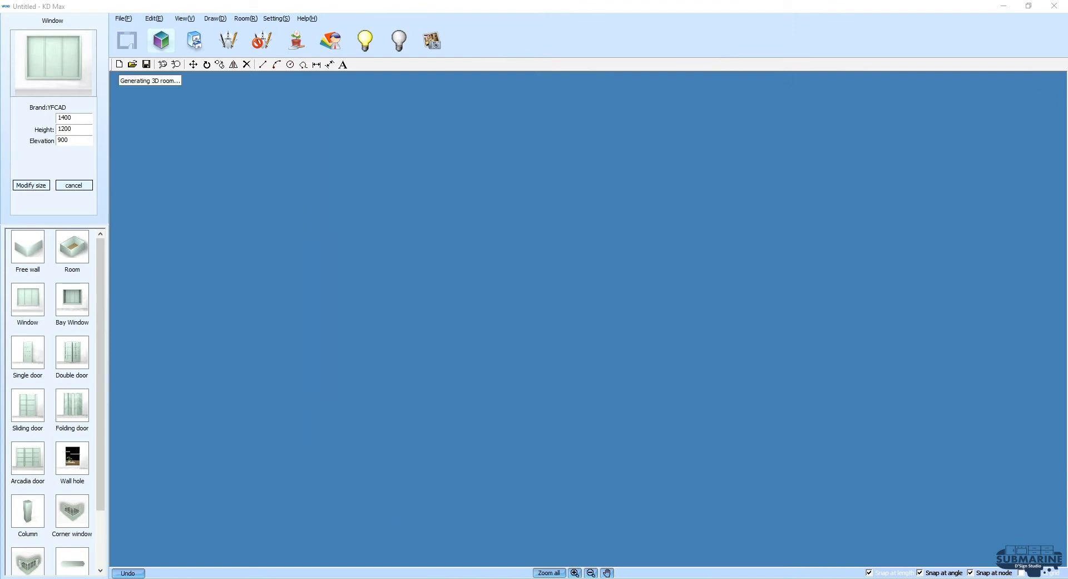
Switch to File Explorer and open the project's 3D Drawing folder.
{"action": "mouse_move", "coordinate": [317, 562]}
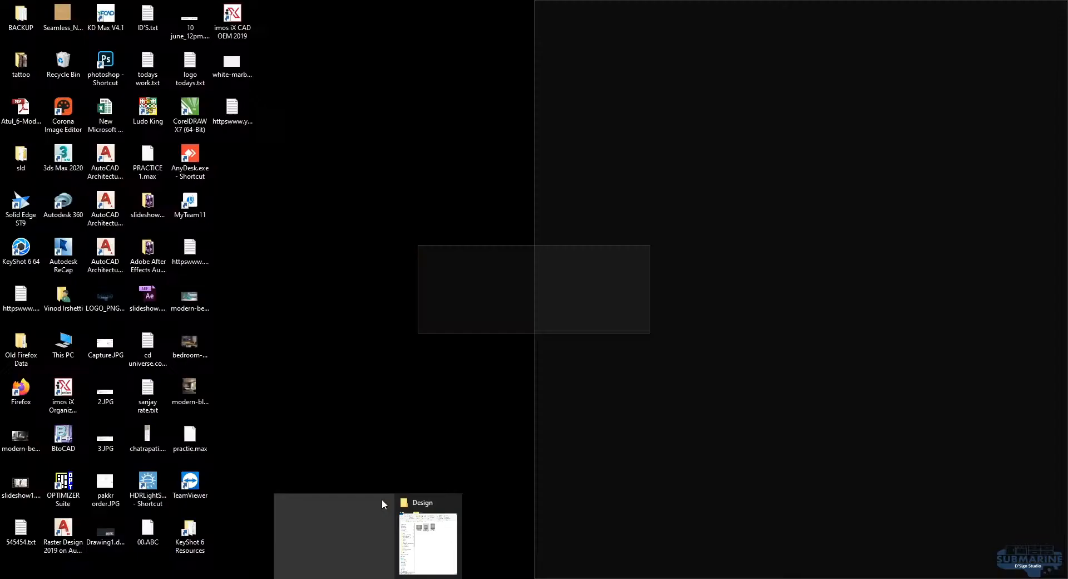
{"action": "left_click", "coordinate": [427, 542]}
{"action": "left_click", "coordinate": [733, 95]}
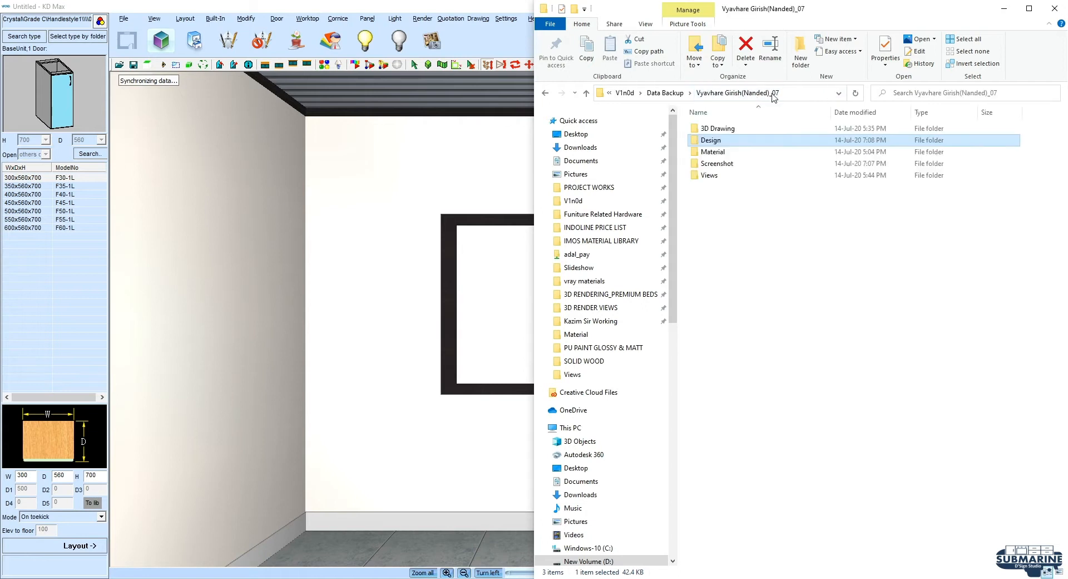
{"action": "double_click", "coordinate": [725, 130]}
{"action": "left_click", "coordinate": [821, 95]}
Return to KD Max and delete the room's ceiling cornice and floor skirting.
{"action": "left_click", "coordinate": [215, 215]}
{"action": "left_click_drag", "start_coordinate": [654, 196], "coordinate": [656, 172]}
{"action": "left_click", "coordinate": [257, 27]}
{"action": "left_click", "coordinate": [262, 161]}
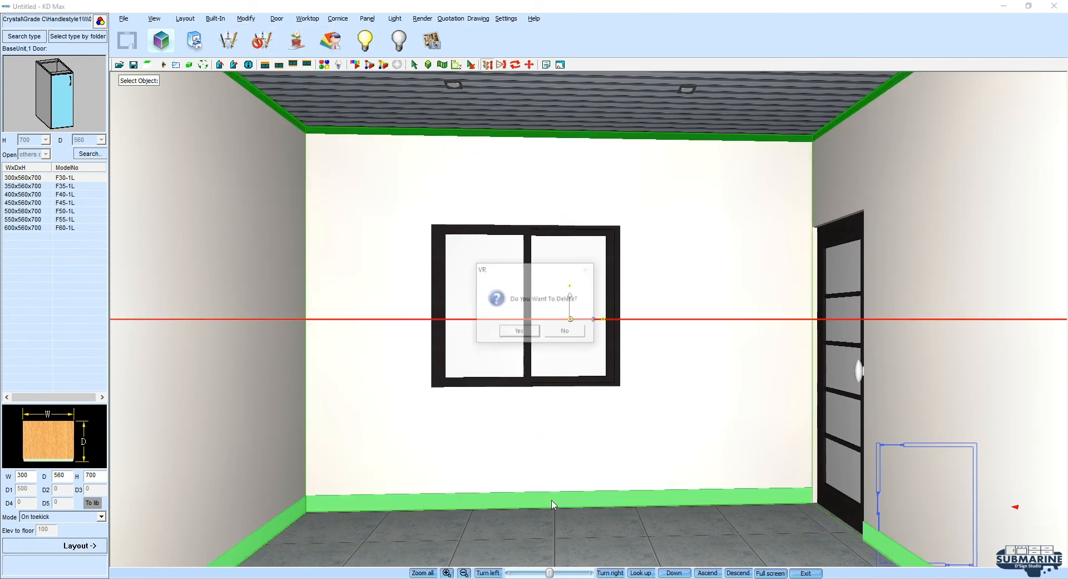
Remove the ceiling material's texture and set its HSV colour to hue 0 and value 1.
{"action": "left_click", "coordinate": [324, 65]}
{"action": "left_click", "coordinate": [546, 116]}
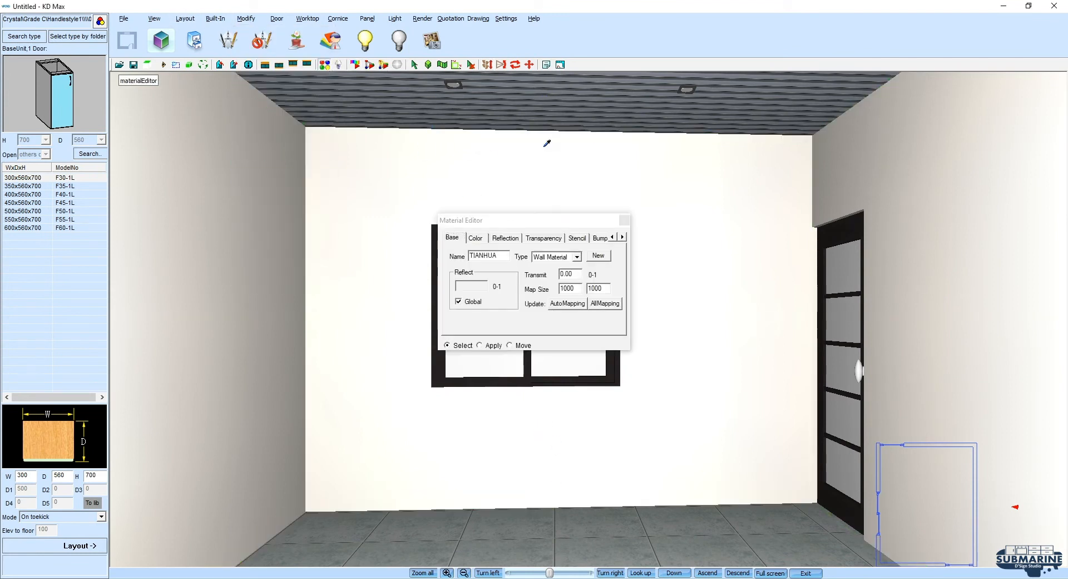
{"action": "left_click", "coordinate": [475, 238]}
{"action": "double_click", "coordinate": [512, 254]}
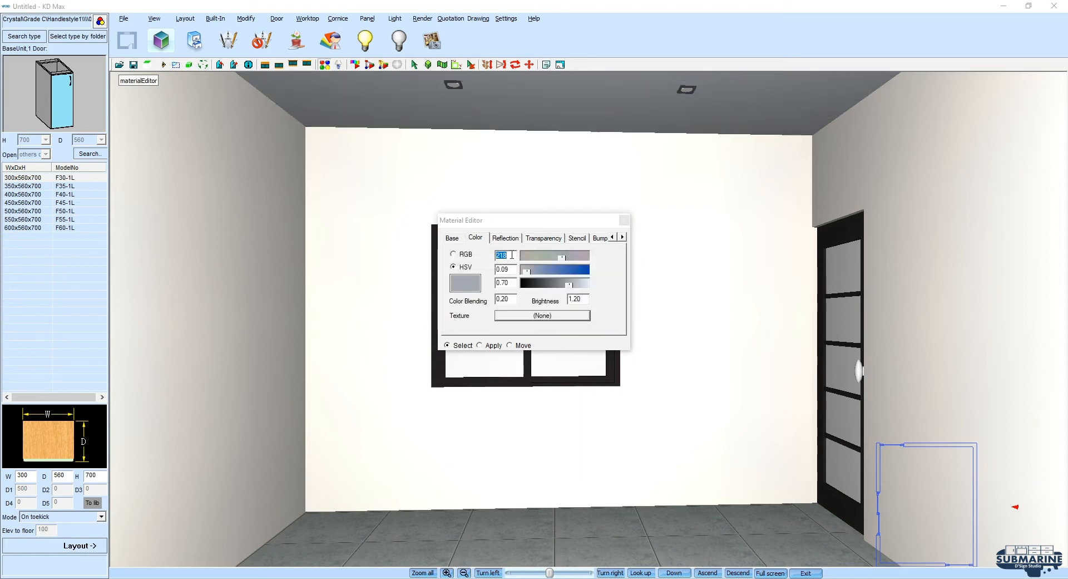
{"action": "type", "text": "0"}
{"action": "double_click", "coordinate": [508, 281]}
{"action": "type", "text": "1"}
Set the wall material's HSV colour to hue 0 and saturation 0.
{"action": "left_click", "coordinate": [730, 236]}
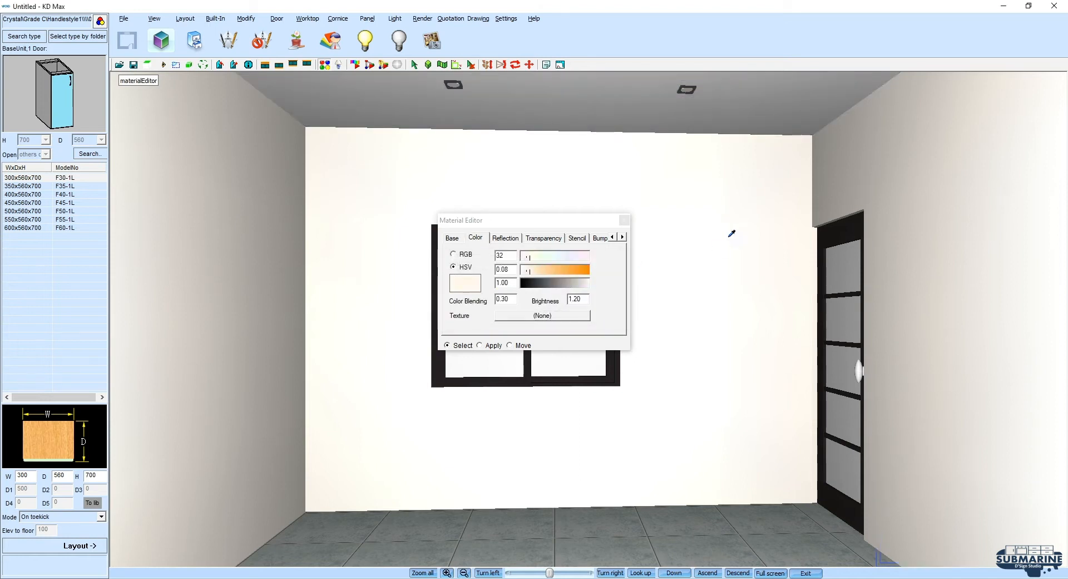
{"action": "double_click", "coordinate": [509, 256]}
{"action": "type", "text": "0"}
{"action": "double_click", "coordinate": [505, 269]}
{"action": "type", "text": "0"}
{"action": "double_click", "coordinate": [578, 298]}
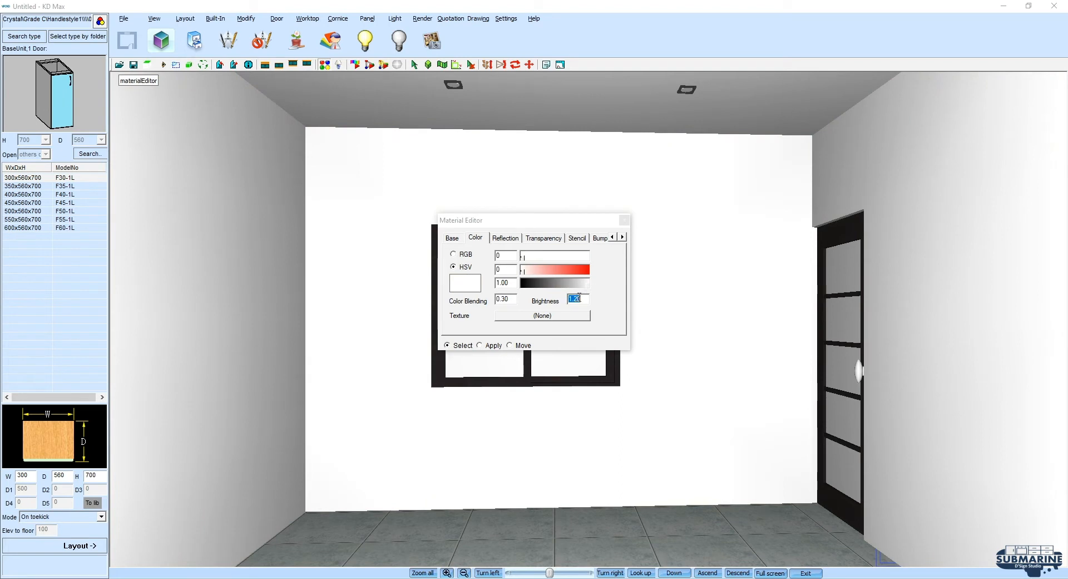
{"action": "left_click", "coordinate": [624, 220]}
Dimension the door opening and the adjoining wall section, and compare them with the guest bedroom sketch.
{"action": "middle_click_drag", "start_coordinate": [730, 272], "coordinate": [481, 271]}
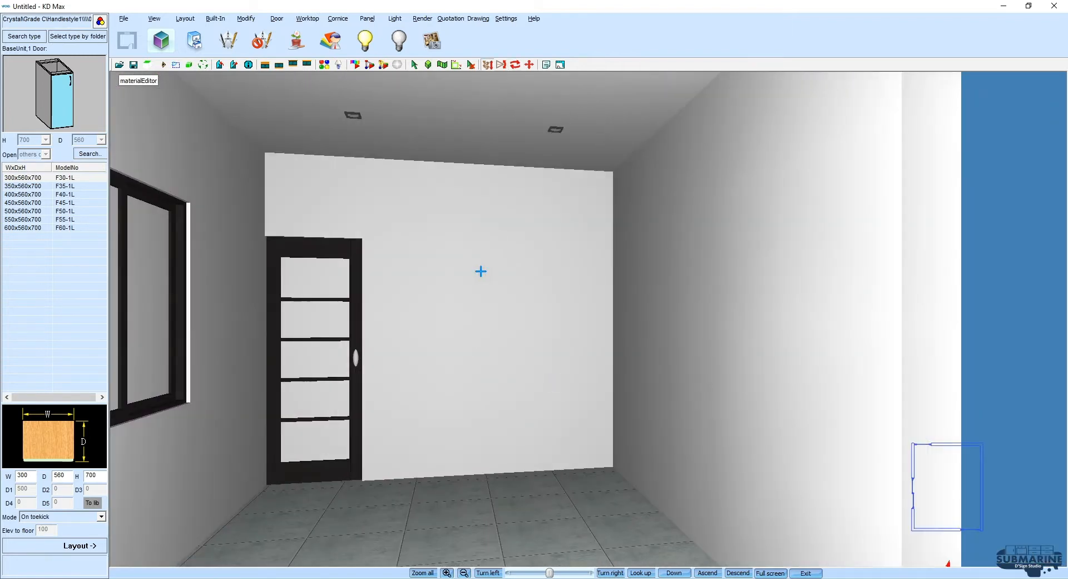
{"action": "left_click", "coordinate": [248, 43]}
{"action": "left_click", "coordinate": [500, 257]}
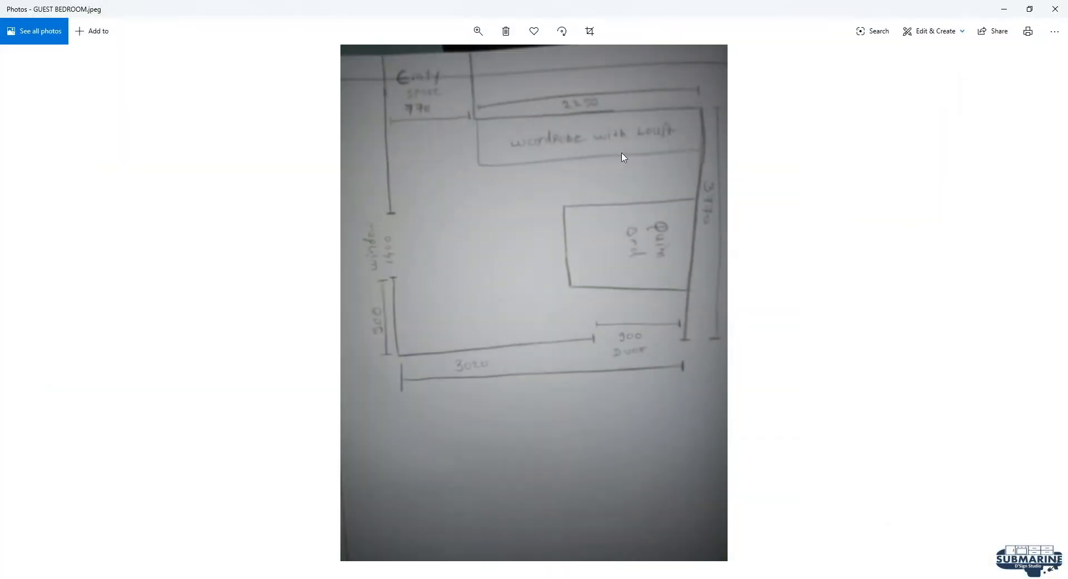
{"action": "left_click", "coordinate": [1005, 8]}
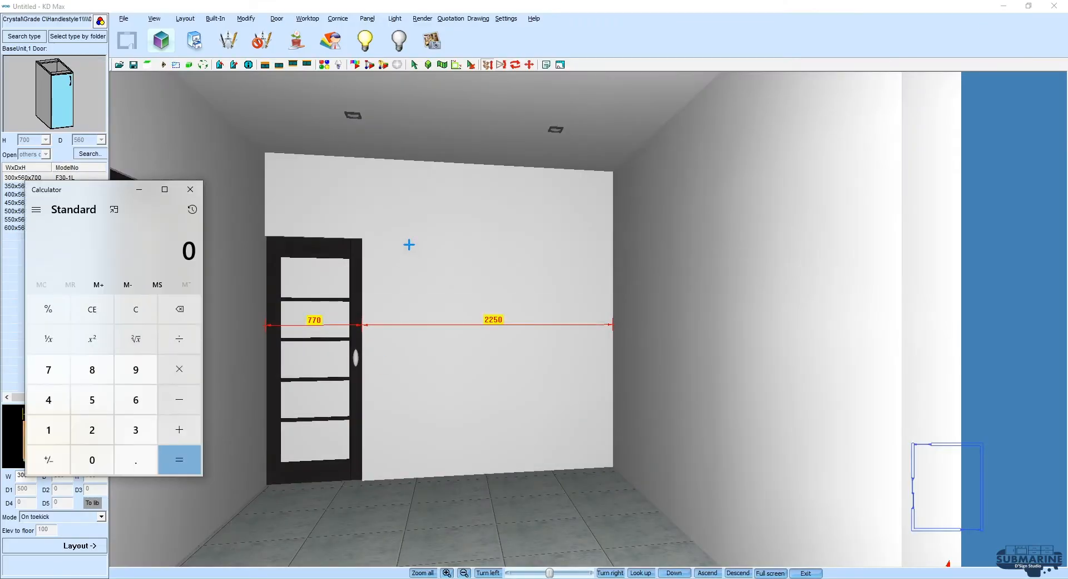
Calculate 2250 divided by 5 and 2250 divided by 4 in Calculator to find a cabinet width.
{"action": "type", "text": "2250/5"}
{"action": "key", "text": "Return"}
{"action": "type", "text": "2250/4"}
{"action": "key", "text": "Return"}
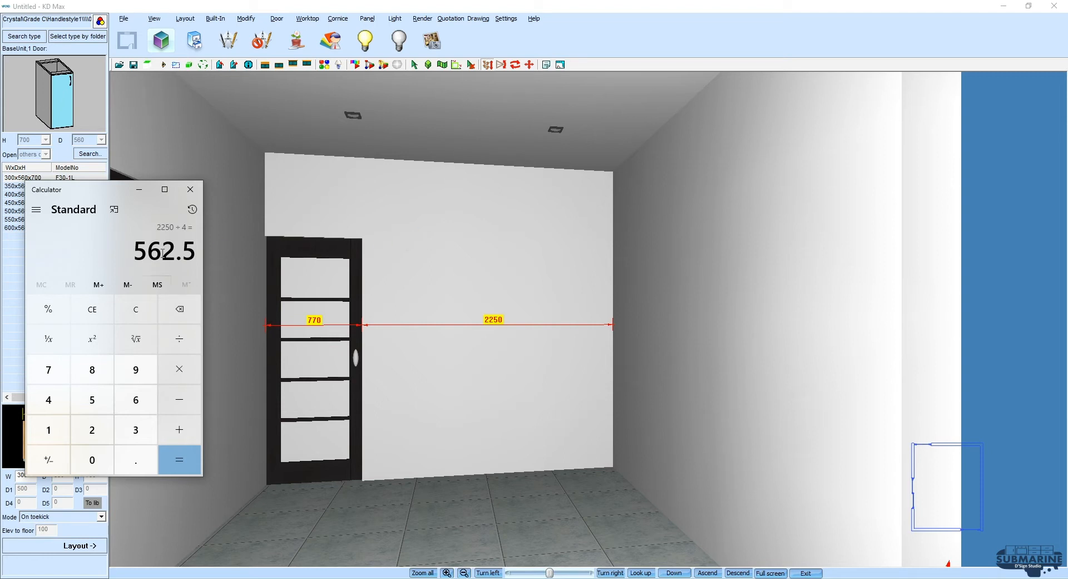
{"action": "left_click", "coordinate": [410, 256]}
Browse the wall unit product styles through to page 10 for a suitable wardrobe cabinet.
{"action": "left_click", "coordinate": [14, 36]}
{"action": "left_click", "coordinate": [421, 145]}
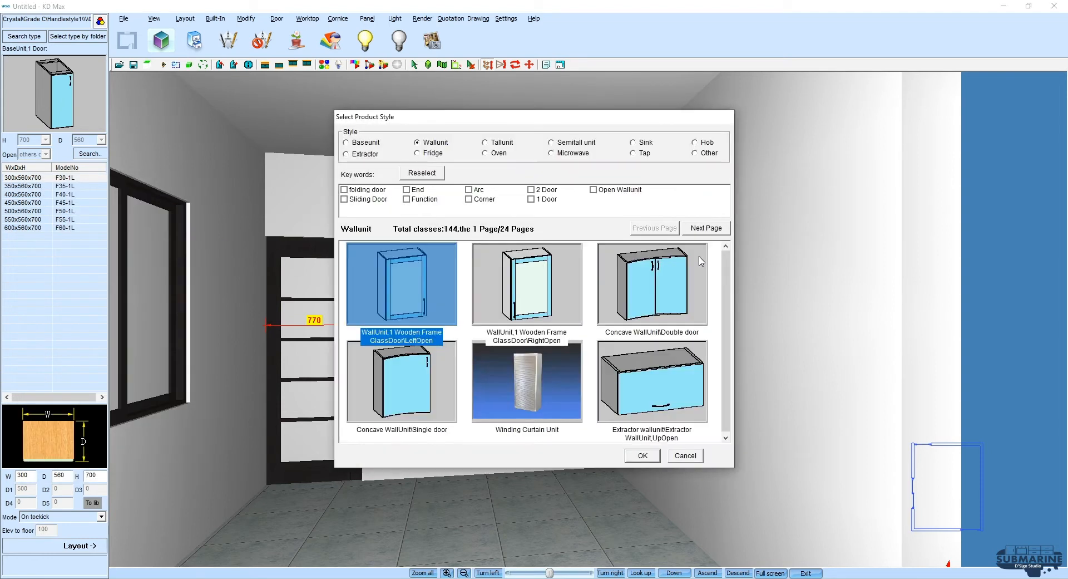
{"action": "left_click", "coordinate": [713, 231]}
{"action": "left_click", "coordinate": [714, 231]}
{"action": "left_click", "coordinate": [714, 231]}
{"action": "left_click", "coordinate": [715, 231]}
{"action": "left_click", "coordinate": [715, 230]}
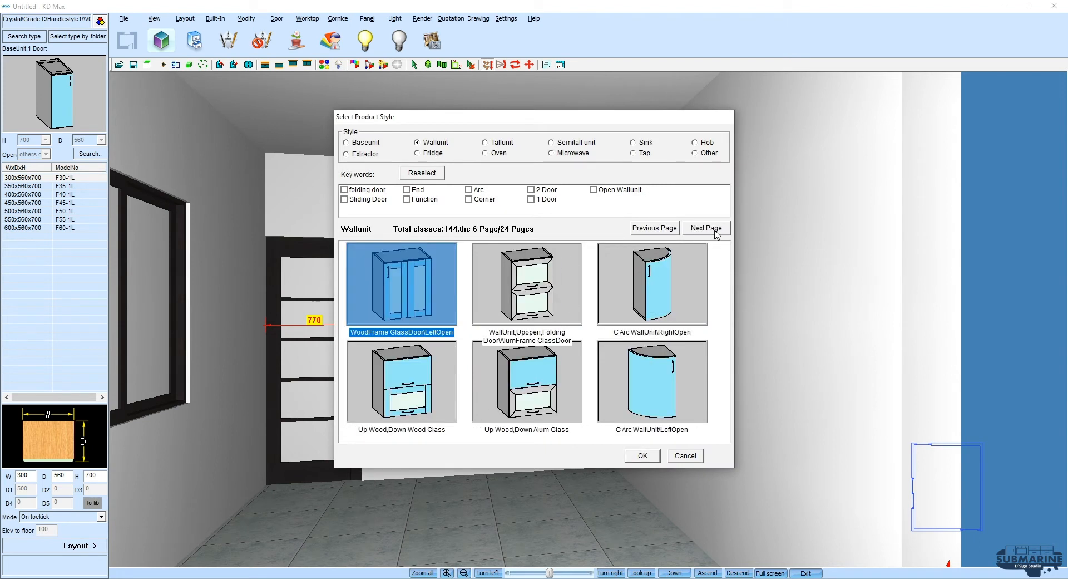
{"action": "left_click", "coordinate": [715, 230]}
{"action": "left_click", "coordinate": [715, 230]}
{"action": "left_click", "coordinate": [715, 230]}
{"action": "left_click", "coordinate": [715, 230]}
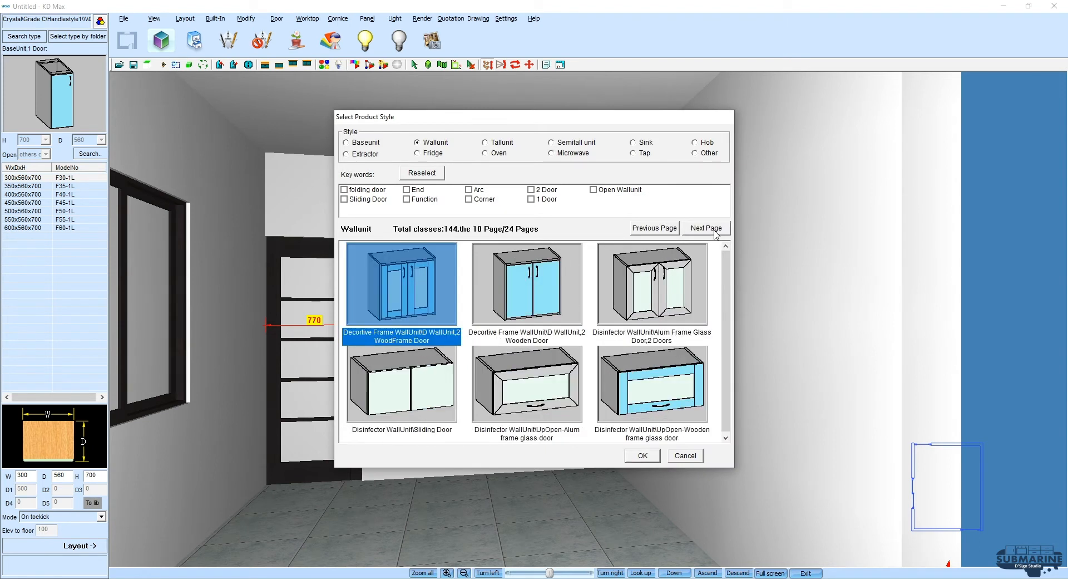
Choose the TallUnit A, Pulling Basket model from the tall unit product styles.
{"action": "left_click", "coordinate": [486, 143]}
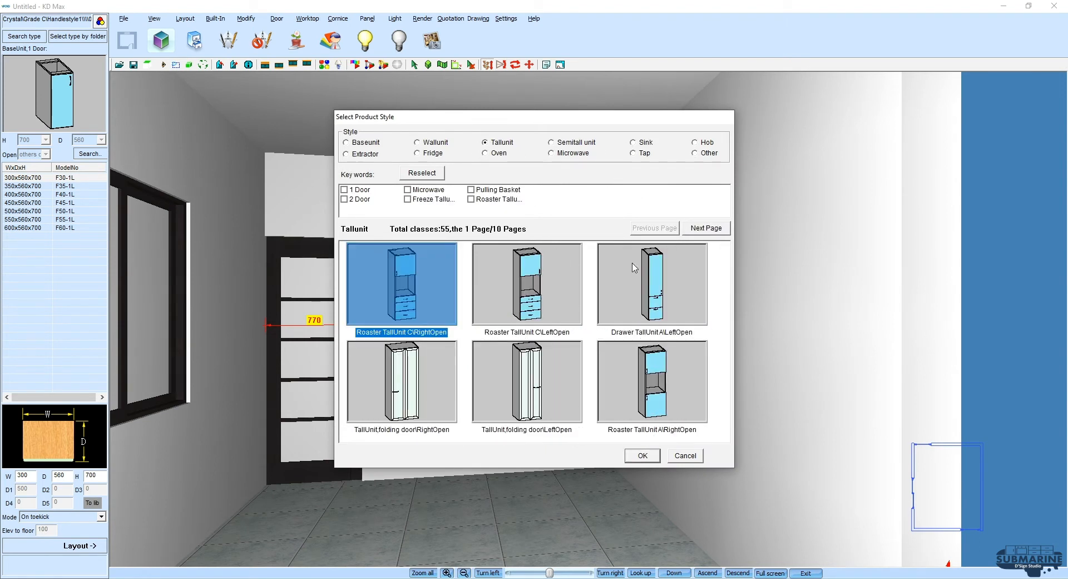
{"action": "left_click", "coordinate": [698, 234]}
{"action": "left_click", "coordinate": [700, 232]}
{"action": "double_click", "coordinate": [527, 384]}
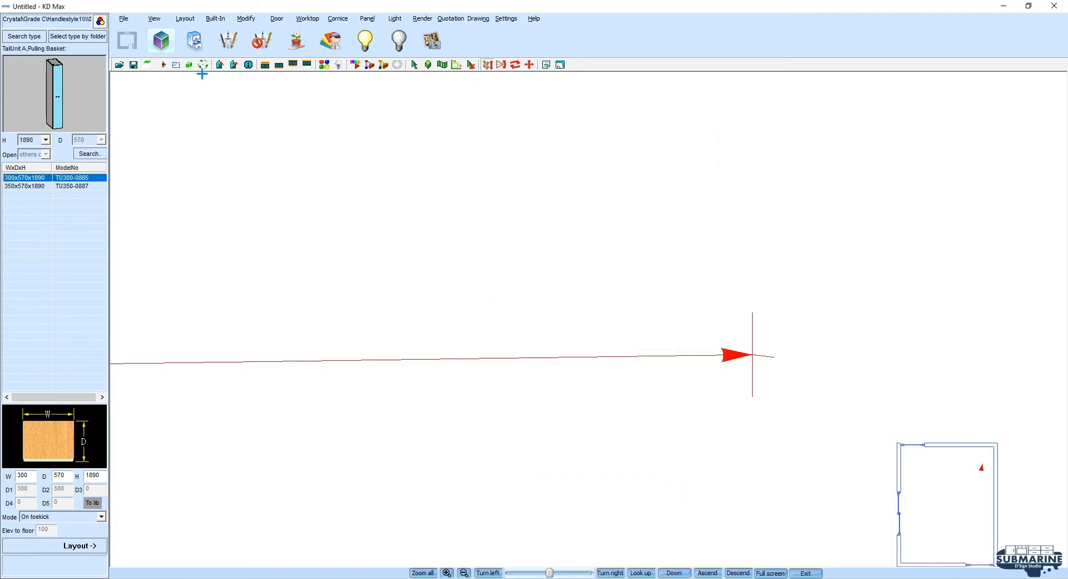
Place the tall unit at 562.5 mm wide, 570 mm deep and 2000 mm high in the far corner of the door wall.
{"action": "left_click", "coordinate": [203, 65]}
{"action": "left_click_drag", "start_coordinate": [775, 274], "coordinate": [523, 312]}
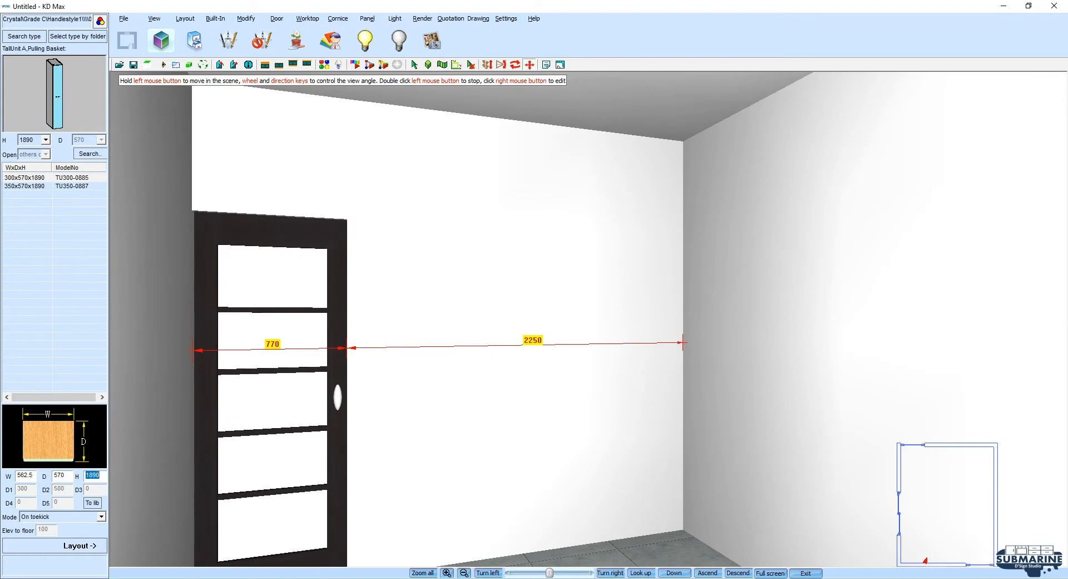
{"action": "key", "text": "Tab"}
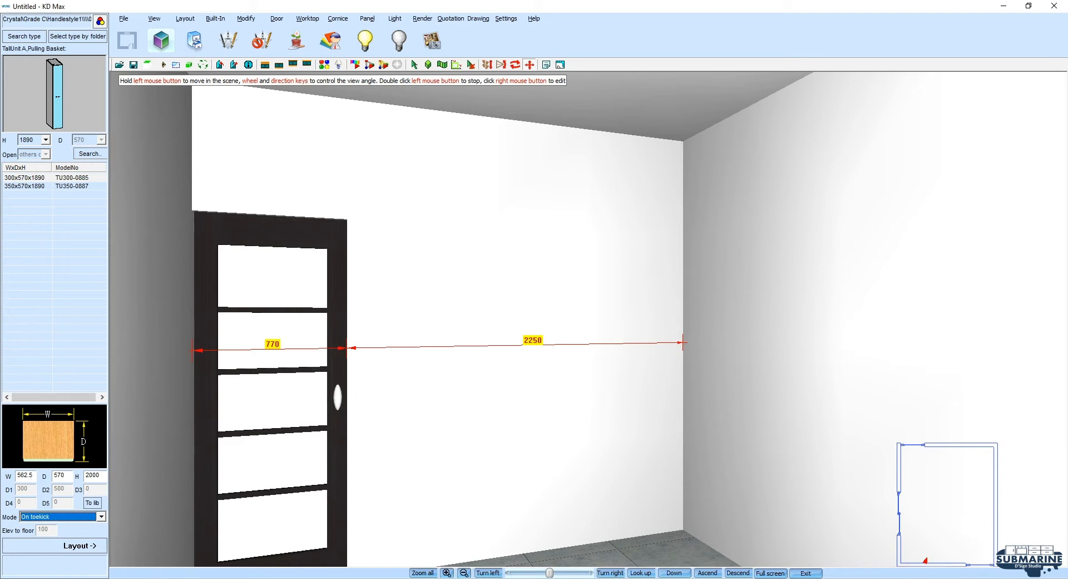
{"action": "left_click", "coordinate": [78, 545]}
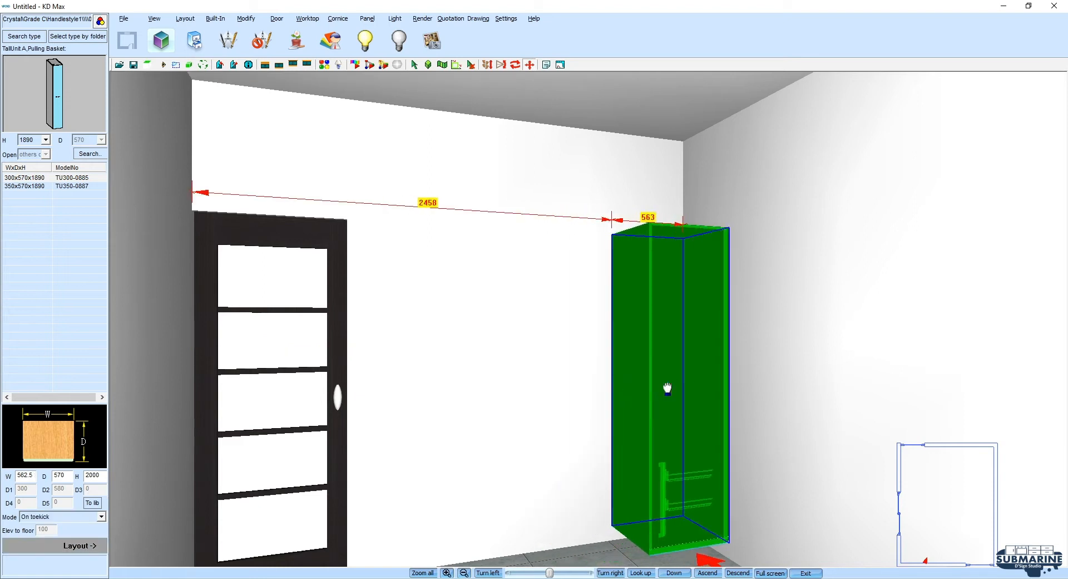
Dim the scene lighting to 0.2.
{"action": "left_click", "coordinate": [398, 65]}
{"action": "type", "text": ".2"}
{"action": "key", "text": "Return"}
{"action": "left_click_drag", "start_coordinate": [500, 200], "coordinate": [740, 281]}
{"action": "right_click", "coordinate": [812, 303]}
{"action": "left_click", "coordinate": [833, 454]}
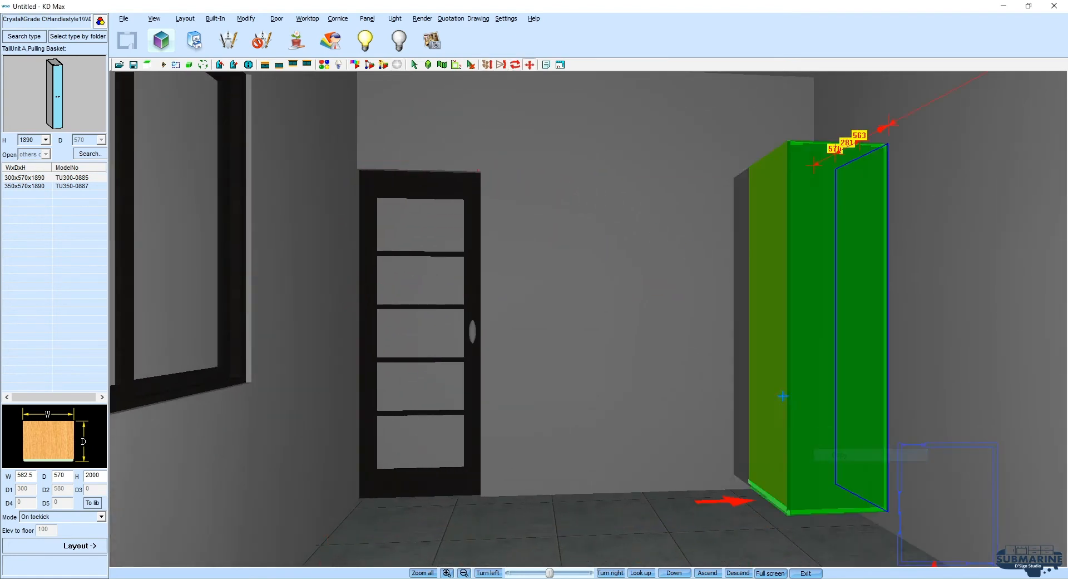
{"action": "left_click", "coordinate": [796, 348]}
{"action": "left_click_drag", "start_coordinate": [825, 268], "coordinate": [606, 220]}
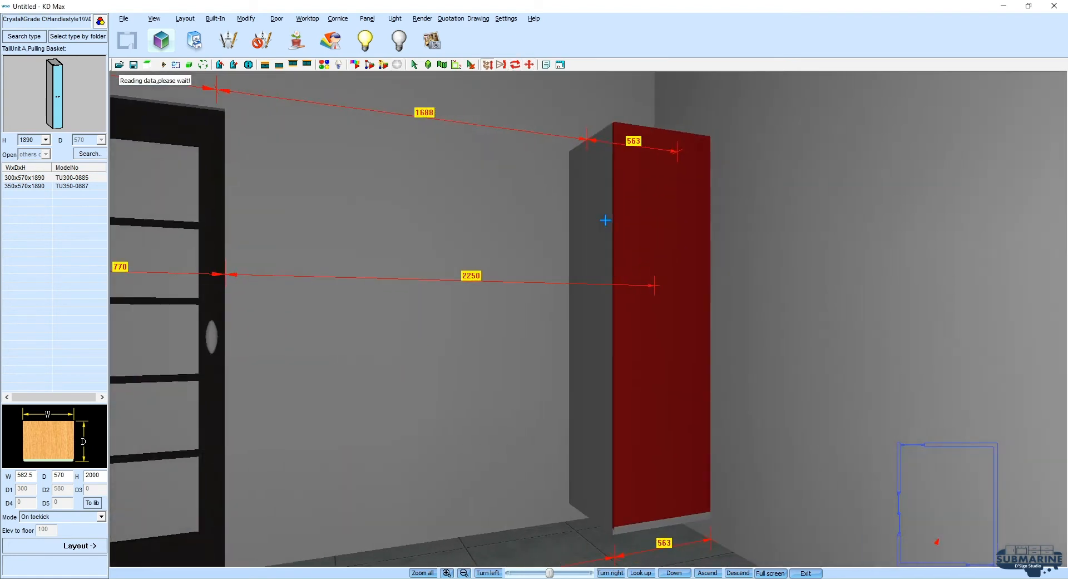
Apply the PVC Grade D Default finish 03 to the tall unit's door.
{"action": "left_click", "coordinate": [330, 40]}
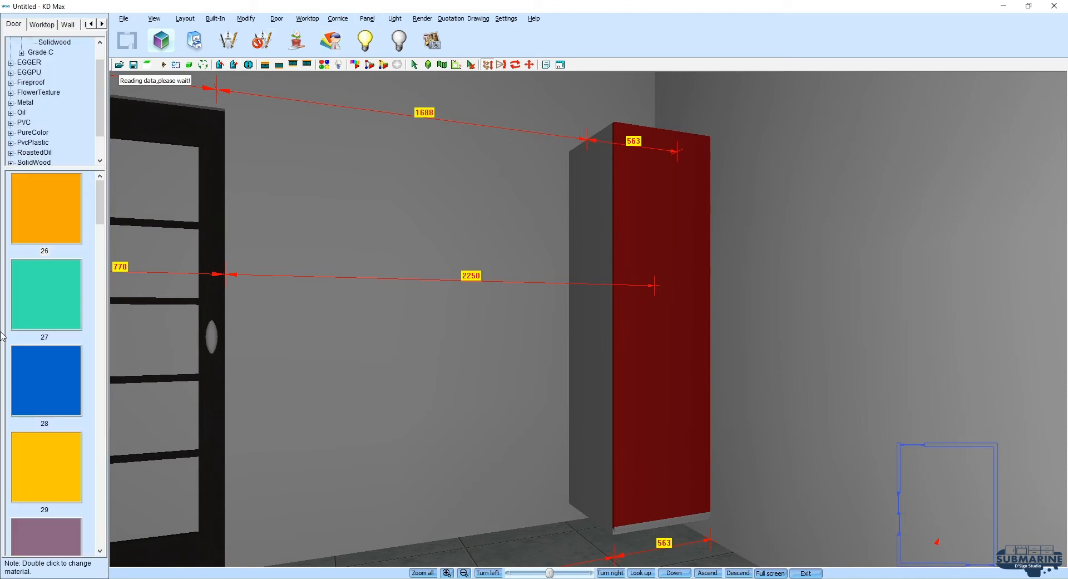
{"action": "left_click", "coordinate": [11, 122]}
{"action": "left_click", "coordinate": [21, 132]}
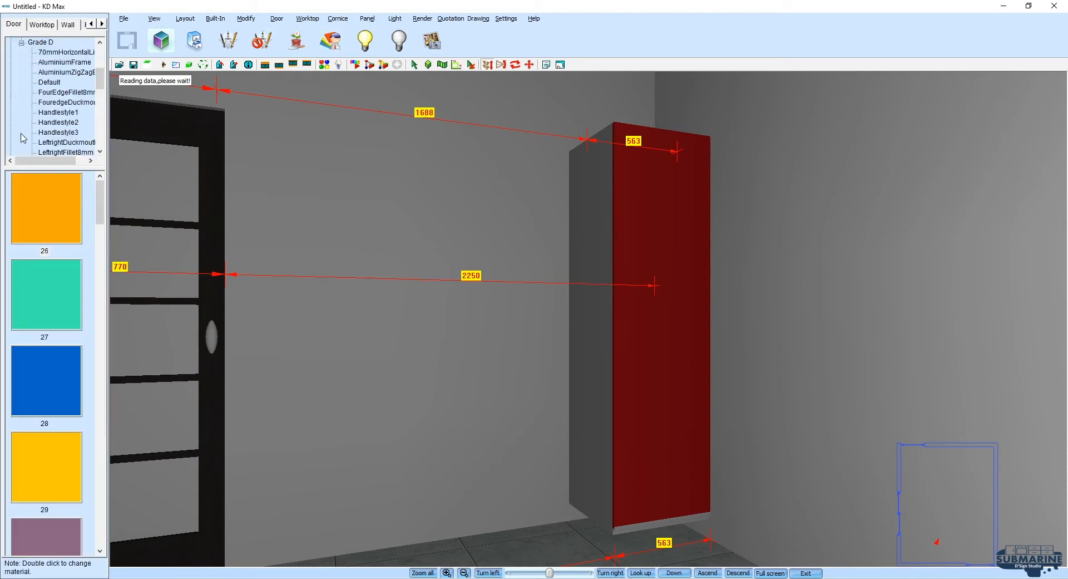
{"action": "left_click", "coordinate": [50, 81]}
{"action": "left_click", "coordinate": [52, 399]}
{"action": "double_click", "coordinate": [52, 399]}
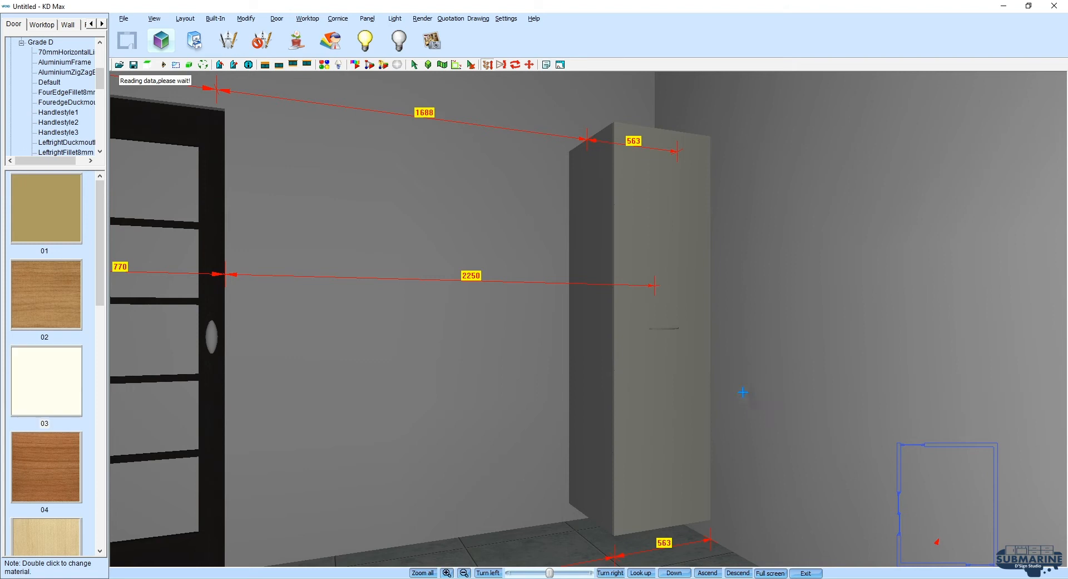
Remove the handle from the tall unit by turning off the drawer handle's Install option.
{"action": "left_click", "coordinate": [277, 18]}
{"action": "mouse_move", "coordinate": [334, 116]}
{"action": "left_click", "coordinate": [410, 117]}
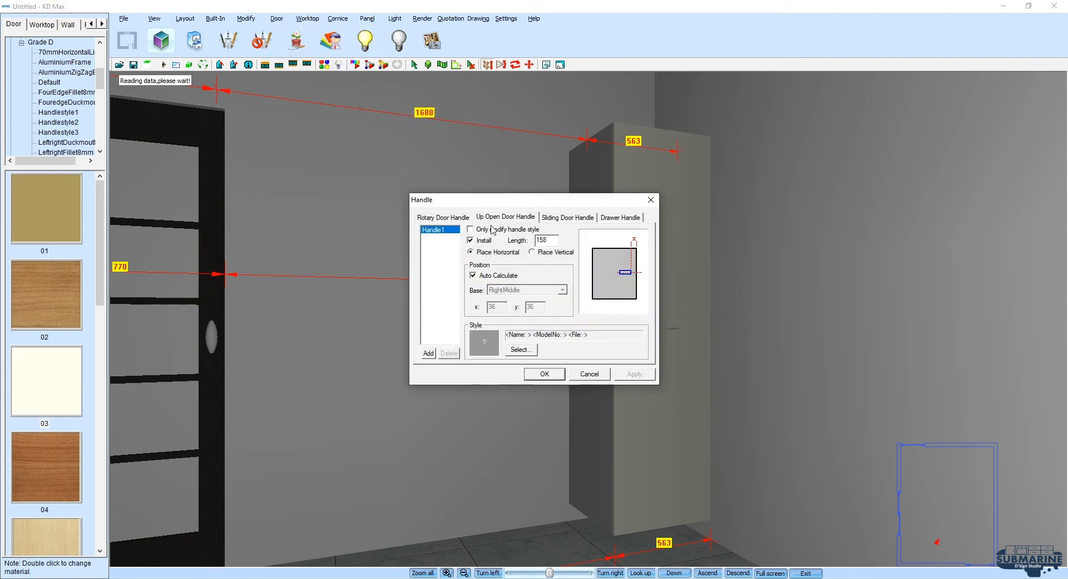
{"action": "left_click", "coordinate": [606, 219]}
{"action": "left_click", "coordinate": [487, 243]}
{"action": "left_click", "coordinate": [546, 376]}
{"action": "right_click", "coordinate": [655, 344]}
Recolour the tall unit's door to HSV 52, 0.84, 0.99 in the material editor and apply the same colour to its side.
{"action": "left_click", "coordinate": [324, 64]}
{"action": "left_click", "coordinate": [662, 314]}
{"action": "left_click_drag", "start_coordinate": [579, 223], "coordinate": [446, 185]}
{"action": "scroll", "coordinate": [653, 262], "scroll_direction": "up", "scroll_amount": 3}
{"action": "middle_click_drag", "start_coordinate": [653, 262], "coordinate": [662, 264]}
{"action": "left_click", "coordinate": [353, 305]}
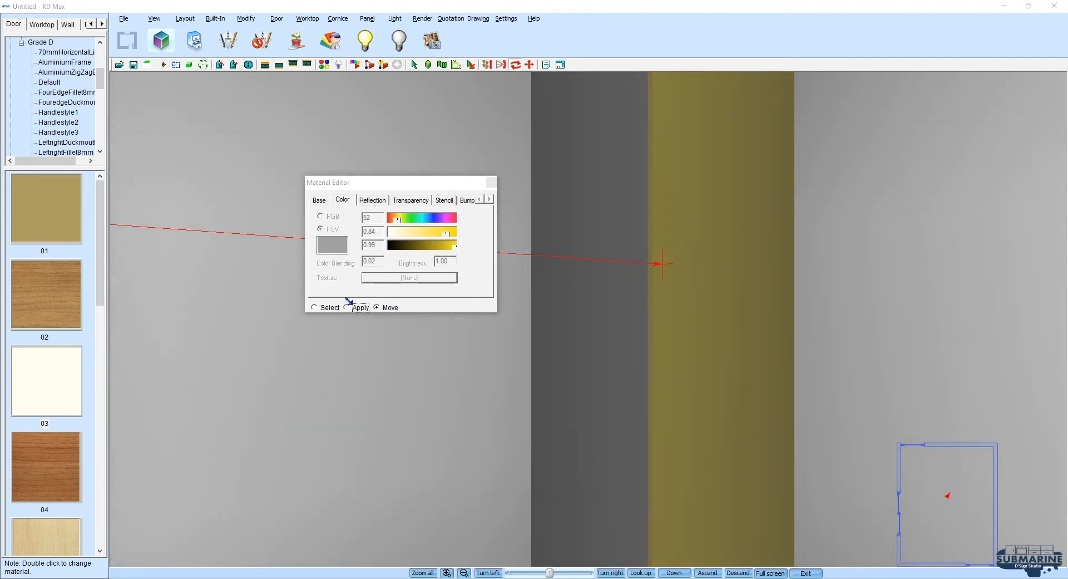
{"action": "left_click", "coordinate": [643, 371]}
{"action": "right_click", "coordinate": [625, 364]}
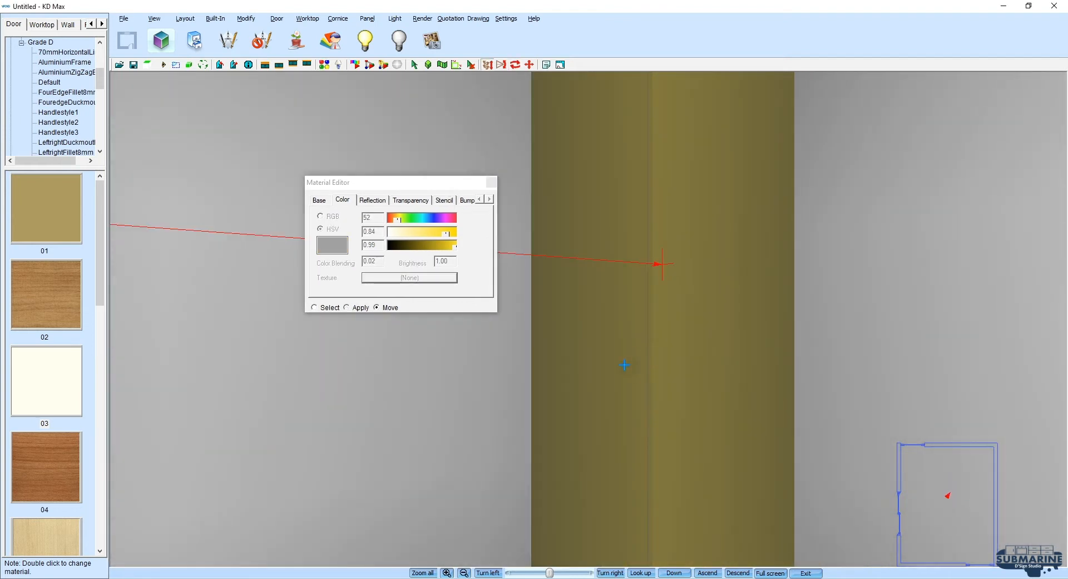
{"action": "left_click", "coordinate": [489, 183]}
Copy the tall unit and place the copy directly beside it on the door wall.
{"action": "scroll", "coordinate": [603, 310], "scroll_direction": "down", "scroll_amount": 5}
{"action": "right_click", "coordinate": [619, 348]}
{"action": "left_click", "coordinate": [649, 239]}
{"action": "left_click", "coordinate": [600, 305]}
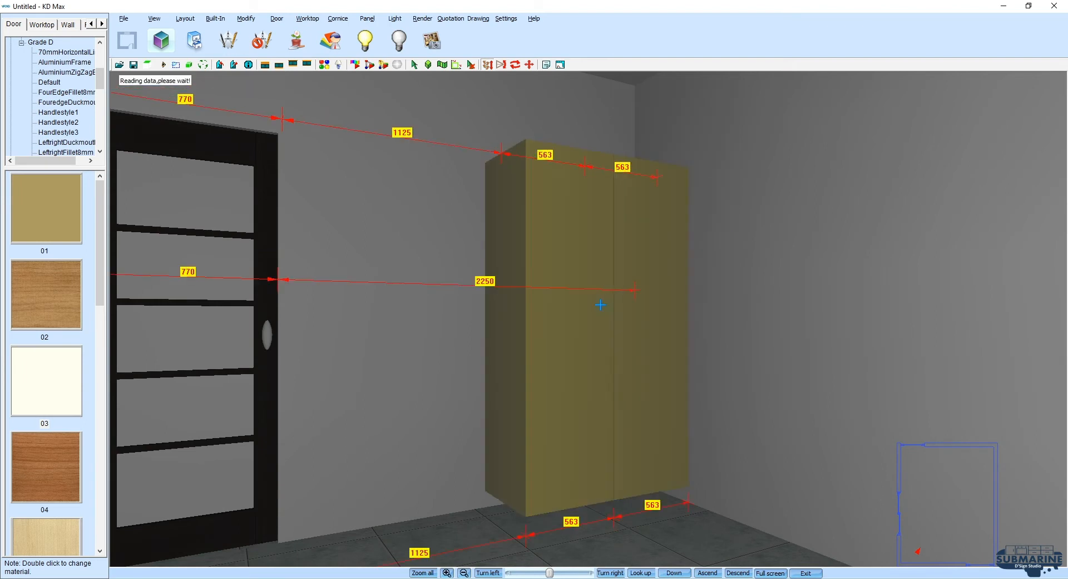
Copy both tall units together and place the pair beside them, filling the 2250 mm width with four units.
{"action": "left_click", "coordinate": [630, 231]}
{"action": "left_click", "coordinate": [600, 249], "text": "ctrl"}
{"action": "key", "text": "ctrl+c"}
{"action": "left_click", "coordinate": [601, 245]}
{"action": "left_click", "coordinate": [594, 325]}
{"action": "right_click", "coordinate": [562, 303]}
{"action": "left_click", "coordinate": [603, 311]}
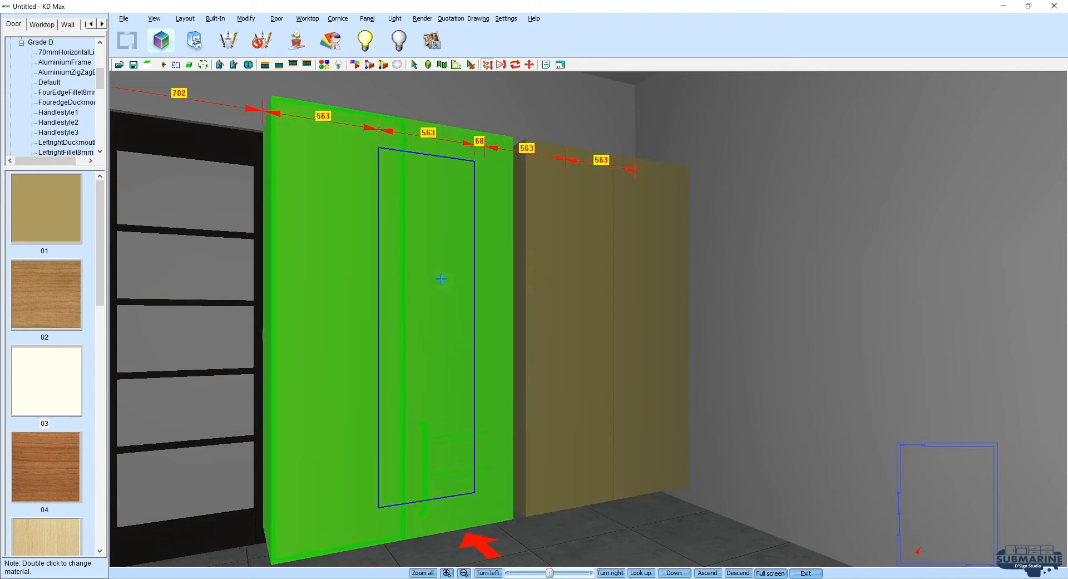
{"action": "left_click", "coordinate": [463, 276]}
Replace the glazed room door with the solid door model that has a diagonally grooved centre panel.
{"action": "middle_click_drag", "start_coordinate": [703, 248], "coordinate": [667, 264]}
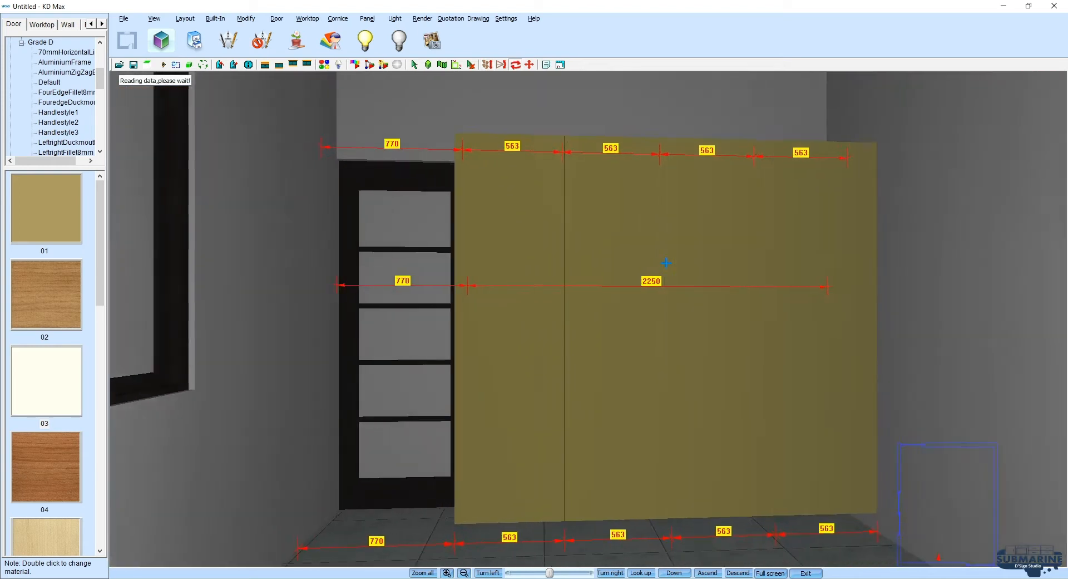
{"action": "scroll", "coordinate": [667, 264], "scroll_direction": "down", "scroll_amount": 2}
{"action": "right_click", "coordinate": [424, 300]}
{"action": "left_click", "coordinate": [445, 372]}
{"action": "double_click", "coordinate": [528, 296]}
{"action": "middle_click_drag", "start_coordinate": [642, 272], "coordinate": [622, 283]}
{"action": "right_click", "coordinate": [443, 311]}
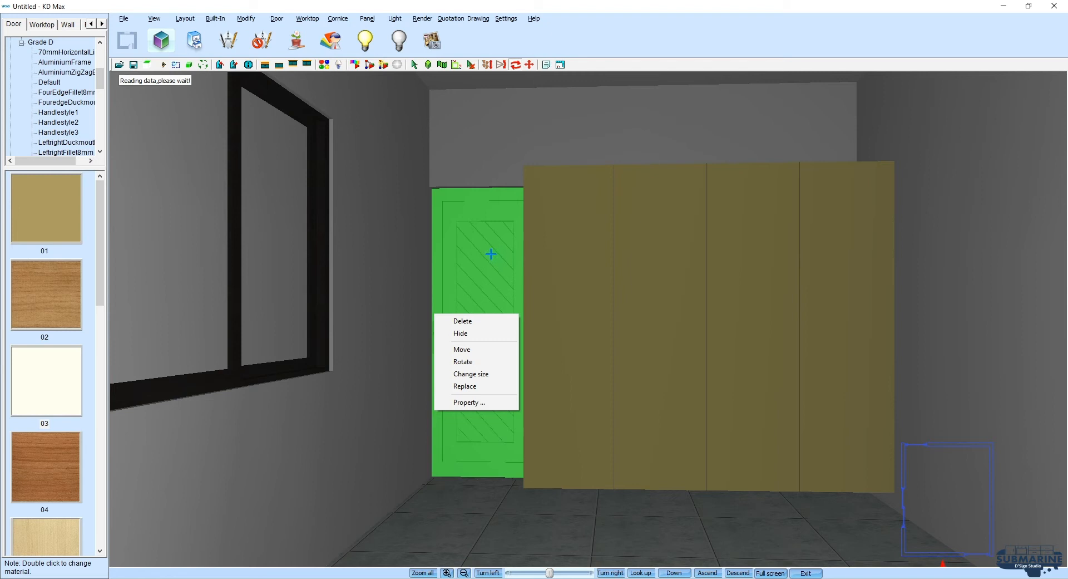
{"action": "left_click", "coordinate": [503, 251]}
Choose the Extractor WallUnit, UpOpen model from the wall unit product styles.
{"action": "right_click_drag", "start_coordinate": [503, 250], "coordinate": [594, 264]}
{"action": "middle_click_drag", "start_coordinate": [593, 264], "coordinate": [671, 329]}
{"action": "left_click", "coordinate": [197, 42]}
{"action": "left_click", "coordinate": [8, 35]}
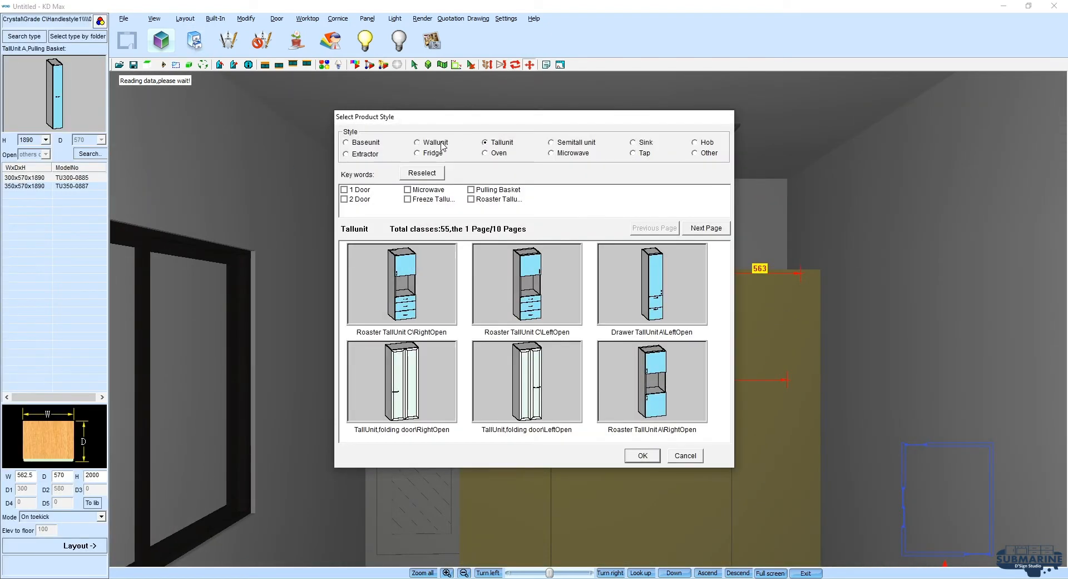
{"action": "left_click", "coordinate": [442, 145]}
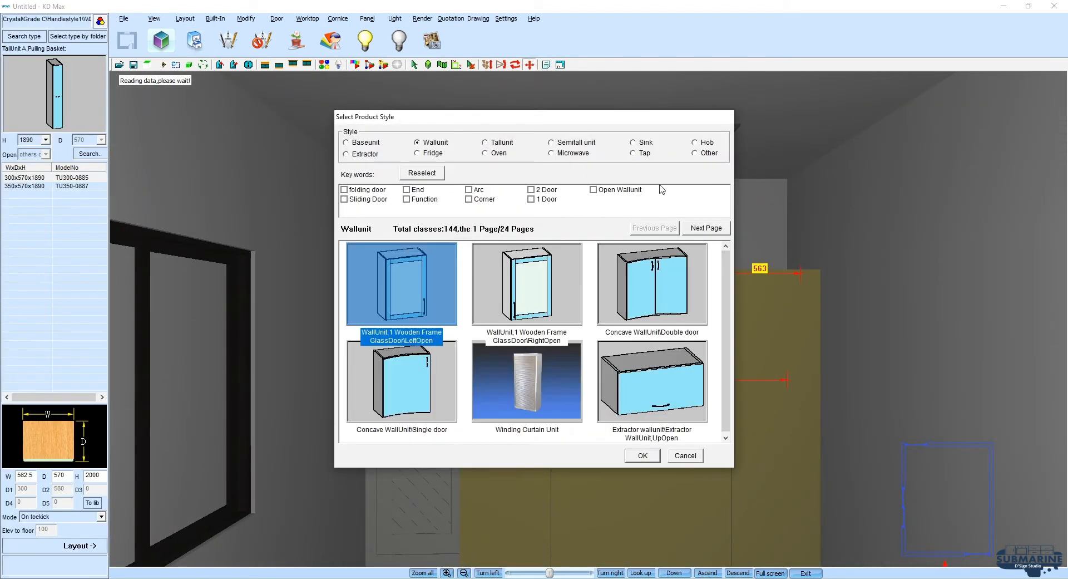
{"action": "double_click", "coordinate": [682, 403]}
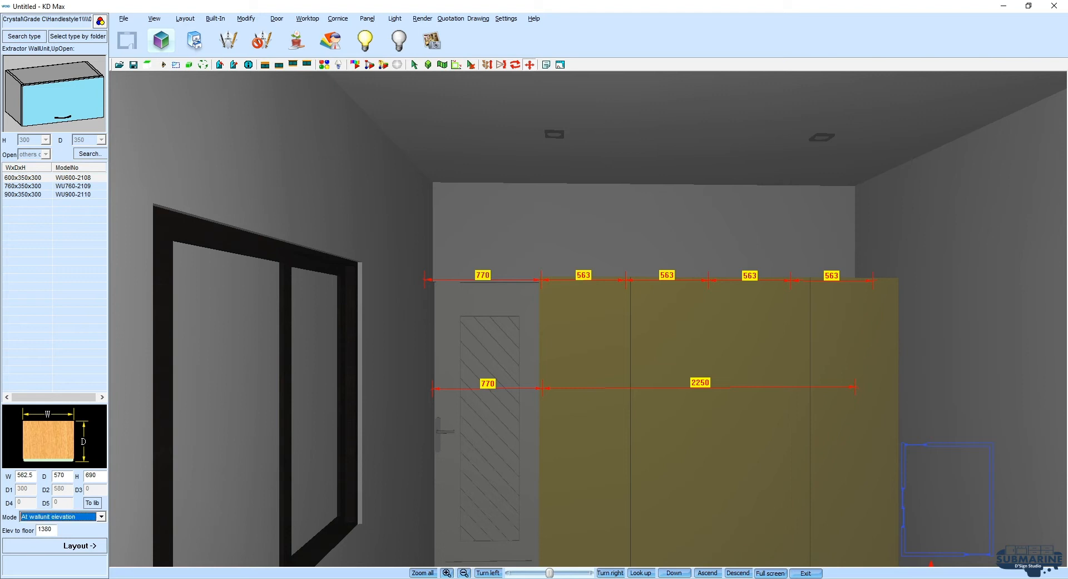
Place the wall unit 562.5 mm wide, 570 mm deep and 690 mm high at 2100 mm elevation, aligned above the corner tall unit.
{"action": "left_click", "coordinate": [81, 547]}
{"action": "left_click", "coordinate": [512, 214]}
{"action": "right_click", "coordinate": [512, 213]}
{"action": "left_click", "coordinate": [553, 315]}
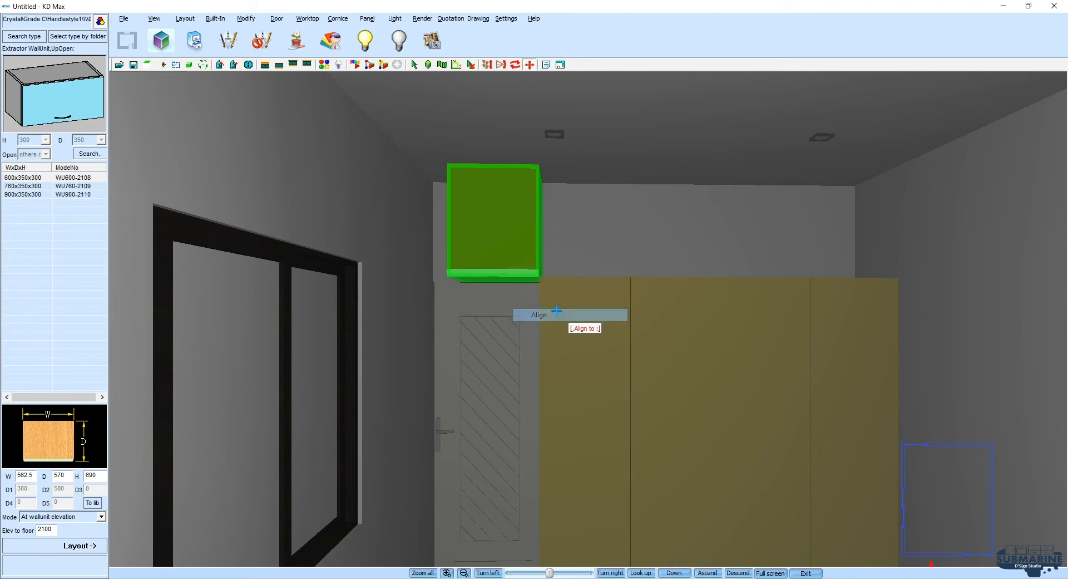
{"action": "left_click", "coordinate": [861, 291]}
{"action": "left_click", "coordinate": [90, 195]}
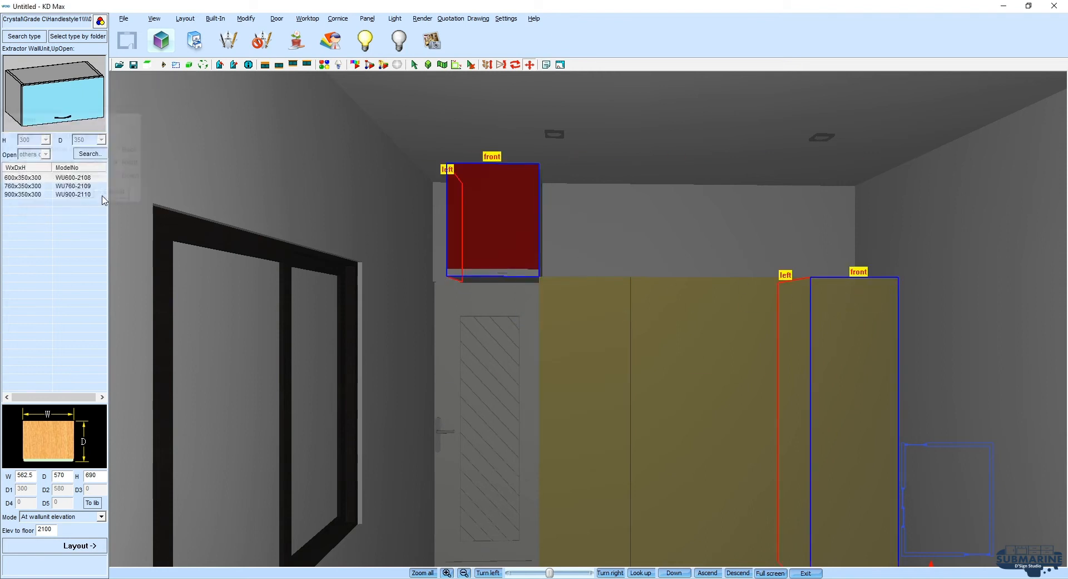
Change the door style of the wall unit above the corner tall unit using Door Color for a single unit.
{"action": "left_click", "coordinate": [277, 18]}
{"action": "mouse_move", "coordinate": [324, 32]}
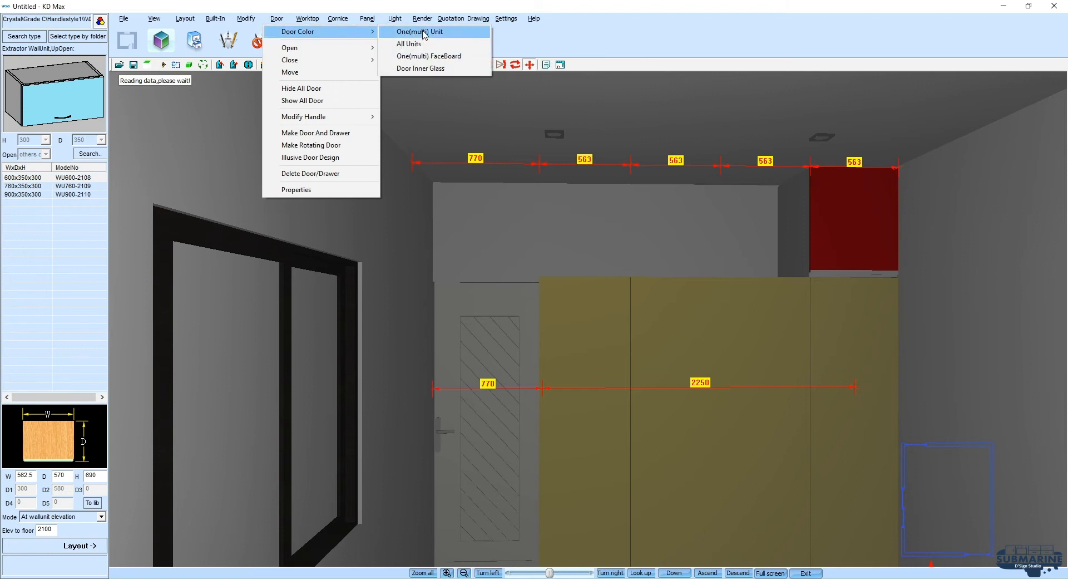
{"action": "left_click", "coordinate": [424, 32]}
{"action": "left_click", "coordinate": [869, 195]}
{"action": "left_click", "coordinate": [590, 266]}
{"action": "left_click", "coordinate": [691, 149]}
{"action": "scroll", "coordinate": [689, 158], "scroll_direction": "up", "scroll_amount": 6}
{"action": "left_click", "coordinate": [677, 162]}
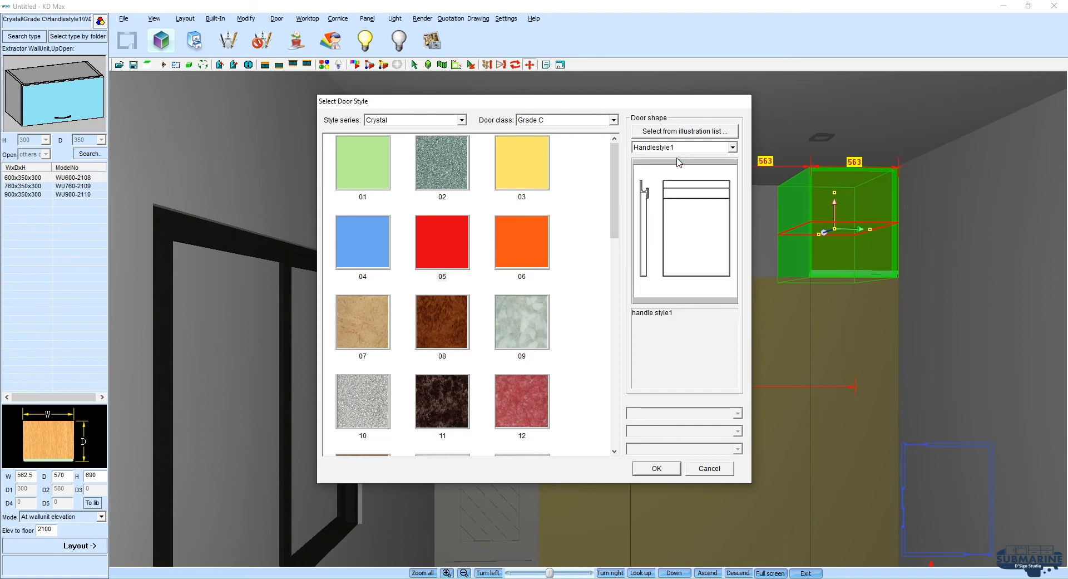
{"action": "scroll", "coordinate": [451, 297], "scroll_direction": "down", "scroll_amount": 2}
{"action": "double_click", "coordinate": [536, 192]}
{"action": "left_click", "coordinate": [510, 361]}
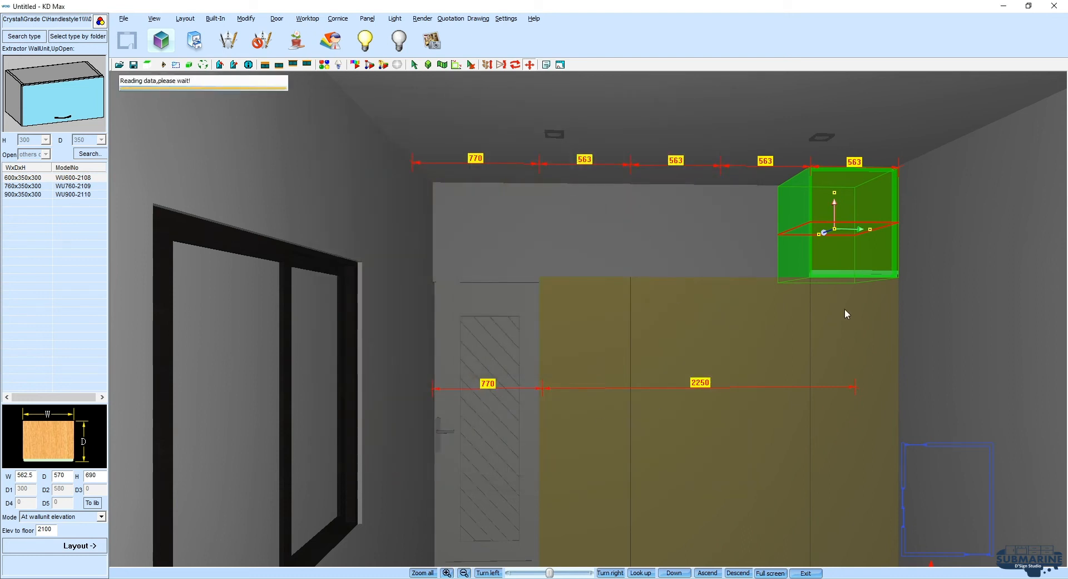
Remove the wall unit's handle by turning off the up-open door handle's Install option.
{"action": "right_click", "coordinate": [879, 246]}
{"action": "left_click", "coordinate": [923, 304]}
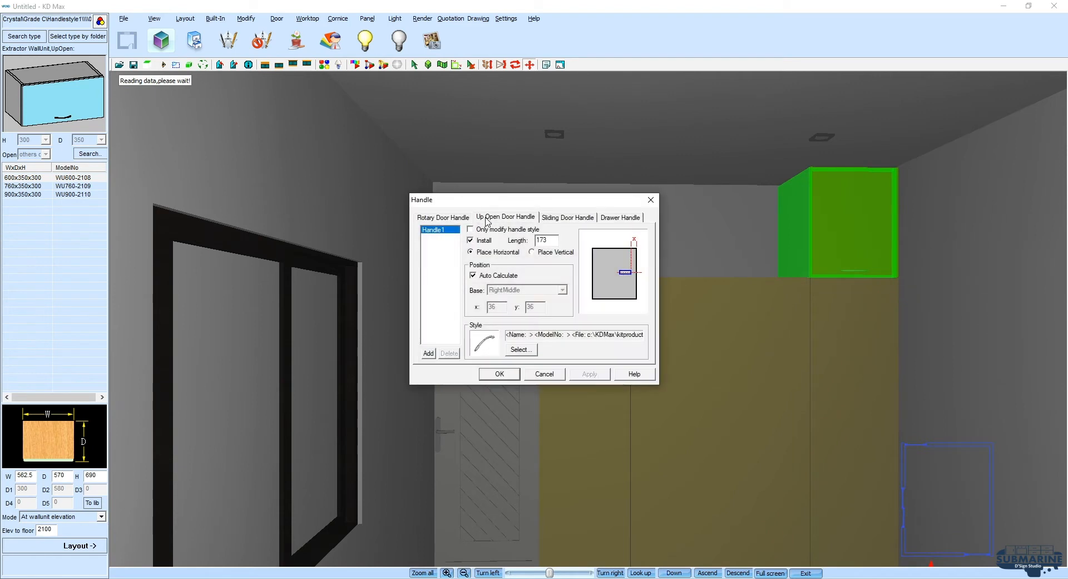
{"action": "left_click", "coordinate": [483, 243]}
Apply the tall units' yellow material, HSV 52, 0.85, 0.99, to the wall unit's front and side.
{"action": "key", "text": "m"}
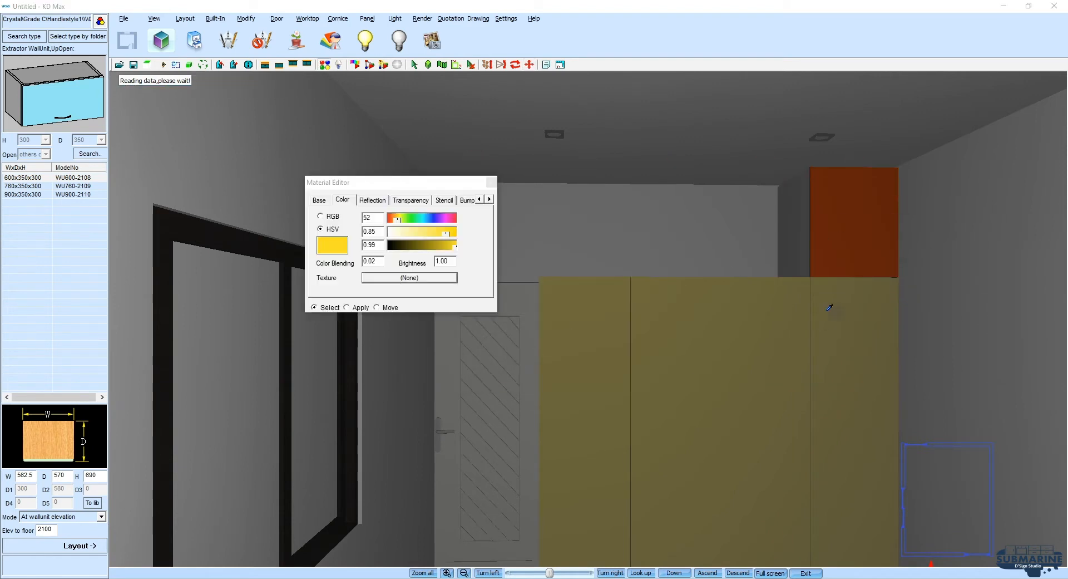
{"action": "left_click", "coordinate": [811, 229]}
{"action": "left_click", "coordinate": [492, 187]}
Apply the yellow material to the thin strip at the joint between the wall unit and the corner tall unit.
{"action": "left_click_drag", "start_coordinate": [579, 223], "coordinate": [672, 231]}
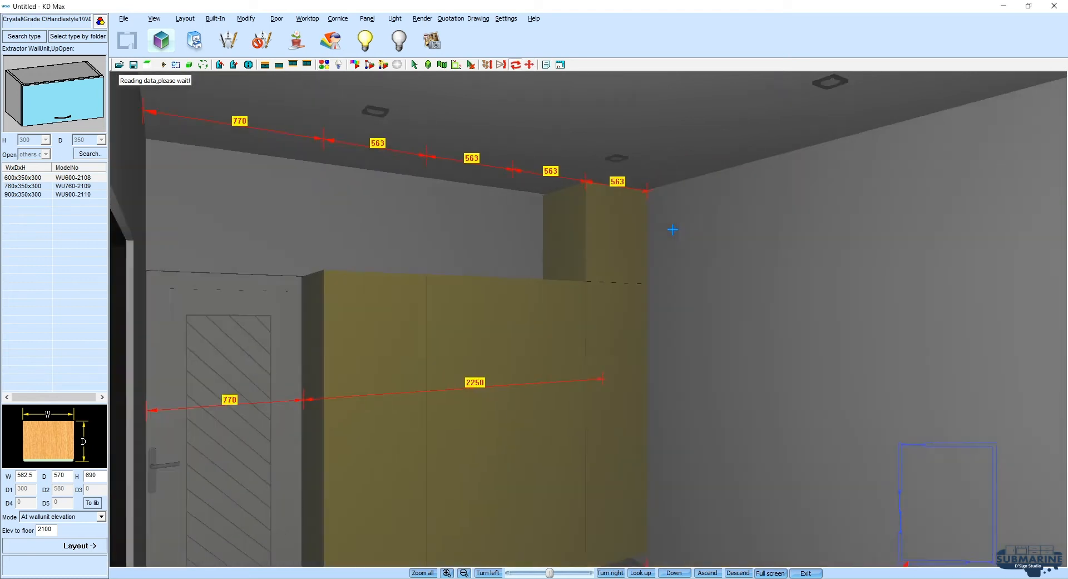
{"action": "middle_click_drag", "start_coordinate": [672, 232], "coordinate": [695, 231]}
{"action": "scroll", "coordinate": [551, 272], "scroll_direction": "up", "scroll_amount": 2}
{"action": "left_click_drag", "start_coordinate": [551, 272], "coordinate": [629, 303]}
{"action": "left_click_drag", "start_coordinate": [892, 206], "coordinate": [701, 272]}
{"action": "right_click_drag", "start_coordinate": [701, 272], "coordinate": [699, 297]}
{"action": "left_click_drag", "start_coordinate": [699, 296], "coordinate": [634, 353]}
{"action": "left_click", "coordinate": [324, 65]}
{"action": "left_click_drag", "start_coordinate": [373, 191], "coordinate": [354, 137]}
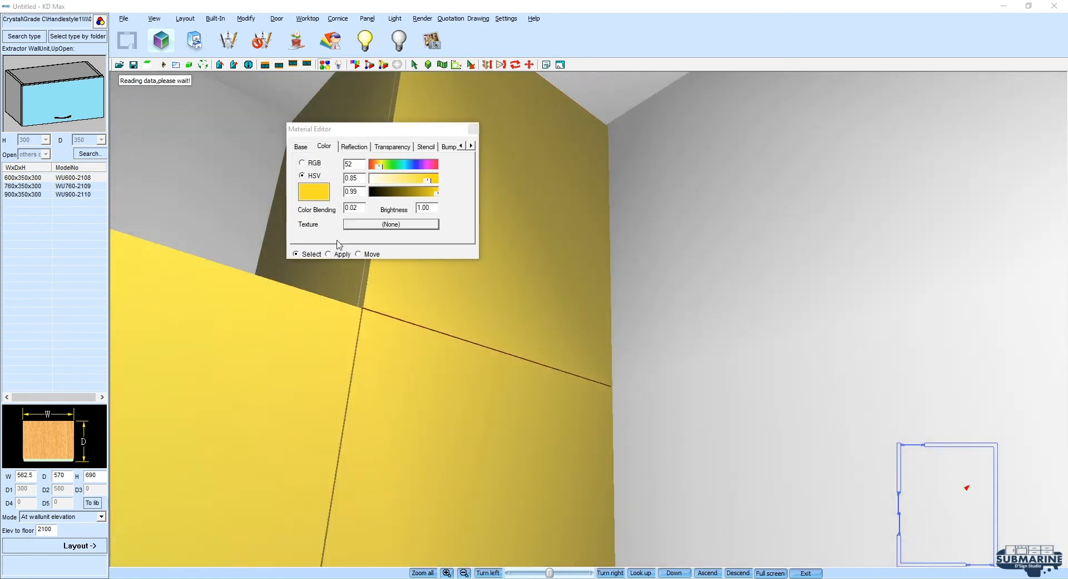
{"action": "left_click", "coordinate": [511, 354]}
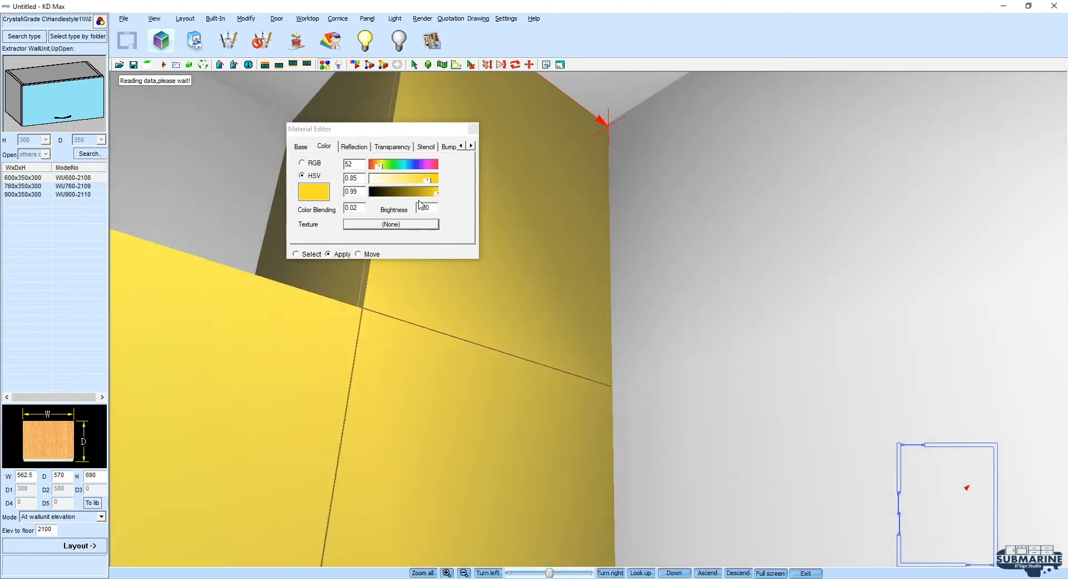
{"action": "left_click", "coordinate": [473, 129]}
Copy the wall unit and place the copy directly beside it above the tall units.
{"action": "left_click_drag", "start_coordinate": [460, 195], "coordinate": [475, 132]}
{"action": "right_click_drag", "start_coordinate": [475, 131], "coordinate": [545, 179]}
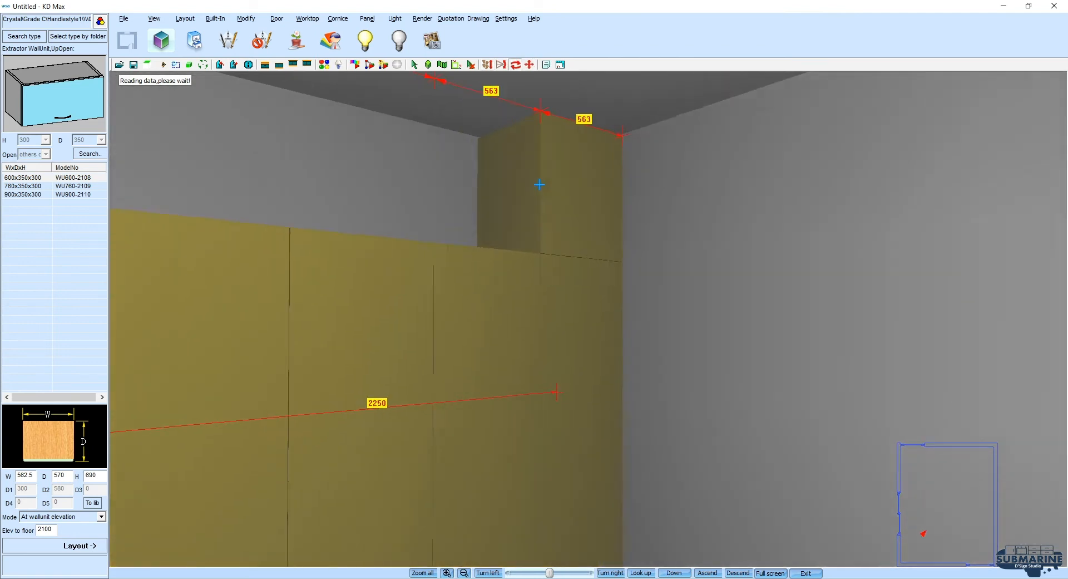
{"action": "left_click_drag", "start_coordinate": [545, 179], "coordinate": [597, 163]}
{"action": "right_click", "coordinate": [665, 210]}
{"action": "left_click", "coordinate": [690, 365]}
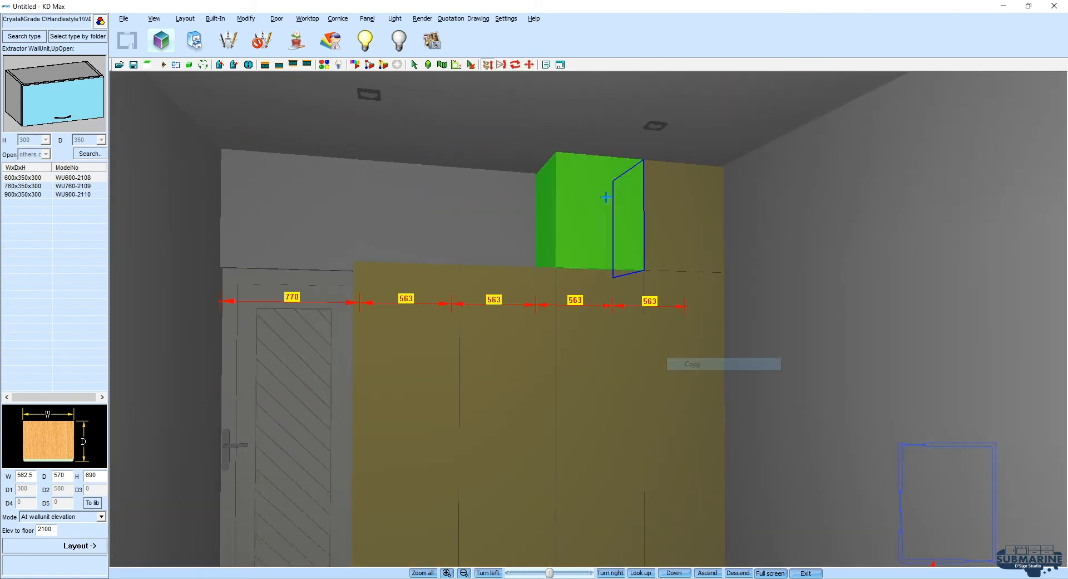
{"action": "left_click", "coordinate": [606, 196]}
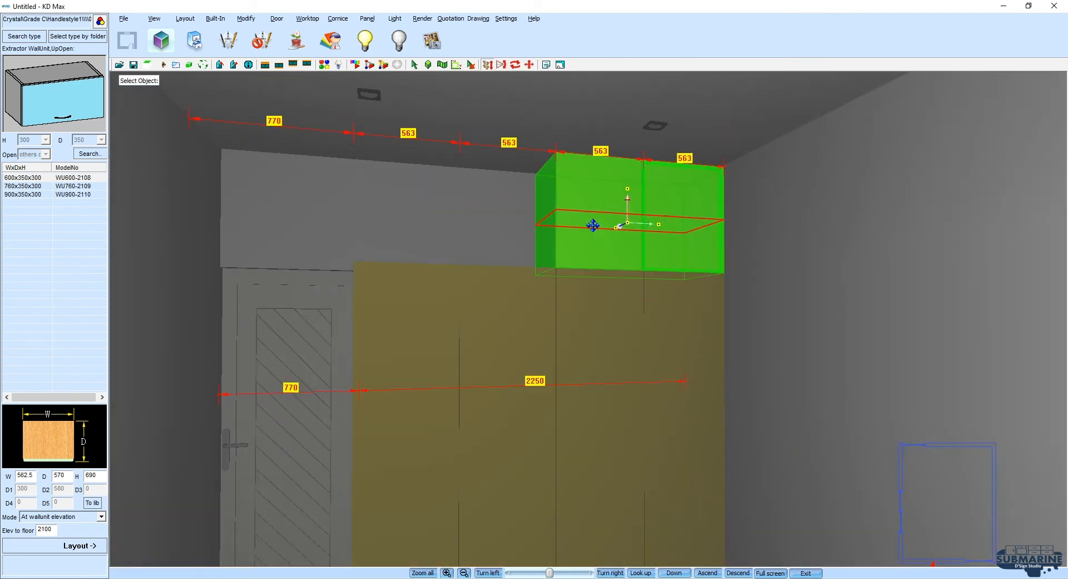
Copy both wall units together and place the pair above the two remaining tall units.
{"action": "left_click", "coordinate": [587, 331]}
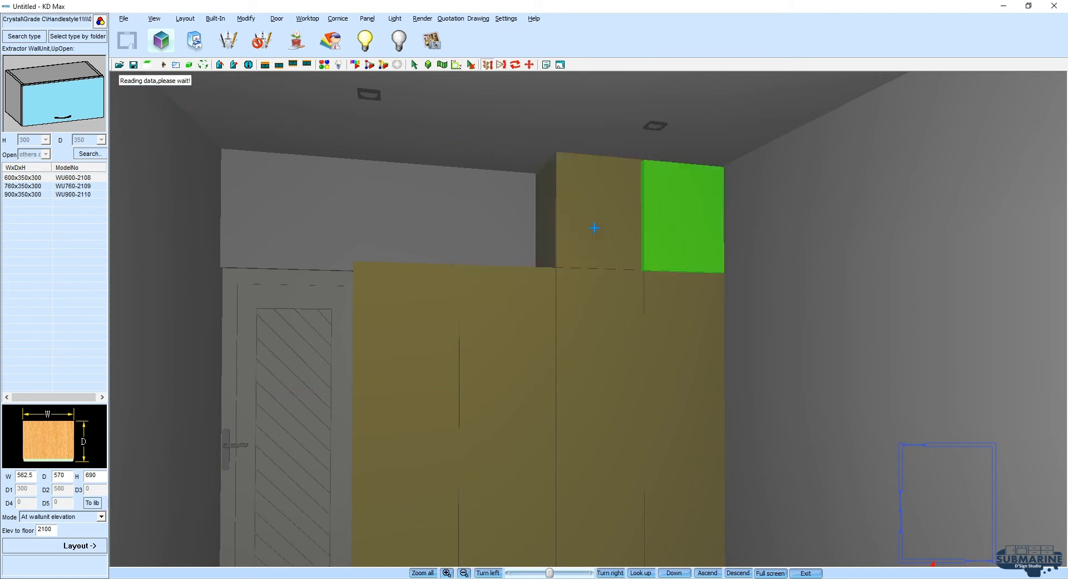
{"action": "right_click", "coordinate": [594, 225]}
{"action": "left_click", "coordinate": [618, 232]}
{"action": "left_click", "coordinate": [539, 213]}
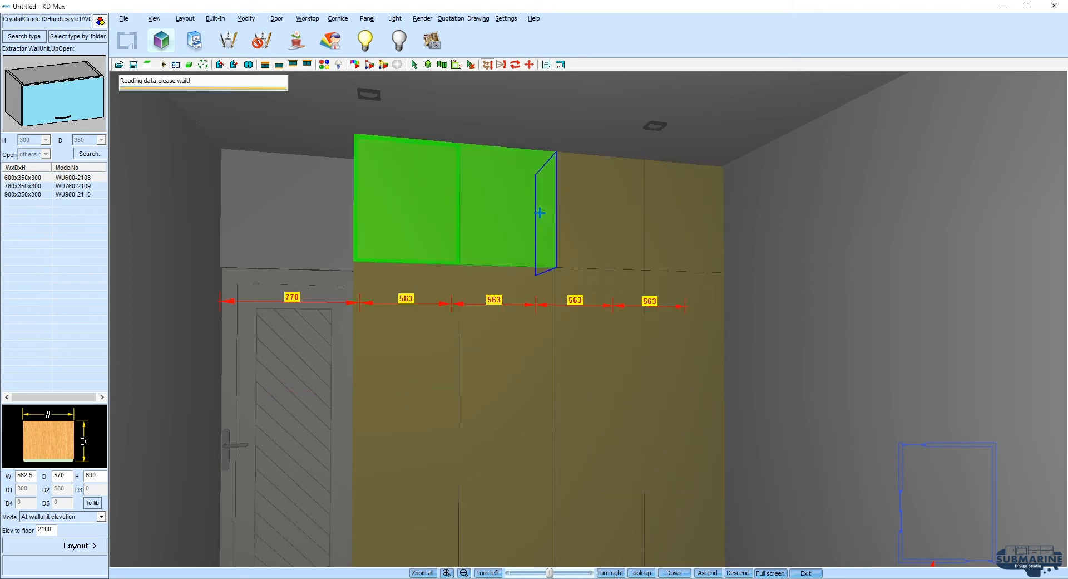
Generate an automatic plinth along the base of the wardrobe.
{"action": "middle_click_drag", "start_coordinate": [696, 248], "coordinate": [631, 194]}
{"action": "left_click", "coordinate": [262, 41]}
{"action": "left_click", "coordinate": [278, 68]}
Recolour the wardrobe units white by setting the material's hue and saturation to 0.
{"action": "left_click", "coordinate": [324, 66]}
{"action": "left_click", "coordinate": [398, 227]}
{"action": "left_click", "coordinate": [563, 307]}
{"action": "double_click", "coordinate": [356, 166]}
{"action": "type", "text": "0"}
{"action": "double_click", "coordinate": [355, 178]}
{"action": "type", "text": "0"}
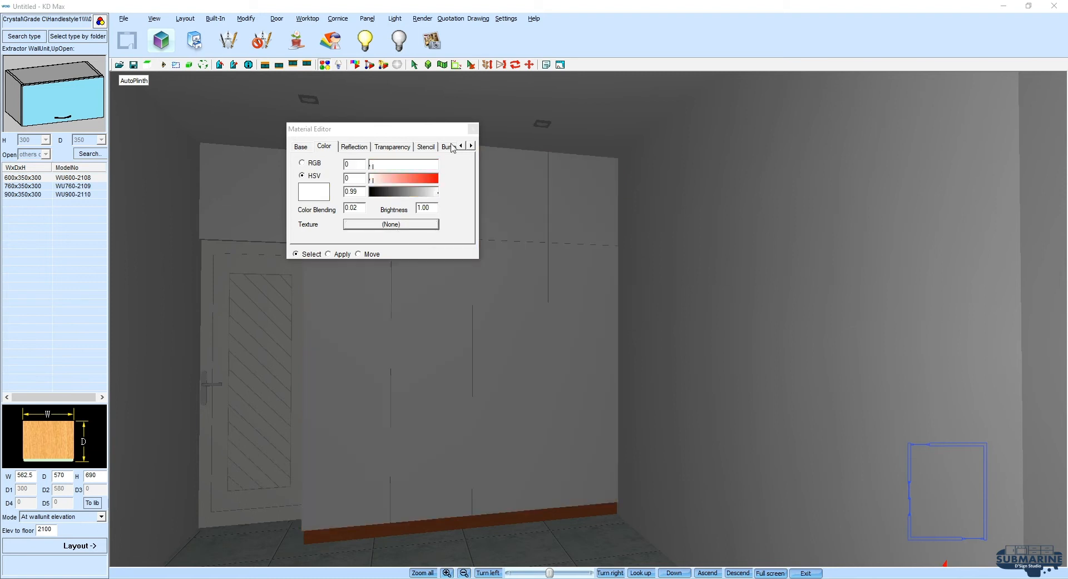
{"action": "left_click", "coordinate": [473, 131]}
Fit the wardrobe's drawer-type doors with PJ-2634 handles, 595 mm long and placed vertically.
{"action": "left_click_drag", "start_coordinate": [495, 150], "coordinate": [617, 156]}
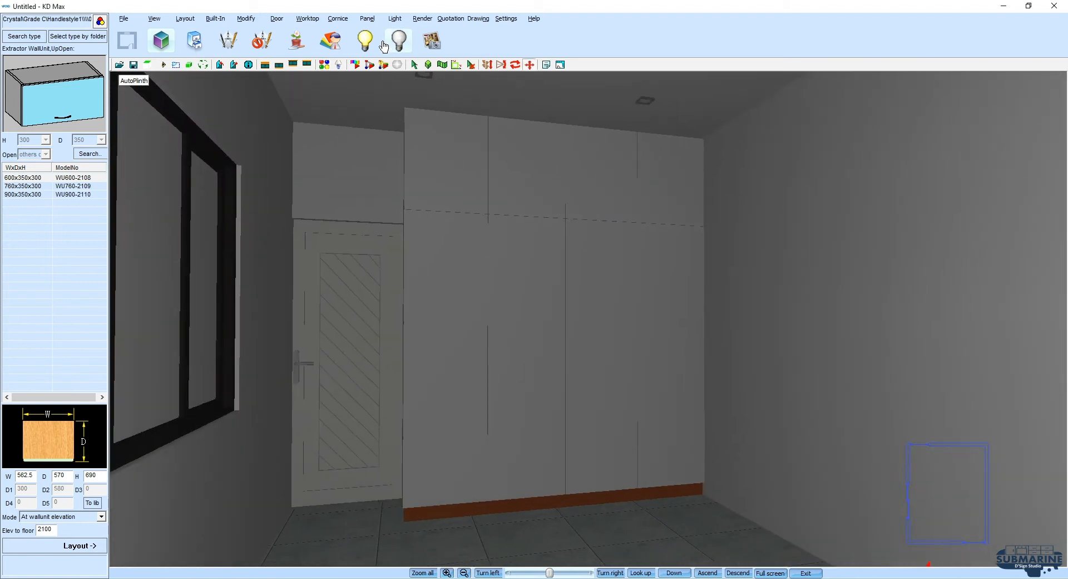
{"action": "left_click", "coordinate": [277, 22]}
{"action": "mouse_move", "coordinate": [356, 112]}
{"action": "left_click", "coordinate": [551, 113]}
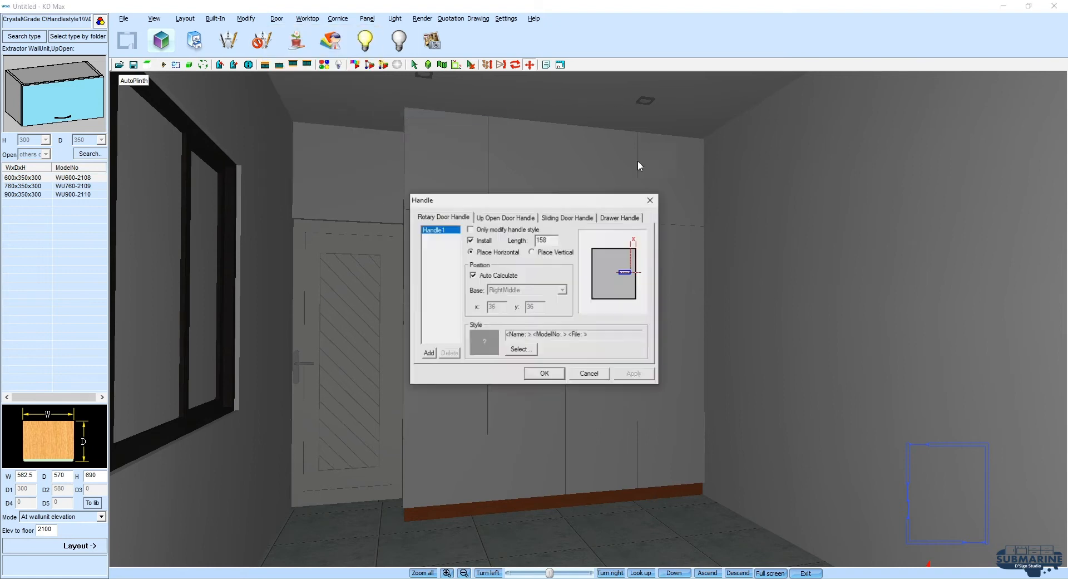
{"action": "left_click", "coordinate": [618, 217]}
{"action": "left_click", "coordinate": [480, 239]}
{"action": "left_click", "coordinate": [520, 349]}
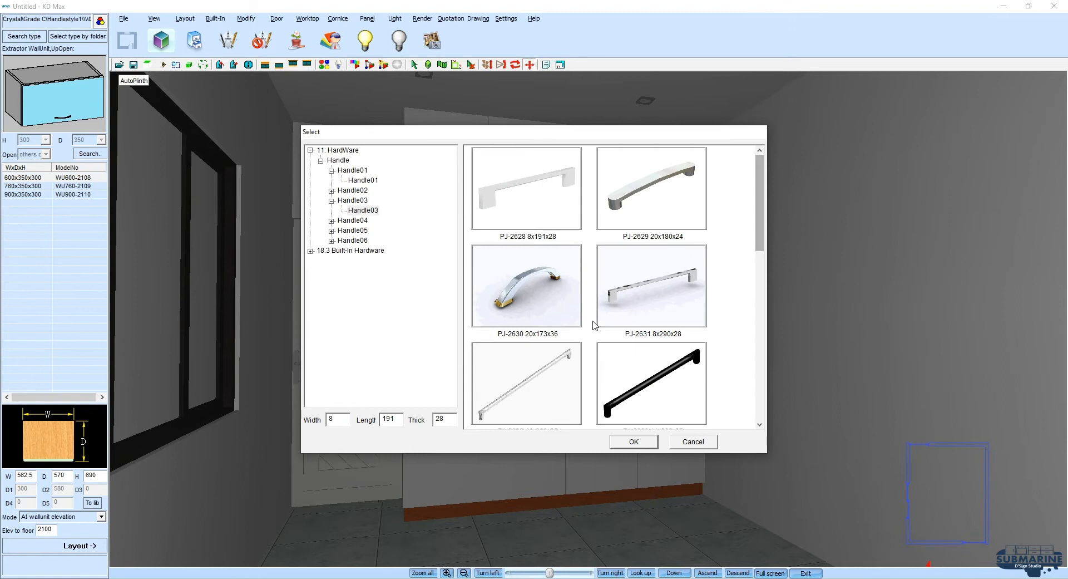
{"action": "left_click_drag", "start_coordinate": [759, 223], "coordinate": [761, 274]}
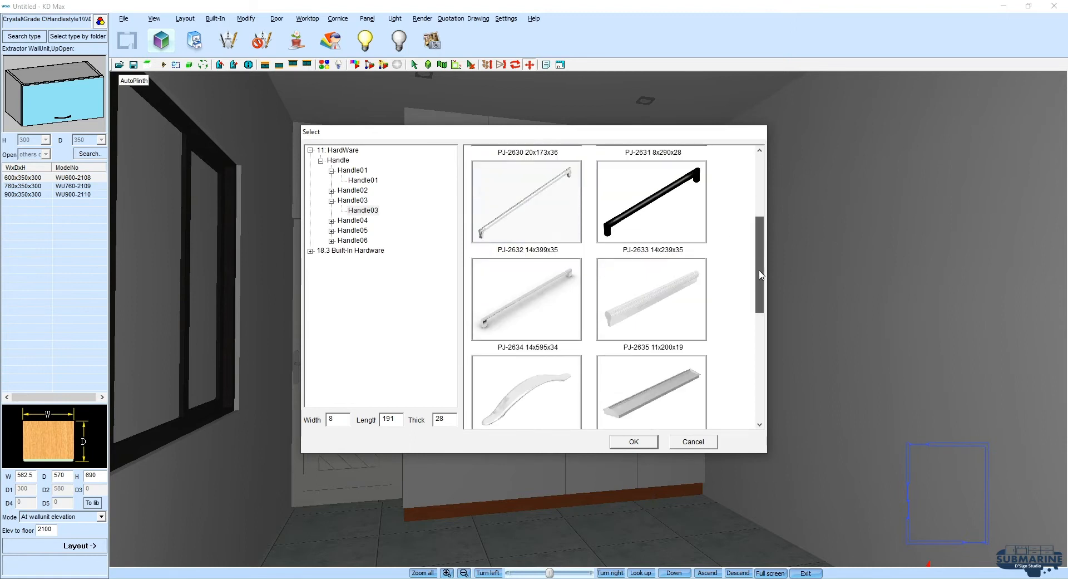
{"action": "double_click", "coordinate": [534, 312]}
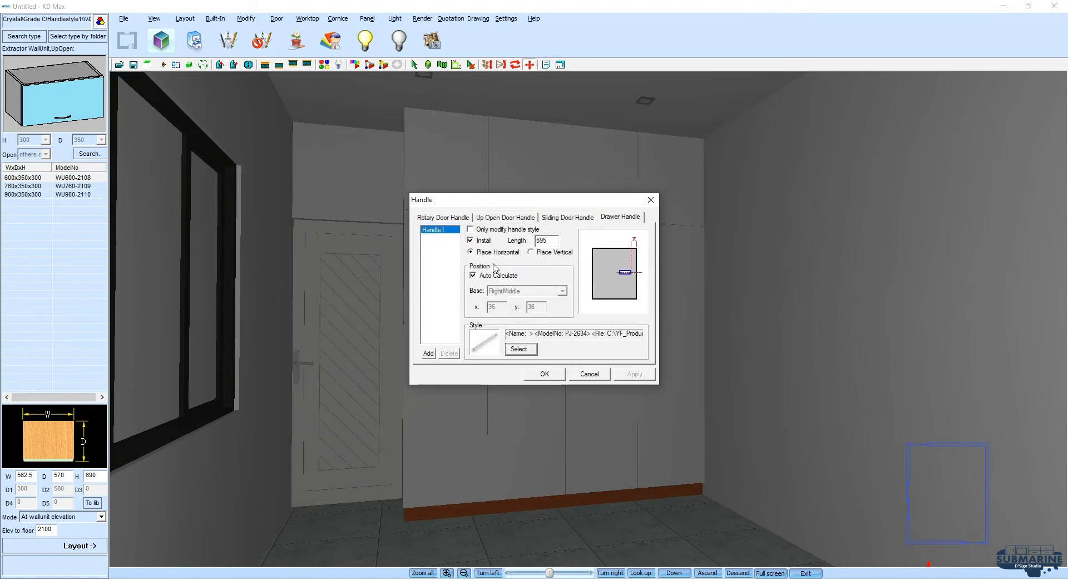
{"action": "left_click", "coordinate": [559, 255]}
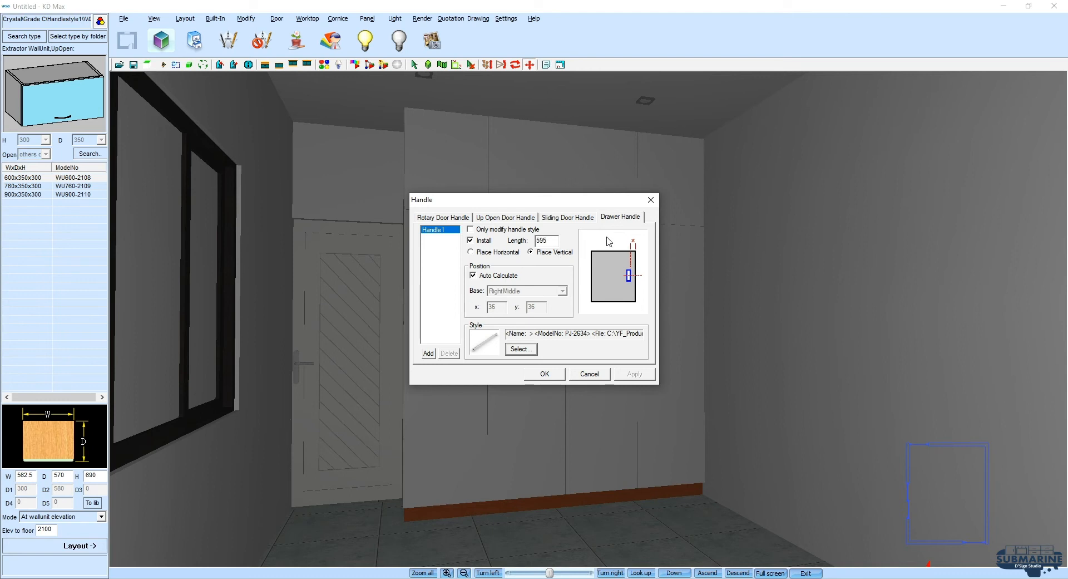
{"action": "left_click", "coordinate": [545, 374]}
Reposition the handles on the second and fourth tall doors to the LeftMid base, with automatic position calculation off.
{"action": "scroll", "coordinate": [779, 367], "scroll_direction": "up", "scroll_amount": 3}
{"action": "middle_click_drag", "start_coordinate": [757, 371], "coordinate": [616, 350]}
{"action": "scroll", "coordinate": [615, 352], "scroll_direction": "up", "scroll_amount": 3}
{"action": "middle_click_drag", "start_coordinate": [616, 389], "coordinate": [642, 376]}
{"action": "left_click", "coordinate": [641, 376]}
{"action": "left_click", "coordinate": [464, 345], "text": "ctrl"}
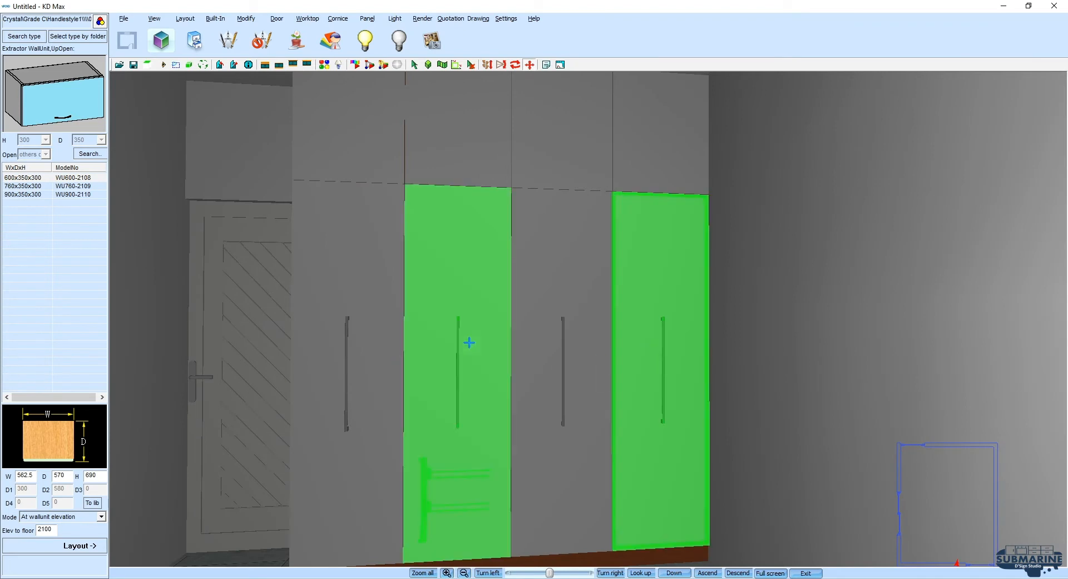
{"action": "right_click", "coordinate": [467, 343]}
{"action": "left_click", "coordinate": [529, 142]}
{"action": "left_click_drag", "start_coordinate": [544, 201], "coordinate": [686, 202]}
{"action": "left_click", "coordinate": [760, 219]}
{"action": "left_click", "coordinate": [647, 277]}
{"action": "left_click", "coordinate": [662, 292]}
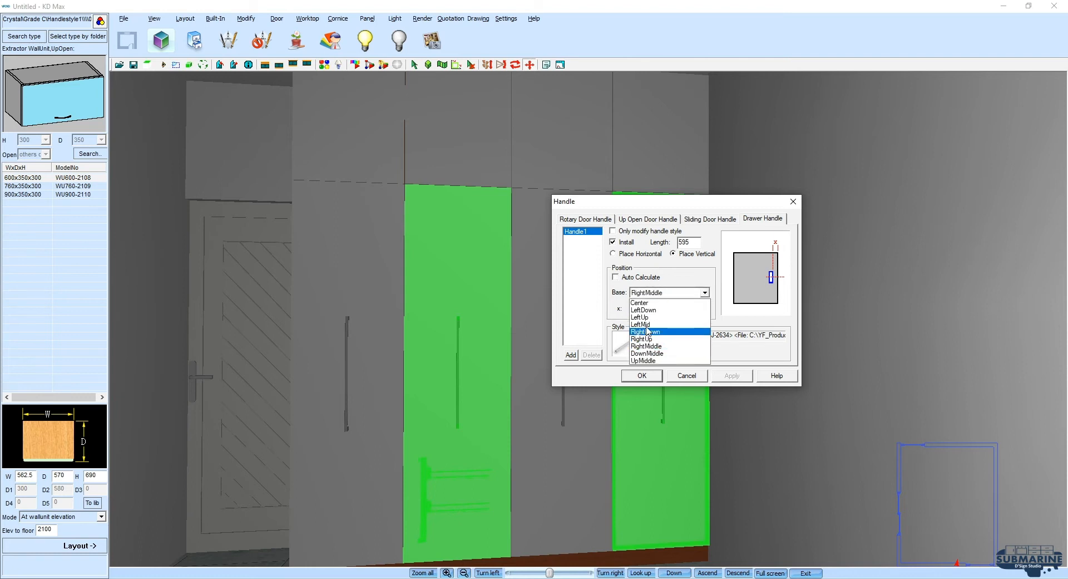
{"action": "left_click", "coordinate": [640, 324]}
{"action": "left_click_drag", "start_coordinate": [693, 205], "coordinate": [828, 194]}
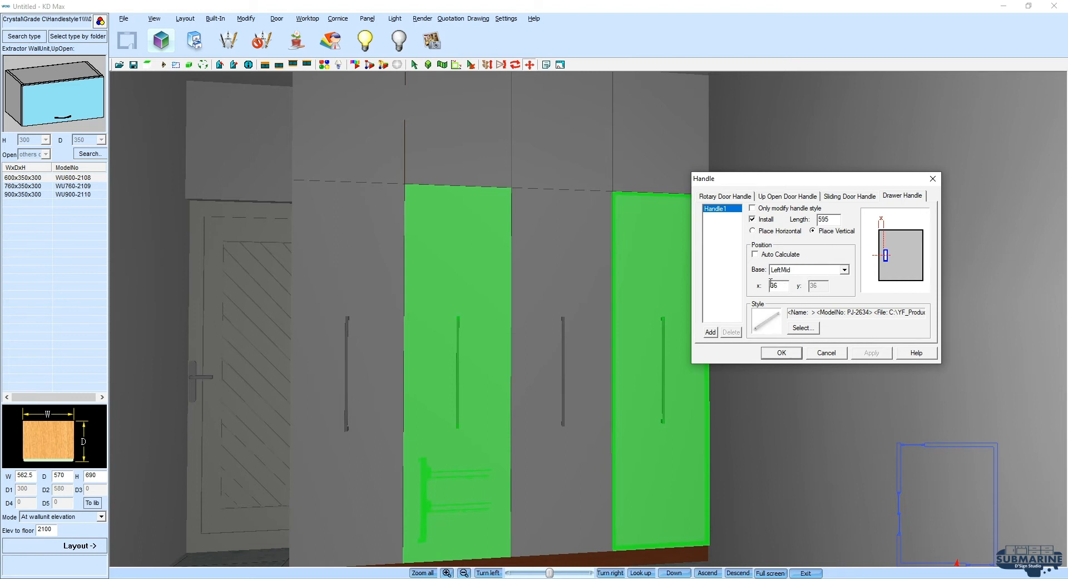
{"action": "left_click", "coordinate": [781, 353]}
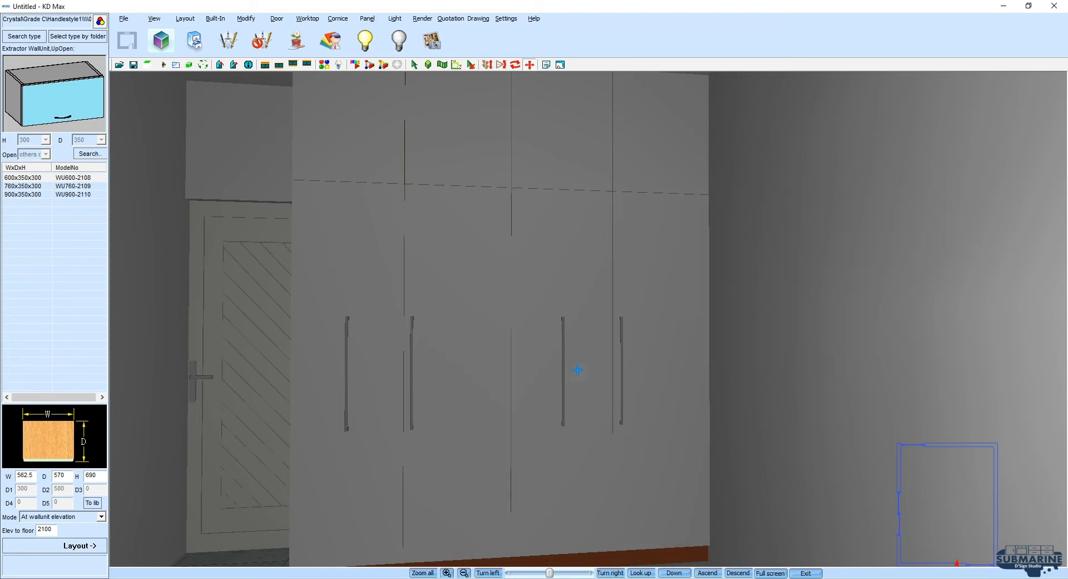
Reposition the handles on the first and third tall doors to the RightMiddle base, with automatic position calculation off.
{"action": "left_click", "coordinate": [386, 352]}
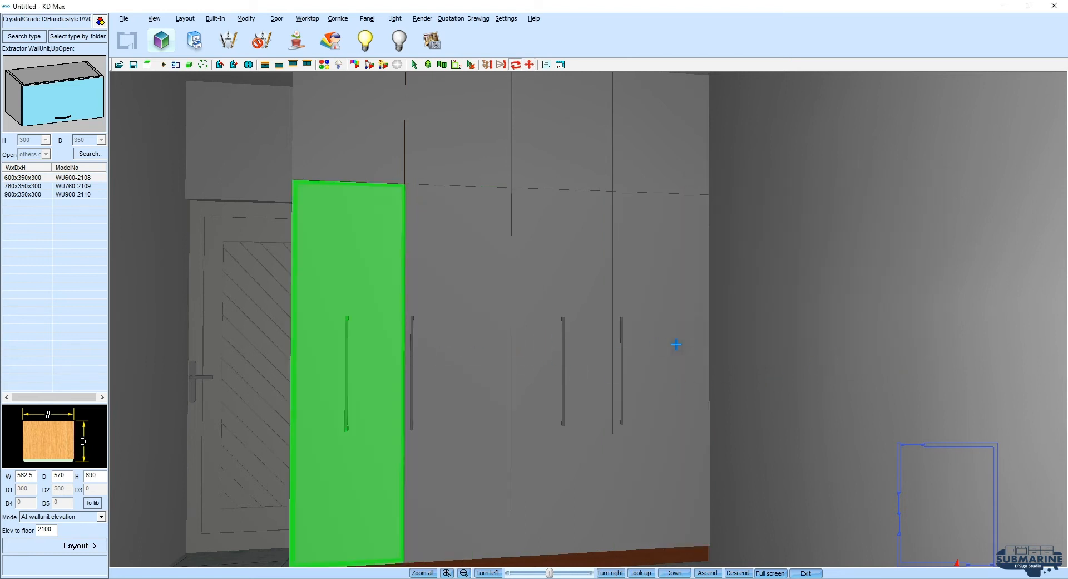
{"action": "left_click", "coordinate": [557, 349], "text": "ctrl"}
{"action": "right_click", "coordinate": [558, 349]}
{"action": "left_click", "coordinate": [584, 143]}
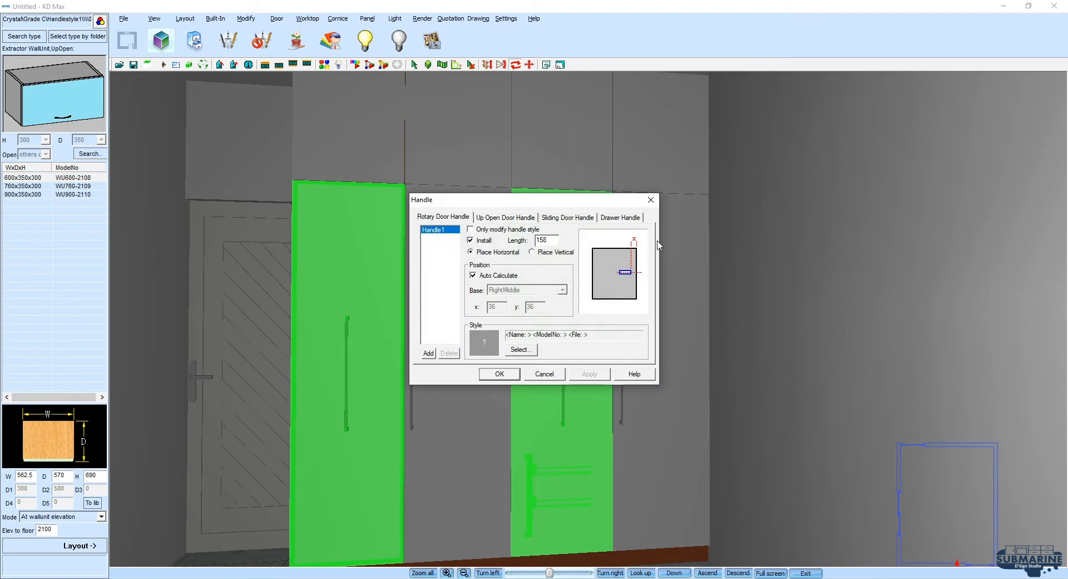
{"action": "left_click", "coordinate": [616, 218]}
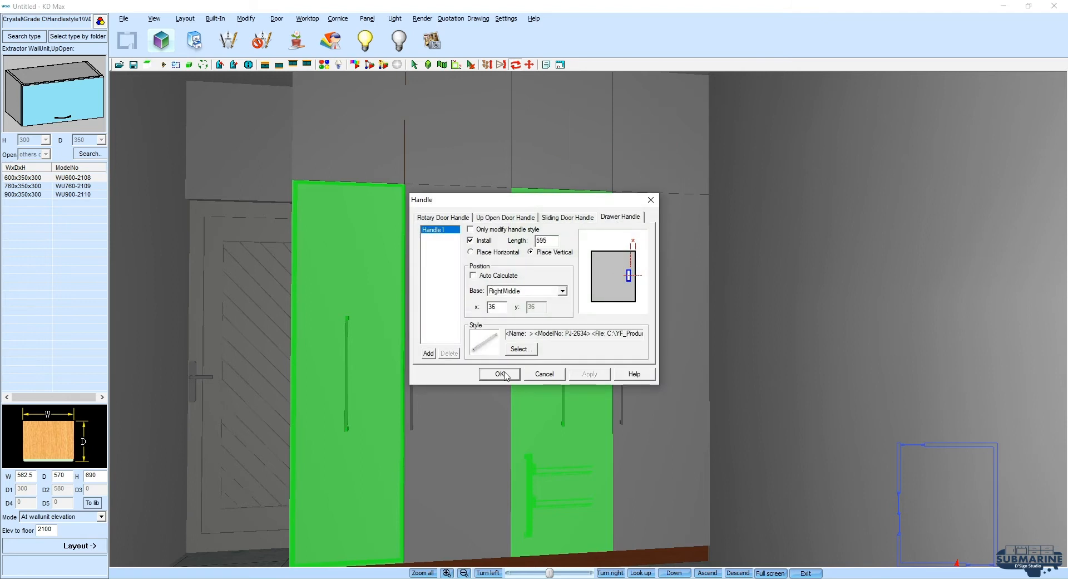
{"action": "left_click", "coordinate": [499, 373]}
Select all four top unit doors and enable handle installation for their up-open door type.
{"action": "left_click_drag", "start_coordinate": [820, 322], "coordinate": [916, 320]}
{"action": "middle_click_drag", "start_coordinate": [915, 319], "coordinate": [860, 289]}
{"action": "left_click", "coordinate": [819, 207]}
{"action": "left_click", "coordinate": [717, 207], "text": "ctrl"}
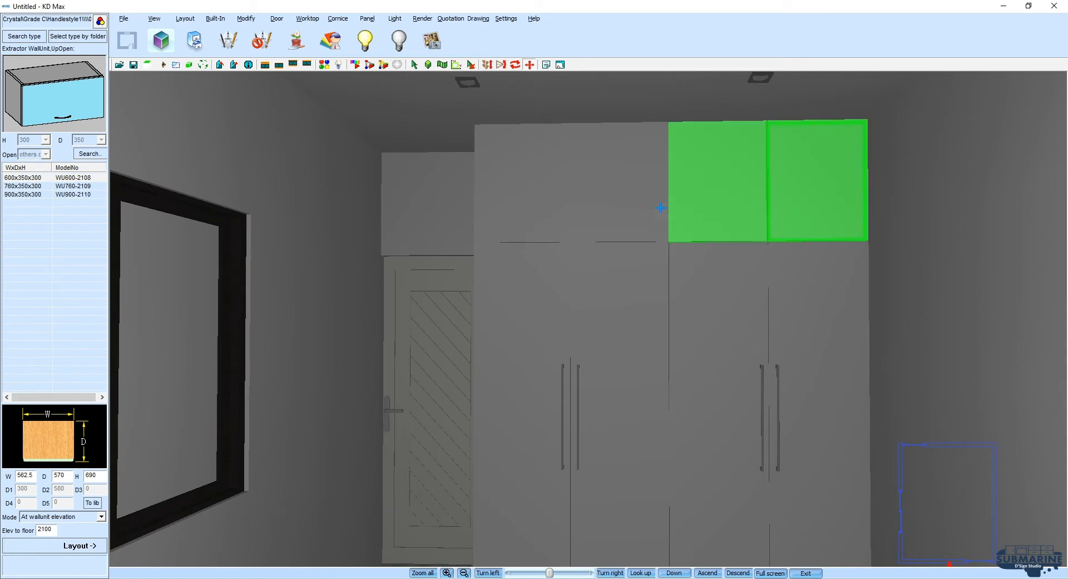
{"action": "left_click", "coordinate": [619, 205], "text": "ctrl"}
{"action": "left_click", "coordinate": [536, 201], "text": "ctrl"}
{"action": "right_click", "coordinate": [548, 201]}
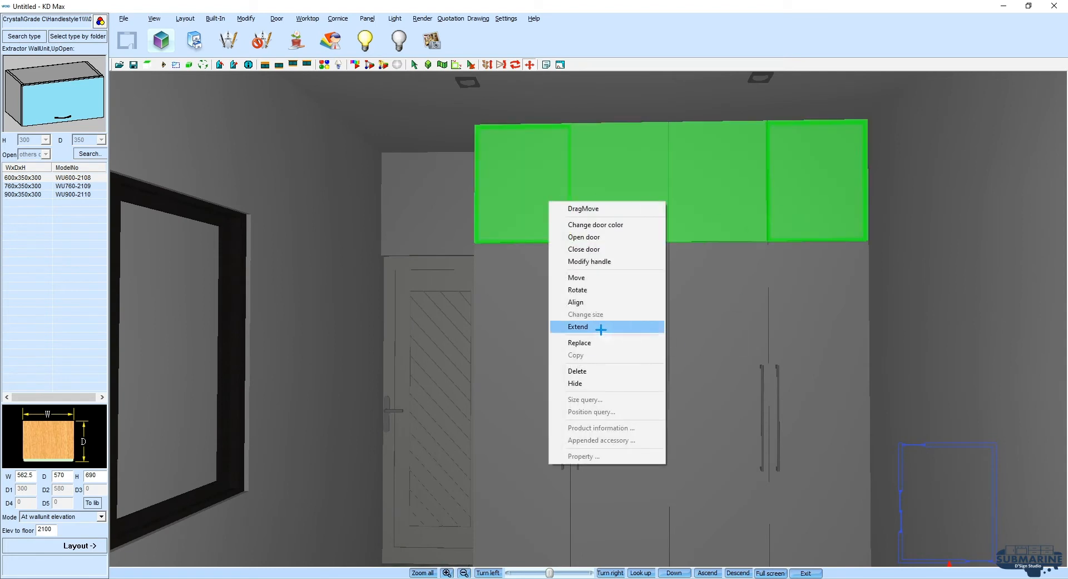
{"action": "left_click", "coordinate": [590, 261]}
{"action": "left_click", "coordinate": [504, 217]}
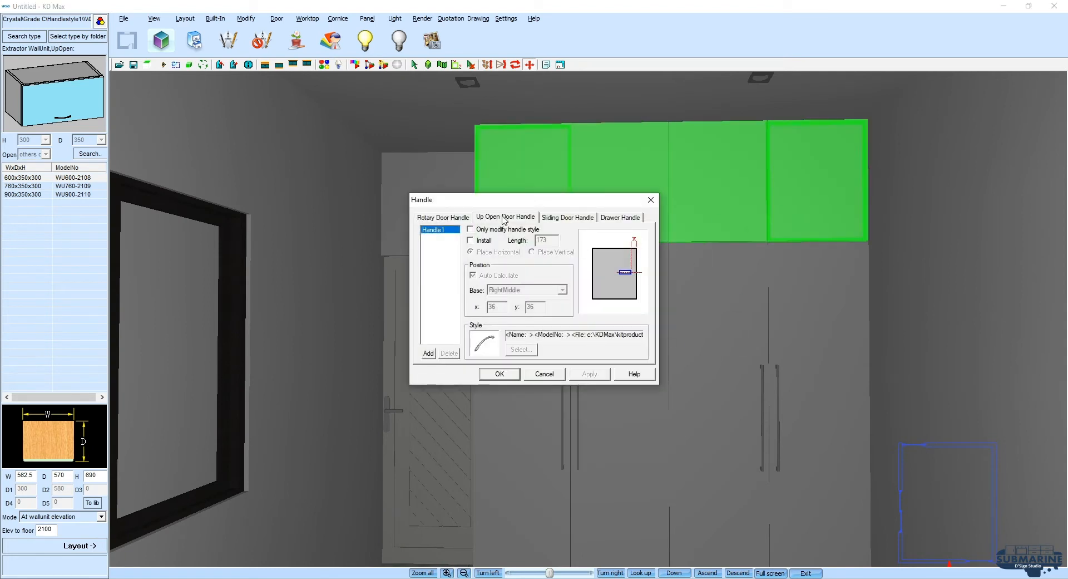
{"action": "left_click", "coordinate": [484, 241]}
Try the PJ-2632 handle style on the selected top unit doors.
{"action": "left_click", "coordinate": [520, 349]}
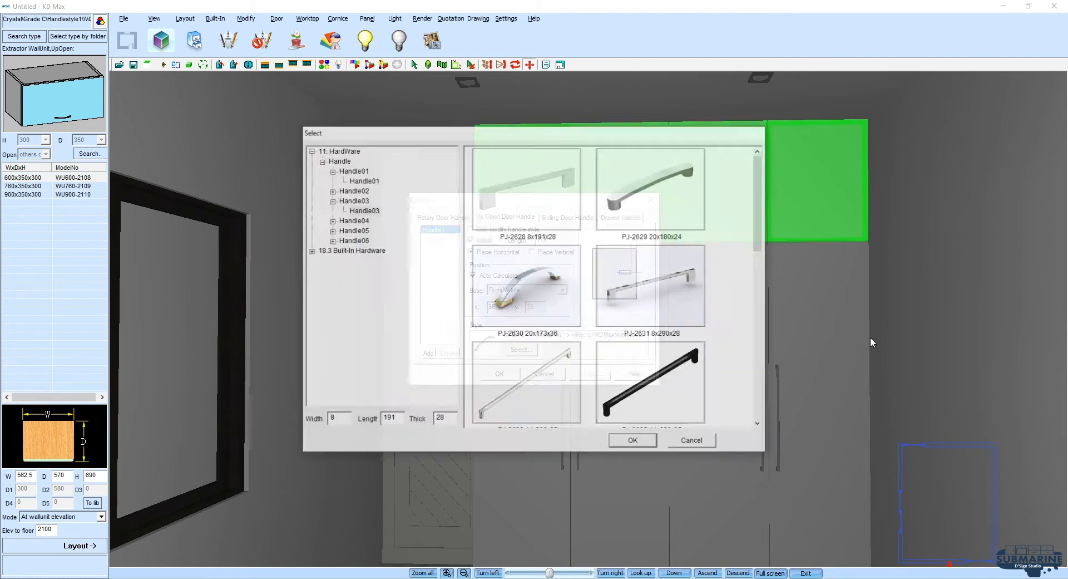
{"action": "scroll", "coordinate": [761, 224], "scroll_direction": "down", "scroll_amount": 1}
{"action": "scroll", "coordinate": [761, 223], "scroll_direction": "down", "scroll_amount": 3}
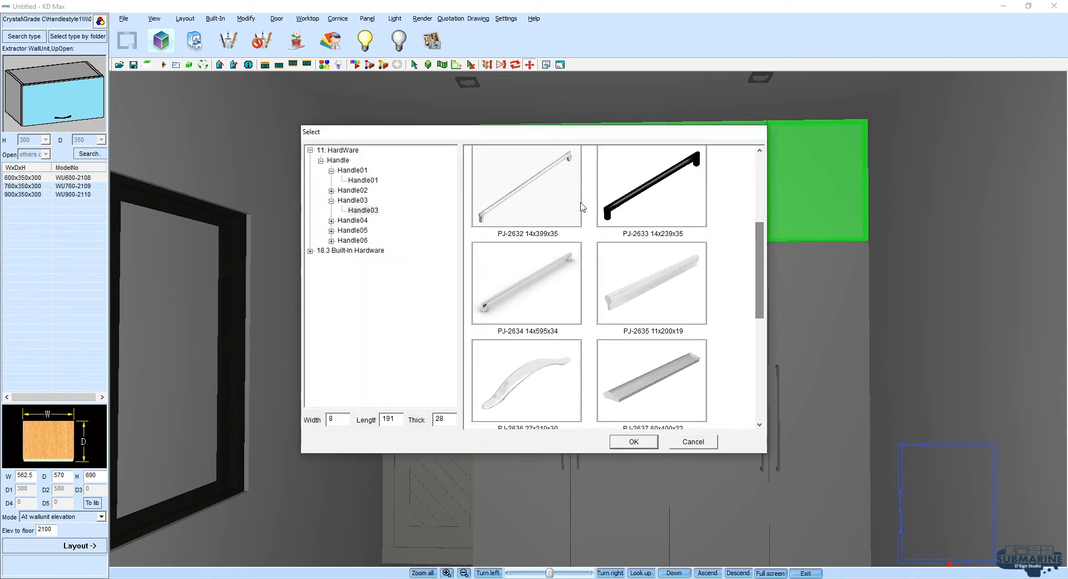
{"action": "double_click", "coordinate": [558, 202]}
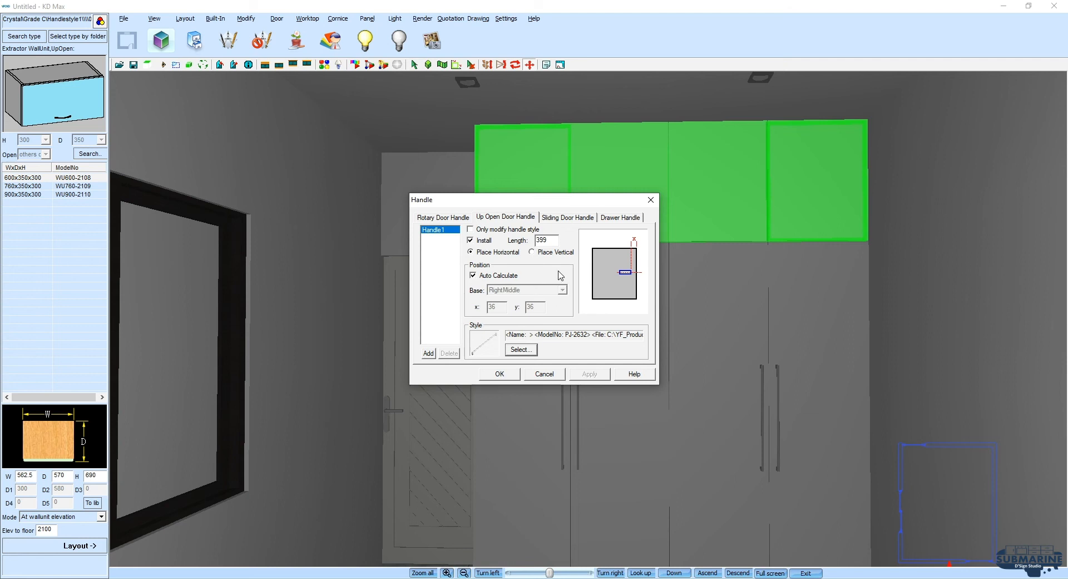
Give the selected top unit doors 250 mm PJ-2634 handles at the DownMiddle base, with automatic position calculation off.
{"action": "left_click", "coordinate": [521, 350]}
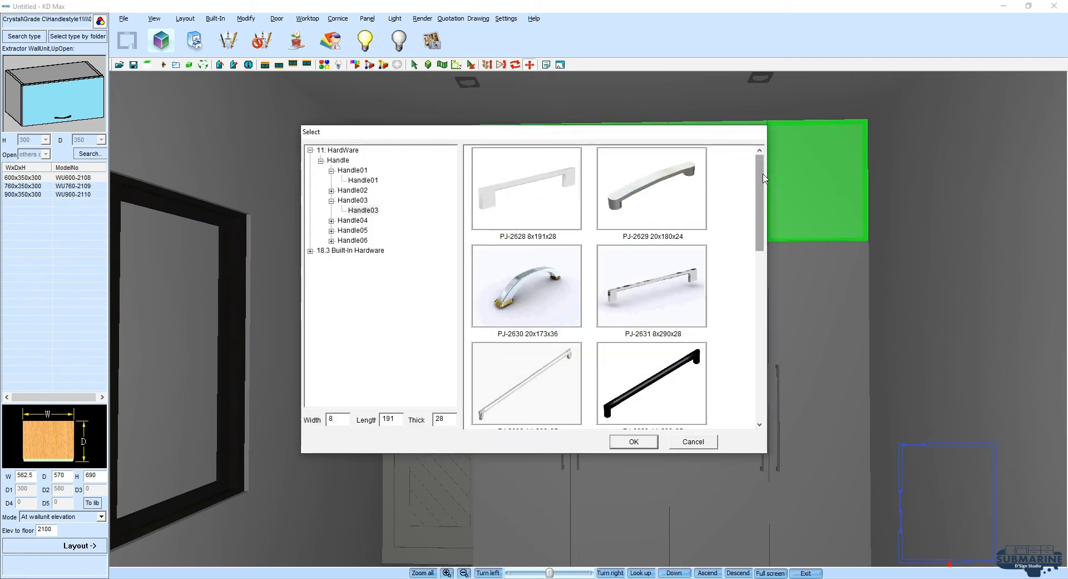
{"action": "scroll", "coordinate": [764, 178], "scroll_direction": "down", "scroll_amount": 3}
{"action": "double_click", "coordinate": [565, 284]}
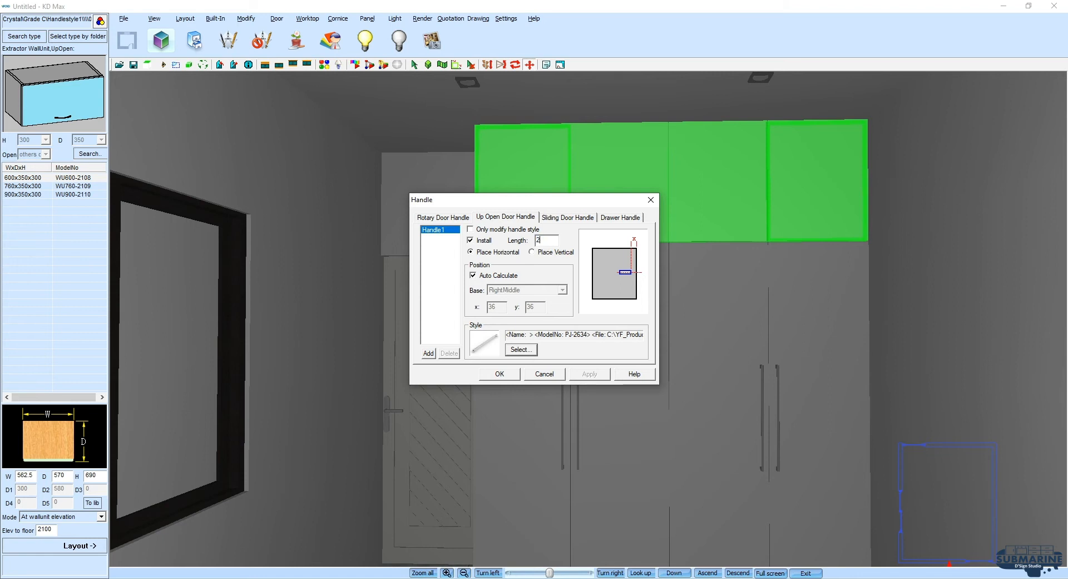
{"action": "left_click", "coordinate": [491, 278]}
{"action": "left_click", "coordinate": [506, 290]}
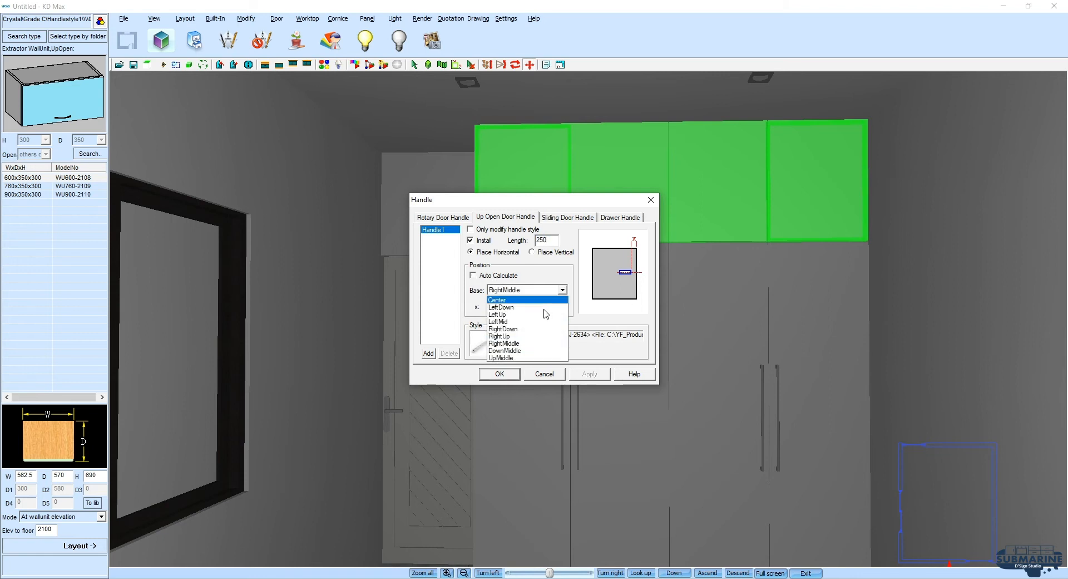
{"action": "left_click", "coordinate": [526, 351]}
{"action": "left_click", "coordinate": [512, 374]}
Save the design in the 3D Drawing folder as Guest Bedroom_01.
{"action": "scroll", "coordinate": [870, 317], "scroll_direction": "down", "scroll_amount": 5}
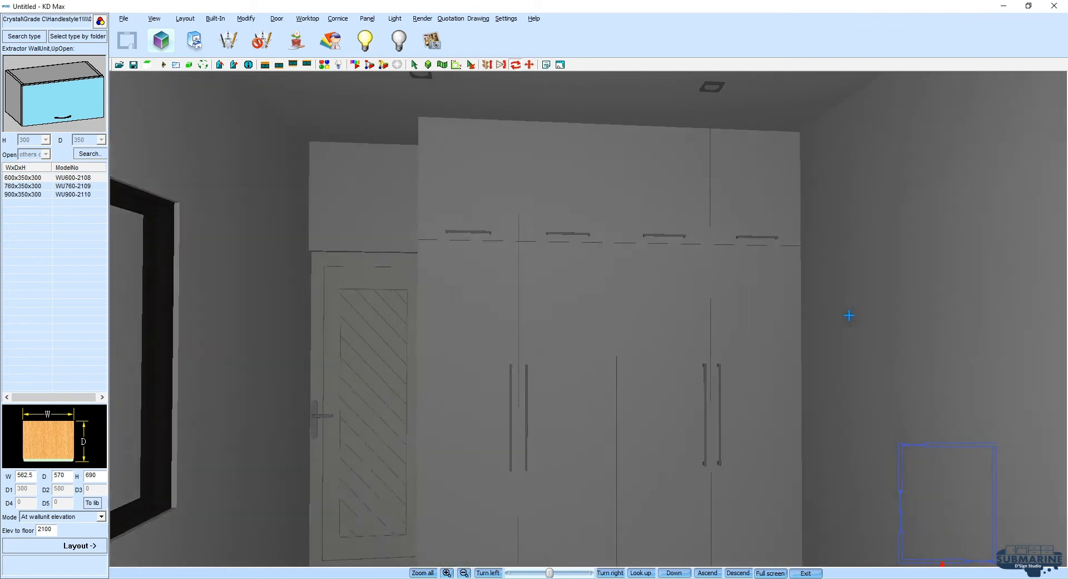
{"action": "scroll", "coordinate": [854, 242], "scroll_direction": "up", "scroll_amount": 8}
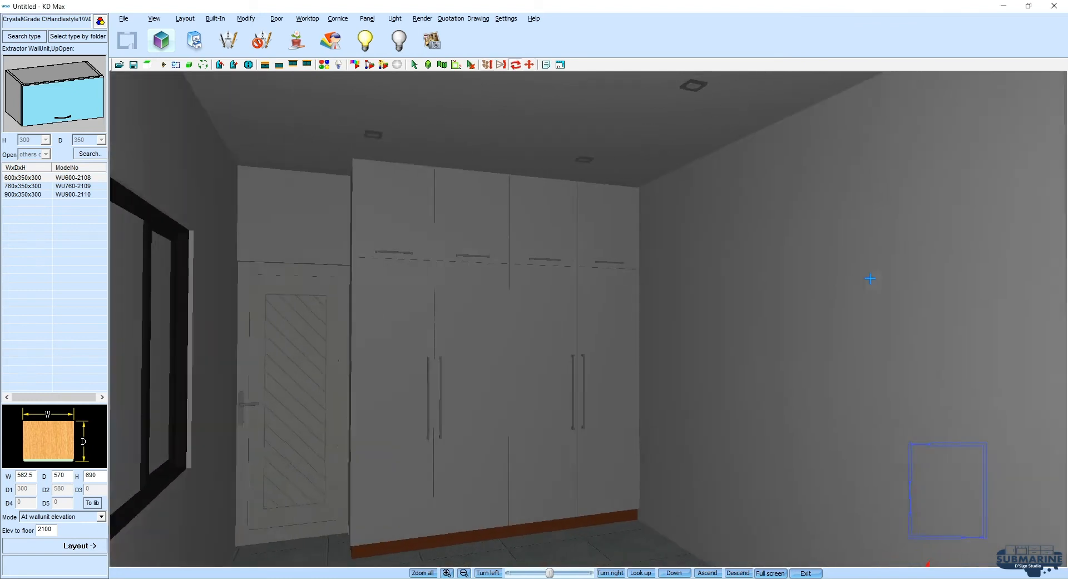
{"action": "key", "text": "ctrl+s"}
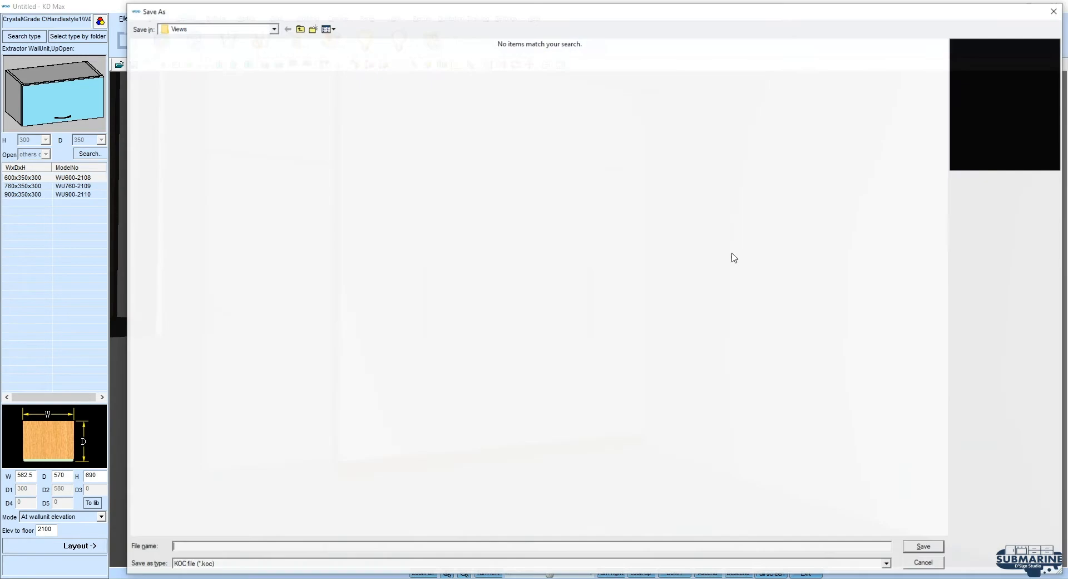
{"action": "key", "text": "ctrl+v"}
{"action": "key", "text": "Return"}
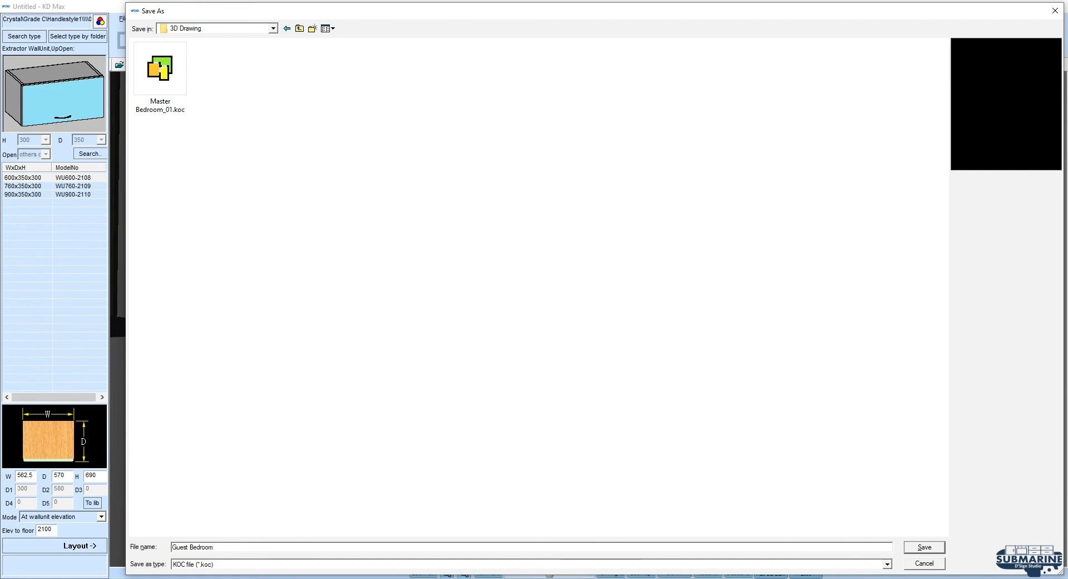
{"action": "key", "text": "Return"}
{"action": "key", "text": "Return"}
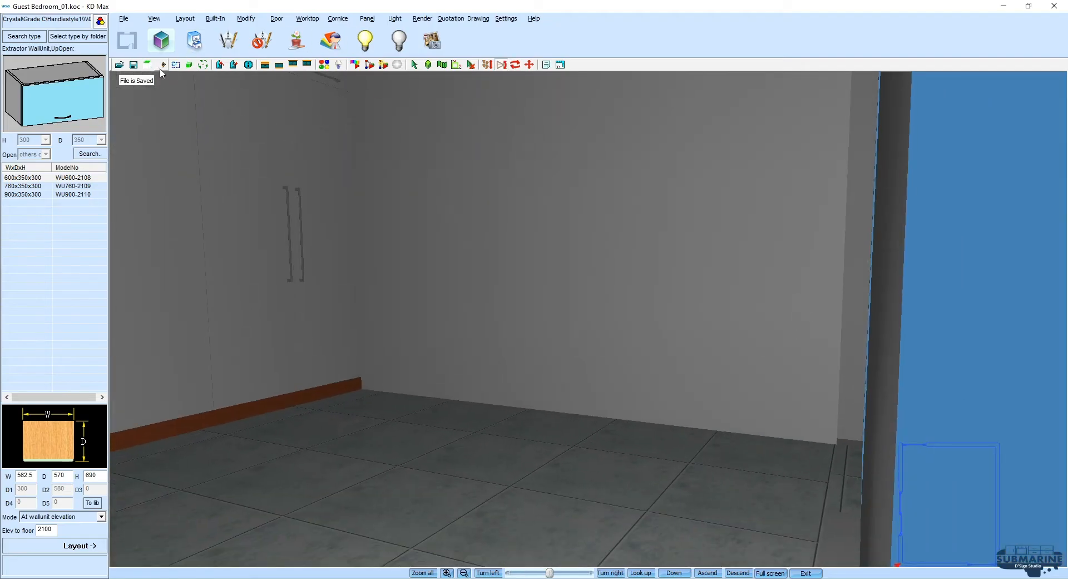
Show the room in plan view and load the Bed product style from the Other category.
{"action": "left_click", "coordinate": [162, 65]}
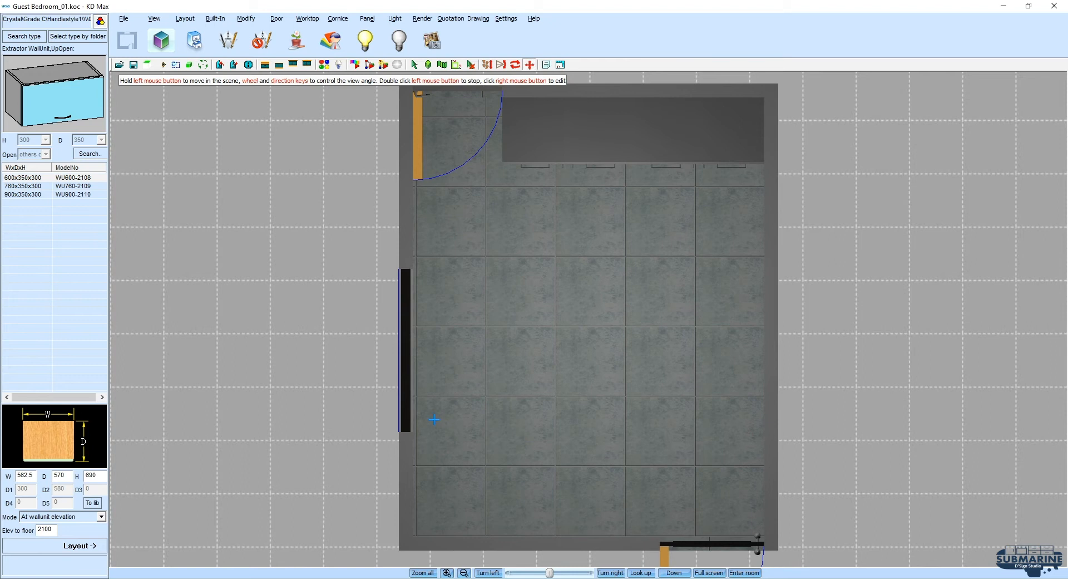
{"action": "left_click", "coordinate": [38, 37]}
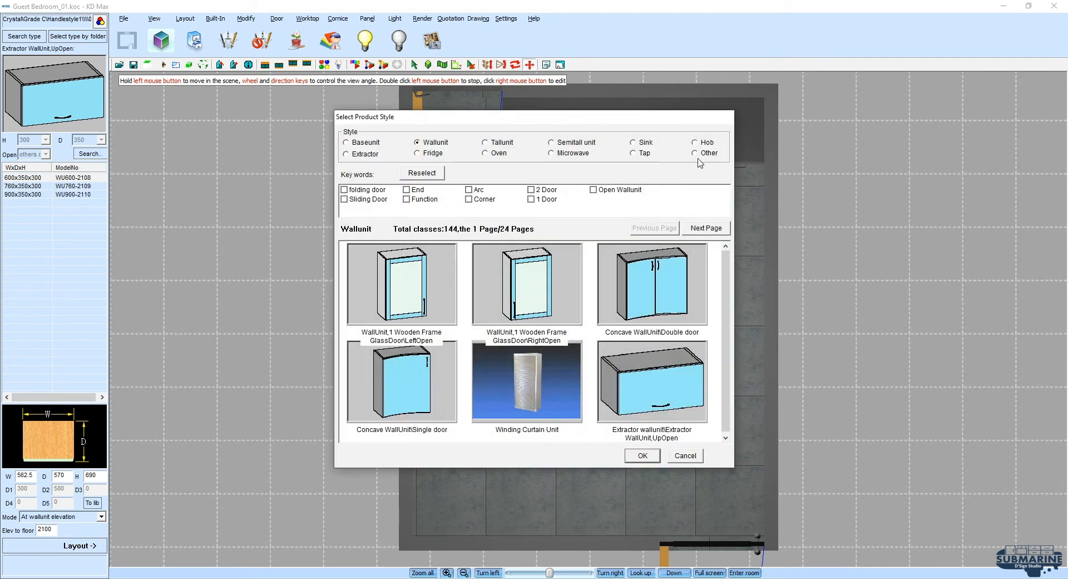
{"action": "left_click", "coordinate": [695, 153]}
{"action": "left_click", "coordinate": [706, 228]}
{"action": "left_click", "coordinate": [705, 229]}
{"action": "left_click", "coordinate": [705, 228]}
{"action": "left_click", "coordinate": [706, 228]}
{"action": "left_click", "coordinate": [706, 228]}
{"action": "left_click", "coordinate": [705, 229]}
{"action": "left_click", "coordinate": [706, 228]}
{"action": "left_click", "coordinate": [705, 228]}
{"action": "left_click", "coordinate": [705, 229]}
{"action": "left_click", "coordinate": [706, 228]}
{"action": "left_click", "coordinate": [706, 228]}
{"action": "left_click", "coordinate": [706, 228]}
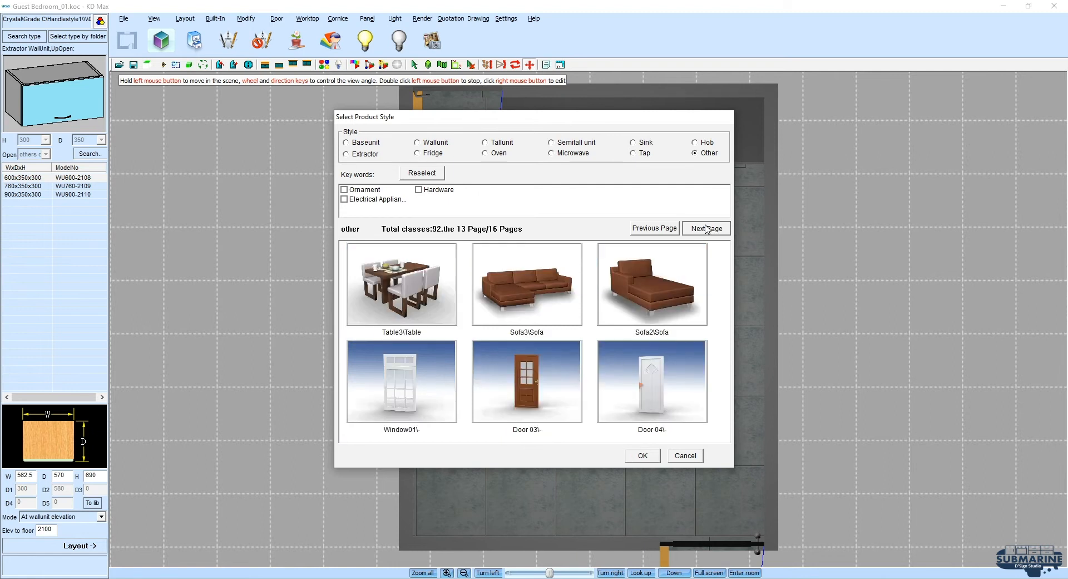
{"action": "left_click", "coordinate": [705, 228]}
{"action": "double_click", "coordinate": [491, 412]}
Choose the bed model add03_bed_001 and set its width to 2400 mm.
{"action": "left_click_drag", "start_coordinate": [316, 225], "coordinate": [614, 109]}
{"action": "scroll", "coordinate": [67, 312], "scroll_direction": "down", "scroll_amount": 3}
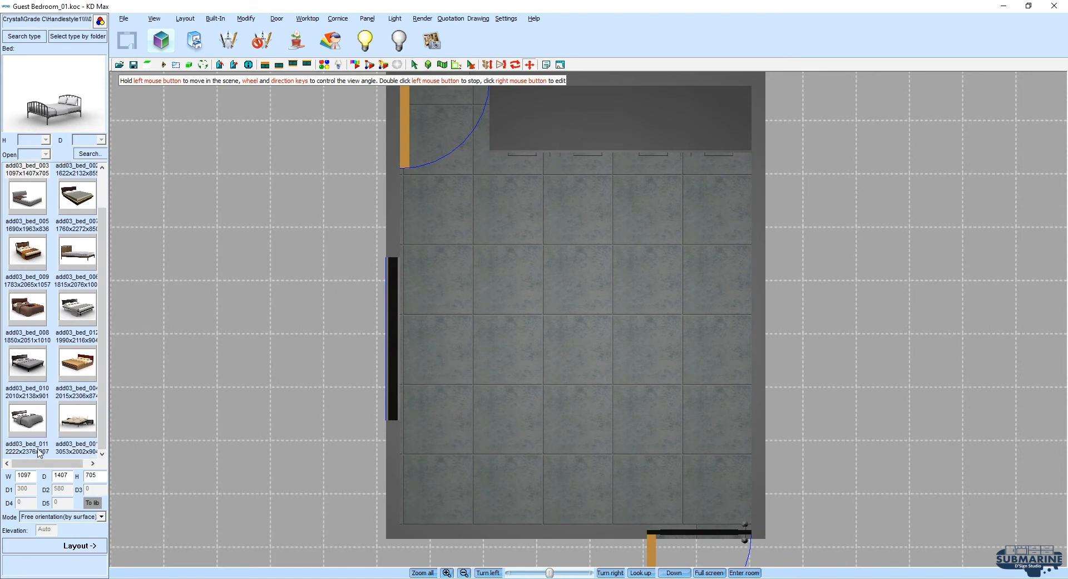
{"action": "left_click", "coordinate": [92, 435]}
{"action": "double_click", "coordinate": [32, 476]}
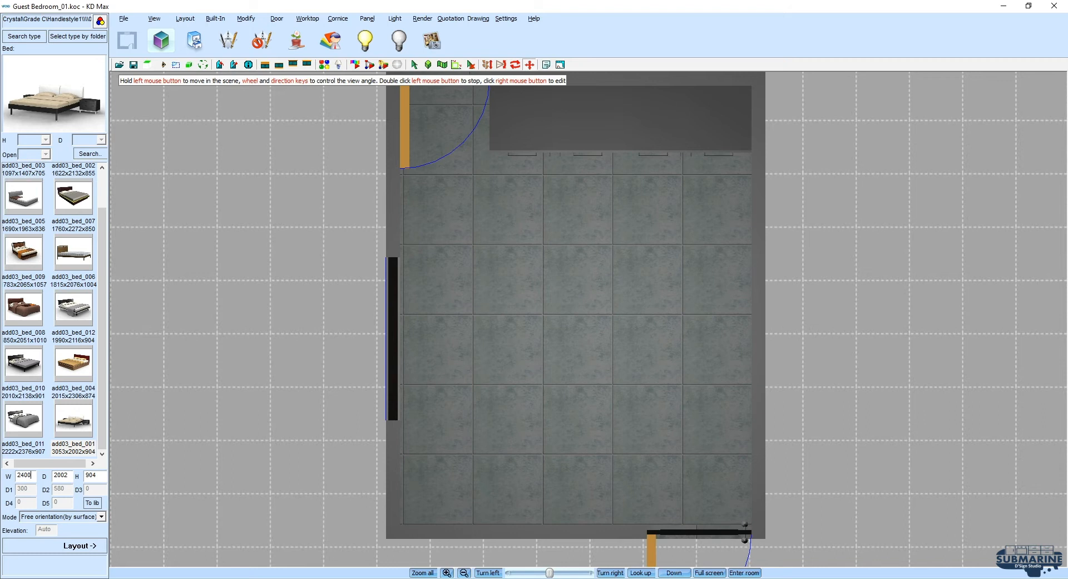
Place the bed with its headboard rotated against the wall opposite the window.
{"action": "left_click", "coordinate": [78, 545]}
{"action": "key", "text": "space"}
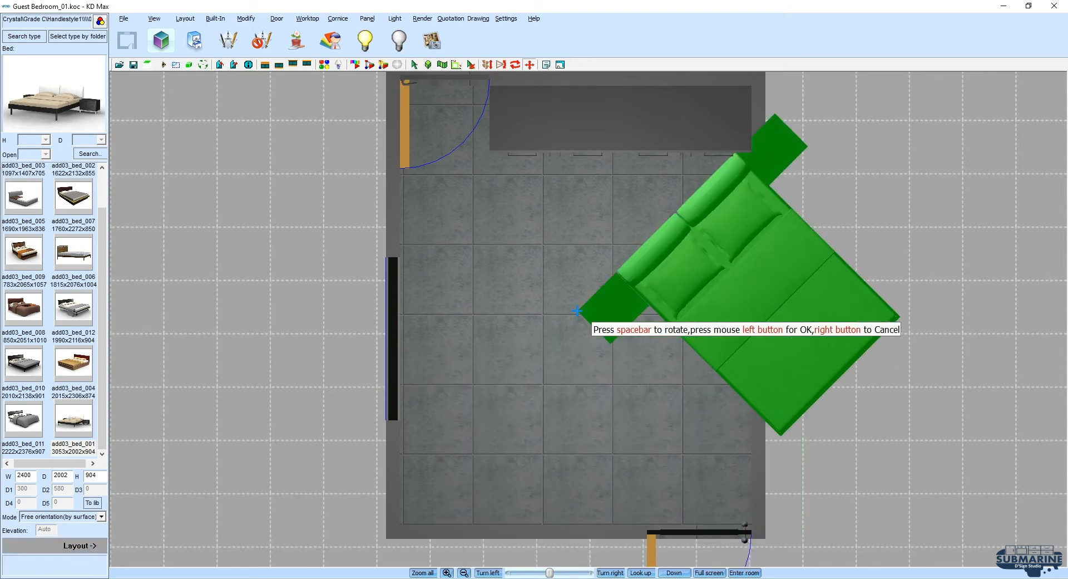
{"action": "key", "text": "space"}
{"action": "key", "text": "space"}
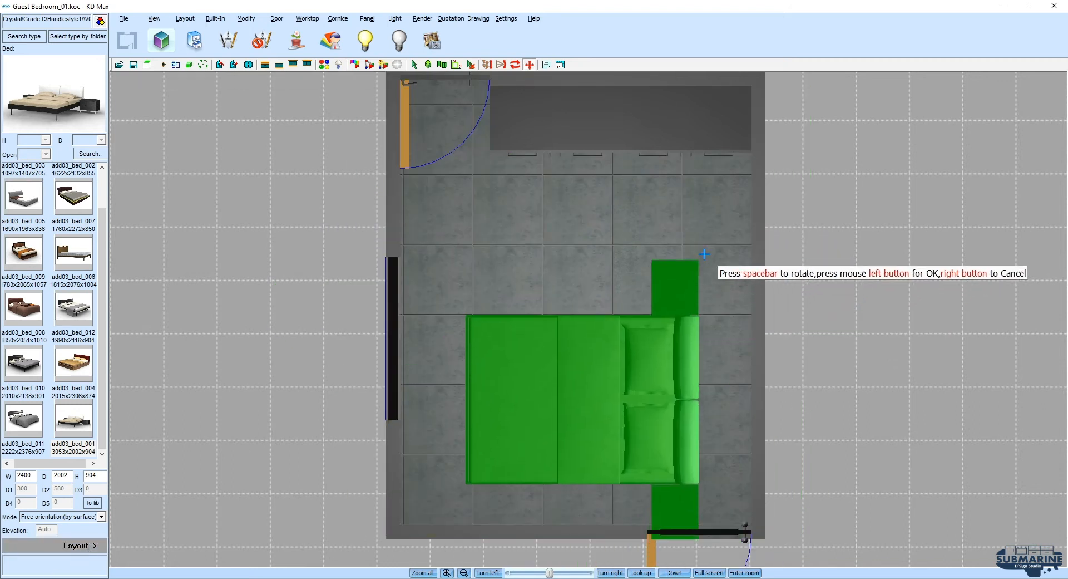
{"action": "left_click", "coordinate": [752, 237]}
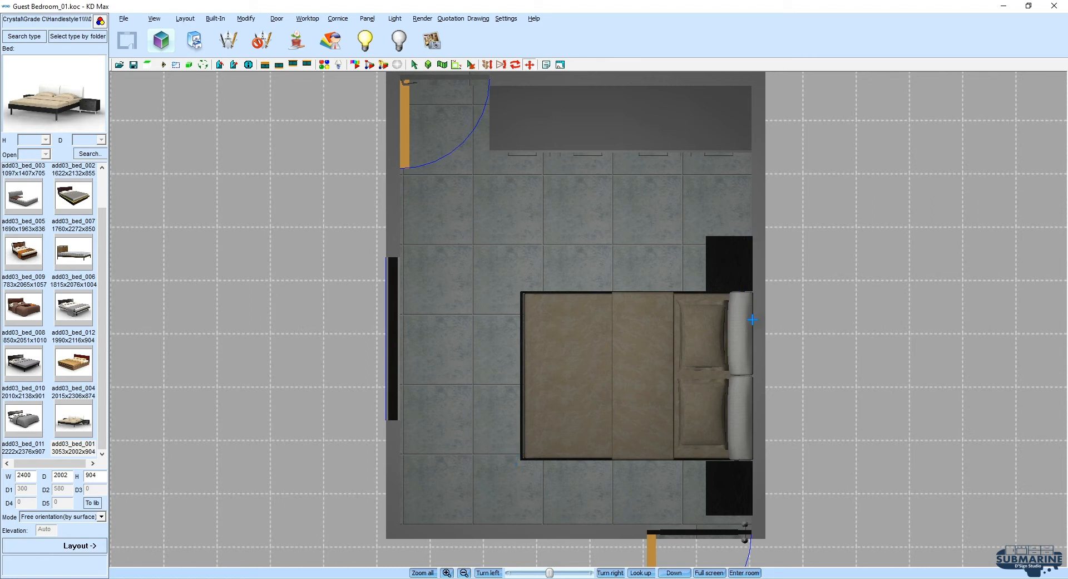
Move the bed 115 mm along the wall towards the wardrobe.
{"action": "left_click", "coordinate": [414, 64]}
{"action": "left_click", "coordinate": [637, 359]}
{"action": "left_click_drag", "start_coordinate": [637, 362], "coordinate": [642, 329]}
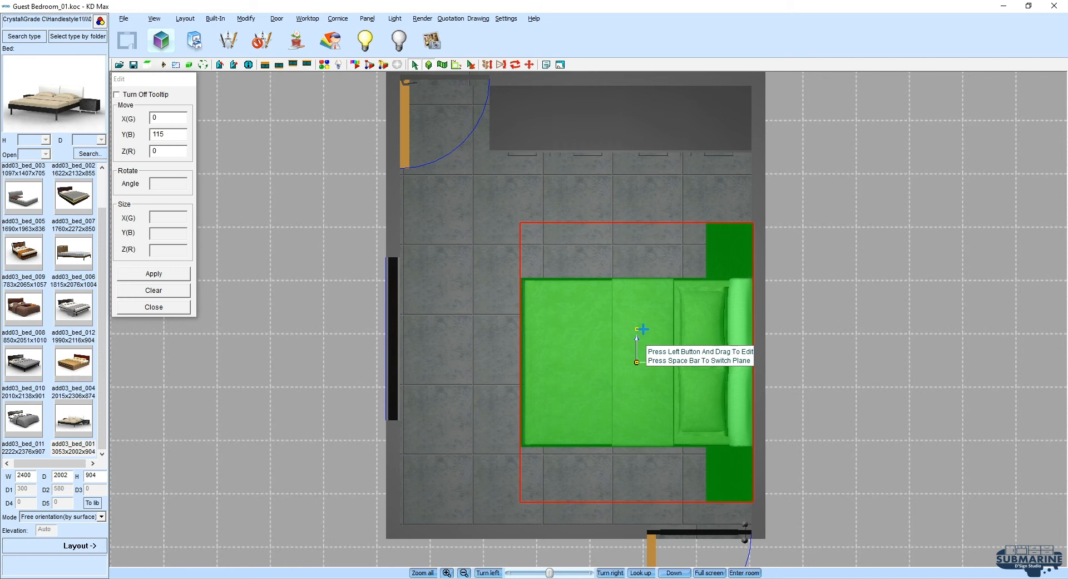
{"action": "left_click", "coordinate": [153, 306]}
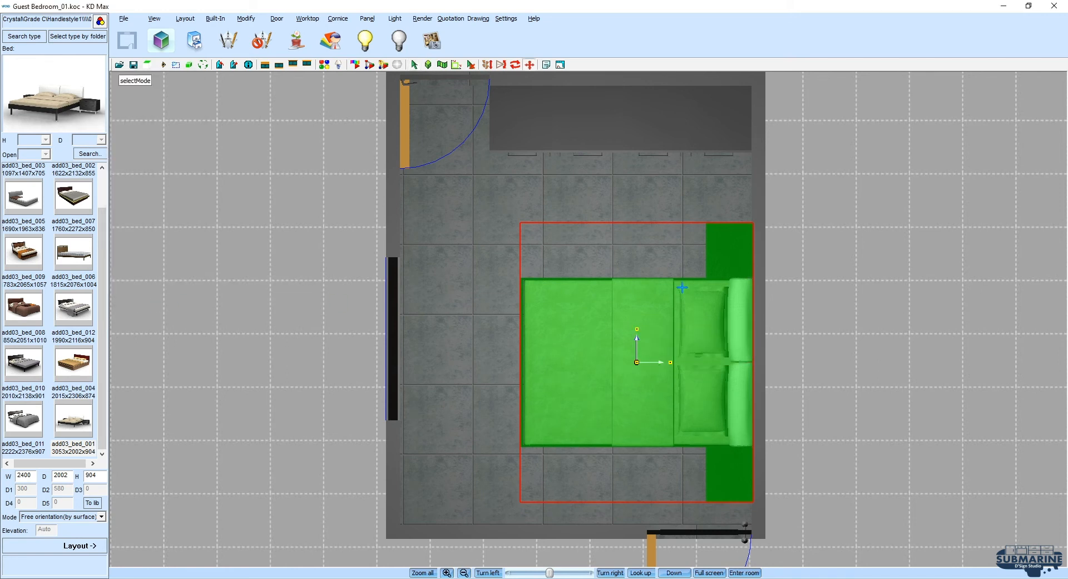
Widen the bed with the Change Size command, keeping its left side fixed.
{"action": "right_click", "coordinate": [676, 307]}
{"action": "left_click", "coordinate": [700, 371]}
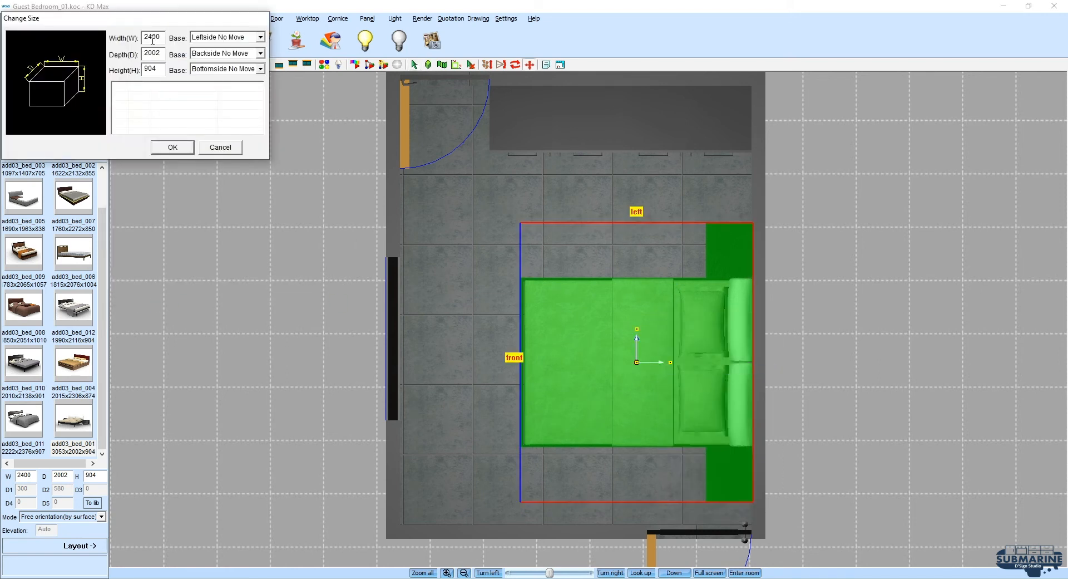
{"action": "key", "text": "Return"}
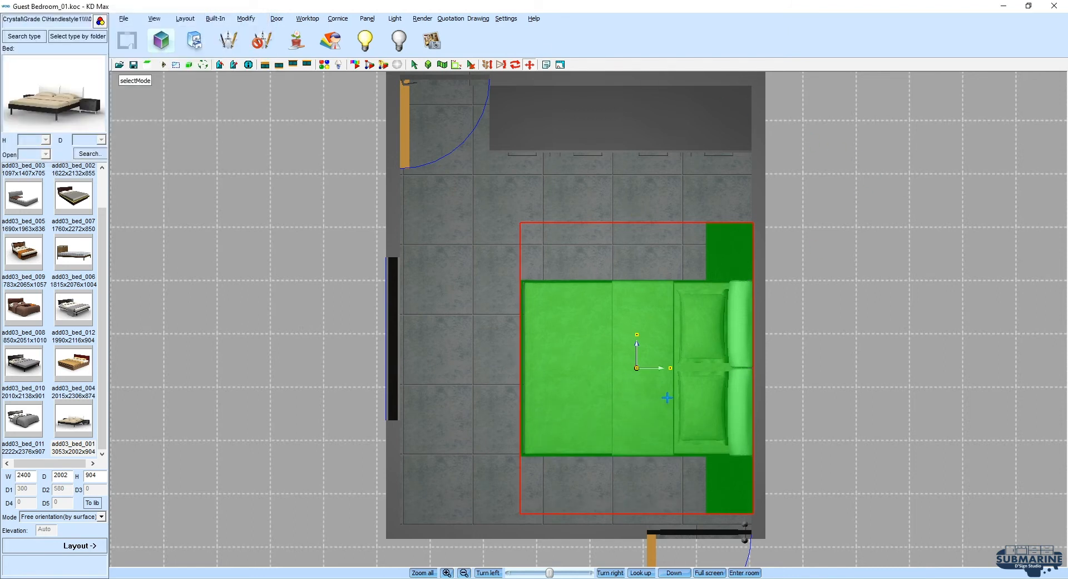
View the room from inside in 3D and examine the bed, nightstands and wardrobe from several sides.
{"action": "left_click", "coordinate": [203, 64]}
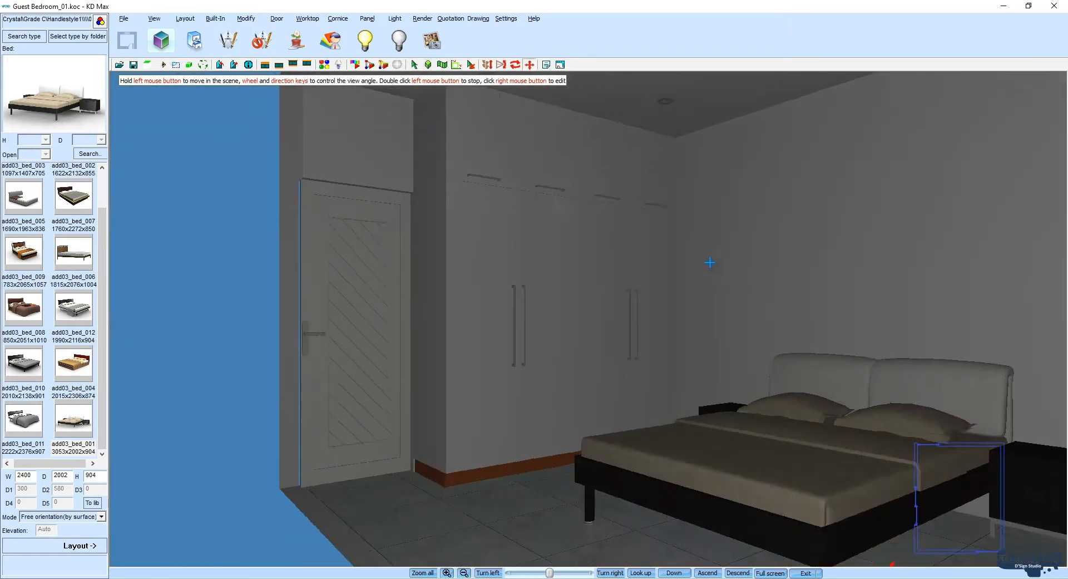
{"action": "left_click_drag", "start_coordinate": [710, 262], "coordinate": [706, 289]}
{"action": "right_click", "coordinate": [653, 284]}
{"action": "left_click", "coordinate": [704, 356]}
{"action": "double_click", "coordinate": [535, 292]}
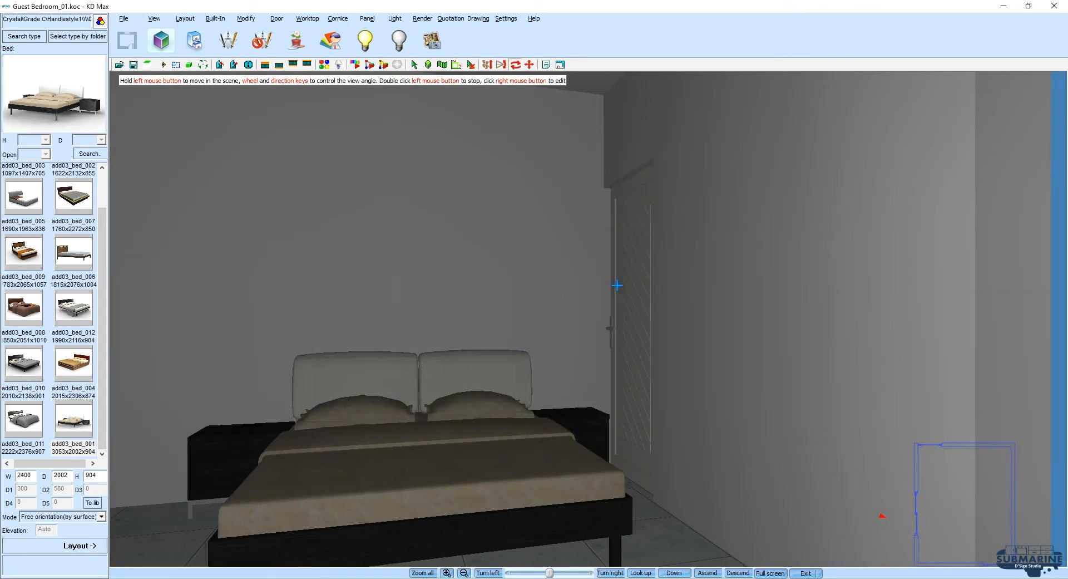
{"action": "middle_click_drag", "start_coordinate": [617, 284], "coordinate": [572, 300]}
{"action": "left_click_drag", "start_coordinate": [572, 300], "coordinate": [613, 266]}
{"action": "left_click_drag", "start_coordinate": [657, 312], "coordinate": [626, 295]}
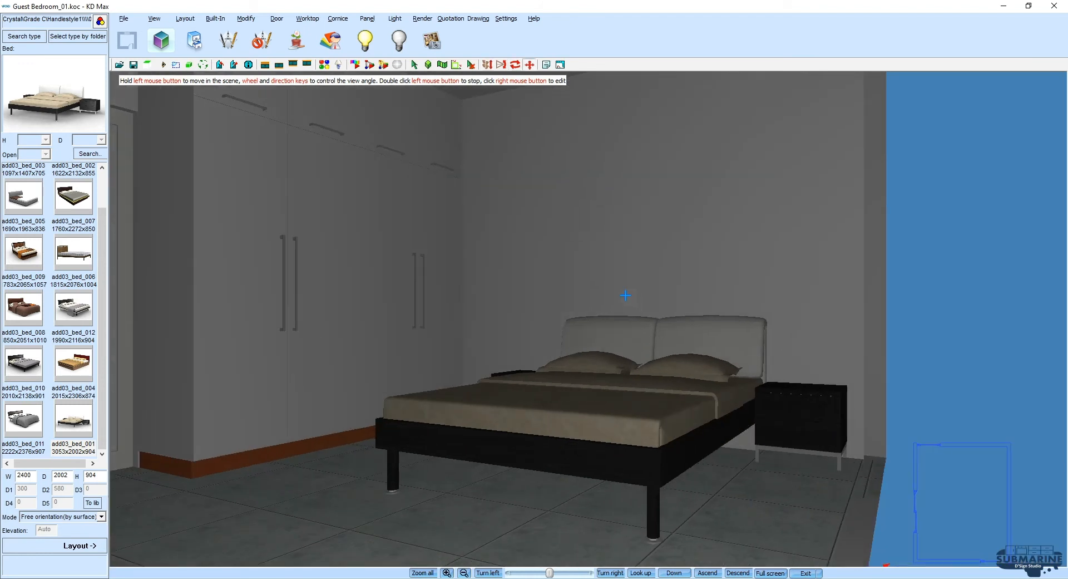
Stretch the bed's black base frame downward towards the floor to a height of 381 mm, then clear the selection.
{"action": "left_click", "coordinate": [412, 65]}
{"action": "left_click", "coordinate": [635, 466]}
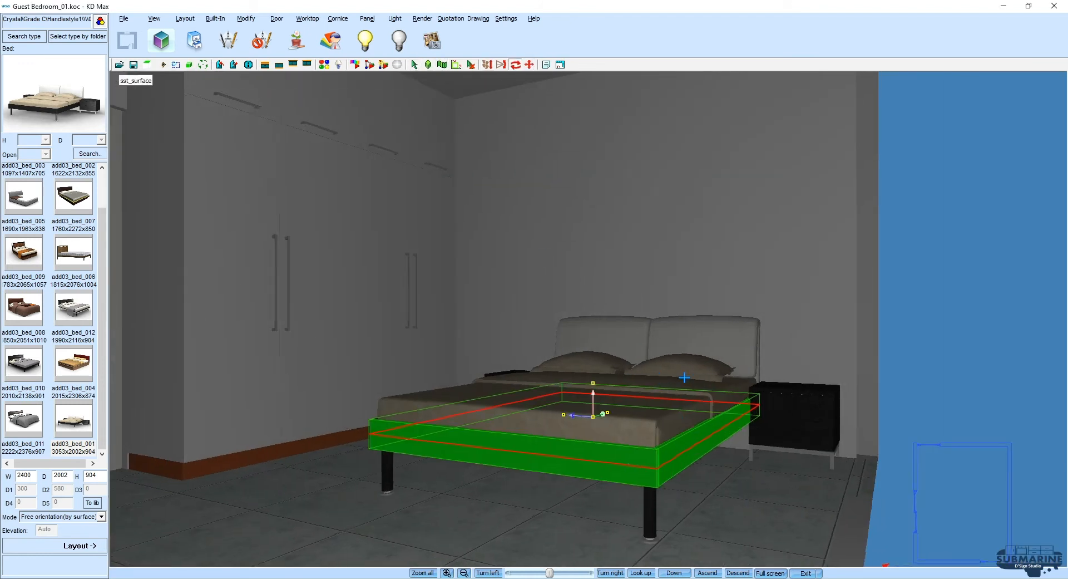
{"action": "left_click_drag", "start_coordinate": [670, 377], "coordinate": [790, 370]}
{"action": "right_click_drag", "start_coordinate": [790, 369], "coordinate": [803, 371]}
{"action": "left_click", "coordinate": [415, 66]}
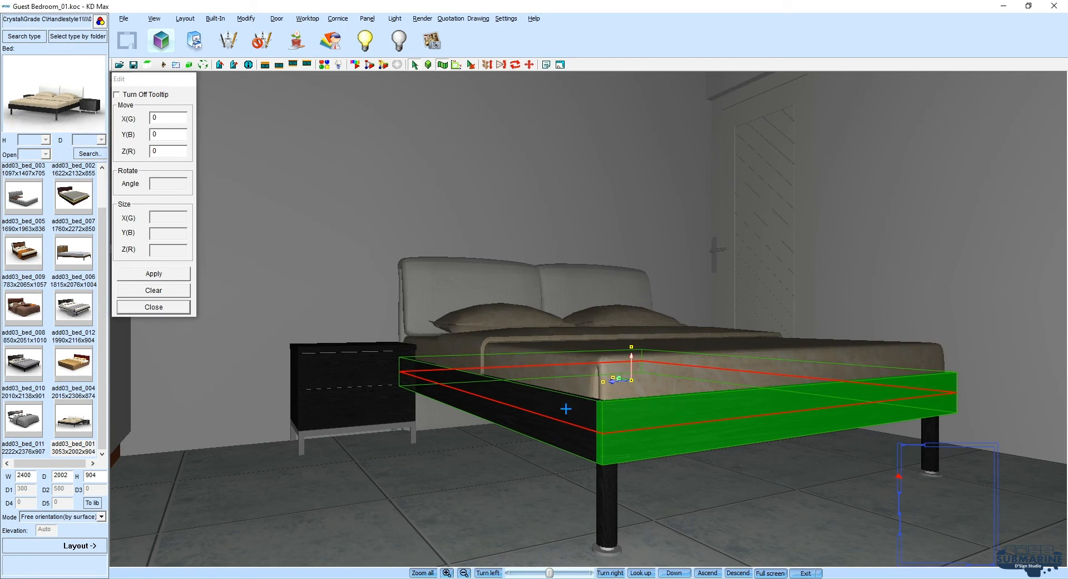
{"action": "right_click", "coordinate": [548, 337]}
{"action": "left_click", "coordinate": [576, 367]}
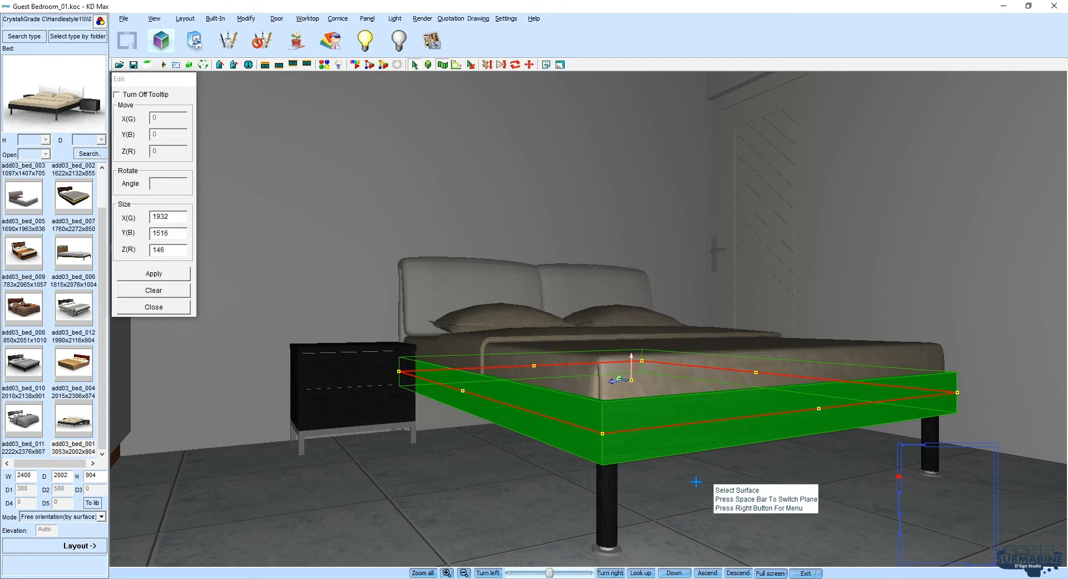
{"action": "left_click_drag", "start_coordinate": [642, 425], "coordinate": [662, 447]}
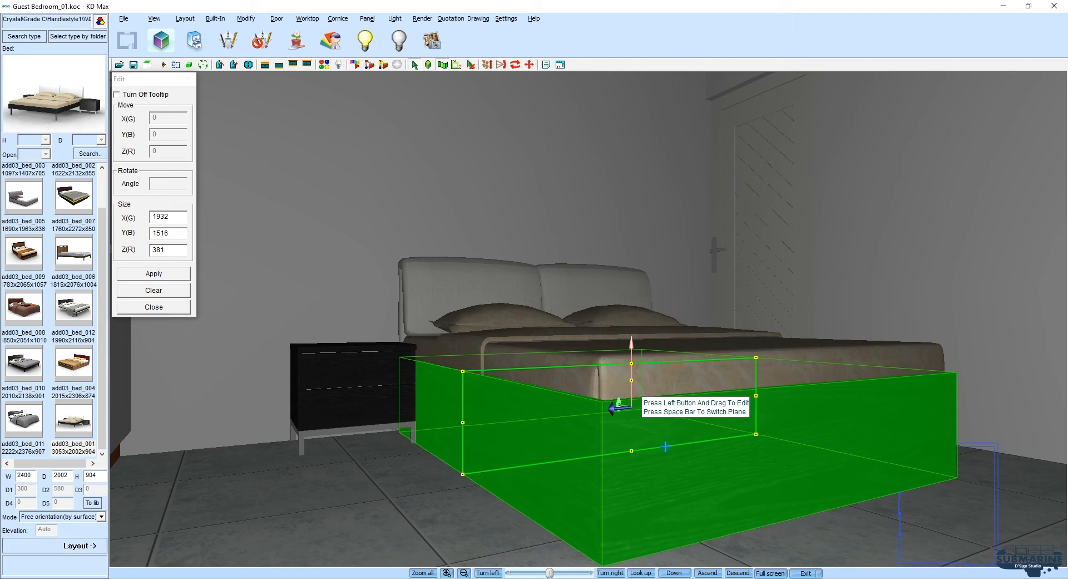
{"action": "left_click", "coordinate": [165, 307]}
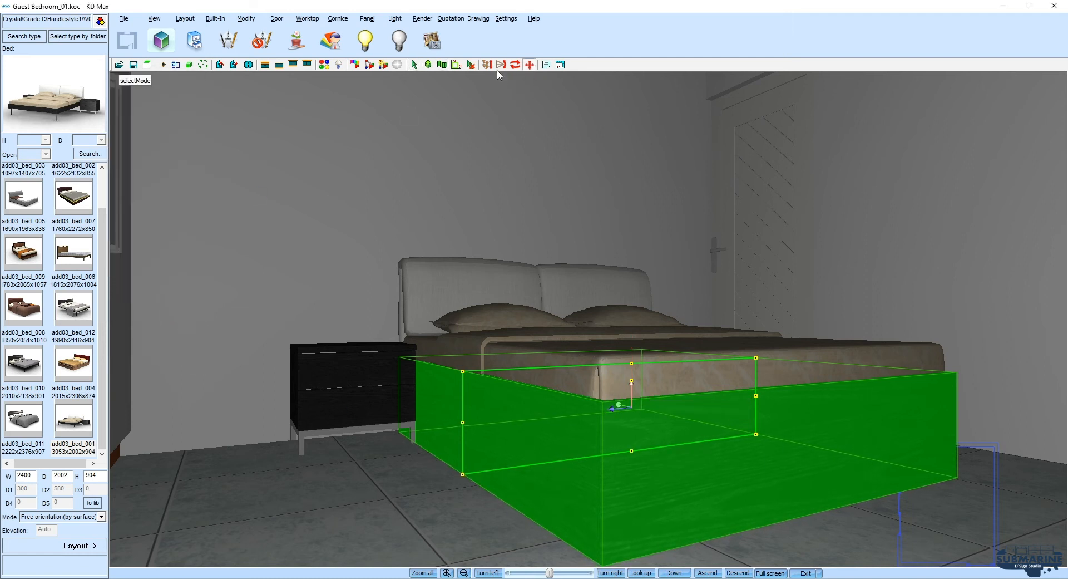
{"action": "left_click", "coordinate": [473, 69]}
Pick the wardrobe plinth's material and apply it to the wall behind the bed.
{"action": "middle_click_drag", "start_coordinate": [639, 222], "coordinate": [723, 241]}
{"action": "scroll", "coordinate": [722, 186], "scroll_direction": "down", "scroll_amount": 4}
{"action": "middle_click_drag", "start_coordinate": [723, 186], "coordinate": [746, 240]}
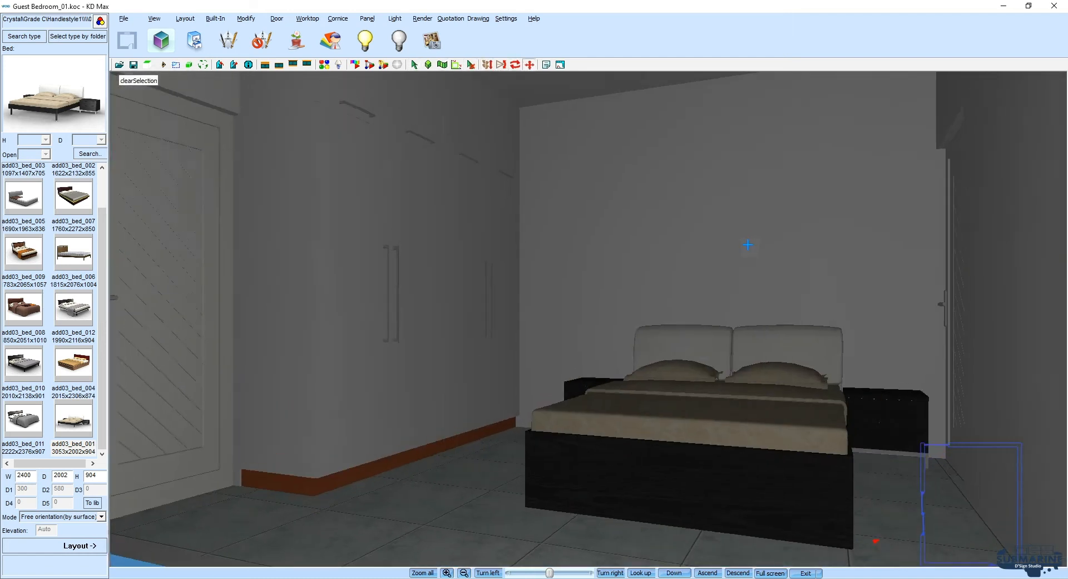
{"action": "middle_click_drag", "start_coordinate": [668, 134], "coordinate": [664, 206]}
{"action": "middle_click_drag", "start_coordinate": [843, 229], "coordinate": [781, 277]}
{"action": "left_click", "coordinate": [324, 65]}
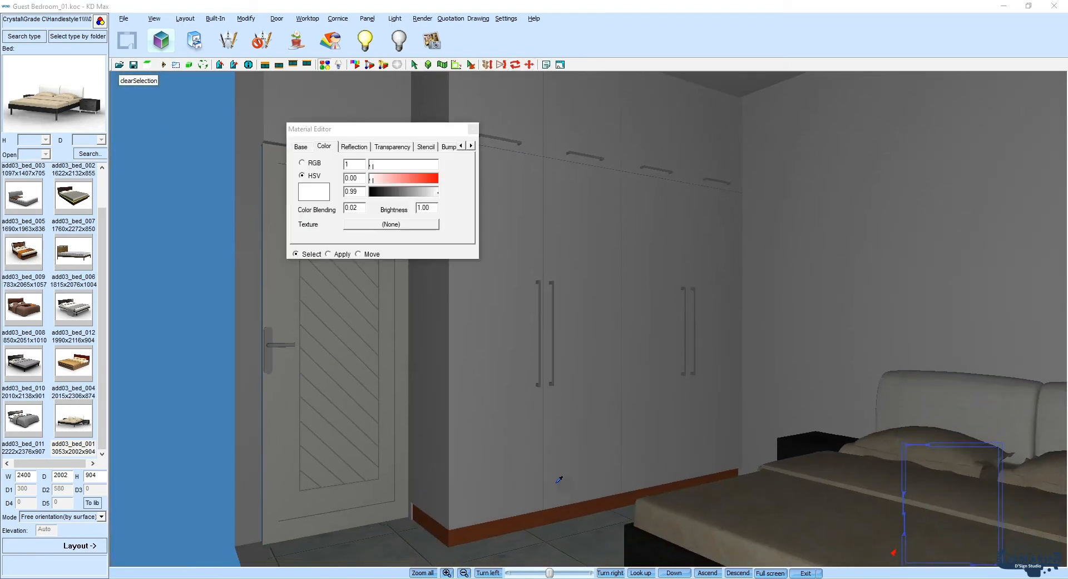
{"action": "left_click", "coordinate": [568, 510]}
{"action": "left_click", "coordinate": [341, 255]}
{"action": "left_click", "coordinate": [857, 250]}
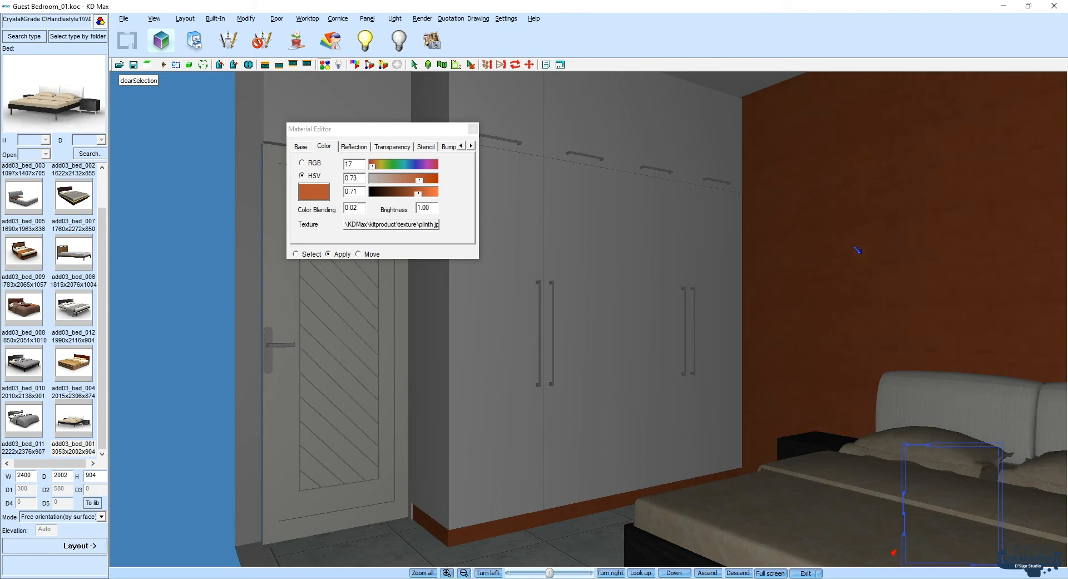
{"action": "left_click", "coordinate": [473, 129]}
Save the design over the existing Guest Bedroom_01 file.
{"action": "middle_click_drag", "start_coordinate": [476, 136], "coordinate": [837, 249]}
{"action": "key", "text": "ctrl+s"}
{"action": "key", "text": "Return"}
Load the Wall Picture product style from the Other category.
{"action": "left_click", "coordinate": [28, 35]}
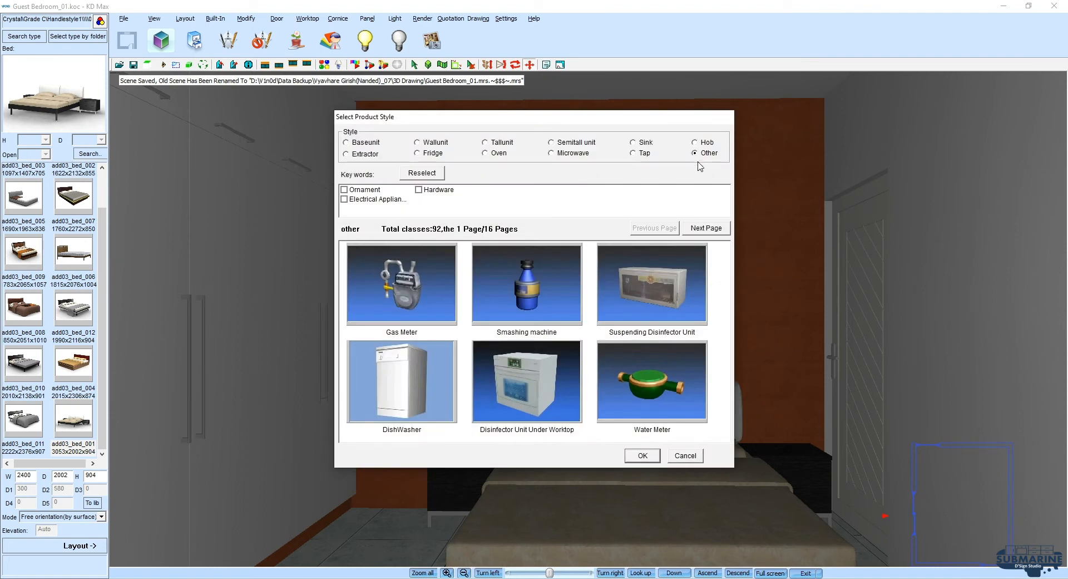
{"action": "left_click", "coordinate": [709, 232]}
{"action": "left_click", "coordinate": [710, 231]}
{"action": "left_click", "coordinate": [710, 231]}
{"action": "left_click", "coordinate": [710, 232]}
{"action": "left_click", "coordinate": [710, 231]}
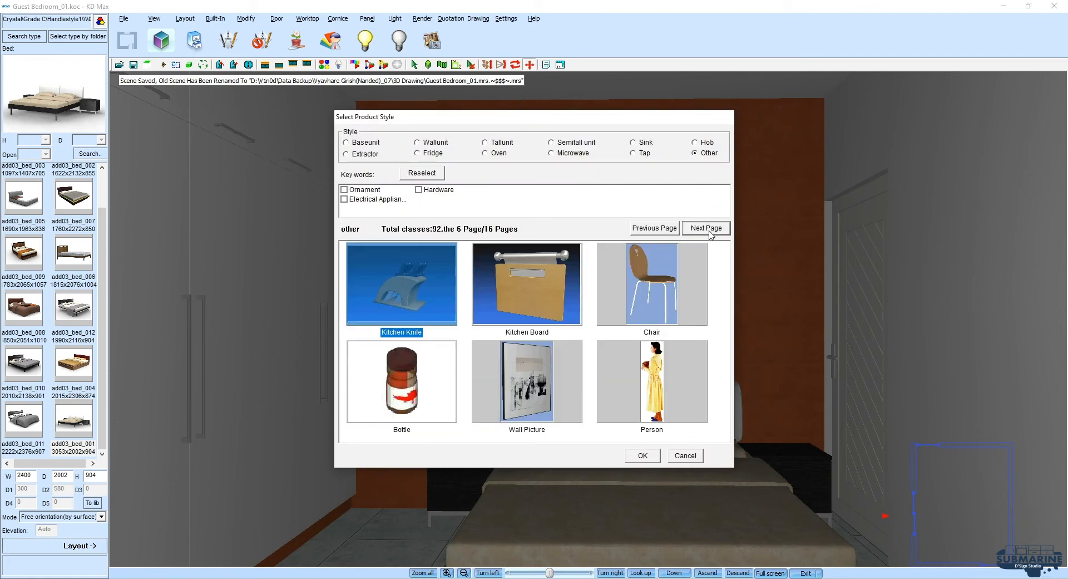
{"action": "double_click", "coordinate": [527, 384]}
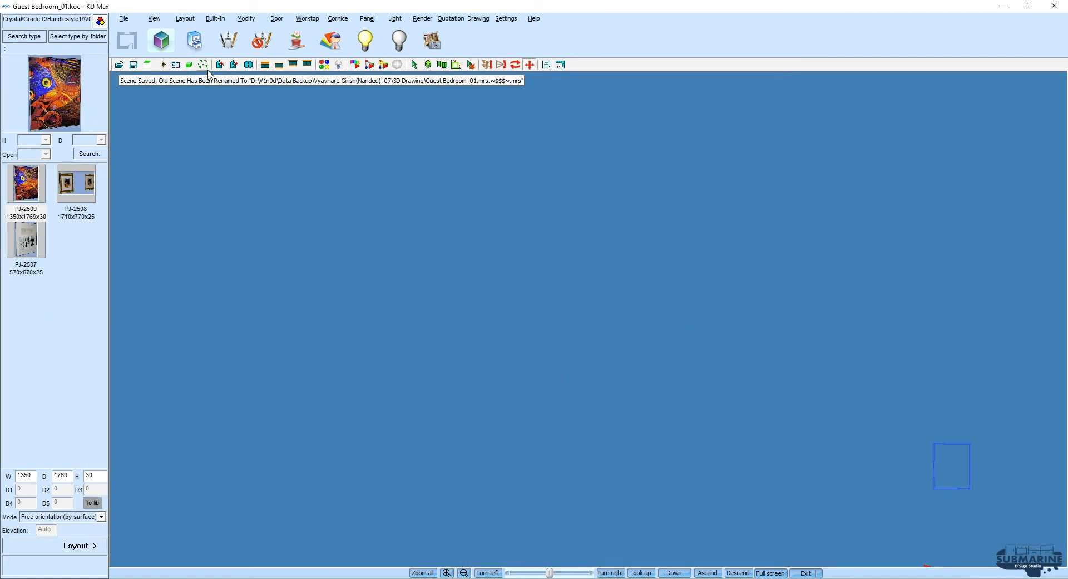
Place the two-frame picture model PJ-2508 on the wall above the headboard.
{"action": "left_click", "coordinate": [204, 64]}
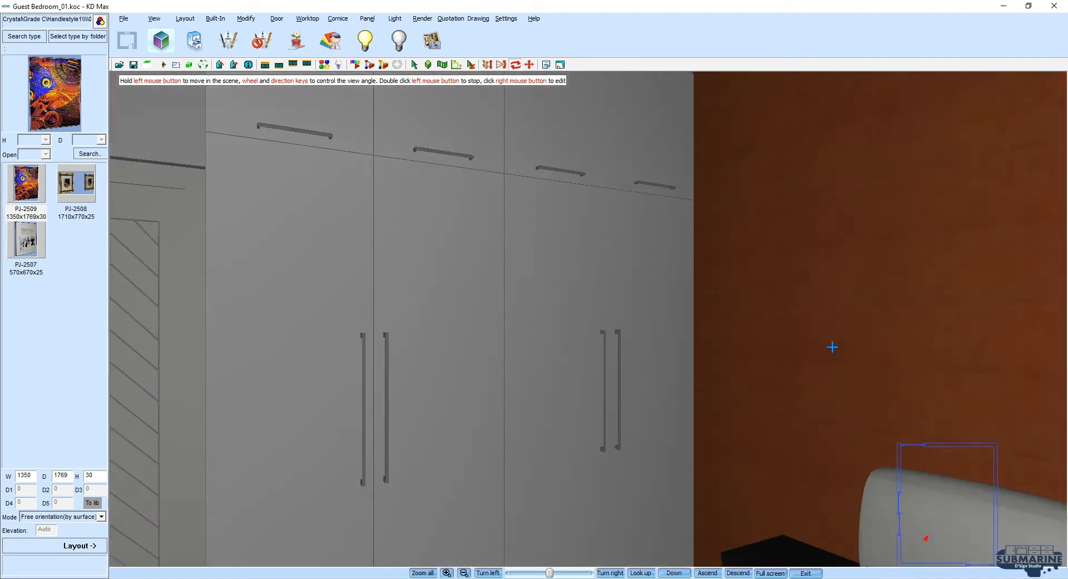
{"action": "scroll", "coordinate": [832, 347], "scroll_direction": "down", "scroll_amount": 4}
{"action": "left_click_drag", "start_coordinate": [858, 288], "coordinate": [679, 247]}
{"action": "middle_click_drag", "start_coordinate": [679, 248], "coordinate": [743, 300]}
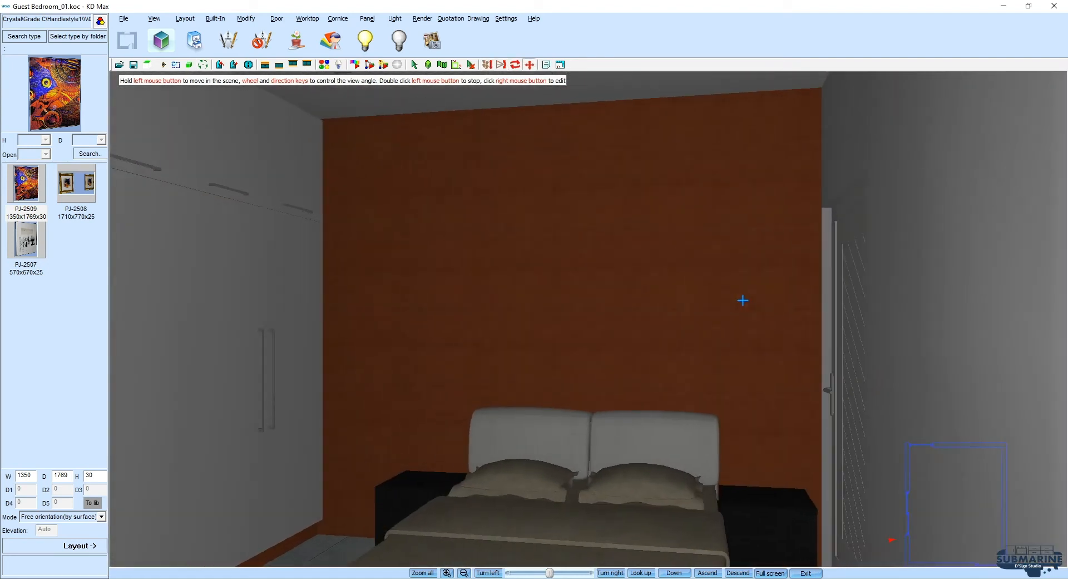
{"action": "left_click", "coordinate": [63, 191]}
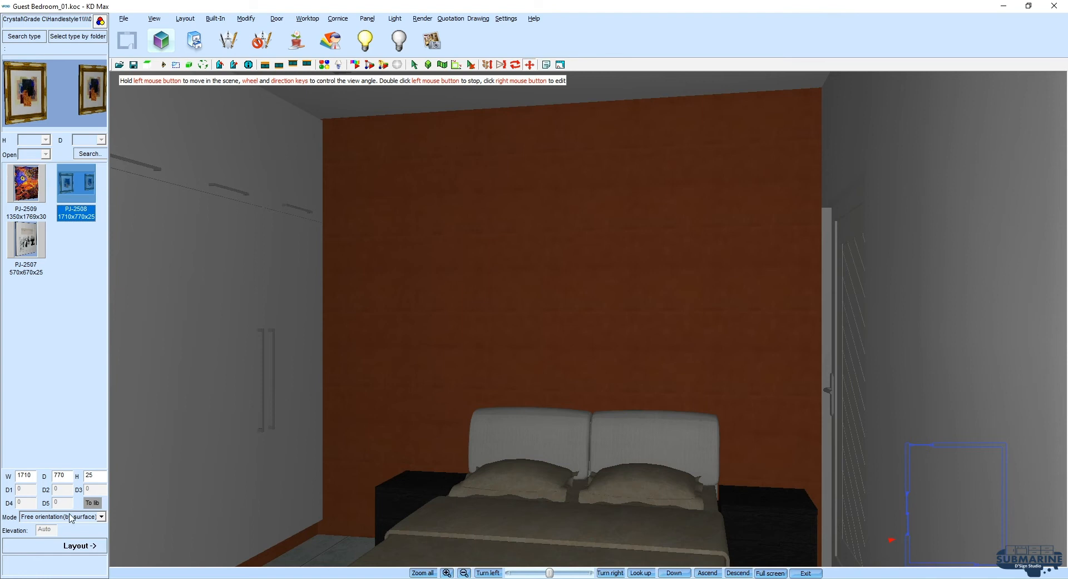
{"action": "left_click", "coordinate": [82, 546]}
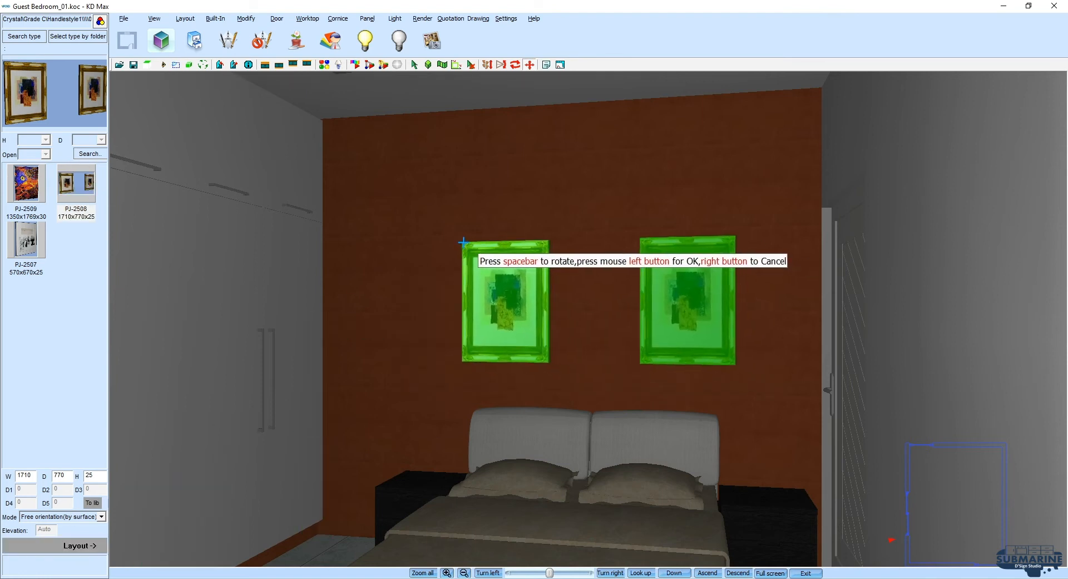
{"action": "left_click", "coordinate": [464, 242]}
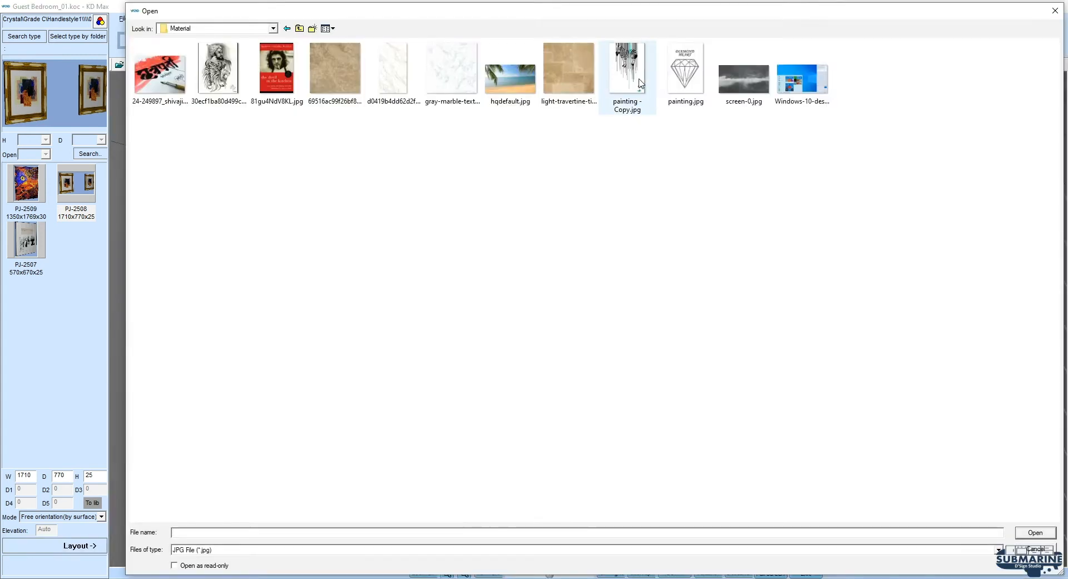
Map the image painting - Copy.jpg from the Material folder onto the left wall picture.
{"action": "double_click", "coordinate": [628, 70]}
{"action": "left_click", "coordinate": [509, 303]}
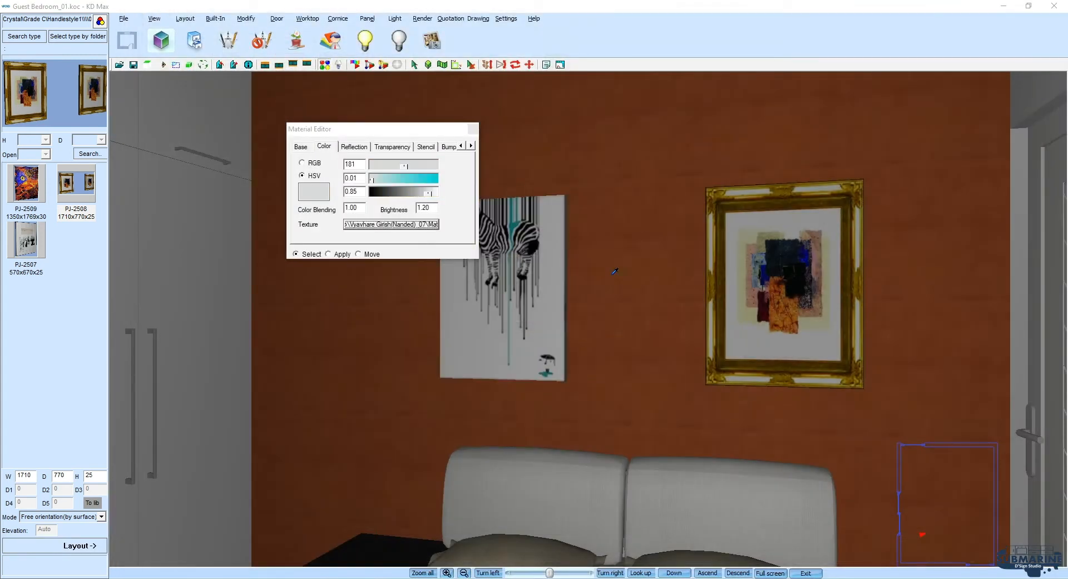
Set the left wall picture's texture to the deer image ending in "- Copy.jpg" from the Material folder.
{"action": "left_click", "coordinate": [599, 215]}
{"action": "left_click", "coordinate": [608, 281]}
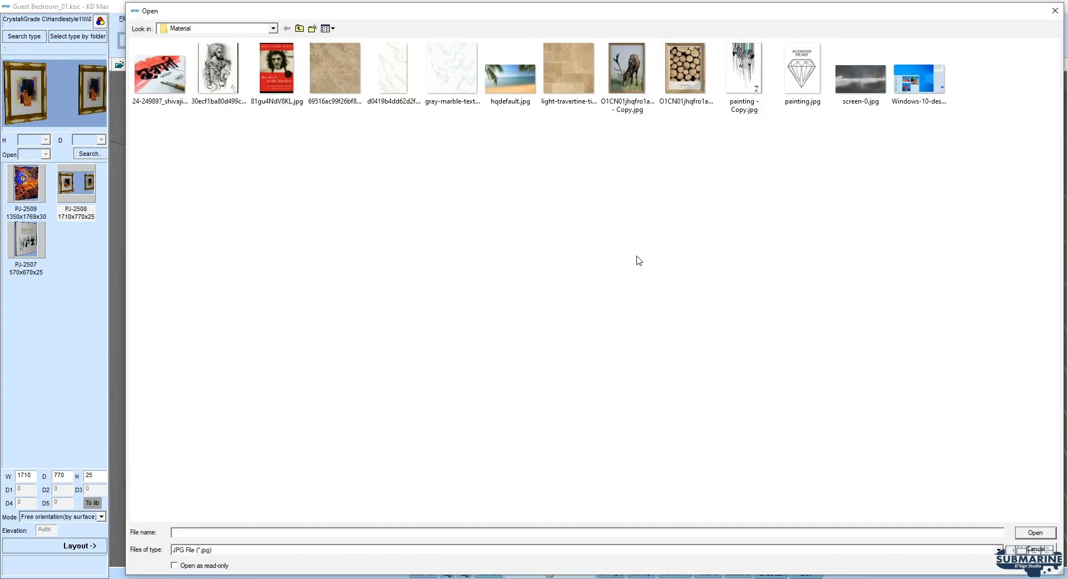
{"action": "double_click", "coordinate": [613, 54]}
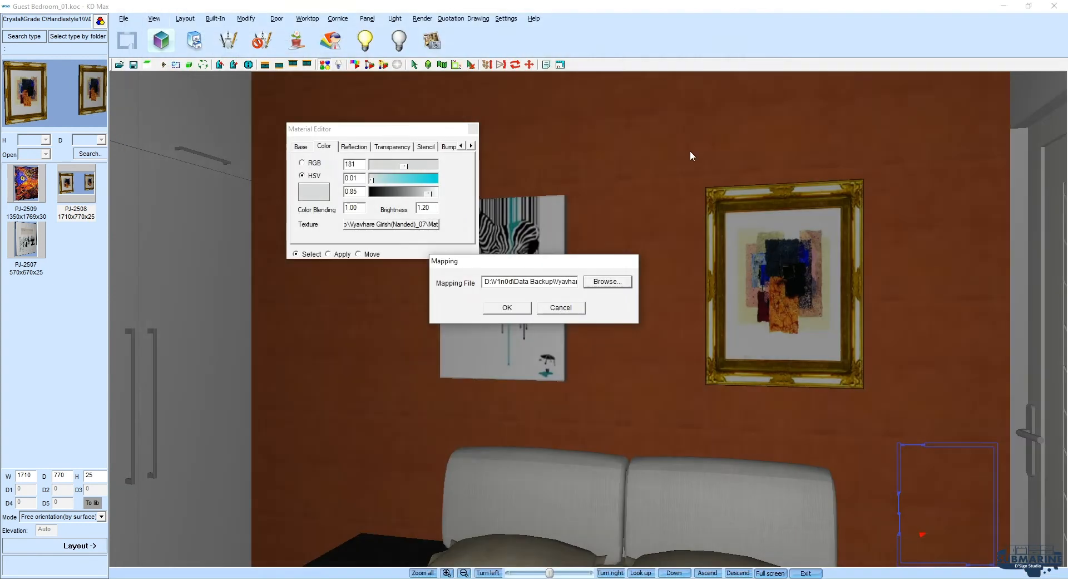
{"action": "left_click", "coordinate": [525, 305]}
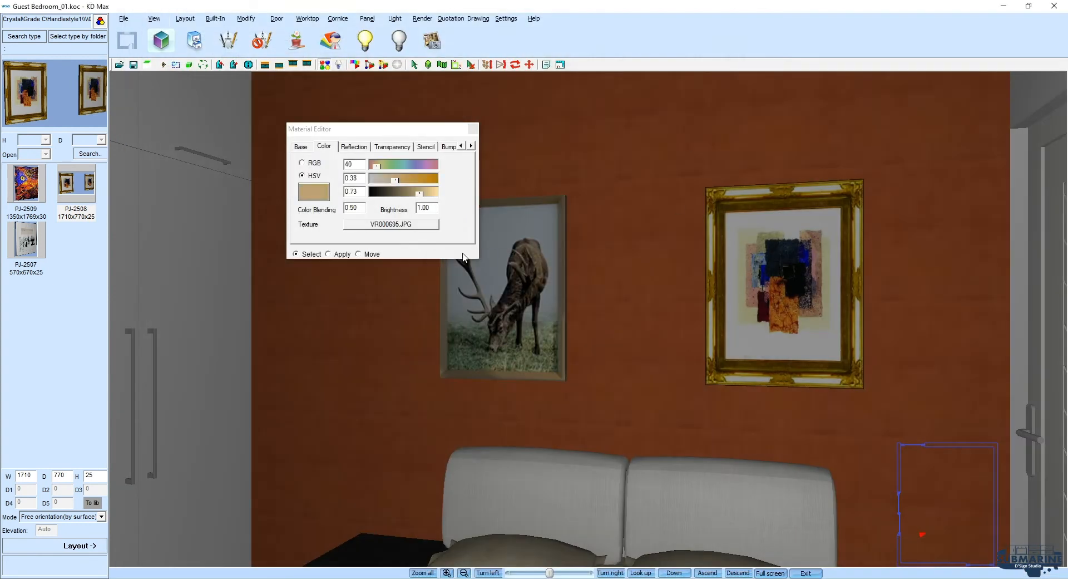
Map the cut-logs image from the Material folder onto the right wall picture.
{"action": "left_click", "coordinate": [424, 225]}
{"action": "left_click", "coordinate": [676, 286]}
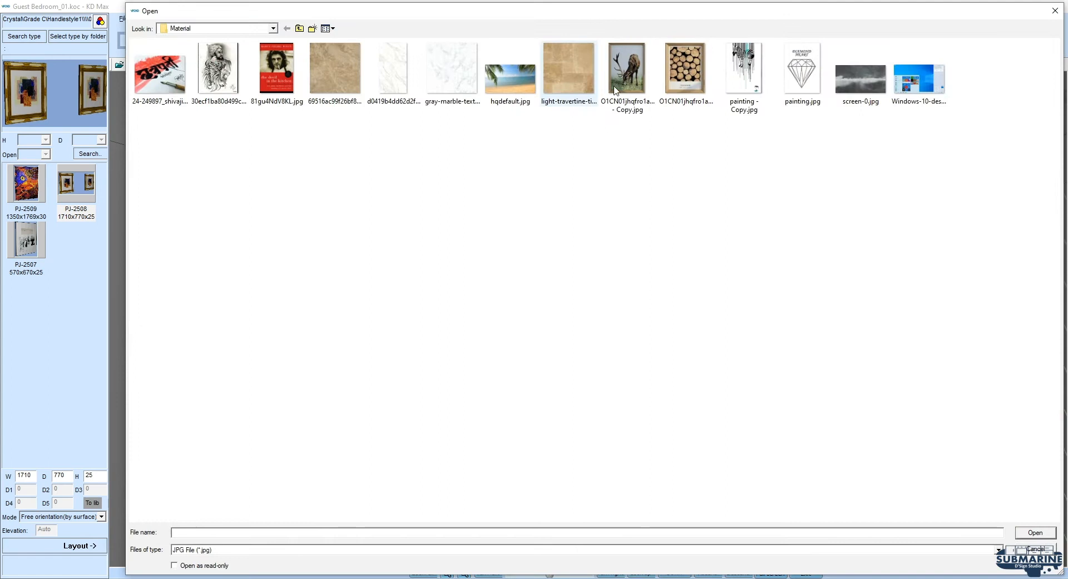
{"action": "double_click", "coordinate": [693, 82]}
{"action": "left_click", "coordinate": [507, 306]}
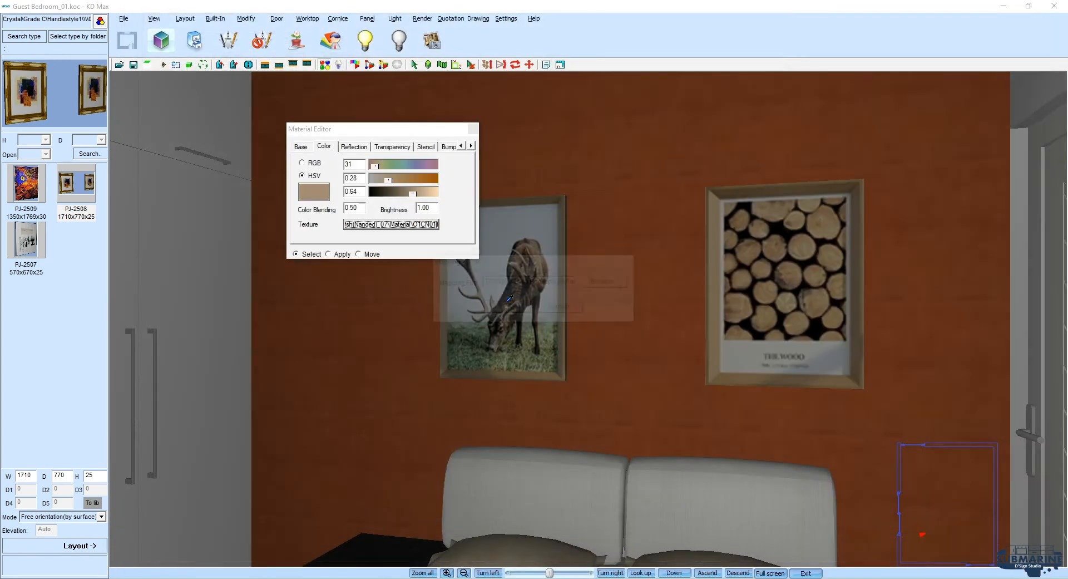
{"action": "left_click", "coordinate": [474, 132]}
Start replacing the bed wall's texture and copy the path of IMOS MATERIAL LIBRARY's Wallpaper folder in File Explorer.
{"action": "left_click", "coordinate": [658, 256]}
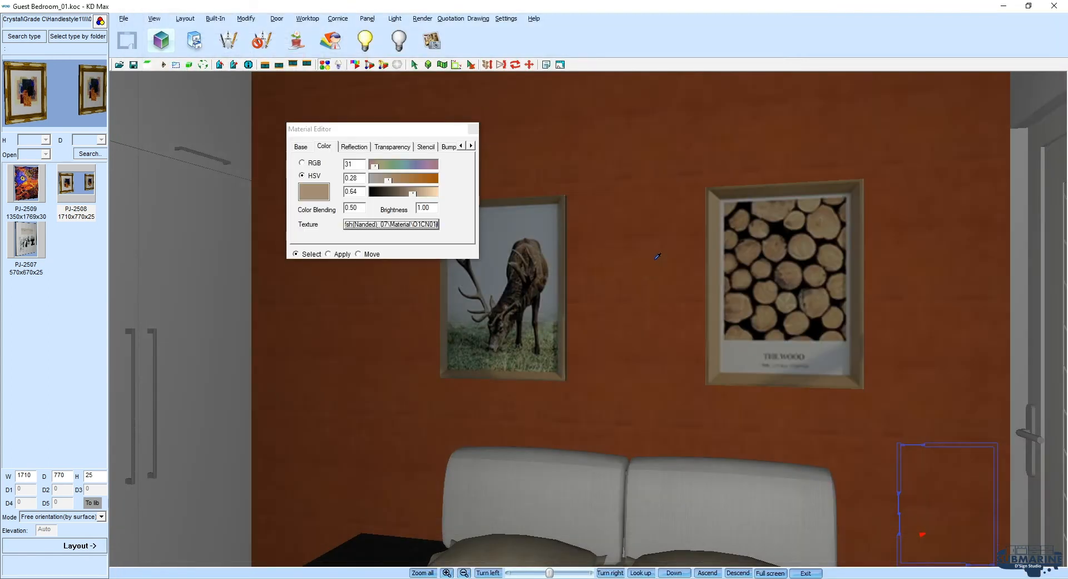
{"action": "left_click", "coordinate": [414, 225]}
{"action": "left_click", "coordinate": [605, 281]}
{"action": "left_click", "coordinate": [384, 578]}
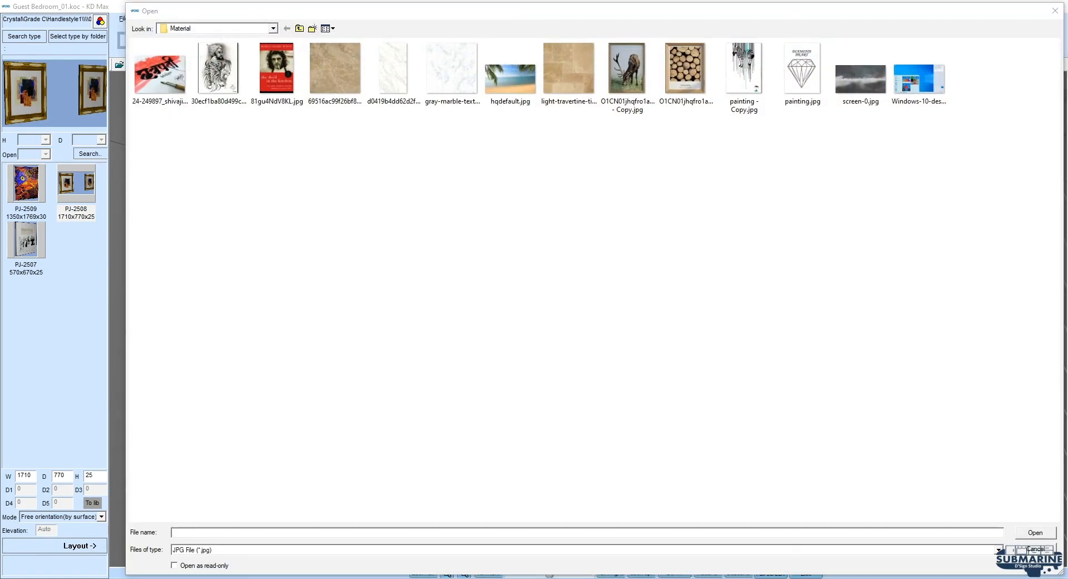
{"action": "left_click", "coordinate": [78, 238]}
{"action": "left_click", "coordinate": [195, 137]}
{"action": "left_click", "coordinate": [187, 265]}
{"action": "double_click", "coordinate": [187, 265]}
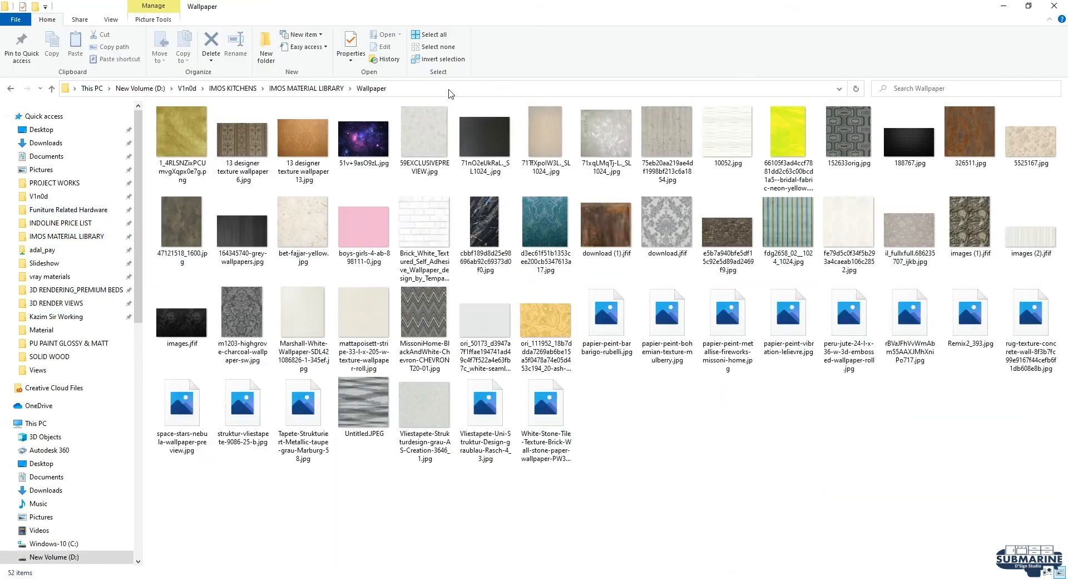
{"action": "left_click", "coordinate": [545, 89]}
Back in KD Max, open the Wallpaper folder and apply 75eb20aa219ae4df1998bf213c6a1854.jpg as the bed wall's texture.
{"action": "key", "text": "alt+Tab"}
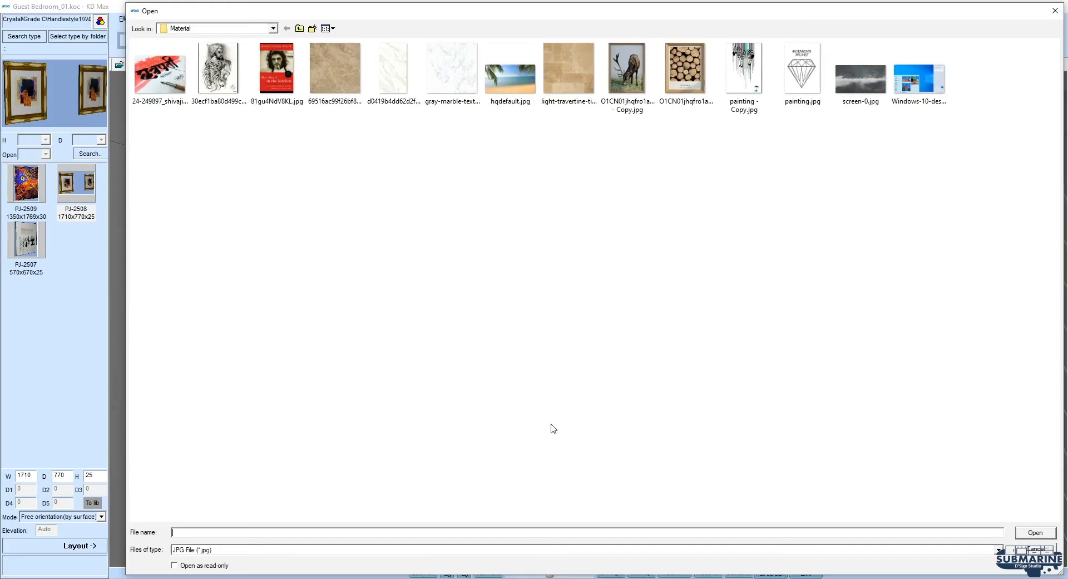
{"action": "key", "text": "Return"}
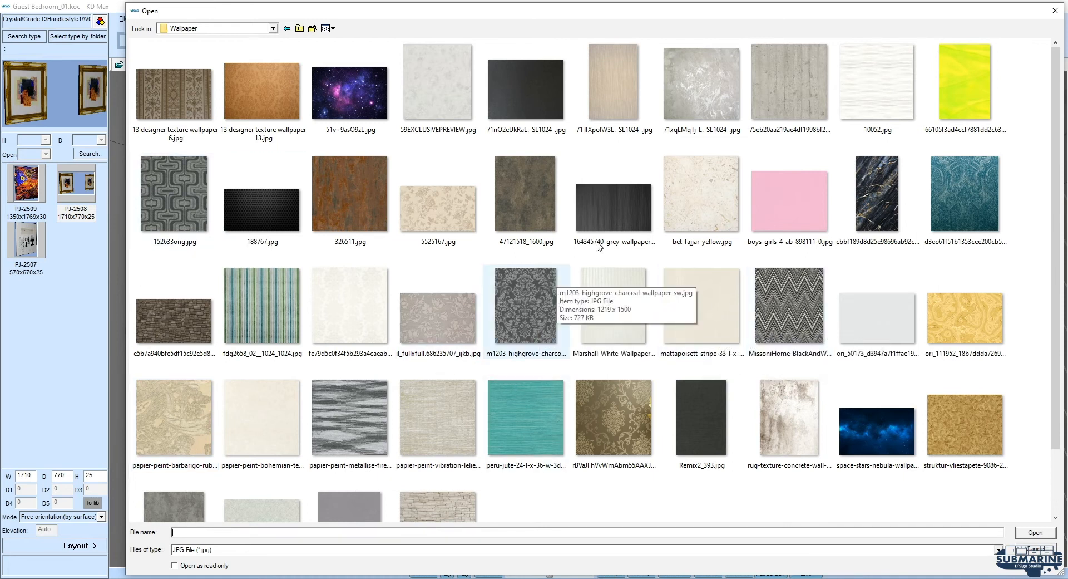
{"action": "double_click", "coordinate": [790, 119]}
{"action": "left_click", "coordinate": [526, 309]}
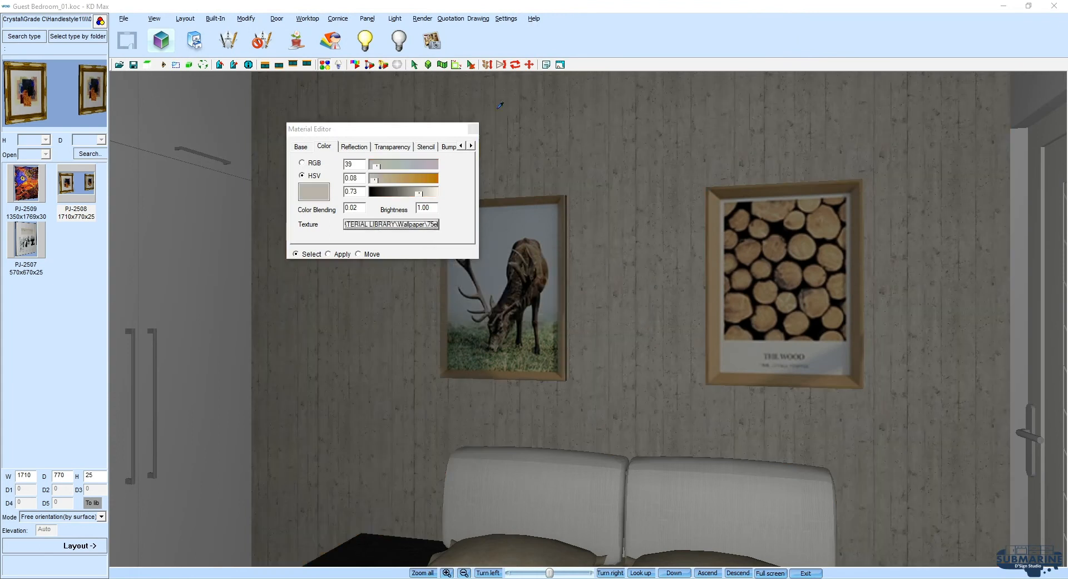
Apply the plain white, untextured material to the front and side of the bed base.
{"action": "left_click", "coordinate": [472, 130]}
{"action": "scroll", "coordinate": [712, 159], "scroll_direction": "down", "scroll_amount": 5}
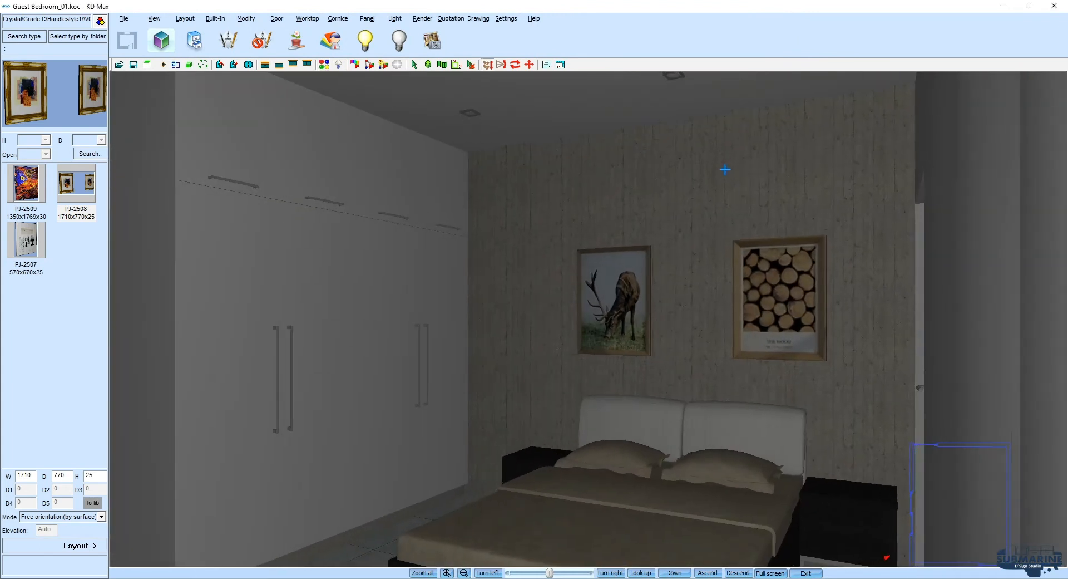
{"action": "middle_click_drag", "start_coordinate": [725, 169], "coordinate": [724, 174]}
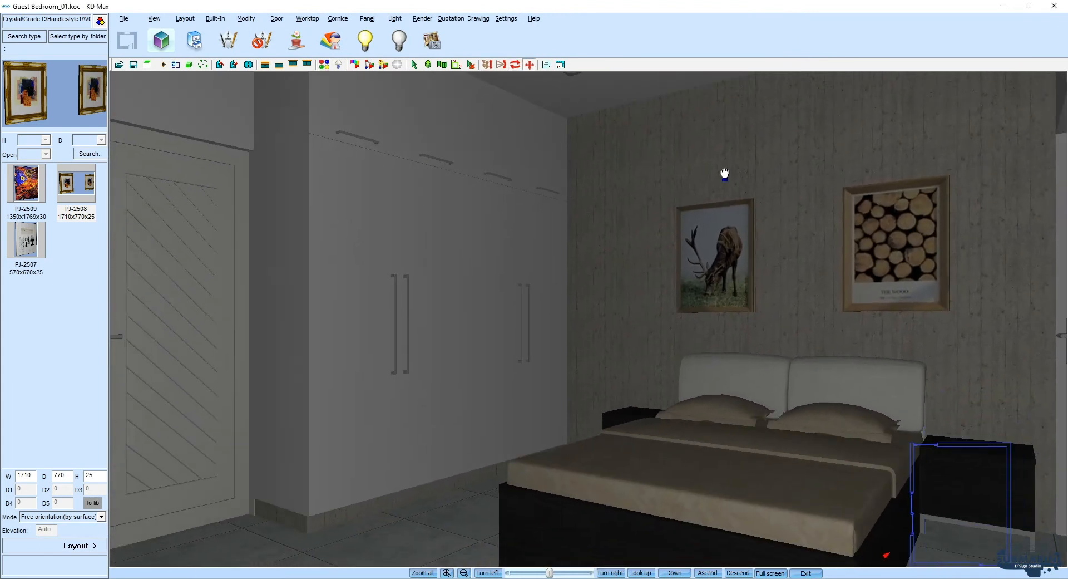
{"action": "mouse_move", "coordinate": [674, 226]}
{"action": "middle_mouse_down"}
{"action": "mouse_move", "coordinate": [703, 210]}
{"action": "mouse_move", "coordinate": [734, 215]}
{"action": "mouse_move", "coordinate": [690, 236]}
{"action": "middle_mouse_up"}
{"action": "left_click", "coordinate": [324, 65]}
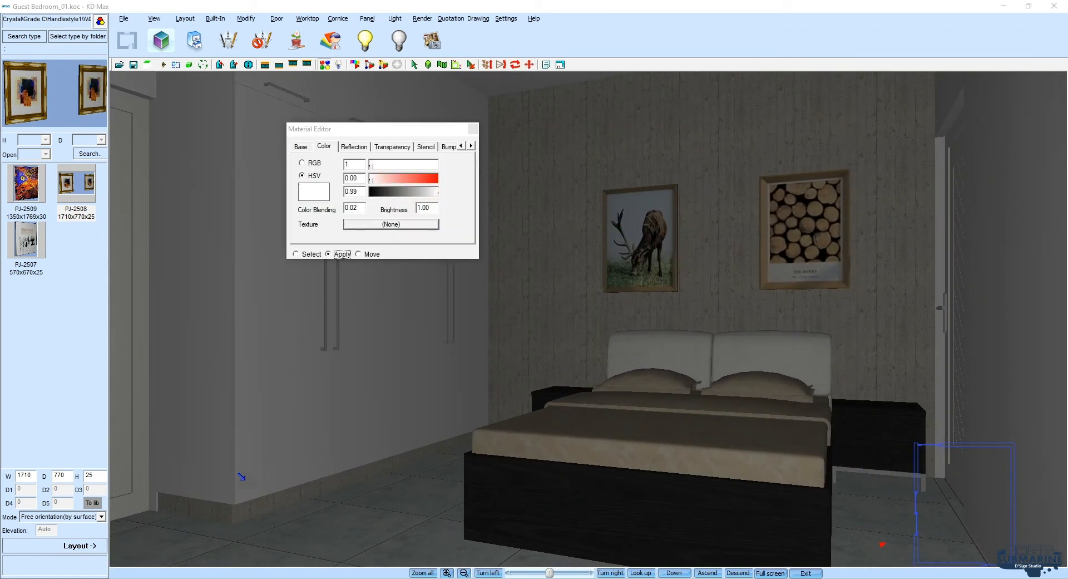
{"action": "left_click", "coordinate": [704, 528]}
{"action": "middle_click_drag", "start_coordinate": [704, 526], "coordinate": [694, 462]}
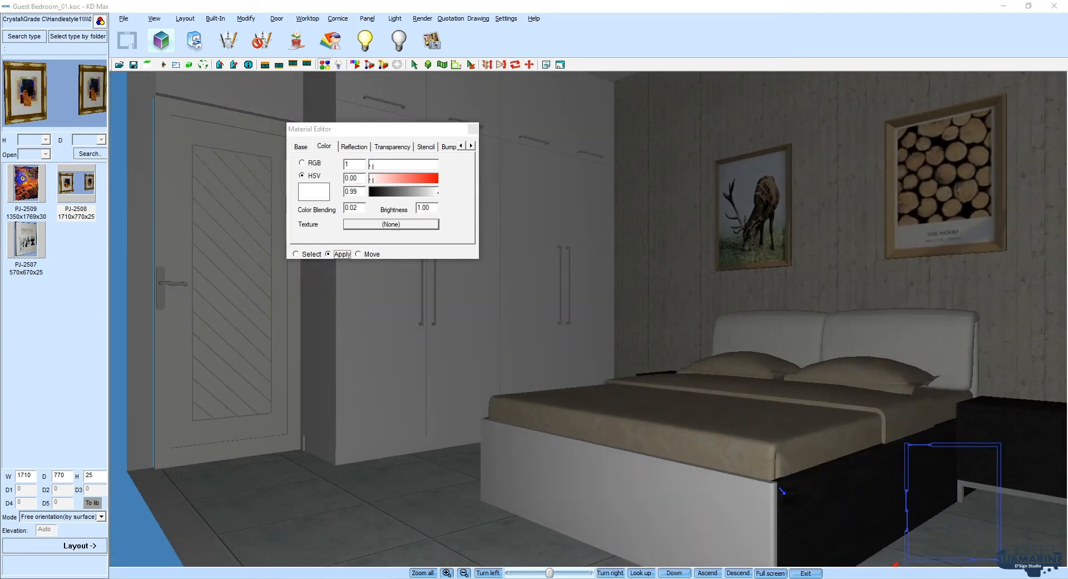
{"action": "left_click", "coordinate": [833, 486]}
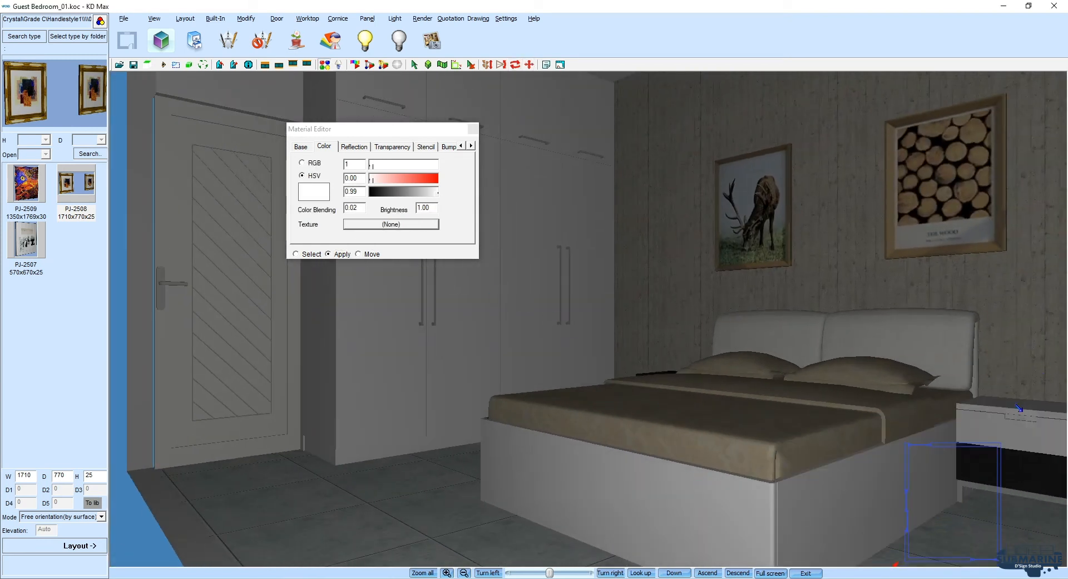
Apply the same plain white material to the tops, sides and drawers of the bedside tables.
{"action": "middle_click_drag", "start_coordinate": [1019, 455], "coordinate": [1042, 436]}
{"action": "scroll", "coordinate": [1042, 436], "scroll_direction": "up", "scroll_amount": 4}
{"action": "middle_click_drag", "start_coordinate": [956, 472], "coordinate": [846, 477]}
{"action": "scroll", "coordinate": [846, 477], "scroll_direction": "up", "scroll_amount": 2}
{"action": "scroll", "coordinate": [787, 353], "scroll_direction": "up", "scroll_amount": 2}
{"action": "middle_click_drag", "start_coordinate": [786, 367], "coordinate": [762, 361]}
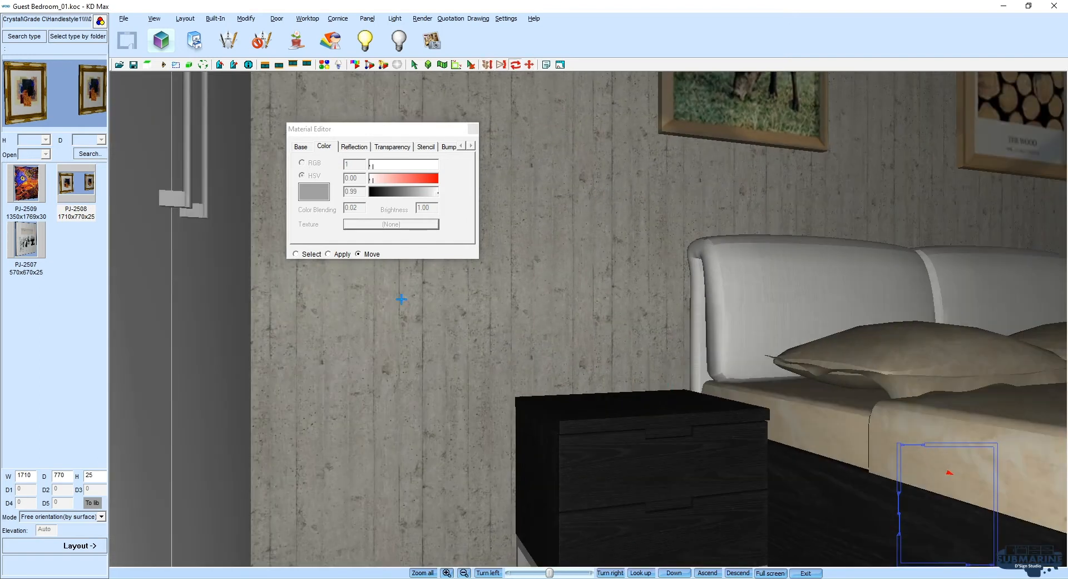
{"action": "left_click", "coordinate": [615, 446]}
{"action": "left_click", "coordinate": [589, 410]}
{"action": "left_click", "coordinate": [537, 462]}
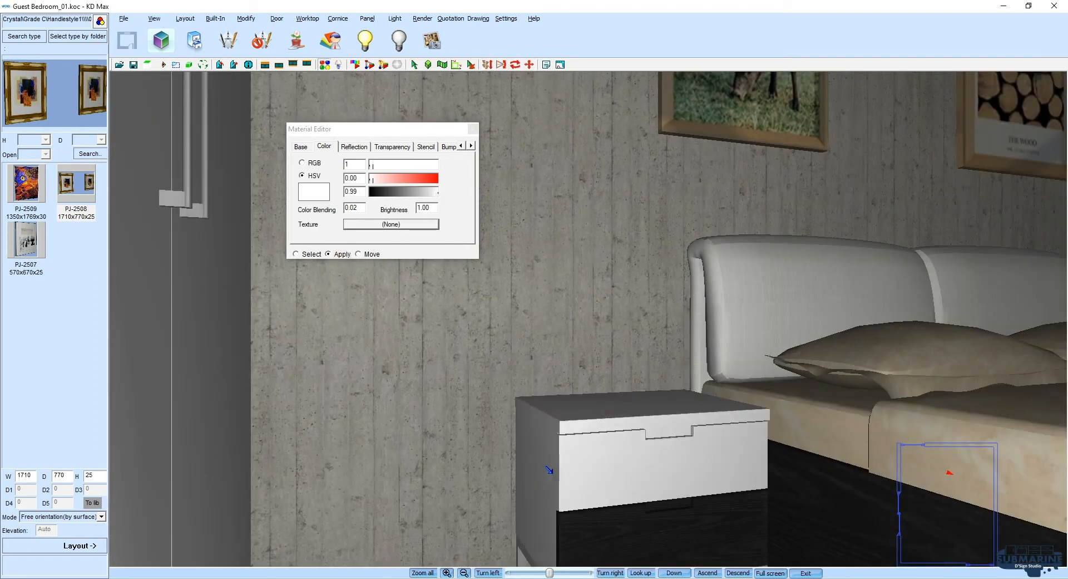
{"action": "left_click", "coordinate": [631, 513]}
{"action": "middle_click_drag", "start_coordinate": [632, 512], "coordinate": [575, 406]}
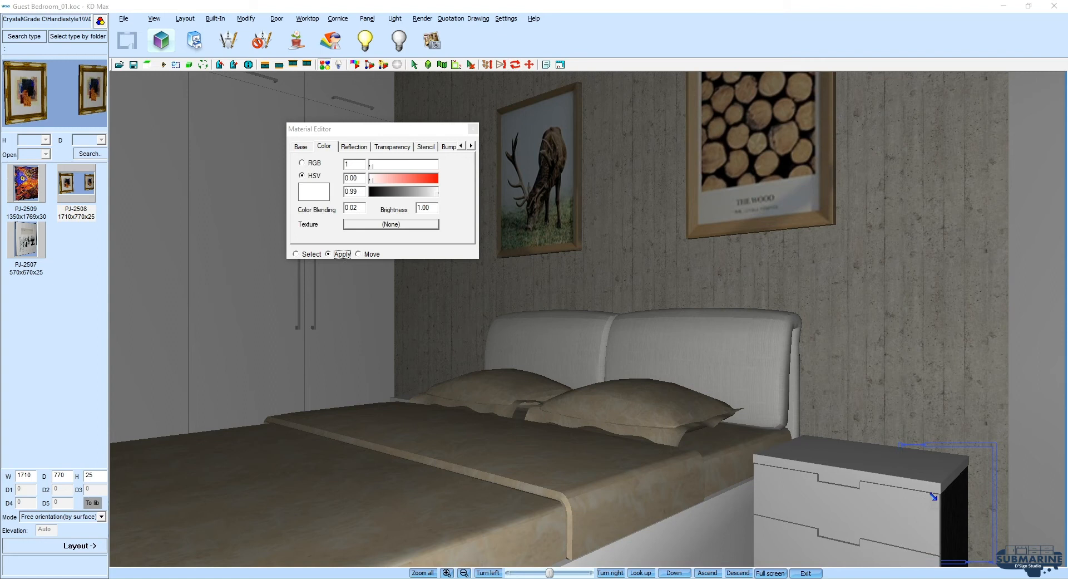
{"action": "middle_click_drag", "start_coordinate": [939, 493], "coordinate": [966, 437]}
Start replacing the bedding's texture and browse to the Material folder under PROJECT WORKS, 3D RENDERING_ECO BEDS, BRANDON.
{"action": "left_click", "coordinate": [376, 224]}
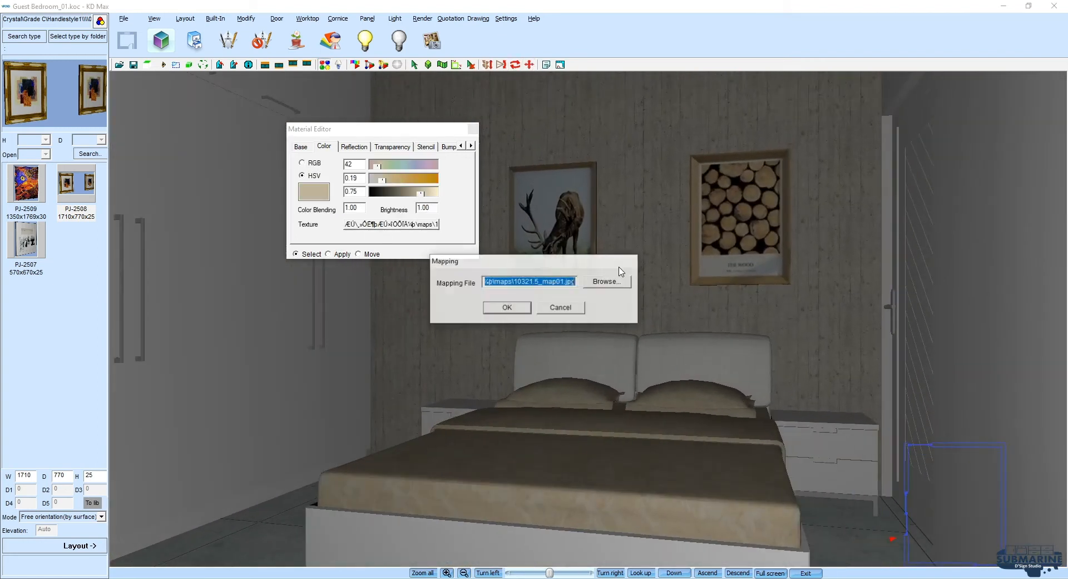
{"action": "left_click", "coordinate": [624, 276]}
{"action": "left_click", "coordinate": [446, 412]}
{"action": "scroll", "coordinate": [593, 406], "scroll_direction": "down", "scroll_amount": 2}
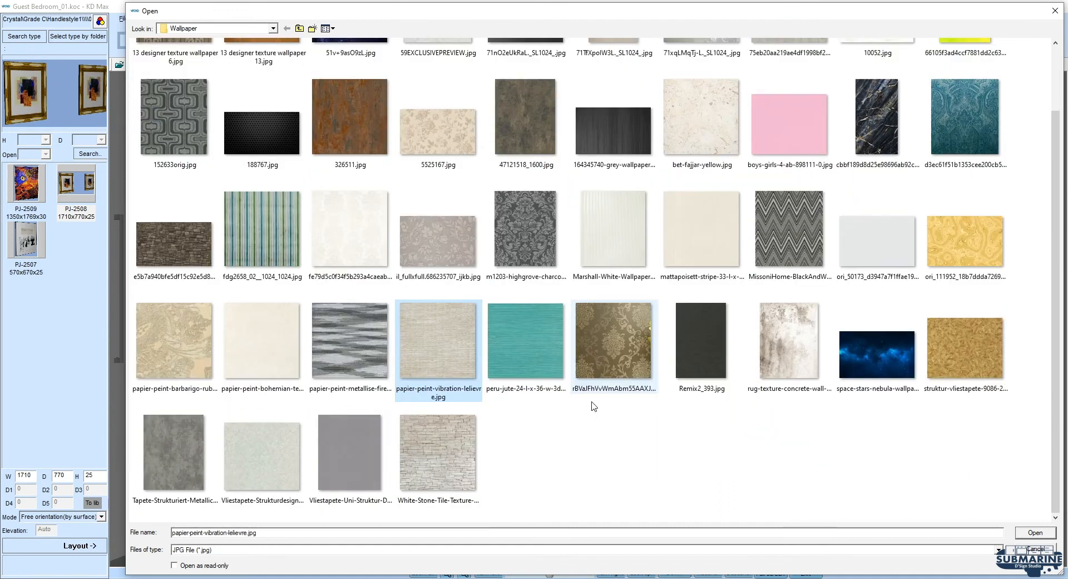
{"action": "left_click", "coordinate": [286, 29]}
{"action": "left_click", "coordinate": [273, 28]}
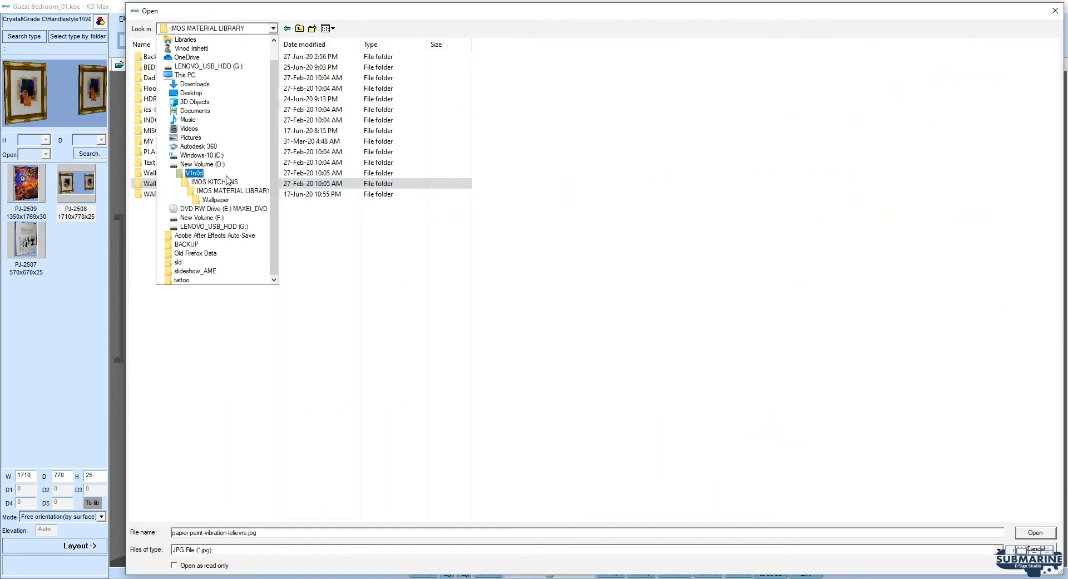
{"action": "left_click", "coordinate": [227, 175]}
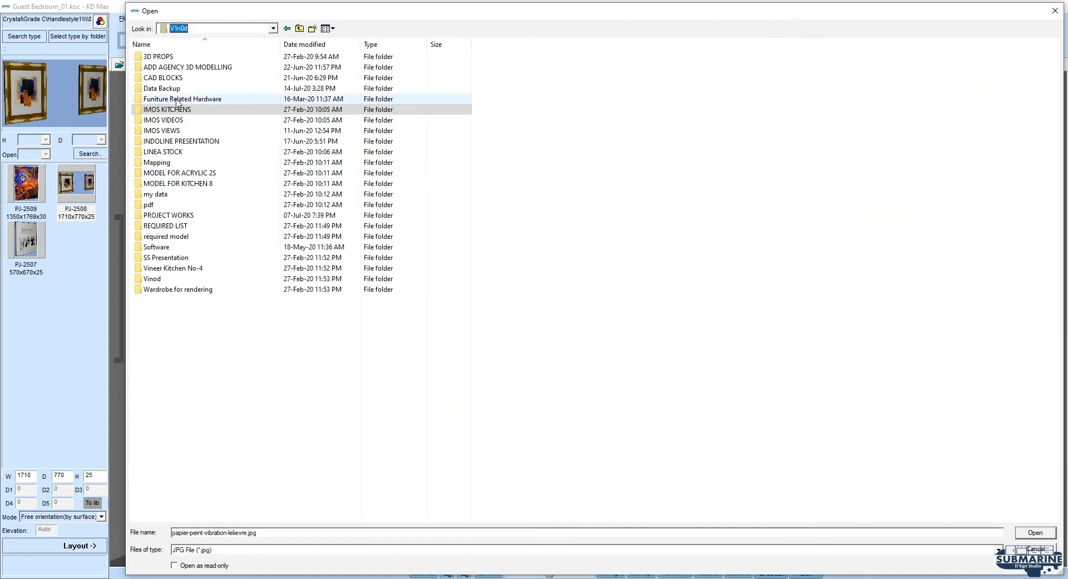
{"action": "double_click", "coordinate": [164, 216]}
{"action": "double_click", "coordinate": [212, 58]}
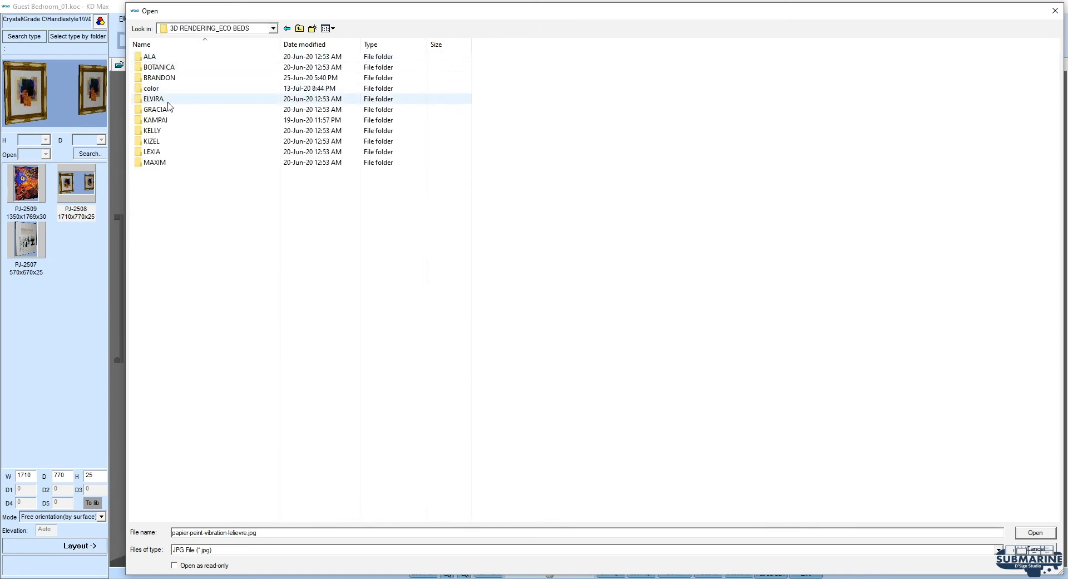
{"action": "double_click", "coordinate": [159, 77]}
{"action": "double_click", "coordinate": [156, 77]}
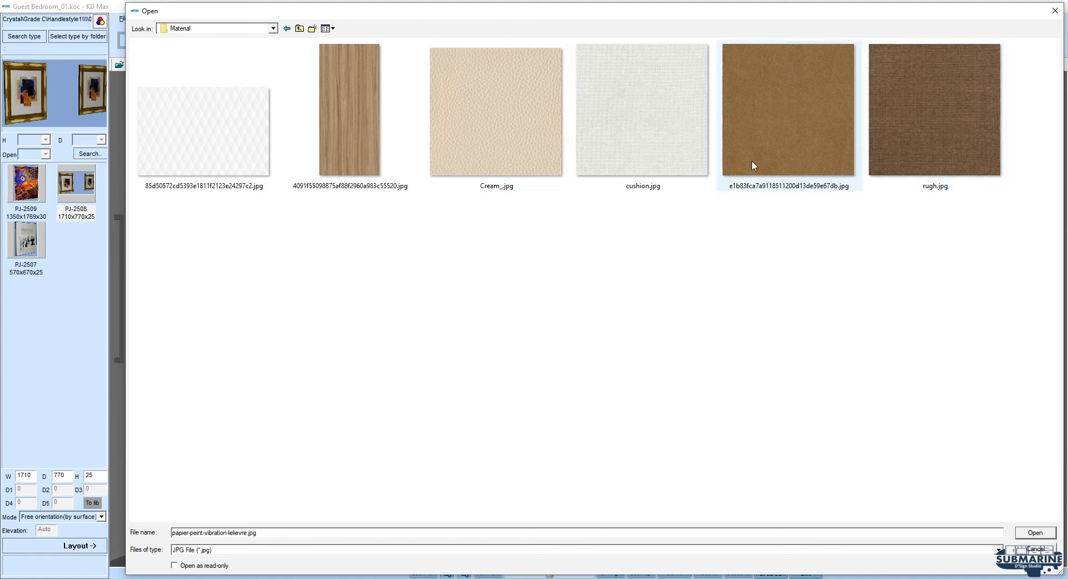
Map rugh.jpg onto the bedding and apply the same material to both headboard cushions.
{"action": "double_click", "coordinate": [979, 119]}
{"action": "left_click", "coordinate": [506, 307]}
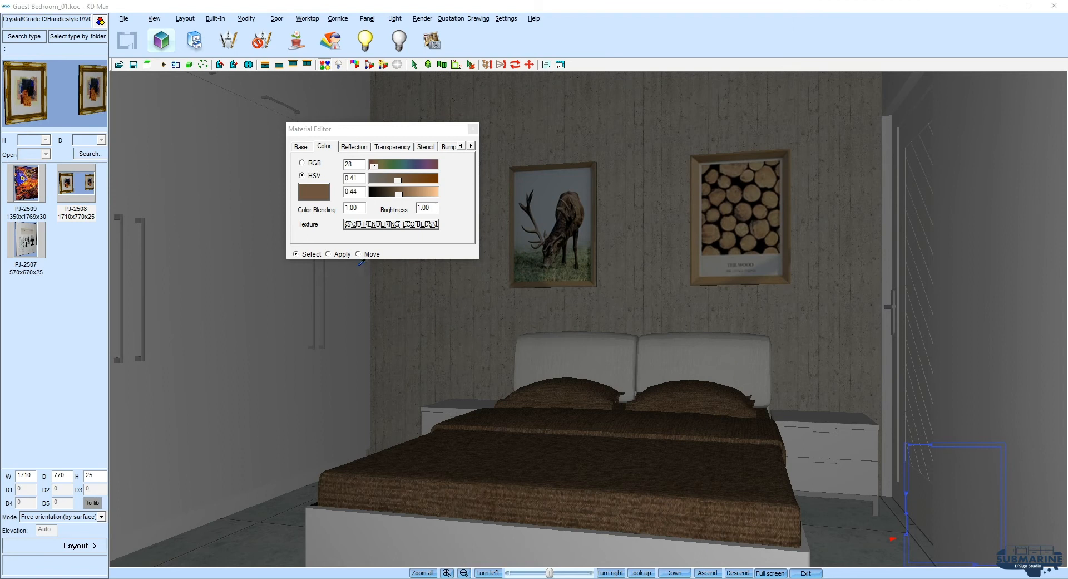
{"action": "left_click", "coordinate": [552, 356]}
{"action": "left_click", "coordinate": [745, 365]}
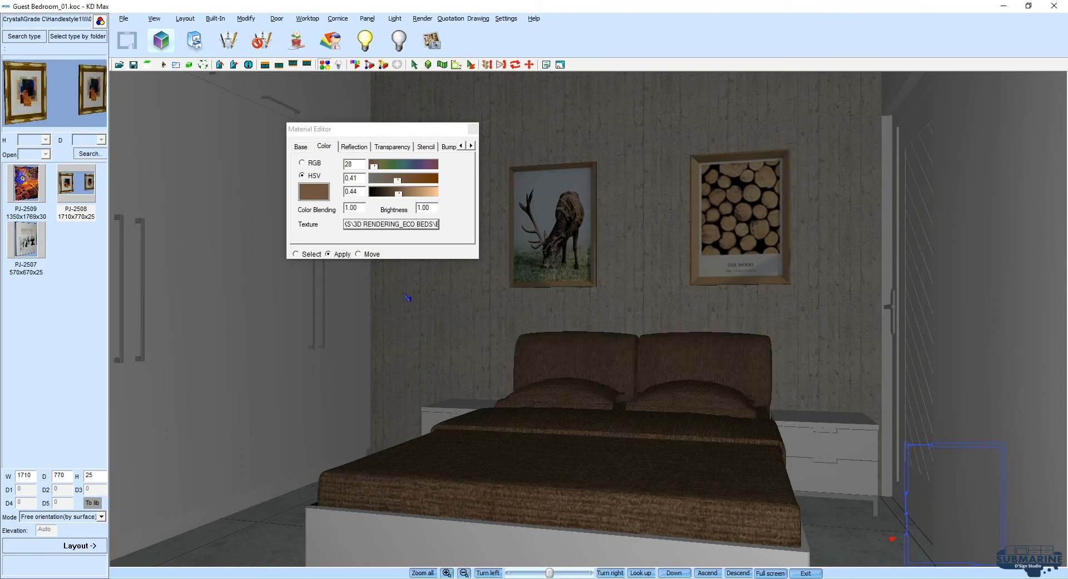
{"action": "right_click", "coordinate": [612, 293]}
{"action": "right_click", "coordinate": [612, 293]}
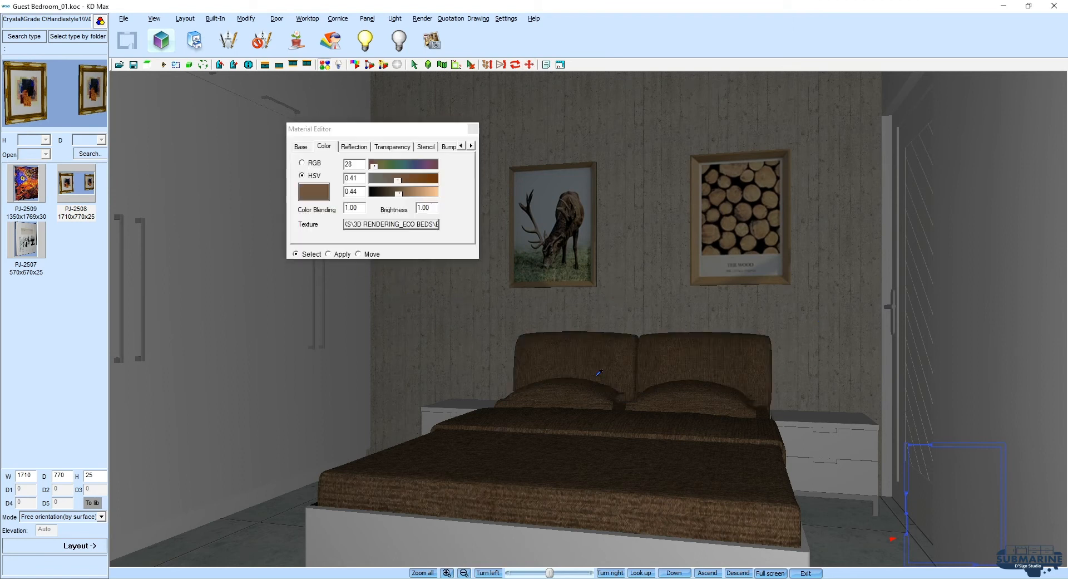
Replace the texture of the bedding and headboard with cushion.jpg and close the material editor.
{"action": "left_click", "coordinate": [377, 225]}
{"action": "left_click", "coordinate": [603, 281]}
{"action": "double_click", "coordinate": [666, 148]}
{"action": "left_click", "coordinate": [507, 306]}
{"action": "right_click", "coordinate": [548, 296]}
{"action": "left_click_drag", "start_coordinate": [548, 189], "coordinate": [519, 182]}
{"action": "left_click", "coordinate": [473, 129]}
Place the round wall clock add03_DEC_036 from the Decoration class on the bed wall, above and between the two pictures.
{"action": "scroll", "coordinate": [725, 219], "scroll_direction": "down", "scroll_amount": 5}
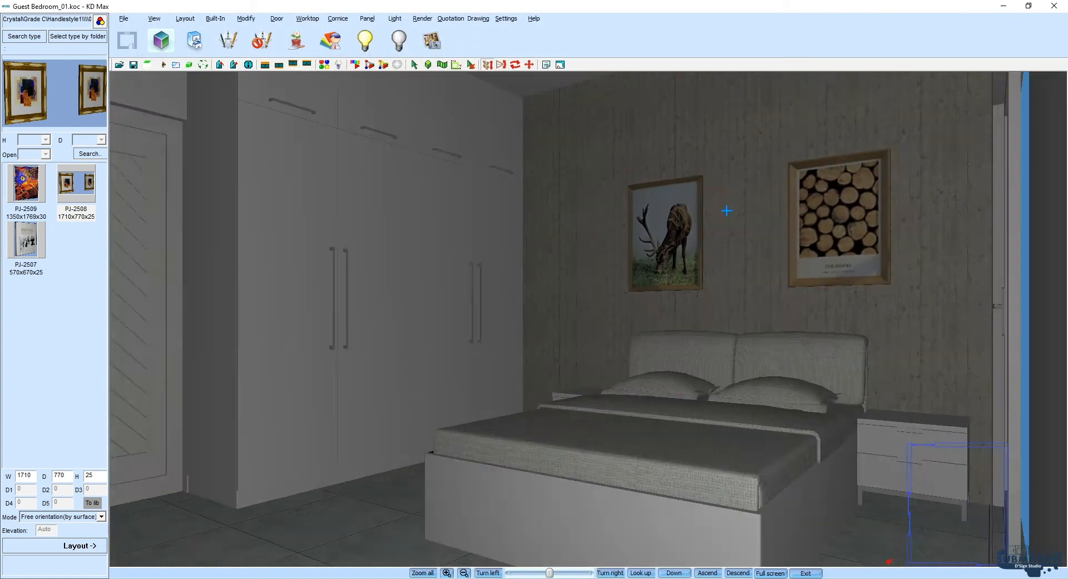
{"action": "left_click_drag", "start_coordinate": [733, 172], "coordinate": [794, 186]}
{"action": "middle_click_drag", "start_coordinate": [794, 186], "coordinate": [844, 204]}
{"action": "left_click_drag", "start_coordinate": [844, 204], "coordinate": [809, 231]}
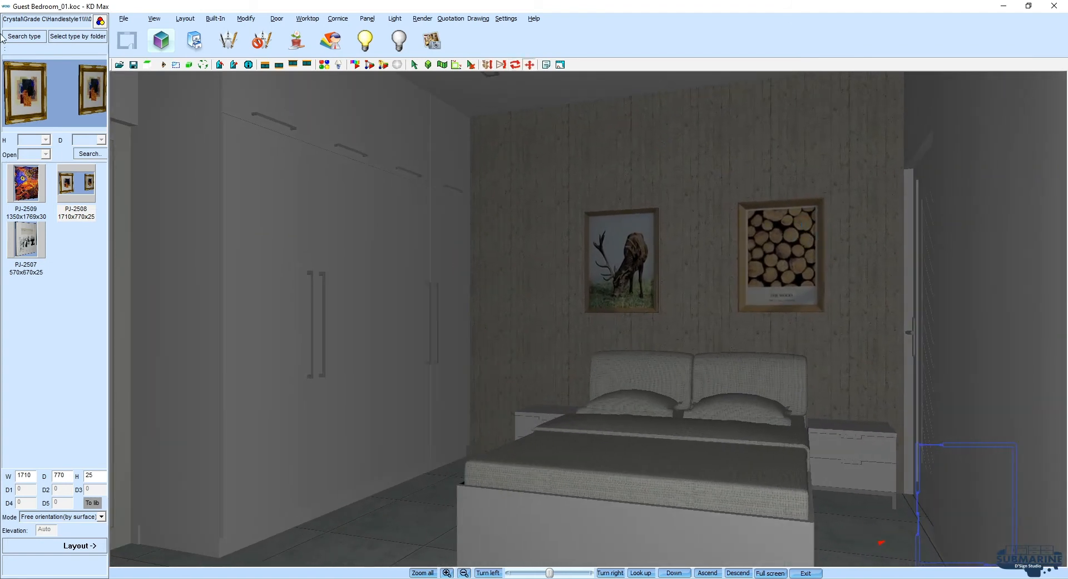
{"action": "left_click", "coordinate": [25, 38]}
{"action": "left_click", "coordinate": [705, 228]}
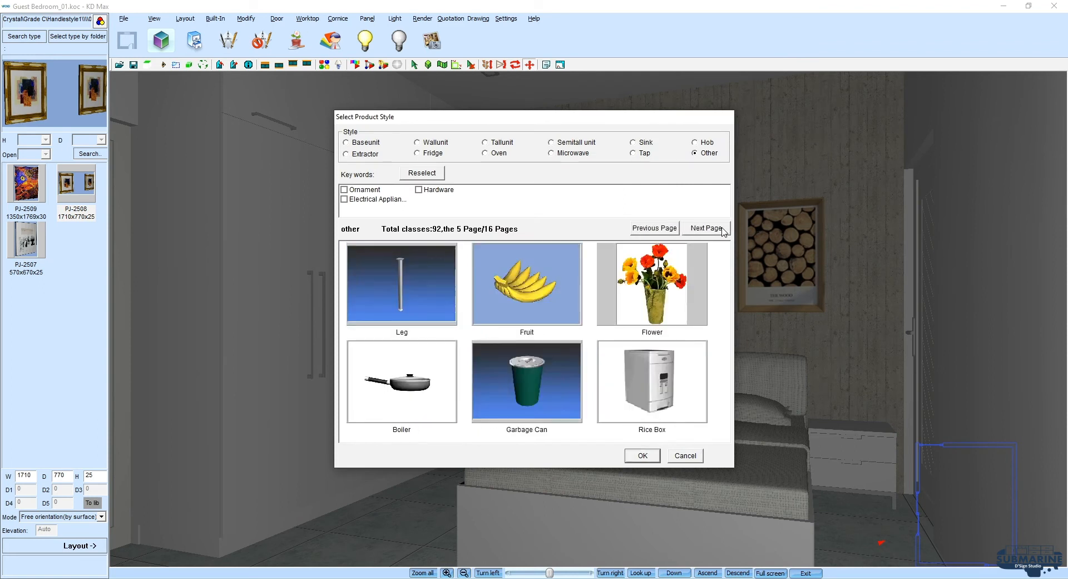
{"action": "left_click", "coordinate": [706, 228]}
{"action": "left_click", "coordinate": [706, 228]}
{"action": "left_click", "coordinate": [723, 229]}
{"action": "double_click", "coordinate": [682, 268]}
{"action": "left_click_drag", "start_coordinate": [105, 199], "coordinate": [113, 316]}
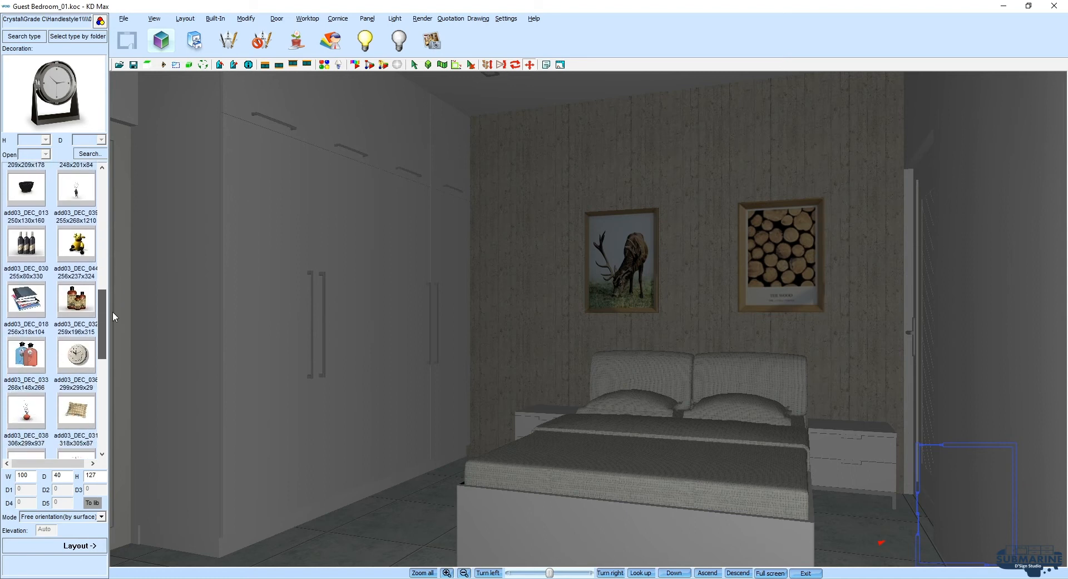
{"action": "left_click", "coordinate": [76, 355]}
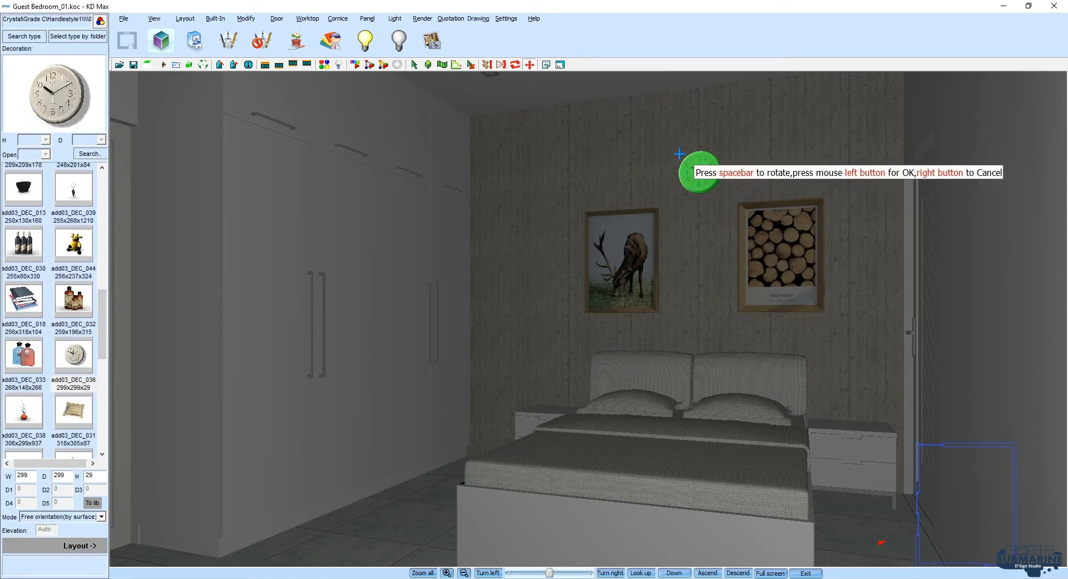
{"action": "left_click", "coordinate": [680, 154]}
Frame the wardrobe, bed and bed wall in one view, save it as a camera and save the scene.
{"action": "middle_click_drag", "start_coordinate": [857, 282], "coordinate": [793, 284]}
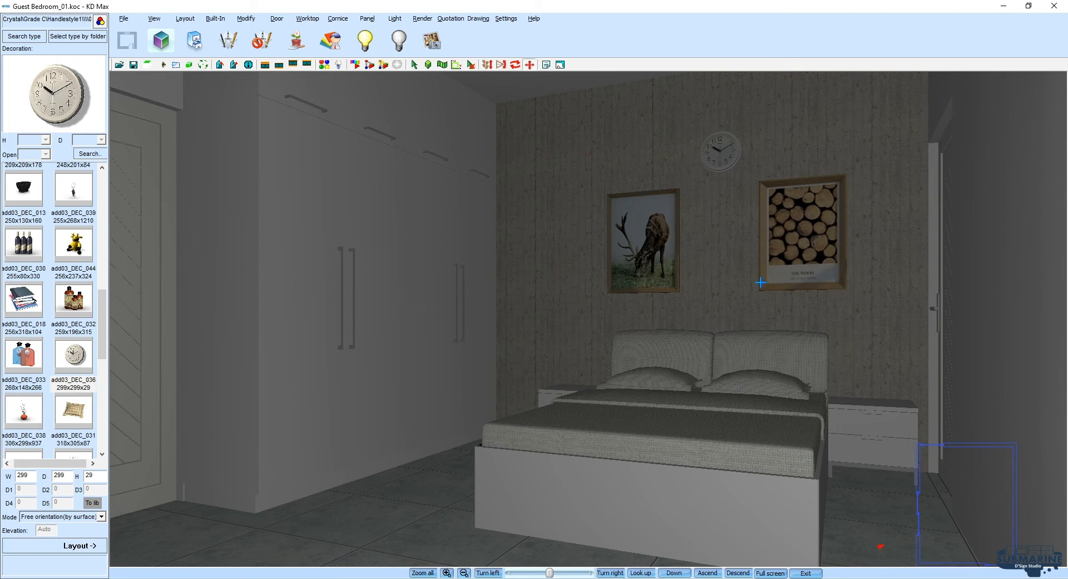
{"action": "scroll", "coordinate": [760, 282], "scroll_direction": "up", "scroll_amount": 4}
{"action": "middle_click_drag", "start_coordinate": [760, 292], "coordinate": [719, 281]}
{"action": "scroll", "coordinate": [753, 290], "scroll_direction": "down", "scroll_amount": 1}
{"action": "scroll", "coordinate": [763, 295], "scroll_direction": "up", "scroll_amount": 1}
{"action": "scroll", "coordinate": [760, 293], "scroll_direction": "up", "scroll_amount": 1}
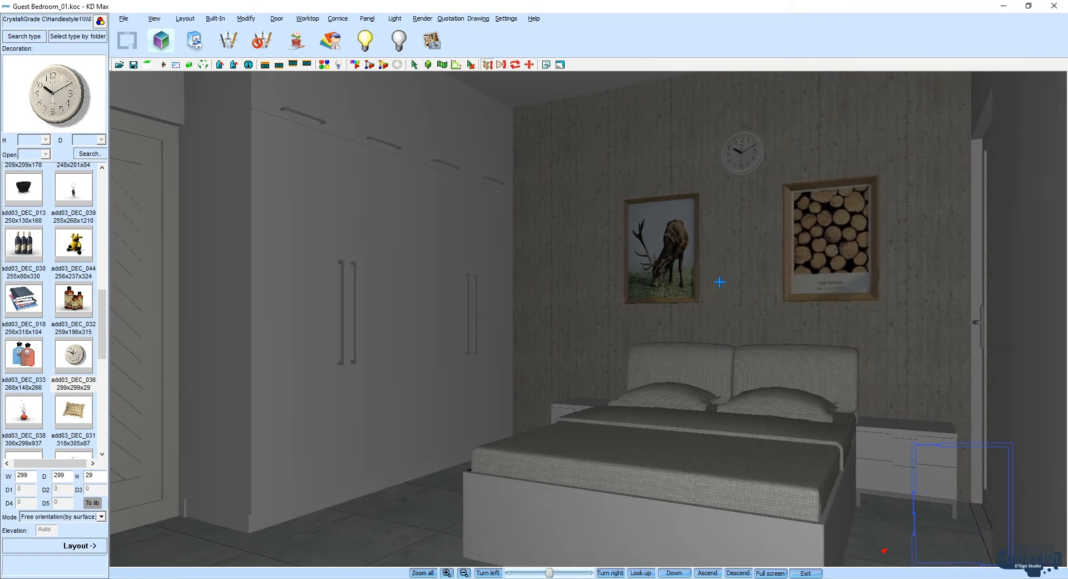
{"action": "left_click", "coordinate": [154, 19]}
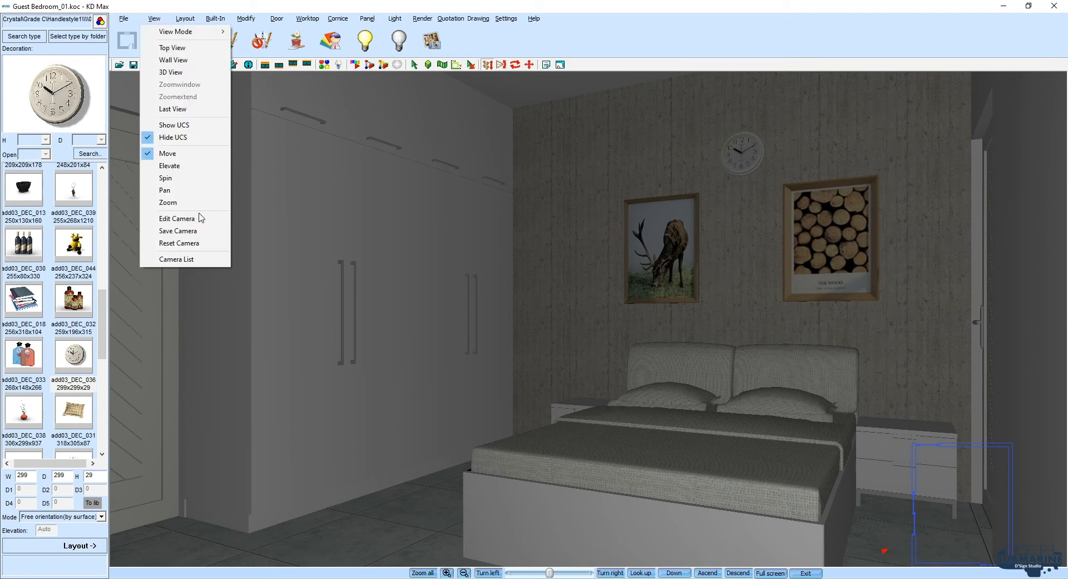
{"action": "left_click", "coordinate": [174, 230]}
{"action": "key", "text": "Return"}
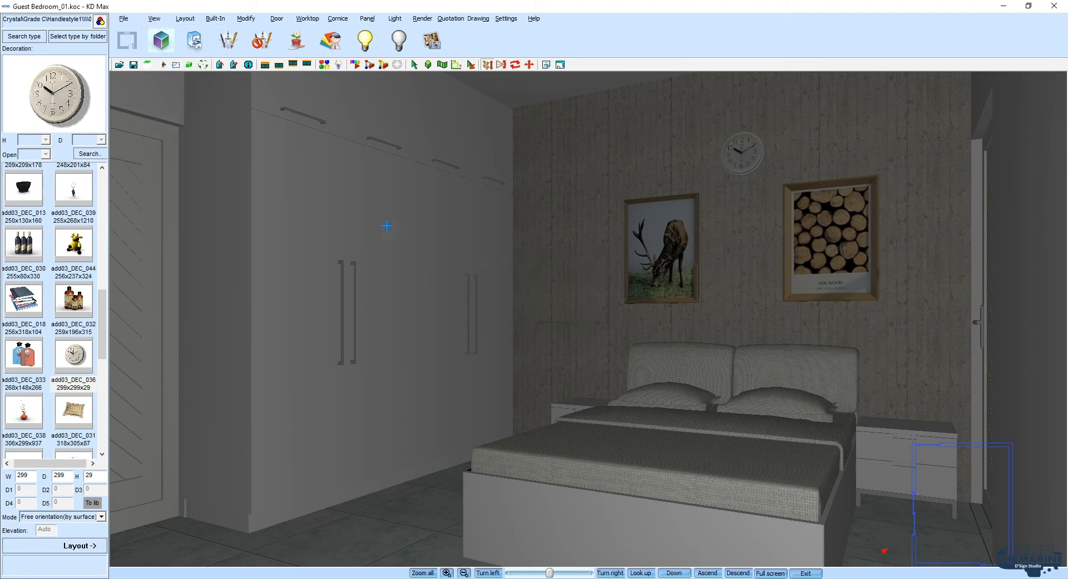
{"action": "left_click", "coordinate": [134, 66]}
{"action": "left_click", "coordinate": [539, 316]}
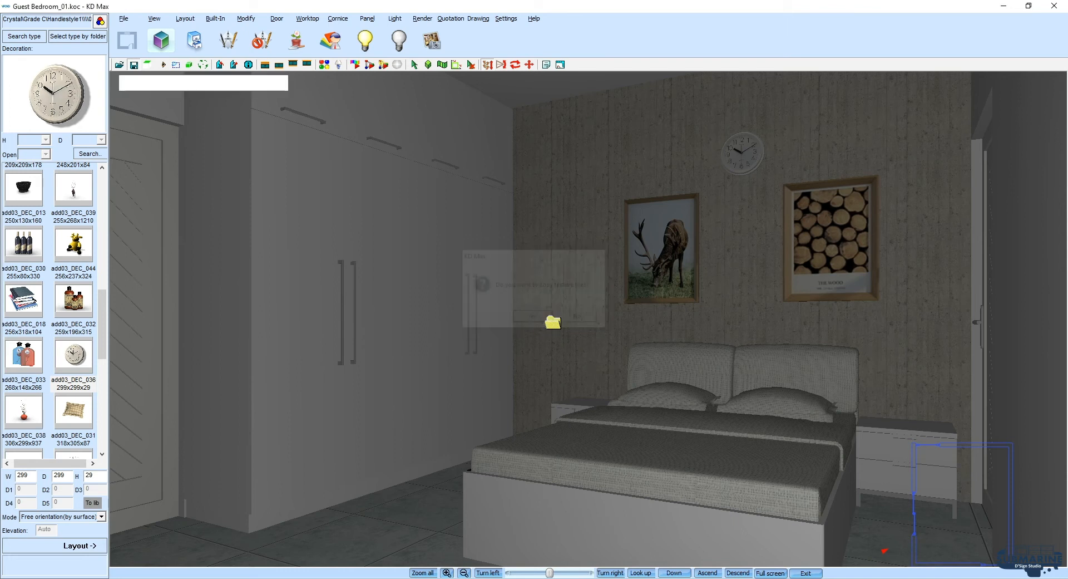
Place the table clock add03_DEC_015 on top of the bedside table near the door, rotated to face the room.
{"action": "scroll", "coordinate": [946, 295], "scroll_direction": "up", "scroll_amount": 4}
{"action": "middle_click_drag", "start_coordinate": [966, 341], "coordinate": [823, 306]}
{"action": "middle_click_drag", "start_coordinate": [469, 300], "coordinate": [471, 241]}
{"action": "left_click_drag", "start_coordinate": [102, 311], "coordinate": [119, 182]}
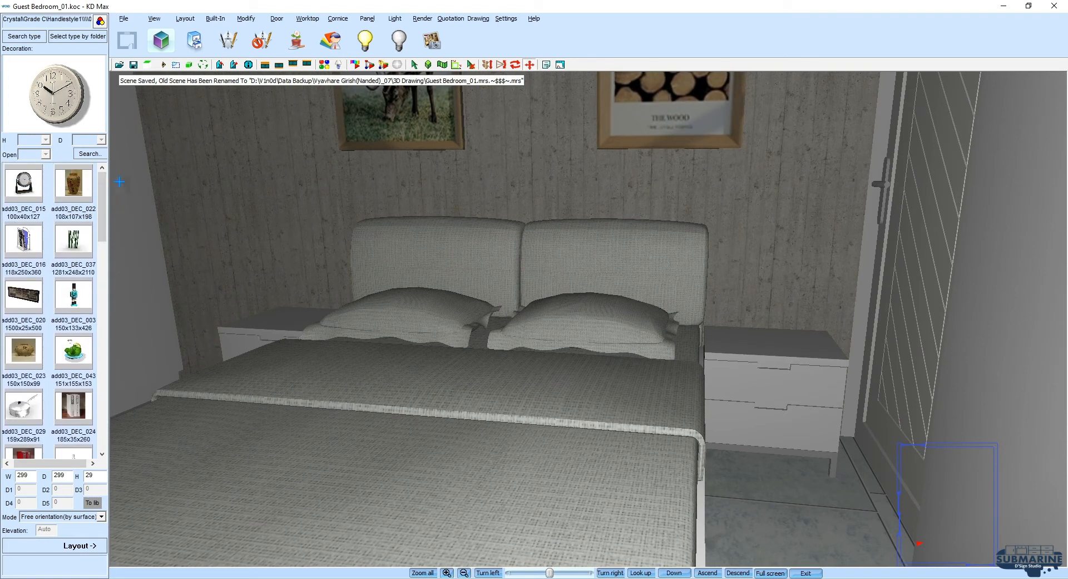
{"action": "left_click", "coordinate": [23, 189]}
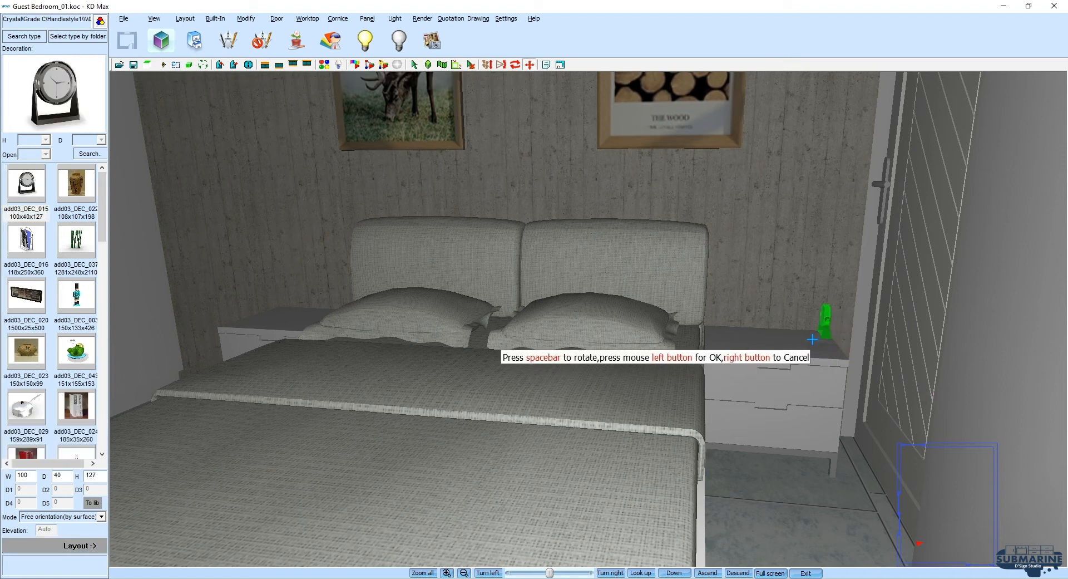
{"action": "key", "text": "space"}
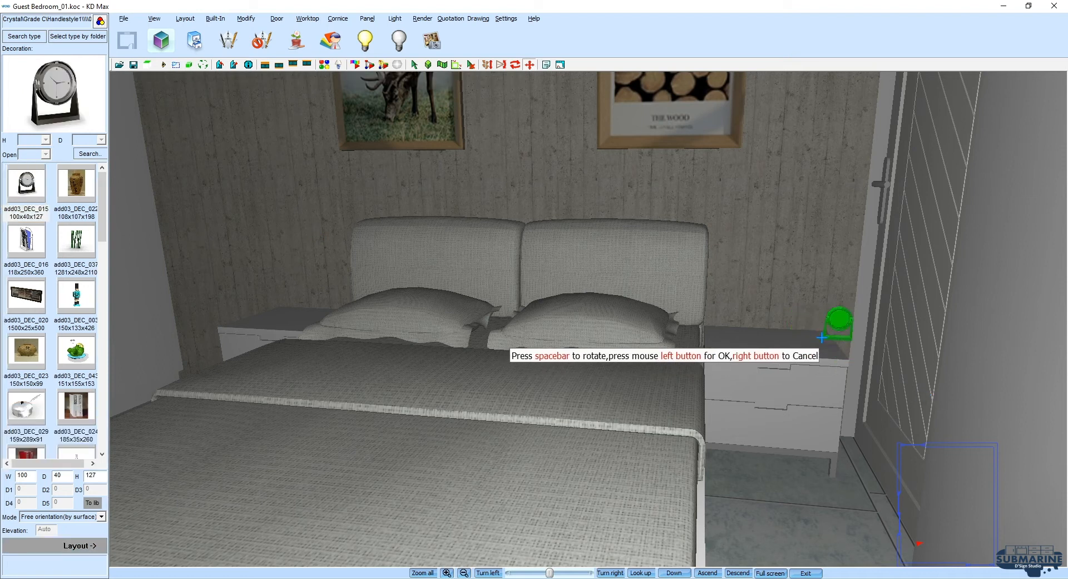
{"action": "left_click", "coordinate": [797, 346]}
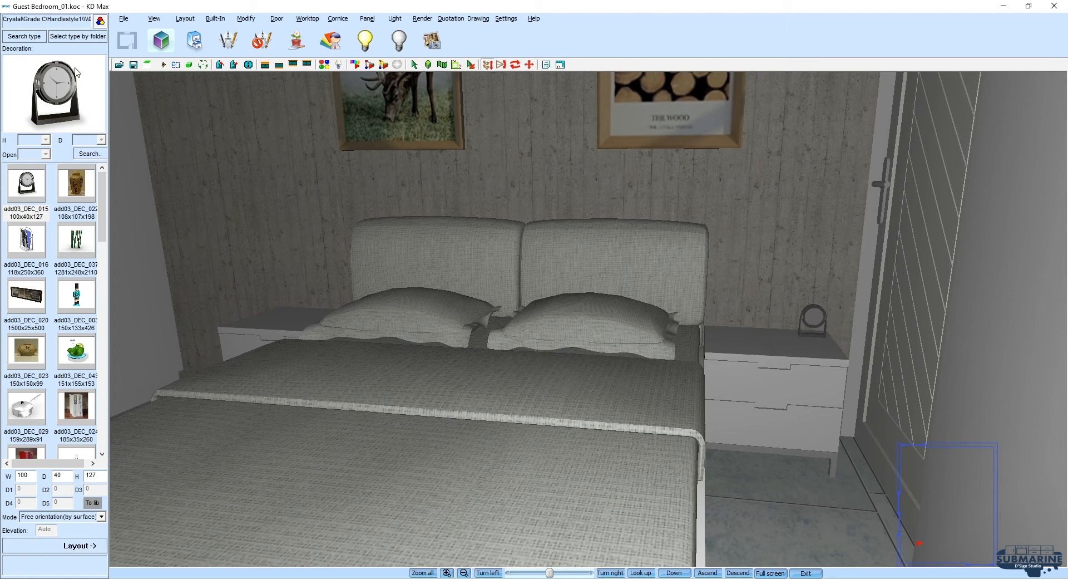
Browse the Other product classes and load the Appliance class.
{"action": "left_click", "coordinate": [25, 40]}
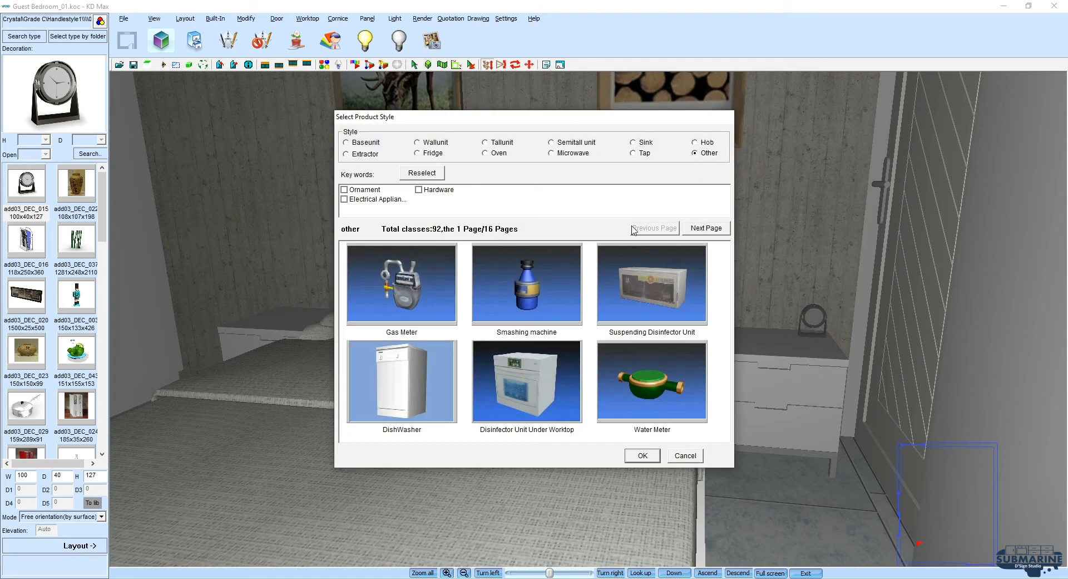
{"action": "left_click", "coordinate": [706, 228]}
{"action": "left_click", "coordinate": [705, 228]}
{"action": "left_click", "coordinate": [705, 228]}
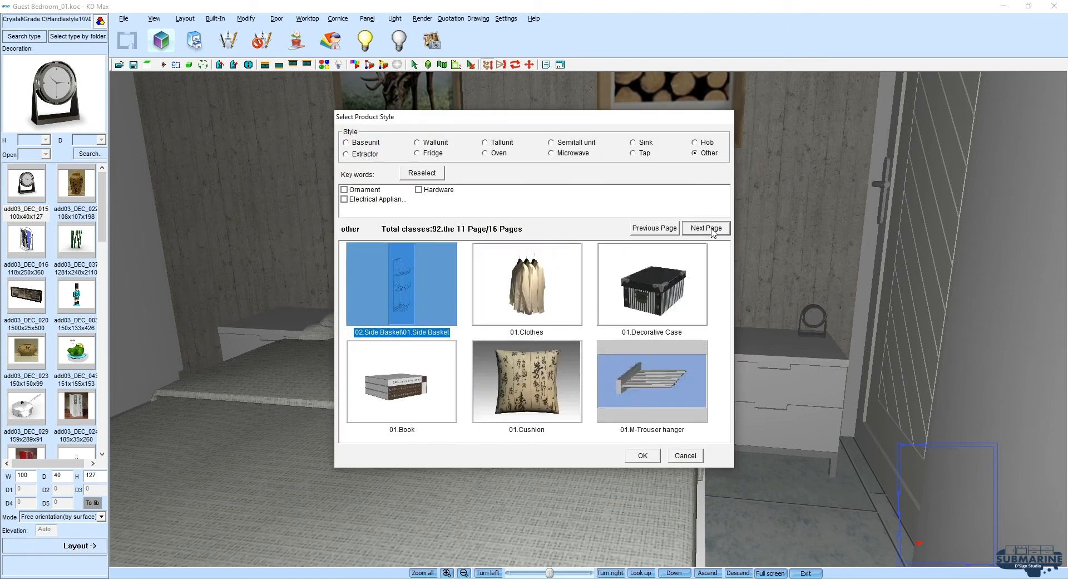
{"action": "left_click", "coordinate": [705, 228]}
{"action": "left_click", "coordinate": [707, 228]}
{"action": "left_click", "coordinate": [707, 228]}
{"action": "left_click", "coordinate": [707, 228]}
{"action": "left_click", "coordinate": [667, 228]}
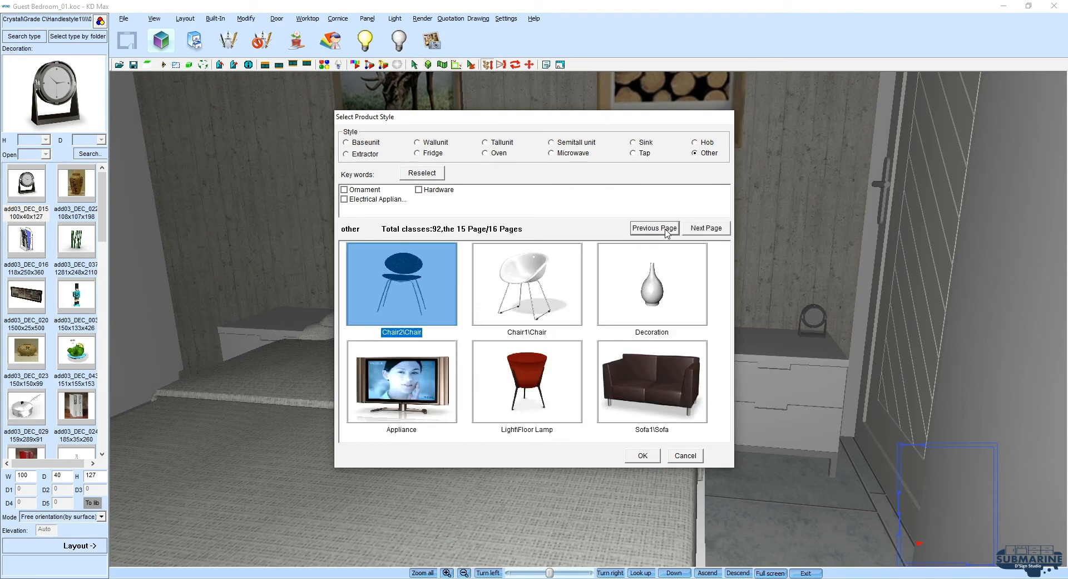
{"action": "left_click", "coordinate": [667, 229]}
{"action": "left_click", "coordinate": [706, 228]}
{"action": "double_click", "coordinate": [427, 357]}
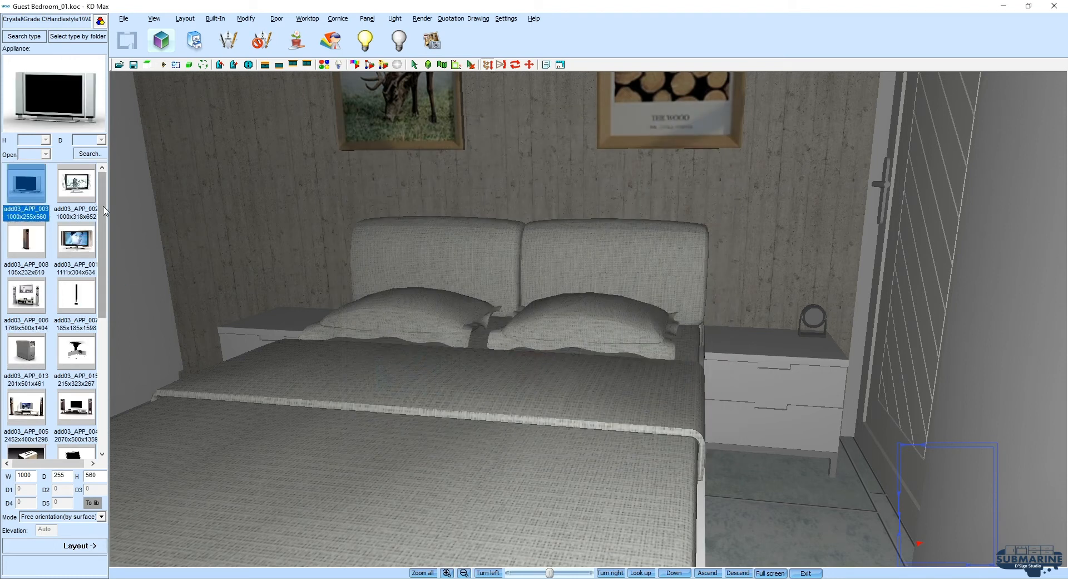
Place the telephone add03_APP_011 on top of the bedside table near the door, beside the table clock.
{"action": "scroll", "coordinate": [104, 210], "scroll_direction": "down", "scroll_amount": 5}
{"action": "left_click", "coordinate": [74, 309]}
{"action": "left_click", "coordinate": [80, 545]}
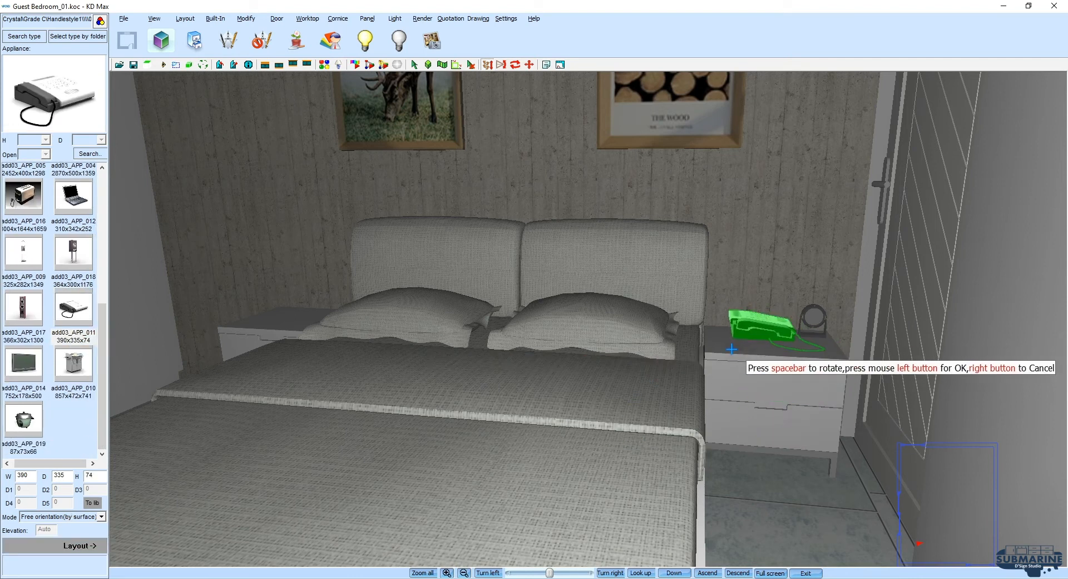
{"action": "right_click", "coordinate": [731, 355]}
{"action": "middle_click_drag", "start_coordinate": [749, 336], "coordinate": [722, 404]}
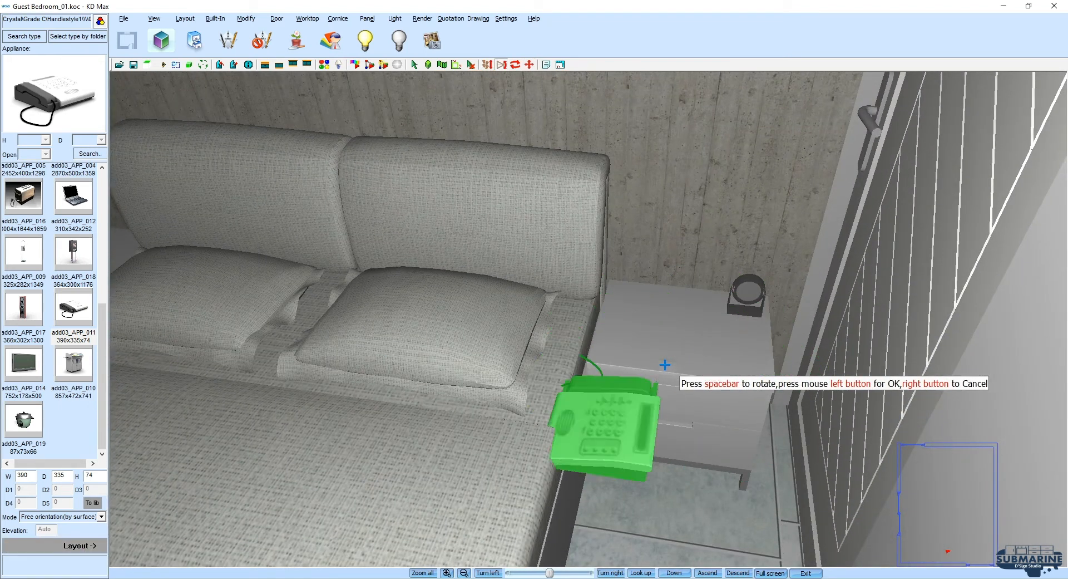
{"action": "left_click", "coordinate": [604, 304]}
{"action": "scroll", "coordinate": [638, 312], "scroll_direction": "up", "scroll_amount": 5}
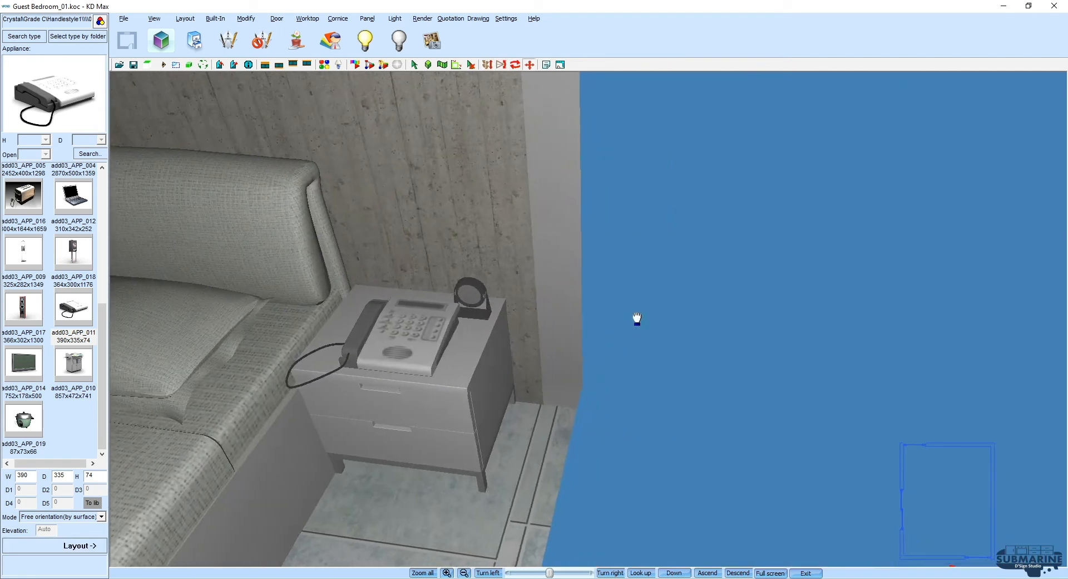
Load the Light\Floor Lamp product class and bring the bed wall and wardrobe back into view.
{"action": "middle_click_drag", "start_coordinate": [595, 329], "coordinate": [703, 282]}
{"action": "scroll", "coordinate": [619, 330], "scroll_direction": "down", "scroll_amount": 5}
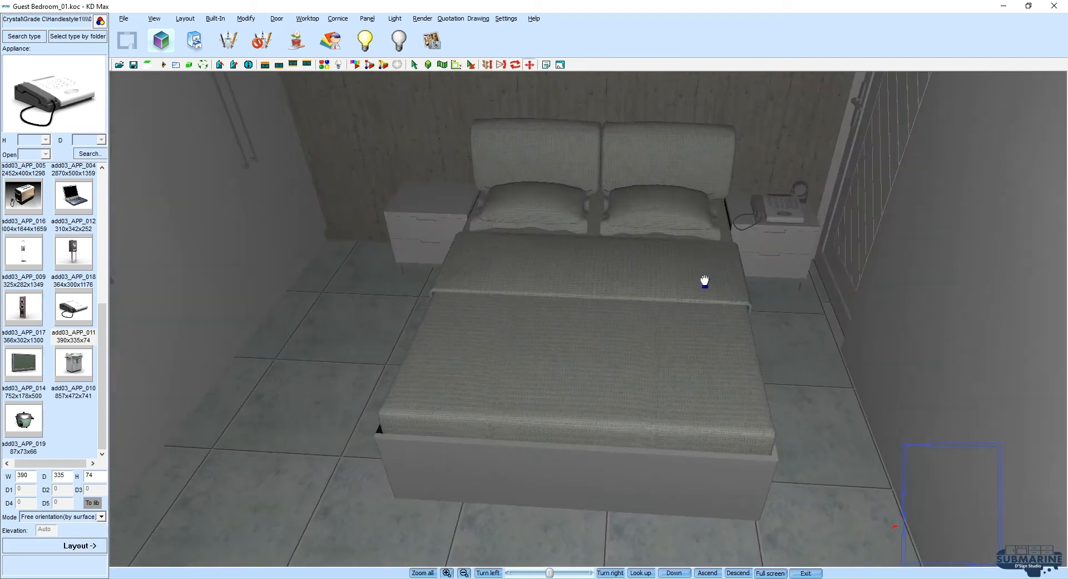
{"action": "scroll", "coordinate": [612, 256], "scroll_direction": "up", "scroll_amount": 2}
{"action": "middle_click_drag", "start_coordinate": [613, 256], "coordinate": [444, 243]}
{"action": "left_click", "coordinate": [24, 36]}
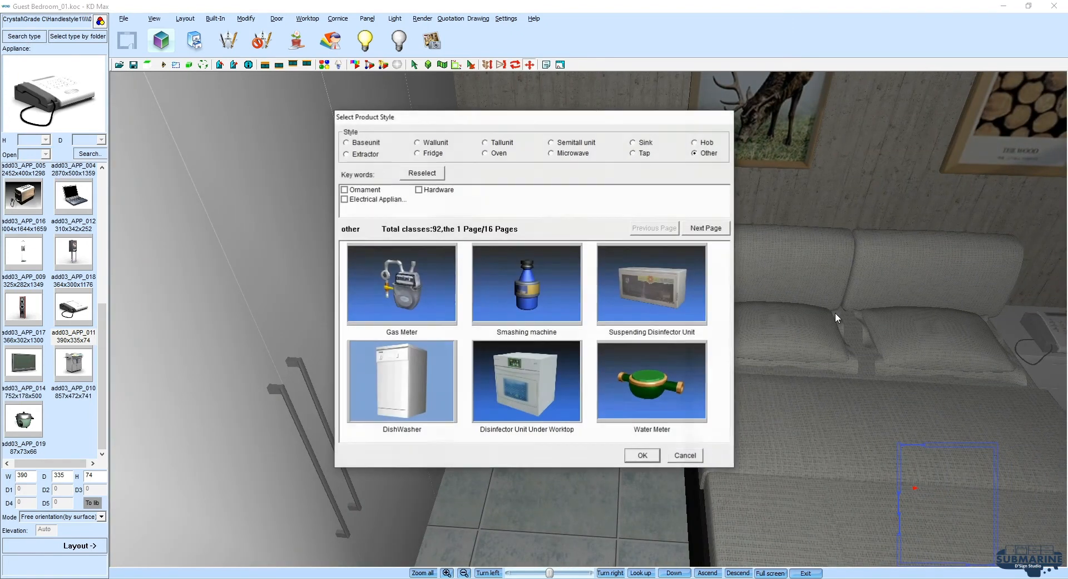
{"action": "left_click", "coordinate": [707, 228]}
{"action": "left_click", "coordinate": [716, 229]}
{"action": "double_click", "coordinate": [717, 229]}
{"action": "double_click", "coordinate": [718, 229]}
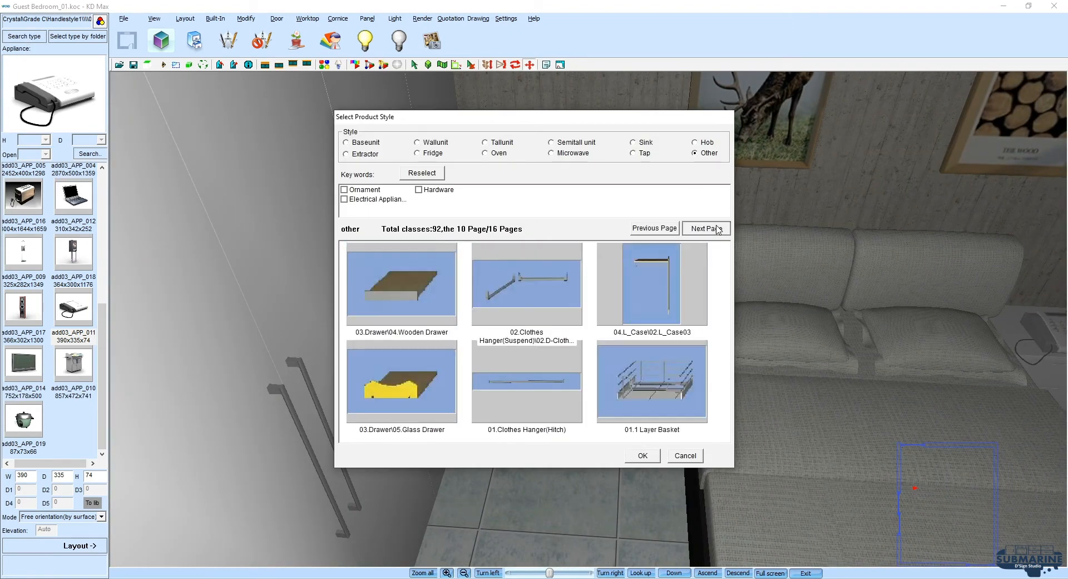
{"action": "double_click", "coordinate": [718, 229]}
{"action": "double_click", "coordinate": [717, 229]}
{"action": "double_click", "coordinate": [717, 229]}
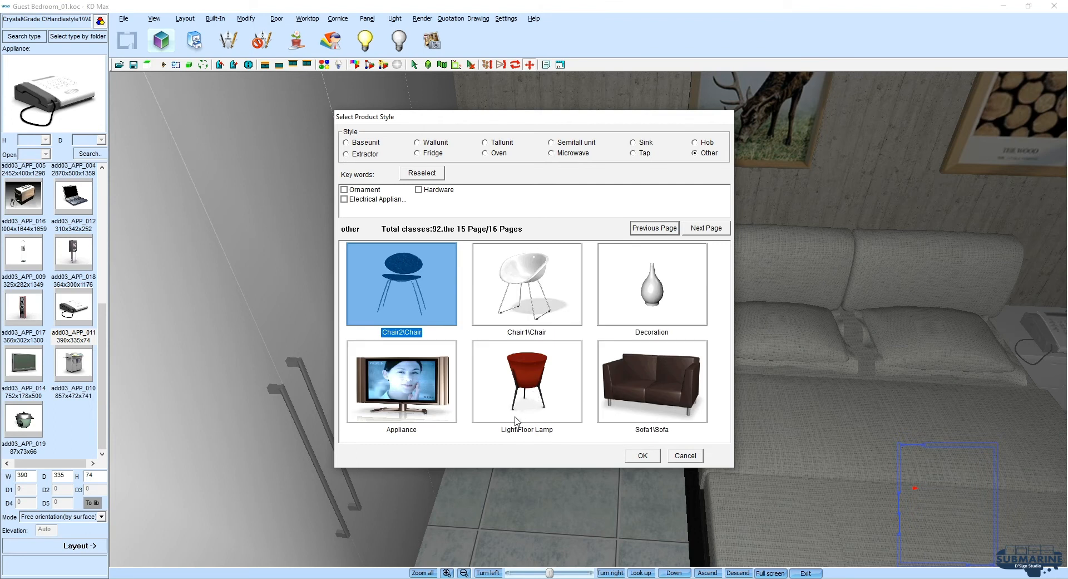
{"action": "double_click", "coordinate": [499, 428]}
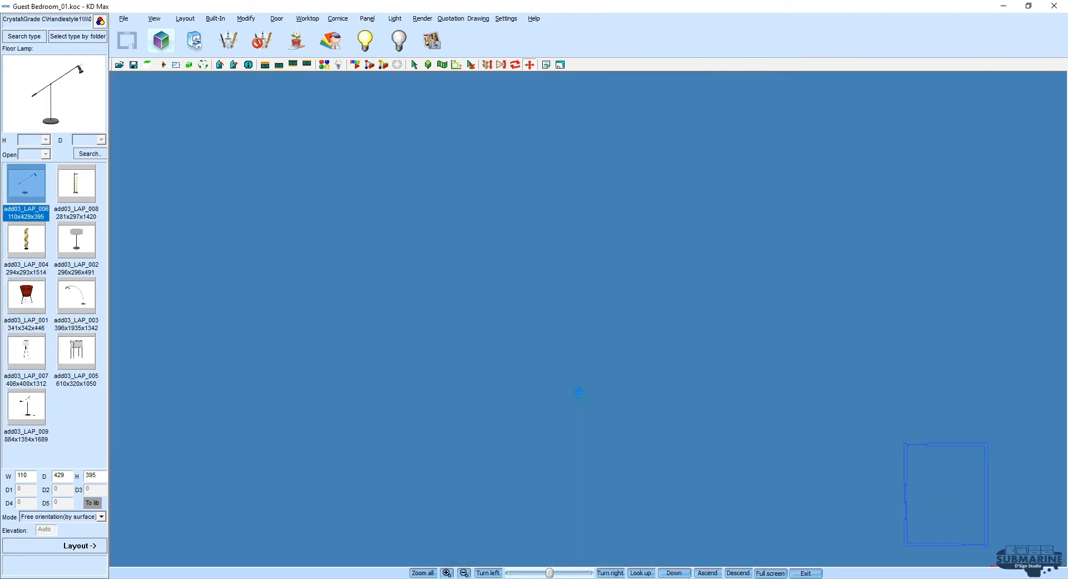
{"action": "left_click", "coordinate": [203, 65]}
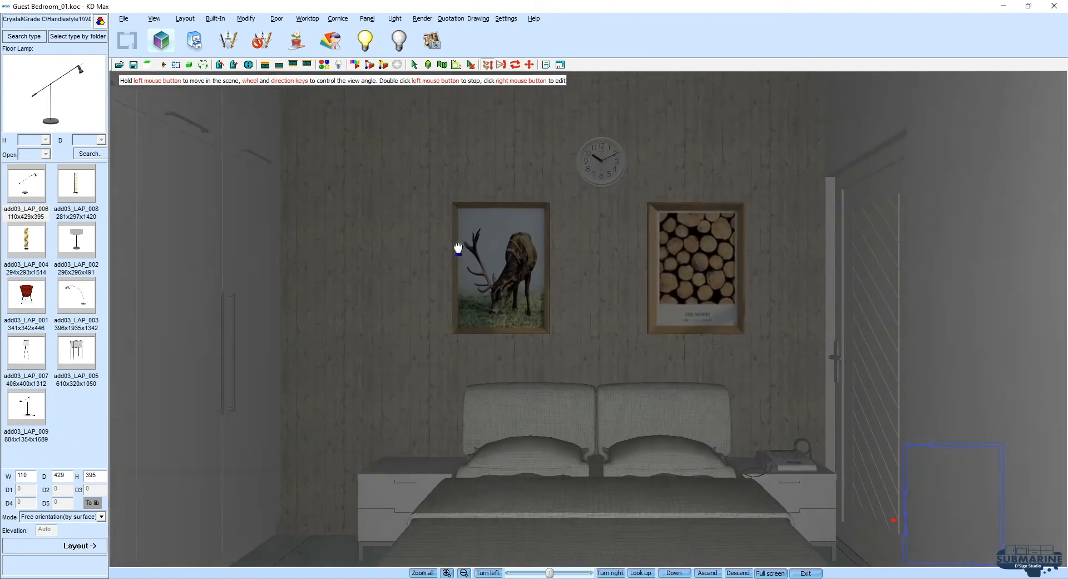
{"action": "middle_click_drag", "start_coordinate": [409, 237], "coordinate": [458, 248]}
{"action": "left_click", "coordinate": [71, 359]}
{"action": "middle_click_drag", "start_coordinate": [239, 143], "coordinate": [459, 174]}
{"action": "scroll", "coordinate": [459, 175], "scroll_direction": "up", "scroll_amount": 2}
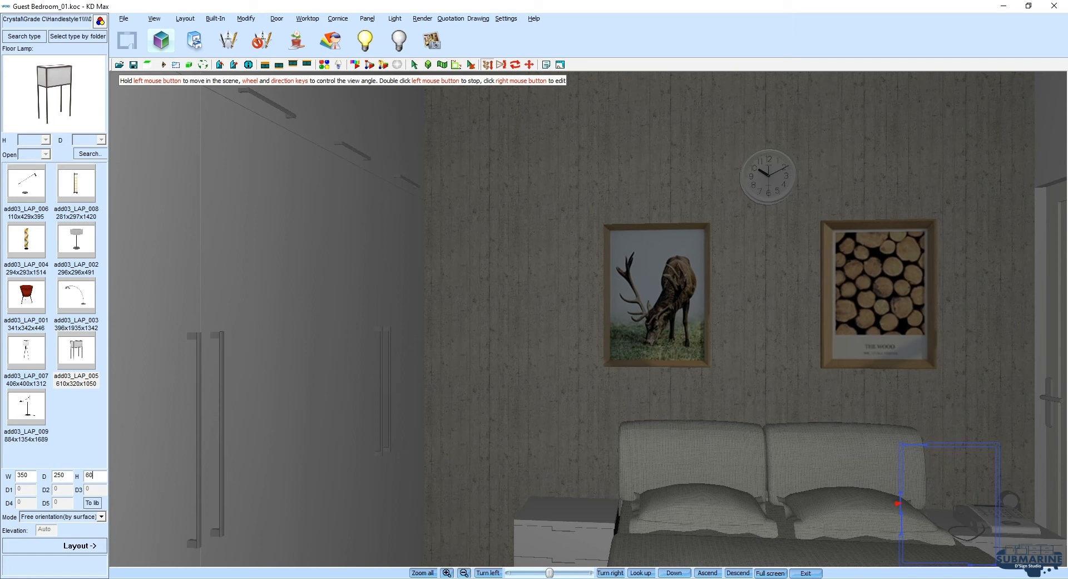
{"action": "left_click", "coordinate": [81, 545]}
{"action": "key", "text": "space"}
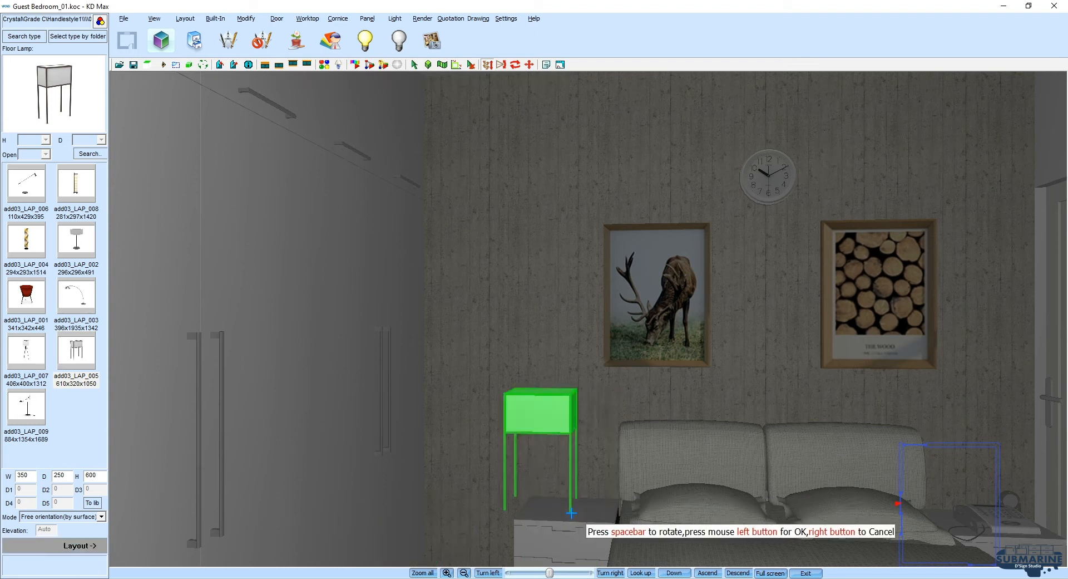
Choose the lamp add03_LAP_002 and place it on top of the bedside table near the wardrobe.
{"action": "left_click", "coordinate": [32, 356]}
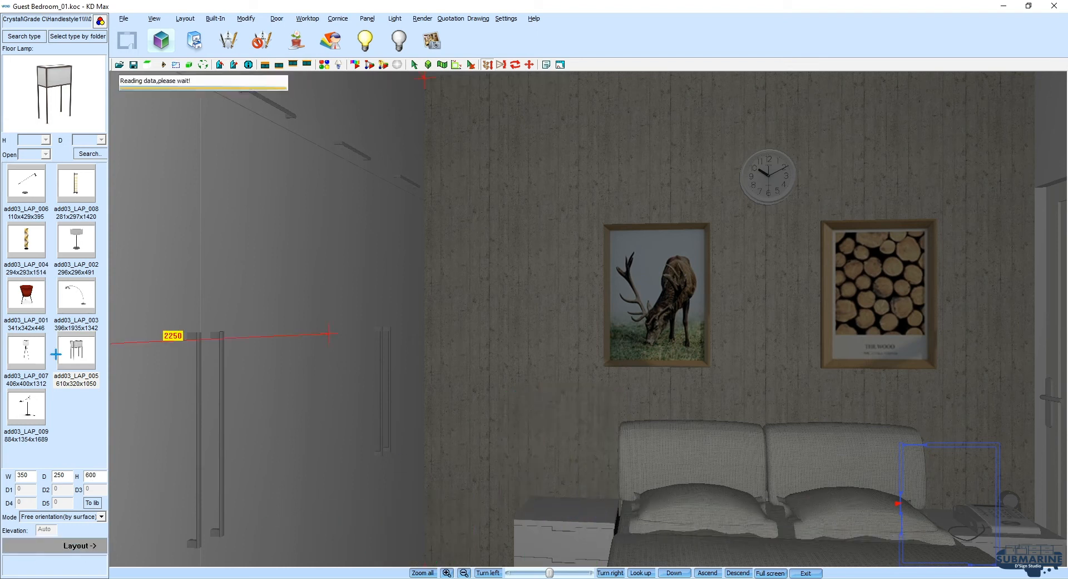
{"action": "left_click", "coordinate": [29, 293]}
{"action": "left_click", "coordinate": [39, 245]}
{"action": "left_click", "coordinate": [73, 238]}
{"action": "left_click", "coordinate": [84, 545]}
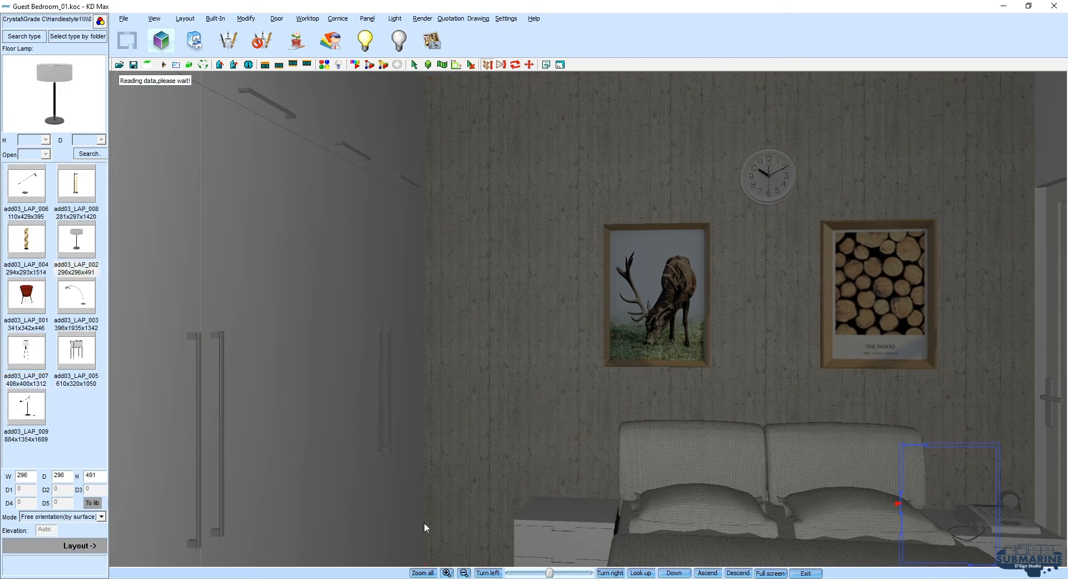
{"action": "left_click", "coordinate": [543, 510]}
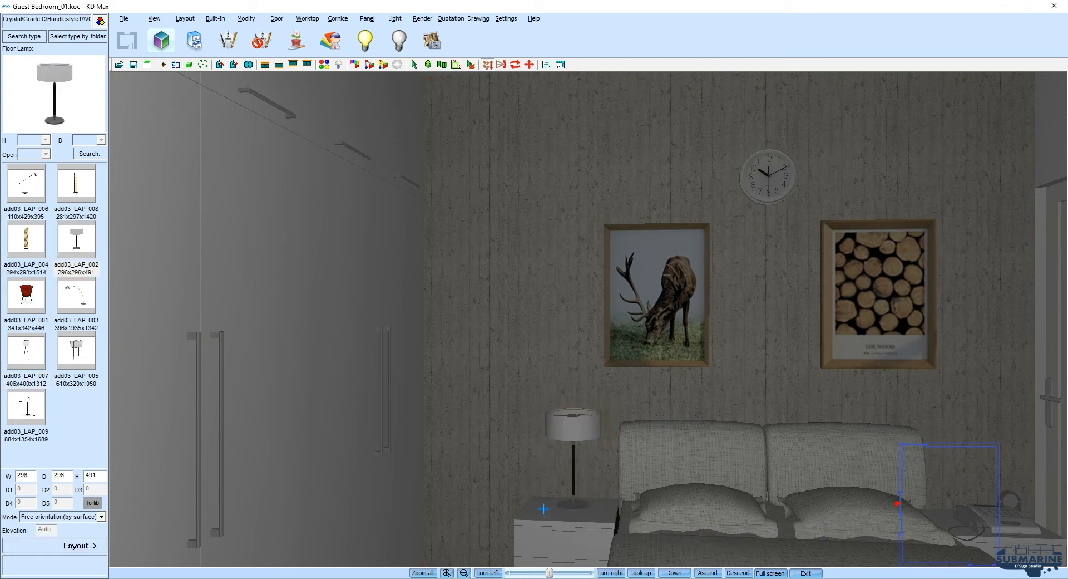
{"action": "scroll", "coordinate": [670, 412], "scroll_direction": "down", "scroll_amount": 4}
{"action": "middle_click_drag", "start_coordinate": [670, 412], "coordinate": [592, 321]}
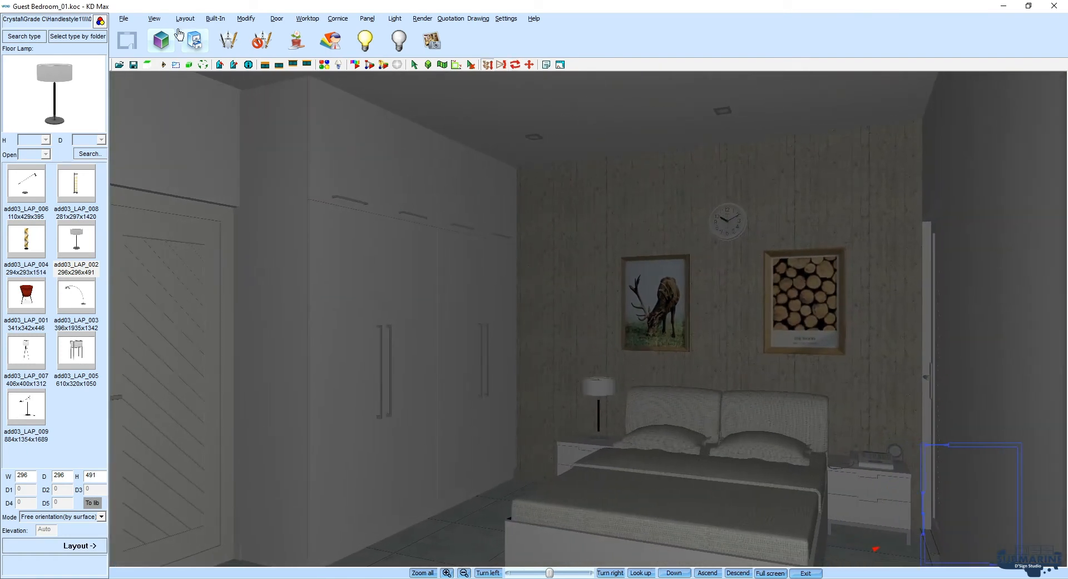
{"action": "left_click", "coordinate": [203, 65]}
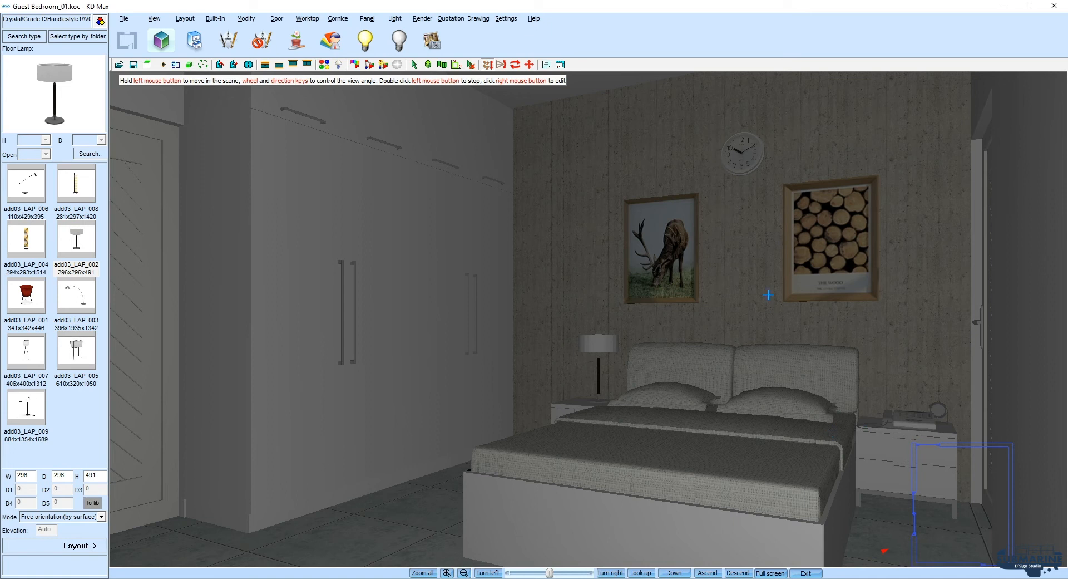
{"action": "left_click_drag", "start_coordinate": [743, 256], "coordinate": [529, 231]}
{"action": "middle_click_drag", "start_coordinate": [529, 231], "coordinate": [601, 226]}
{"action": "left_click", "coordinate": [307, 19]}
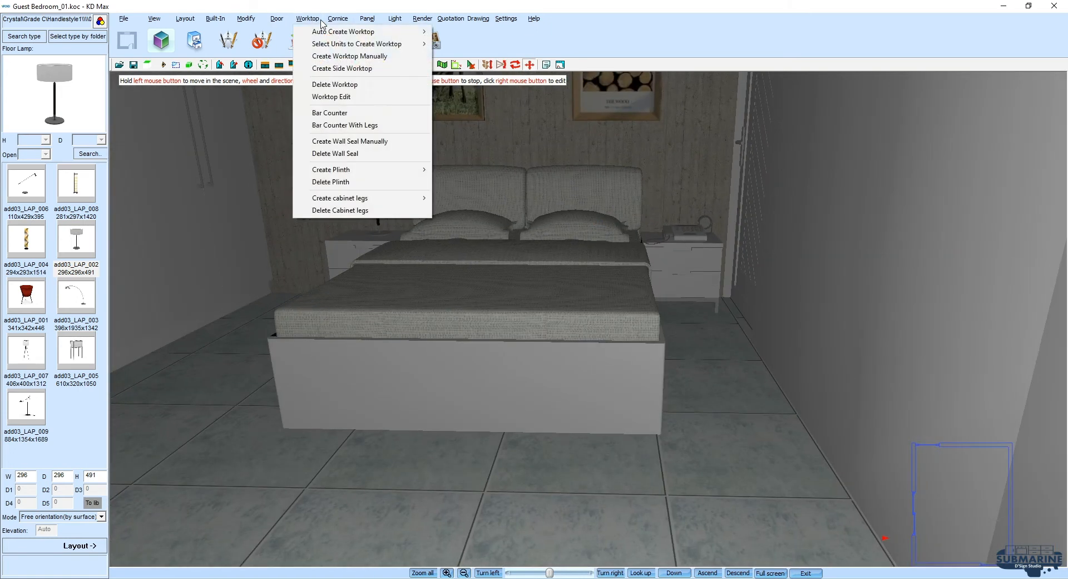
{"action": "mouse_move", "coordinate": [369, 175]}
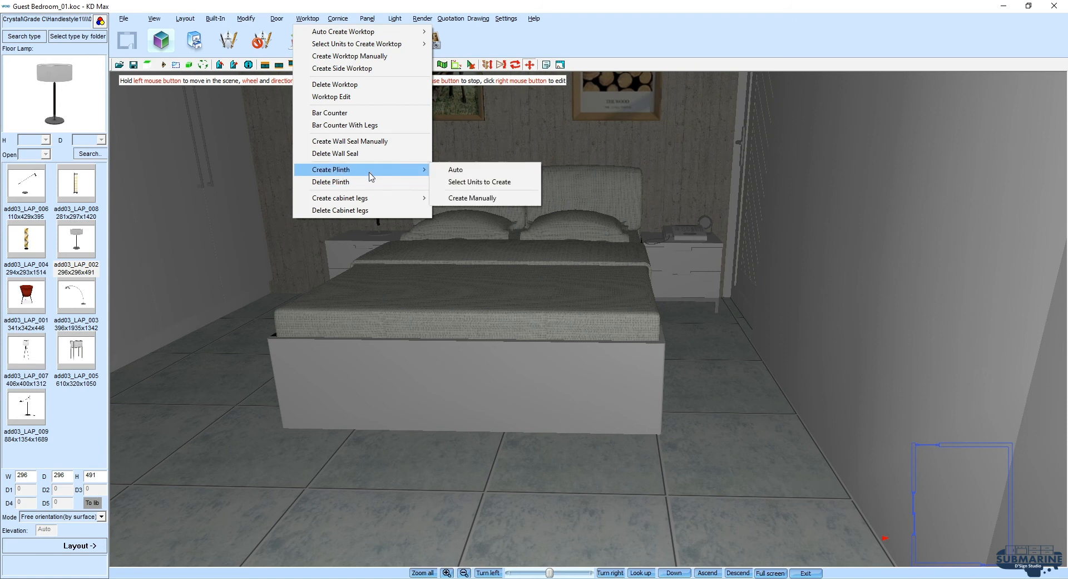
{"action": "left_click", "coordinate": [883, 315]}
{"action": "left_click_drag", "start_coordinate": [802, 334], "coordinate": [781, 296]}
Load the Water Position product class, which offers a flat box usable as a rug.
{"action": "left_click", "coordinate": [24, 36]}
{"action": "left_click", "coordinate": [717, 229]}
{"action": "left_click", "coordinate": [718, 228]}
{"action": "left_click", "coordinate": [721, 229]}
{"action": "left_click", "coordinate": [724, 228]}
{"action": "left_click", "coordinate": [725, 229]}
{"action": "left_click", "coordinate": [725, 229]}
{"action": "double_click", "coordinate": [524, 407]}
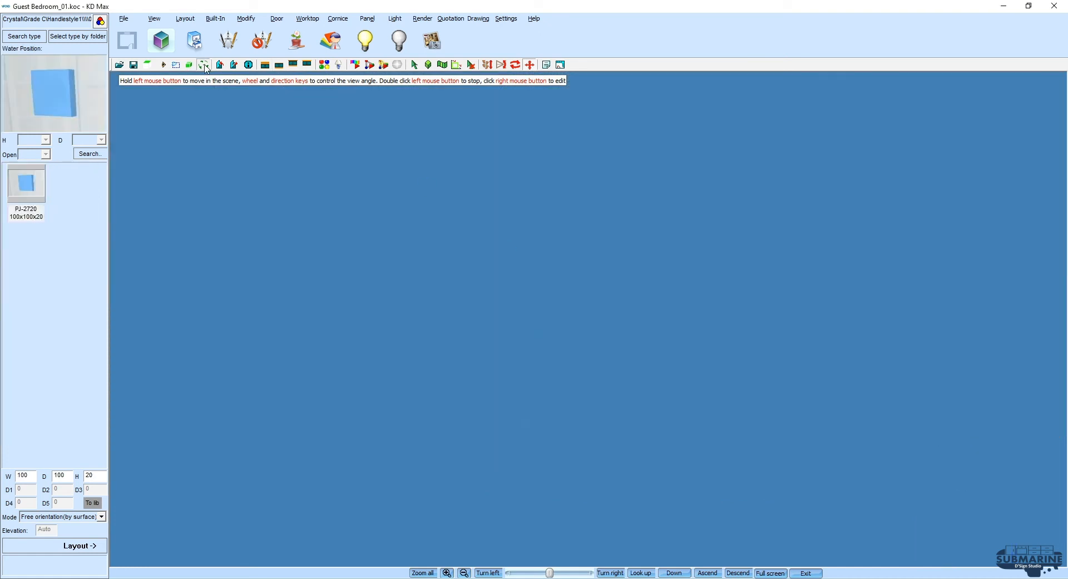
Lay the box PJ-2720, sized 2200 wide, 1500 deep and 5 high, on the floor at the foot of the bed.
{"action": "left_click", "coordinate": [206, 68]}
{"action": "mouse_move", "coordinate": [527, 226]}
{"action": "left_mouse_down"}
{"action": "mouse_move", "coordinate": [616, 180]}
{"action": "mouse_move", "coordinate": [698, 240]}
{"action": "mouse_move", "coordinate": [531, 216]}
{"action": "left_mouse_up"}
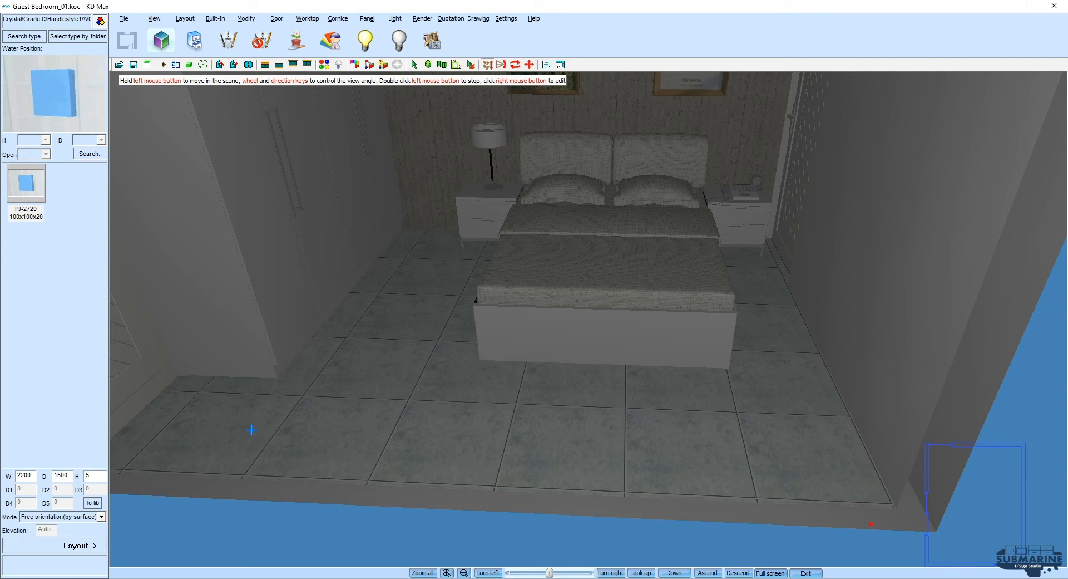
{"action": "left_click", "coordinate": [95, 546]}
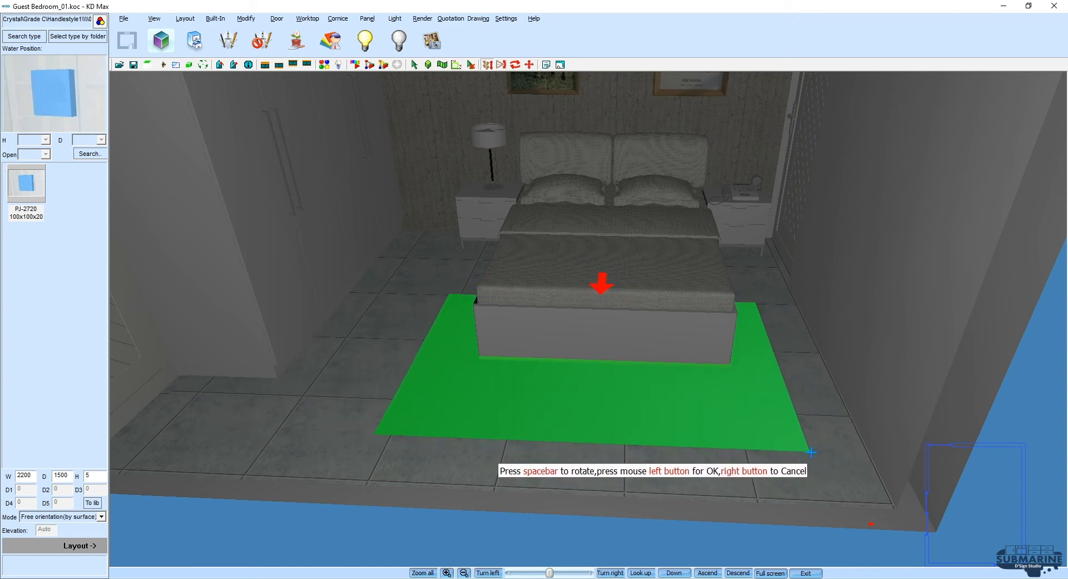
{"action": "left_click", "coordinate": [812, 452]}
{"action": "left_click", "coordinate": [517, 352]}
Replace the rug's texture with vetki.jpg from the WARDROBE MAPS folder and close the material editor.
{"action": "middle_click_drag", "start_coordinate": [836, 335], "coordinate": [858, 325]}
{"action": "left_click", "coordinate": [324, 65]}
{"action": "left_click", "coordinate": [407, 224]}
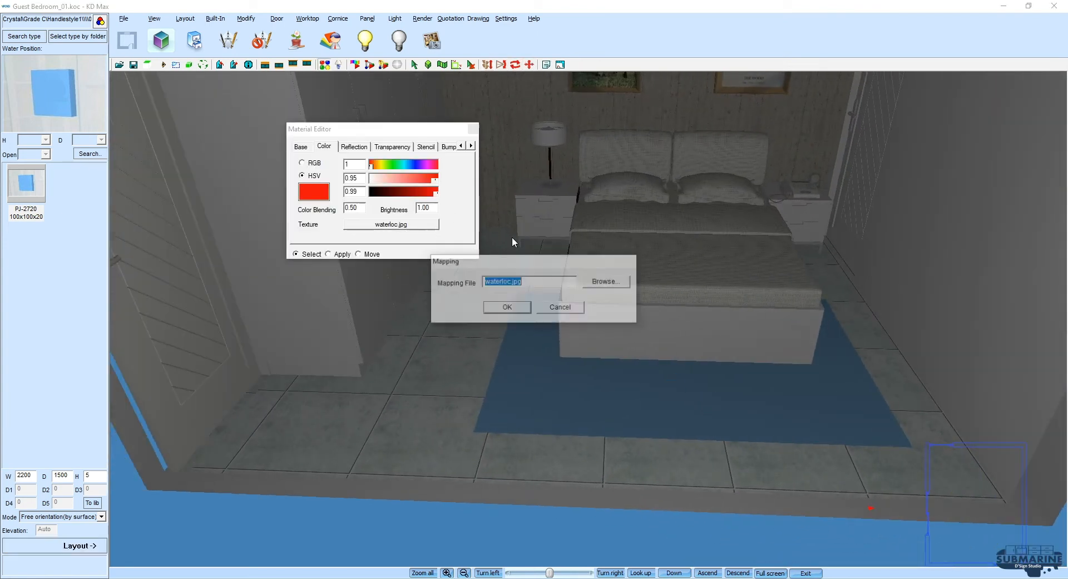
{"action": "left_click", "coordinate": [628, 283]}
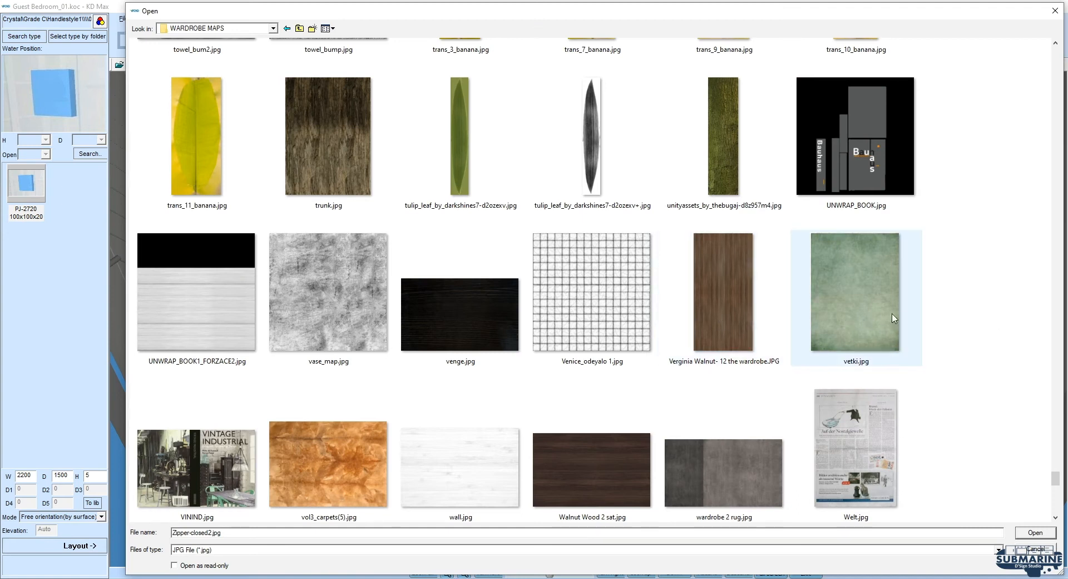
{"action": "double_click", "coordinate": [893, 314]}
{"action": "left_click", "coordinate": [508, 308]}
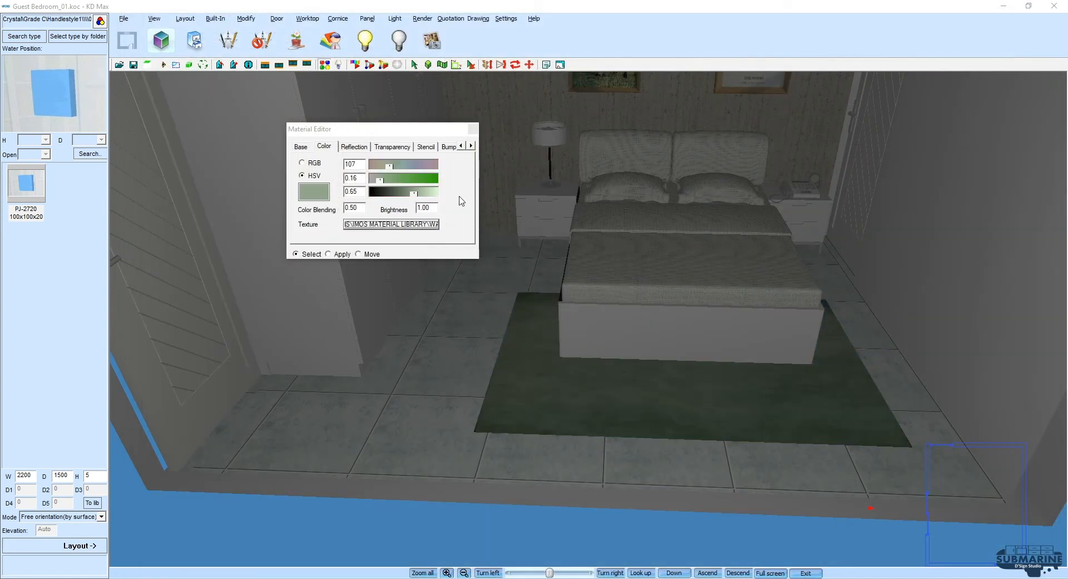
{"action": "left_click", "coordinate": [473, 129]}
Fit the texture to the rug's top surface with a 1 x 1 mapping oriented east.
{"action": "left_click", "coordinate": [529, 64]}
{"action": "left_click", "coordinate": [723, 387]}
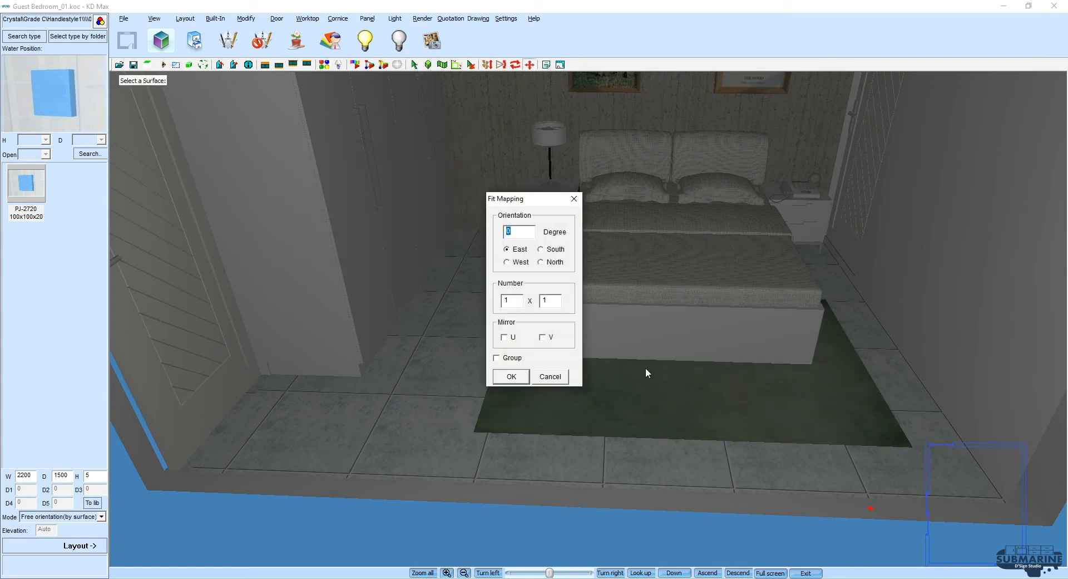
{"action": "left_click", "coordinate": [509, 377]}
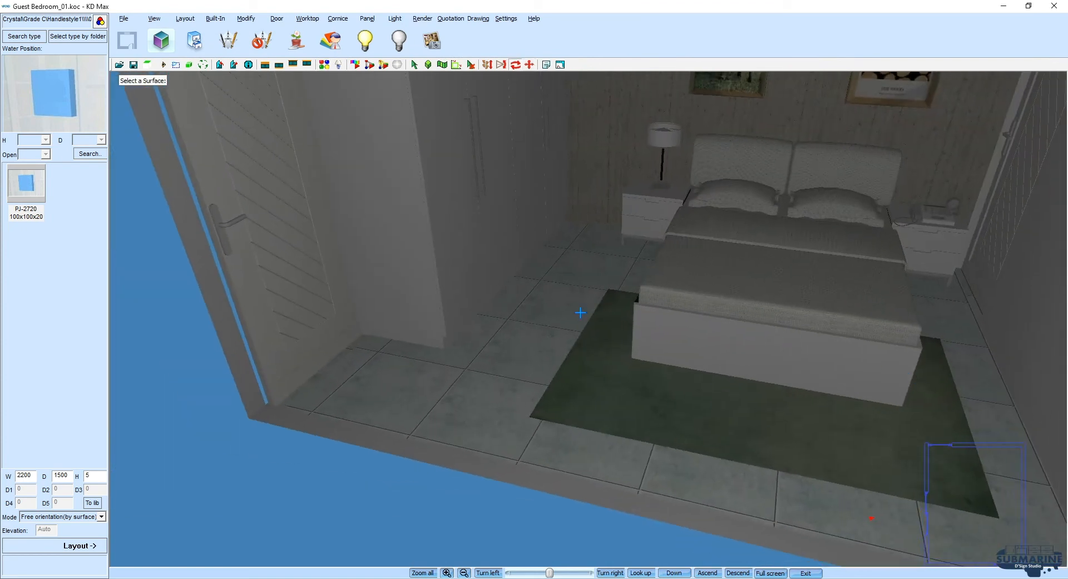
Replace the floor's texture with Light_Wood.jpg from the Floor tiles folder of the material library.
{"action": "double_click", "coordinate": [391, 224]}
{"action": "left_click", "coordinate": [603, 278]}
{"action": "left_click", "coordinate": [642, 300]}
{"action": "key", "text": "End"}
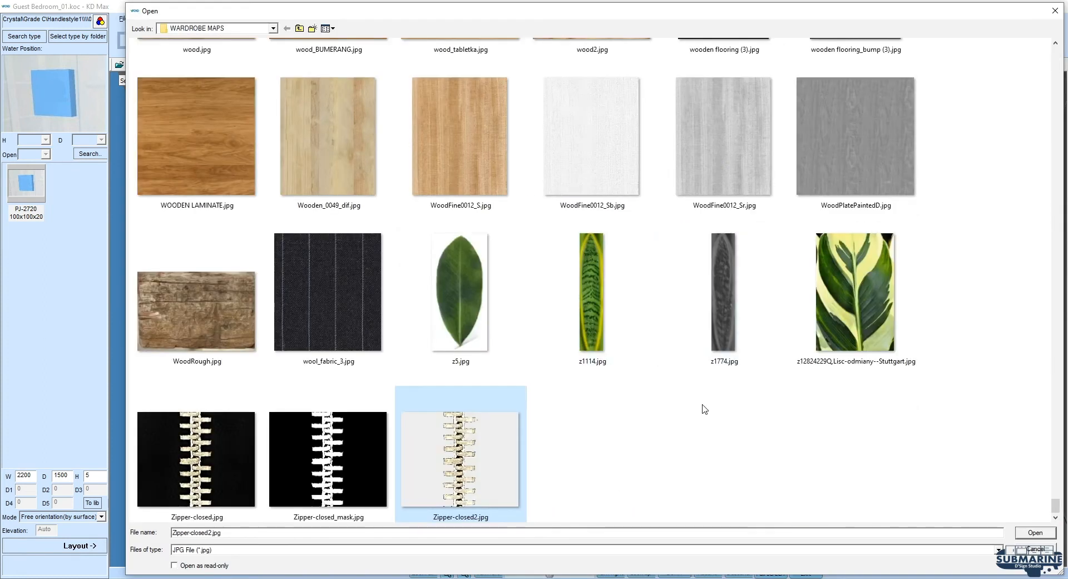
{"action": "scroll", "coordinate": [667, 395], "scroll_direction": "up", "scroll_amount": 2}
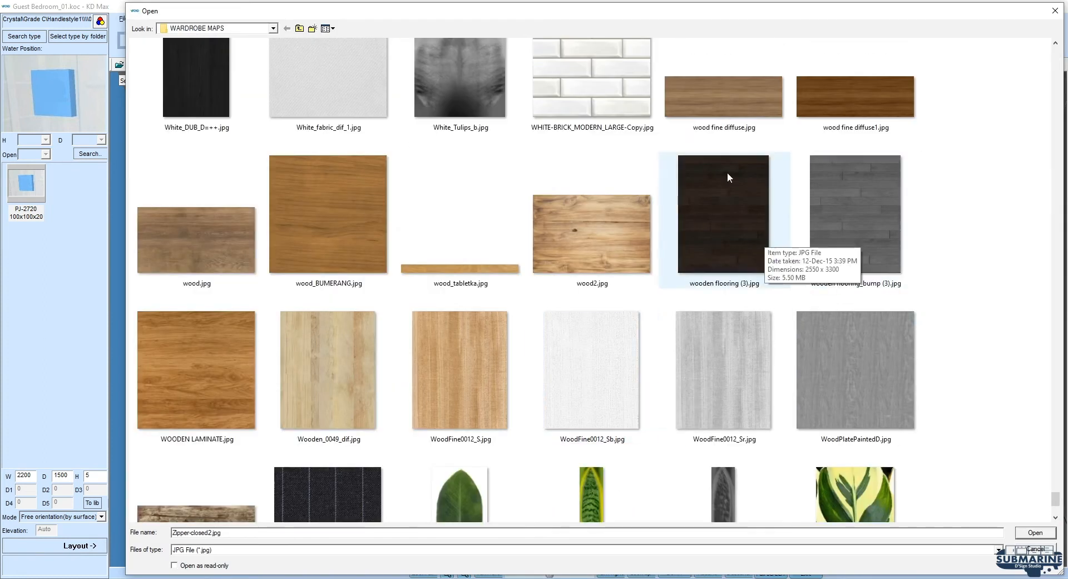
{"action": "left_click", "coordinate": [299, 28]}
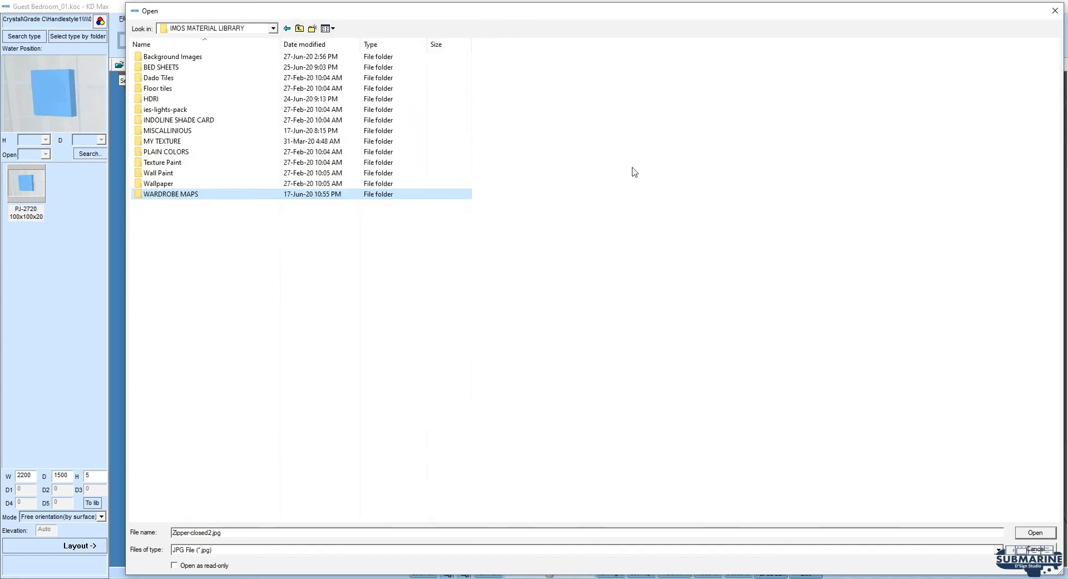
{"action": "double_click", "coordinate": [167, 89]}
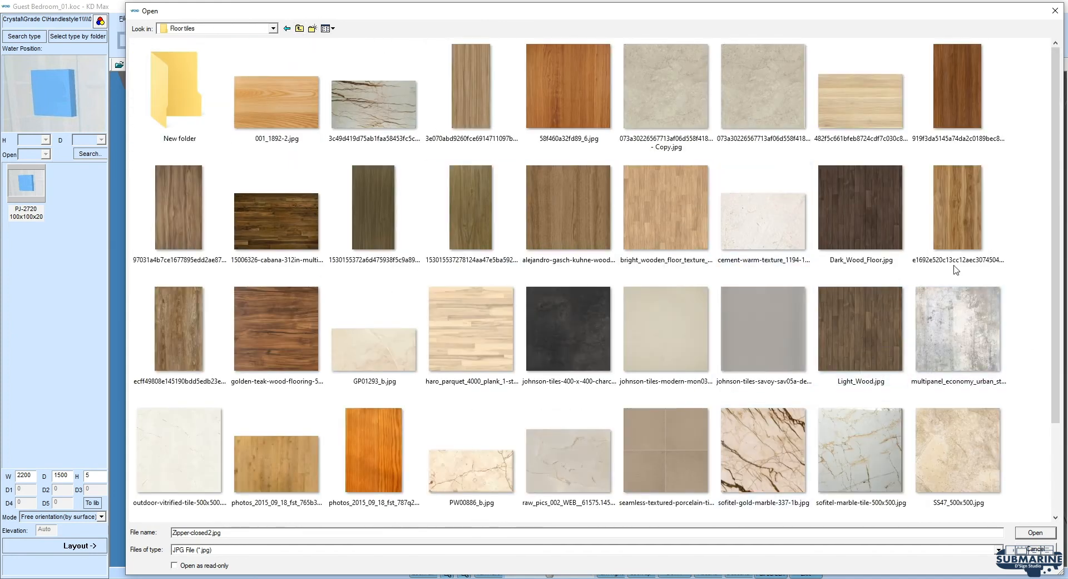
{"action": "double_click", "coordinate": [873, 332]}
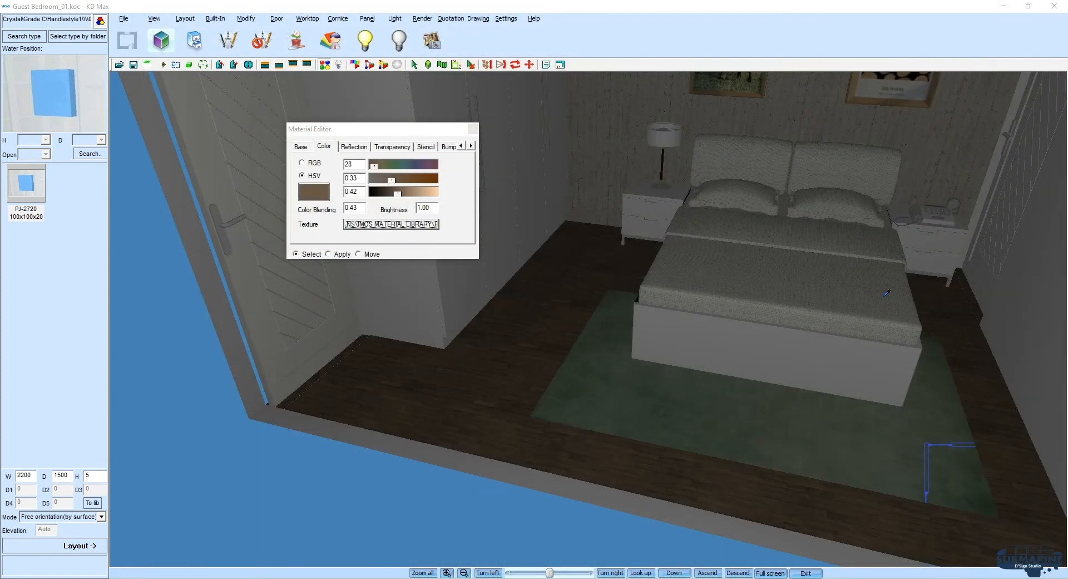
Close the material editor and try to fit the texture to the floor with a mapping oriented east.
{"action": "left_click", "coordinate": [472, 128]}
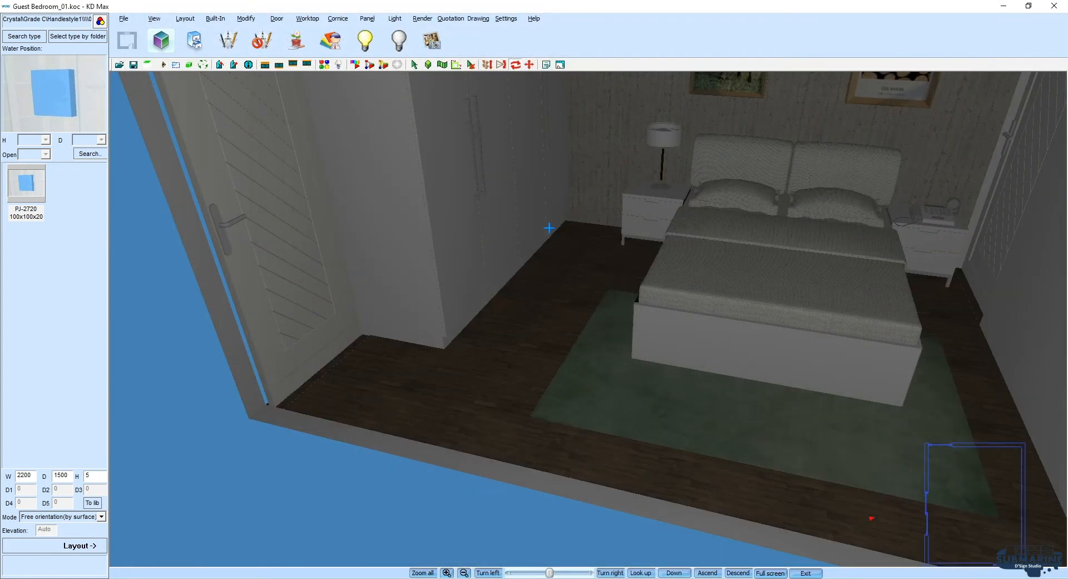
{"action": "left_click", "coordinate": [460, 378]}
{"action": "left_click", "coordinate": [551, 380]}
{"action": "left_click", "coordinate": [339, 358]}
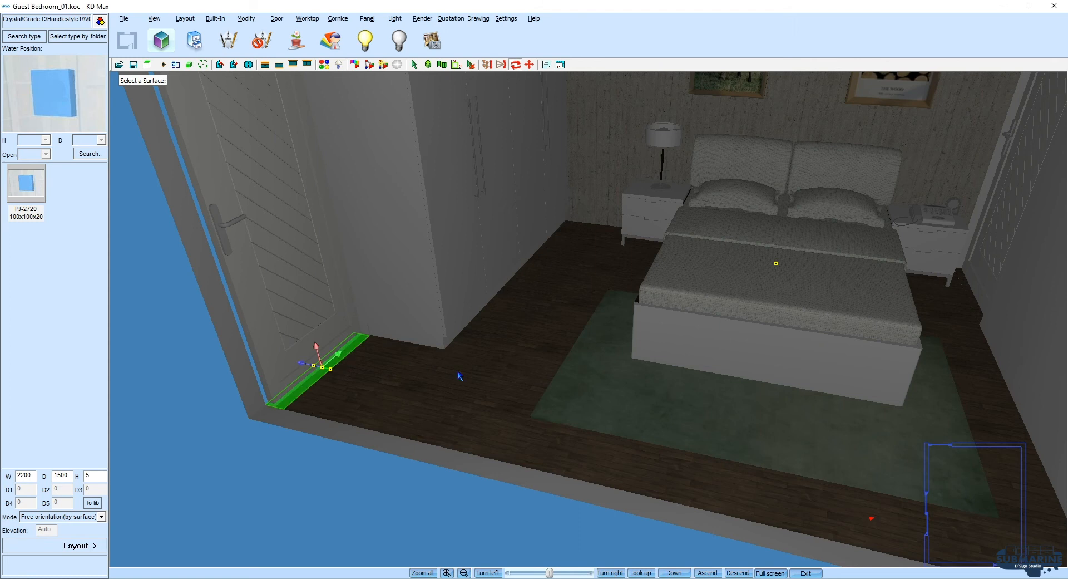
{"action": "left_click", "coordinate": [474, 362]}
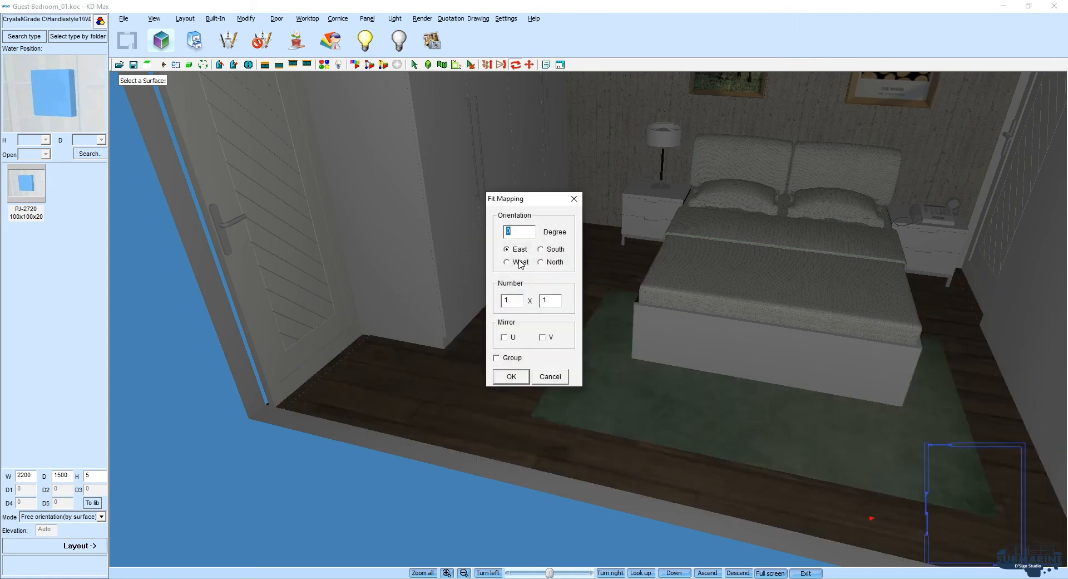
{"action": "left_click_drag", "start_coordinate": [531, 201], "coordinate": [292, 178]}
{"action": "left_click", "coordinate": [384, 64]}
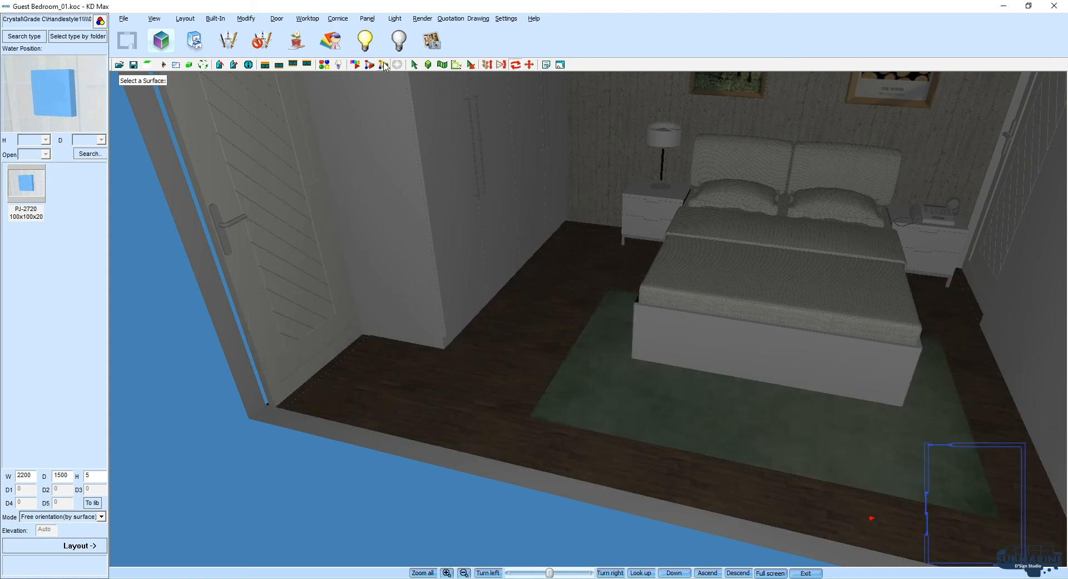
Fit the texture to the floor as a group with a 3 x 2 mapping oriented east.
{"action": "left_click", "coordinate": [421, 19]}
{"action": "left_click", "coordinate": [440, 73]}
{"action": "left_click", "coordinate": [343, 360]}
{"action": "left_click", "coordinate": [972, 300]}
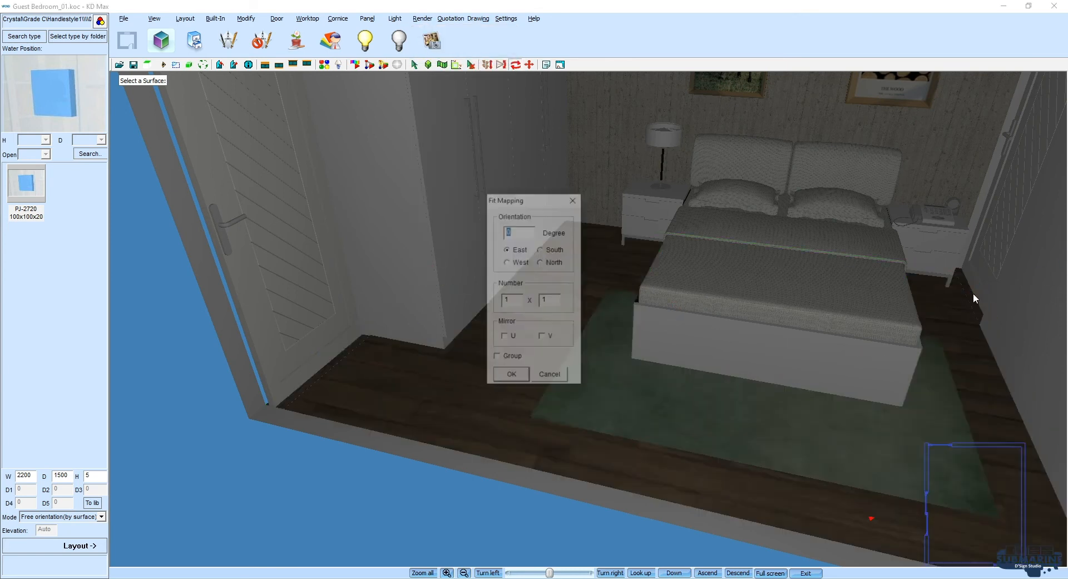
{"action": "left_click_drag", "start_coordinate": [524, 203], "coordinate": [209, 167]}
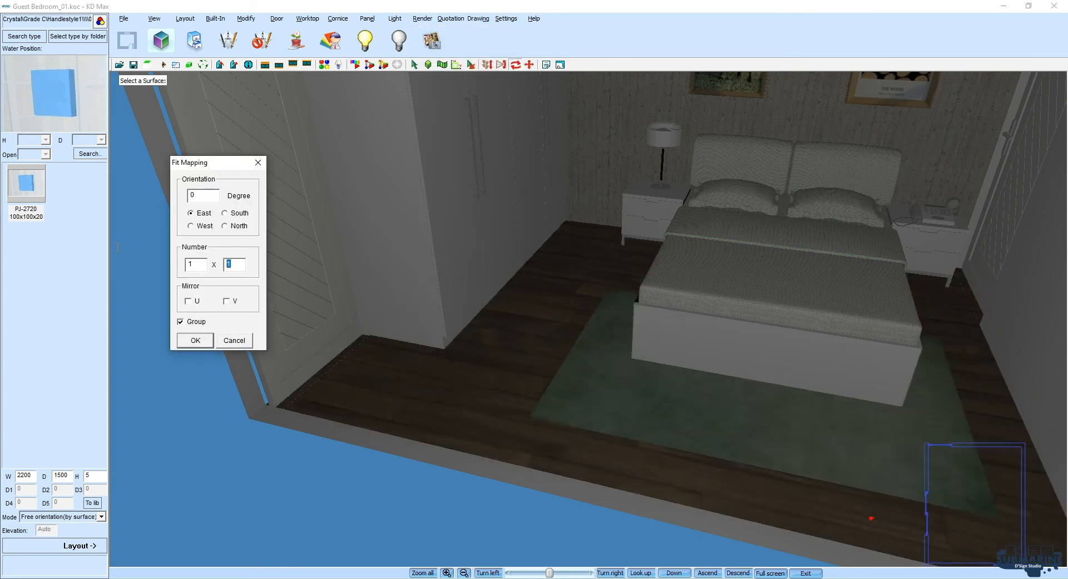
{"action": "type", "text": "3"}
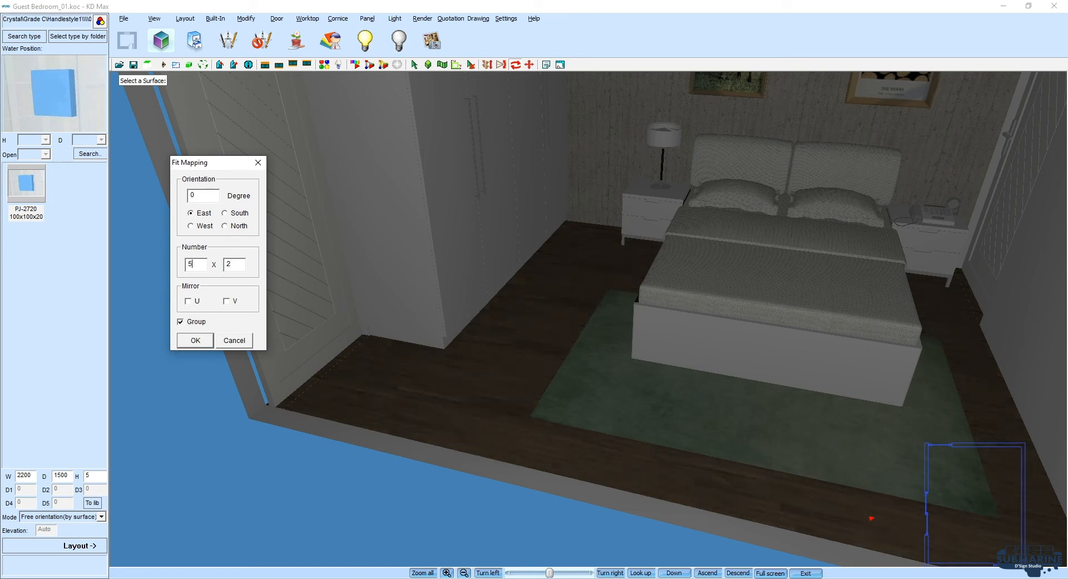
{"action": "key", "text": "BackSpace"}
{"action": "type", "text": "3"}
{"action": "key", "text": "Return"}
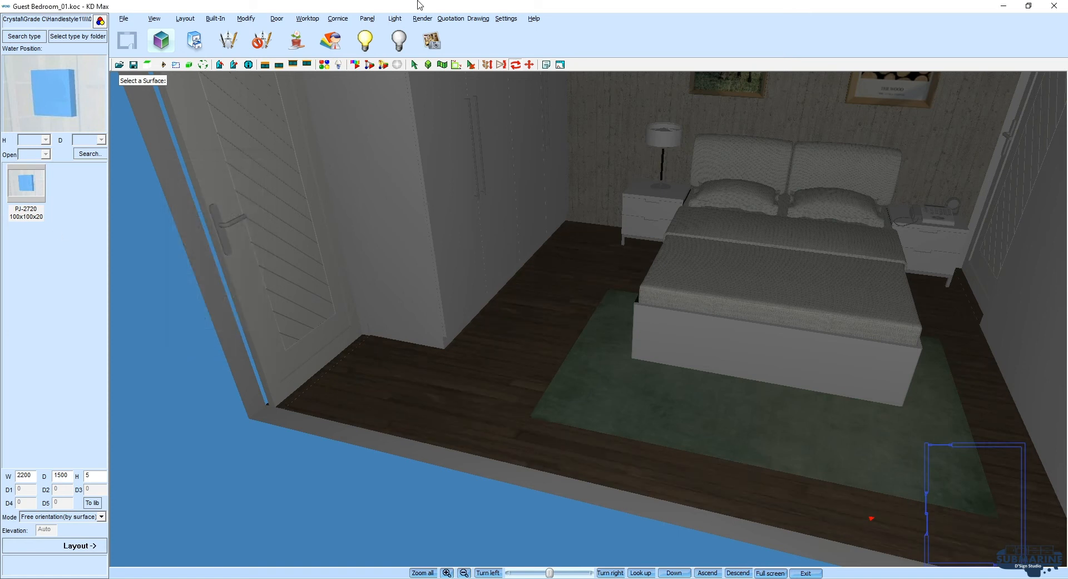
Fit the texture to the floor as a group with a 3 x 3 mapping oriented east, and save the scene.
{"action": "left_click", "coordinate": [672, 321]}
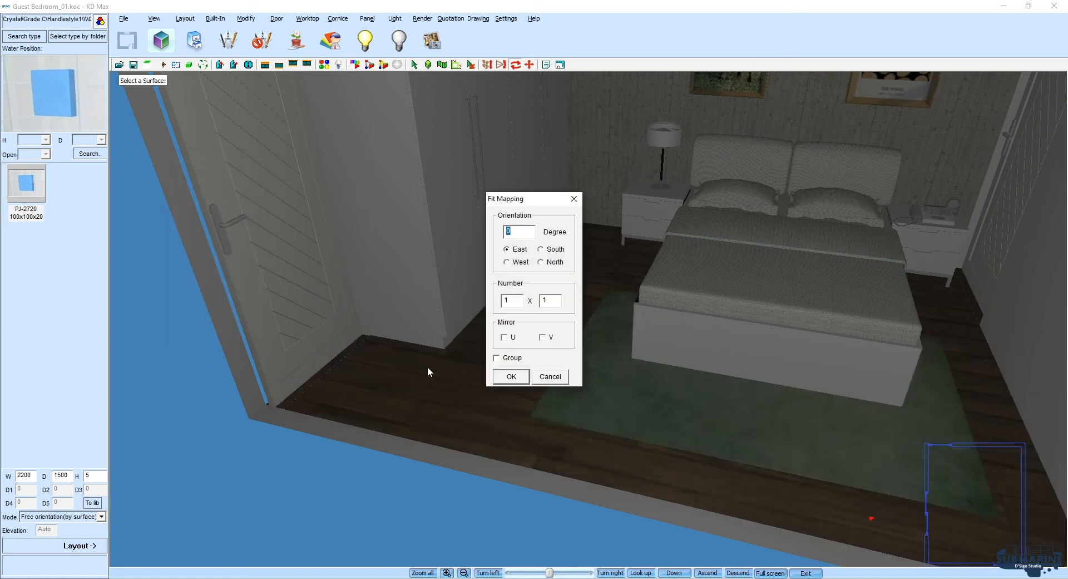
{"action": "left_click_drag", "start_coordinate": [531, 198], "coordinate": [206, 126]}
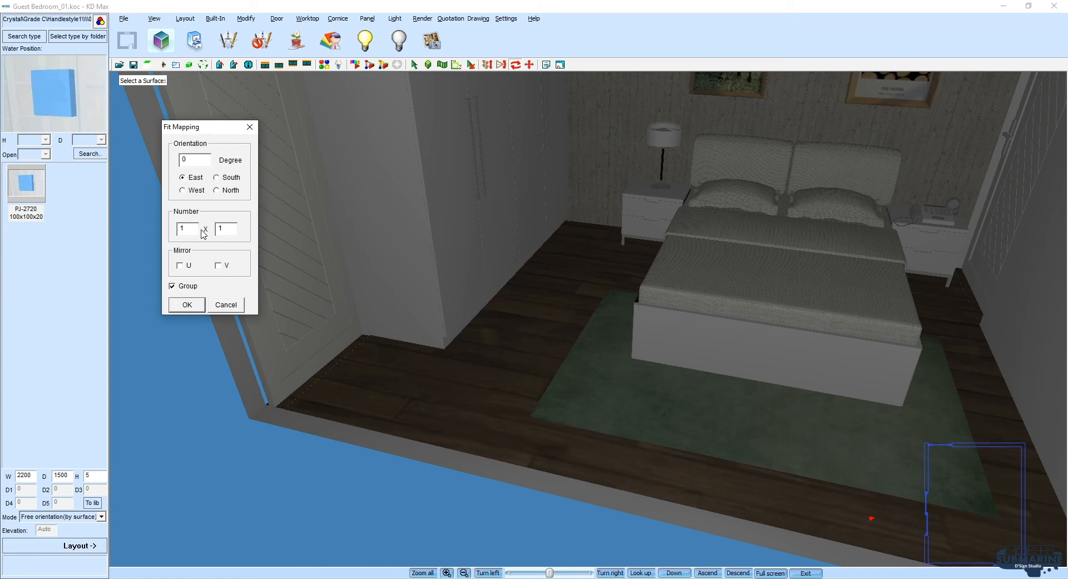
{"action": "type", "text": "2"}
{"action": "key", "text": "BackSpace"}
{"action": "type", "text": "3"}
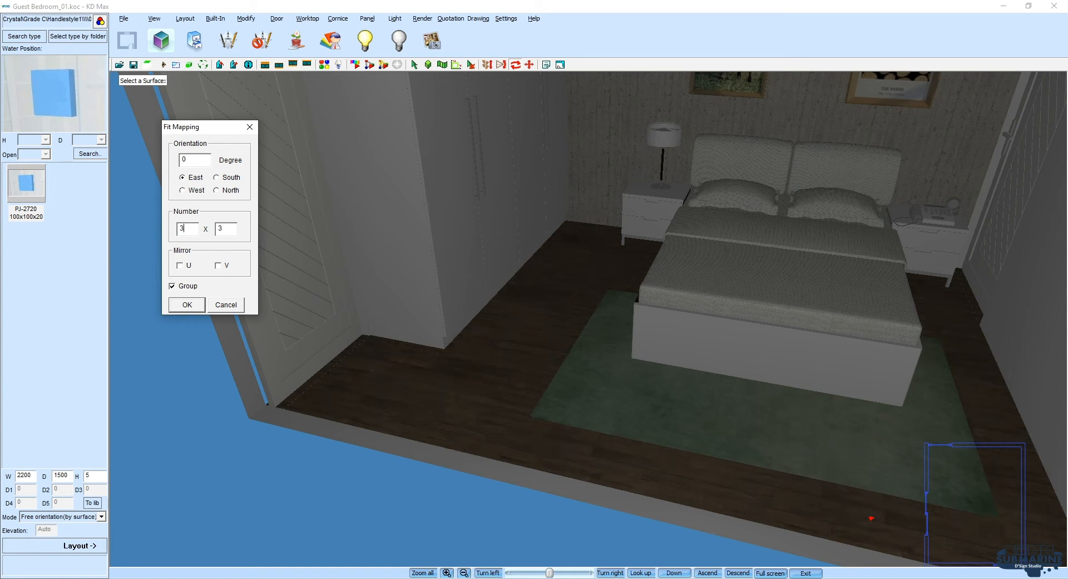
{"action": "key", "text": "Return"}
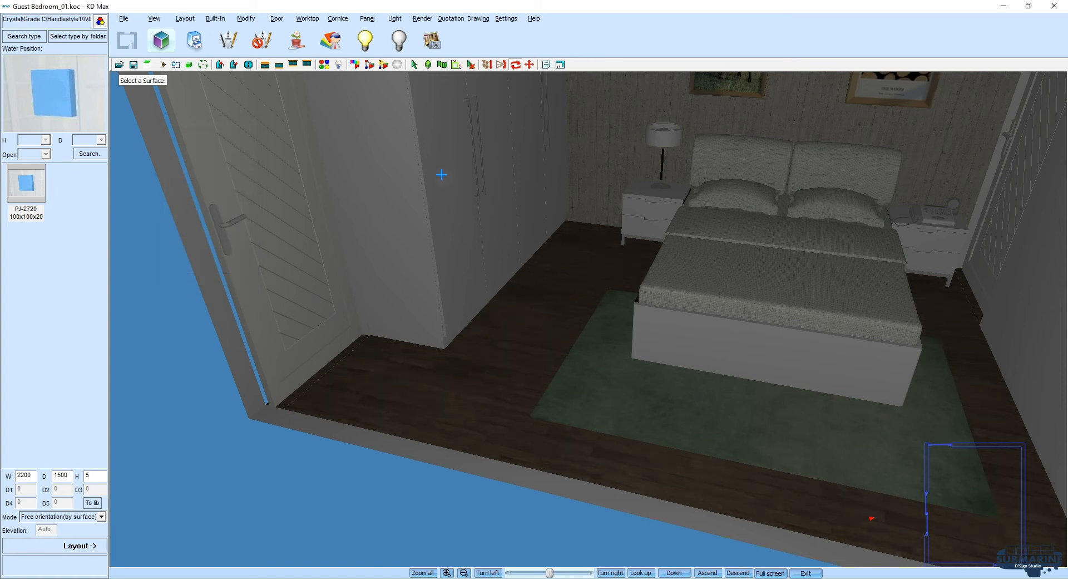
{"action": "left_click", "coordinate": [614, 196]}
{"action": "left_click", "coordinate": [768, 494]}
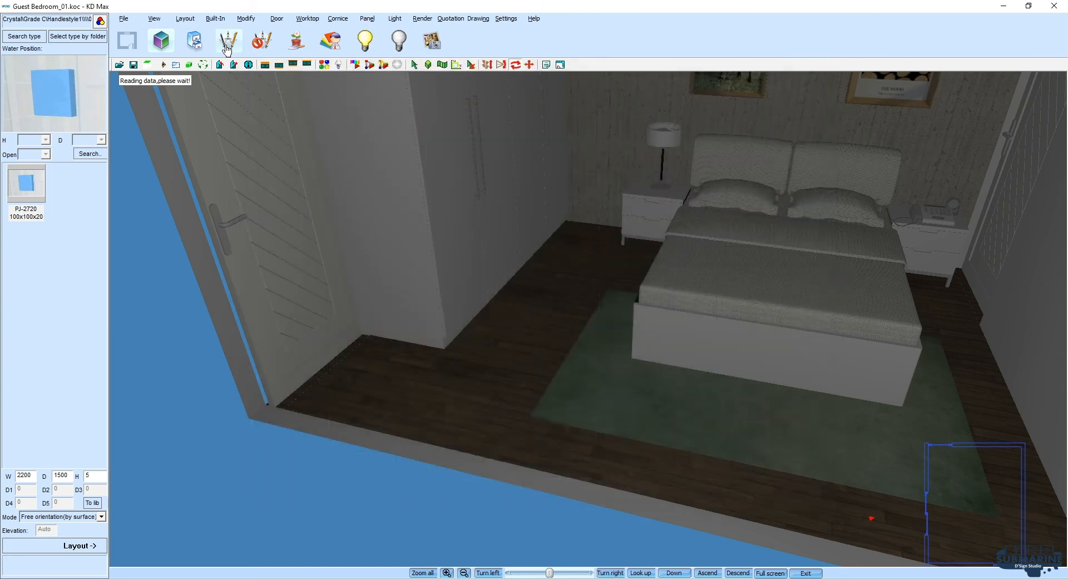
{"action": "key", "text": "ctrl+s"}
{"action": "key", "text": "Return"}
Pick up the wardrobe's white material in the material editor and browse for a texture file for it.
{"action": "key", "text": "m"}
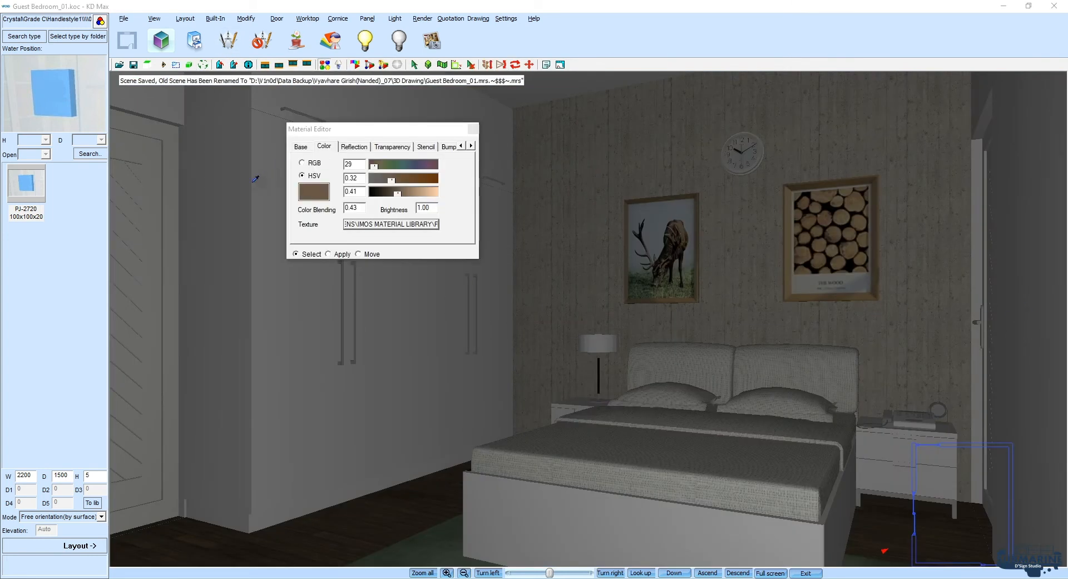
{"action": "left_click", "coordinate": [252, 182]}
{"action": "left_click", "coordinate": [411, 227]}
{"action": "left_click", "coordinate": [629, 283]}
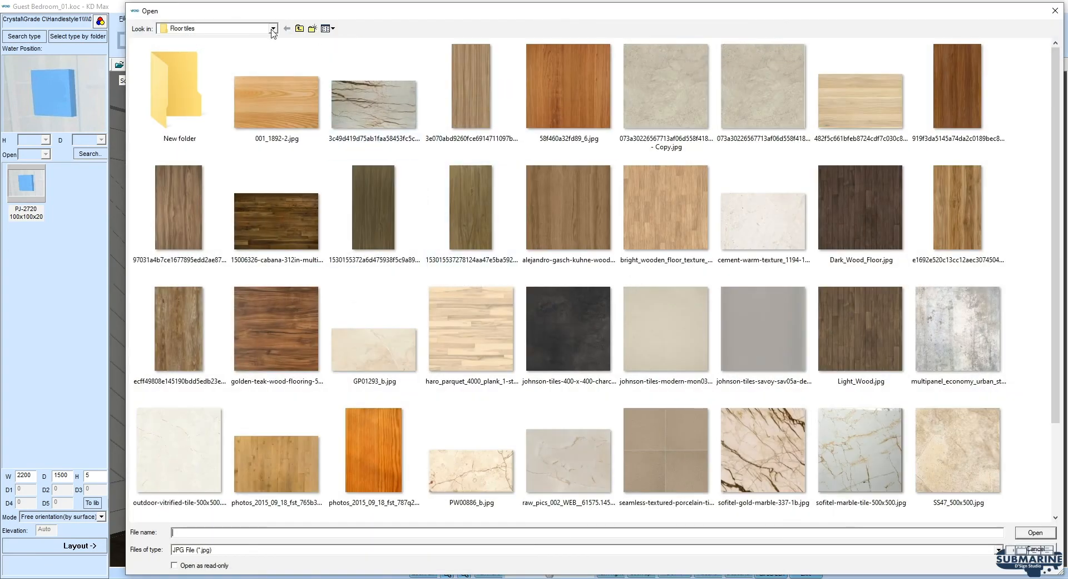
Switch to File Explorer and copy the path of the LAMINATE MR+ folder.
{"action": "left_click", "coordinate": [334, 578]}
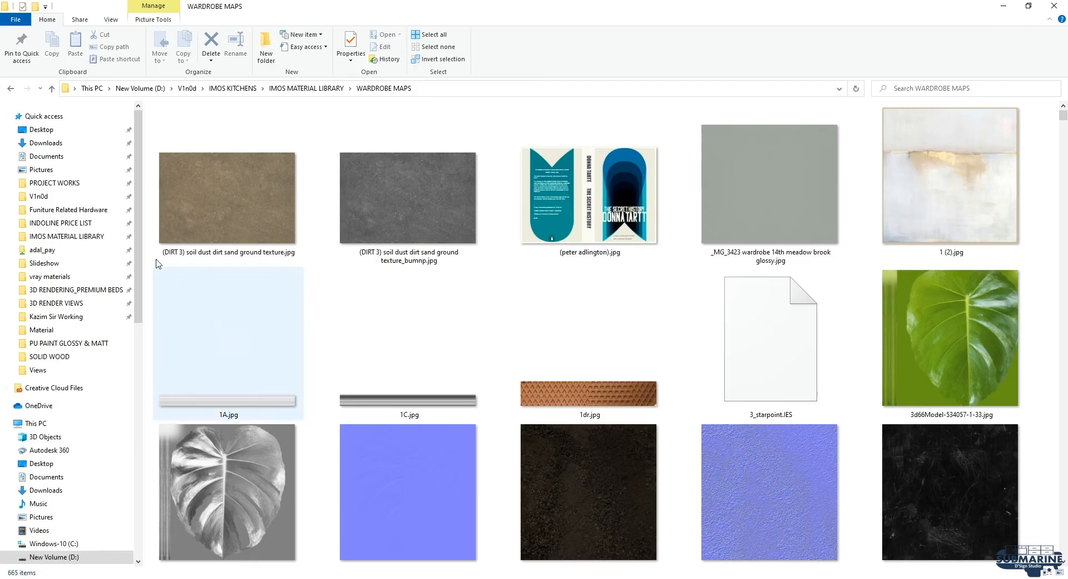
{"action": "left_click", "coordinate": [56, 317]}
{"action": "left_click", "coordinate": [537, 89]}
{"action": "left_click", "coordinate": [201, 312]}
{"action": "key", "text": "l"}
{"action": "key", "text": "Return"}
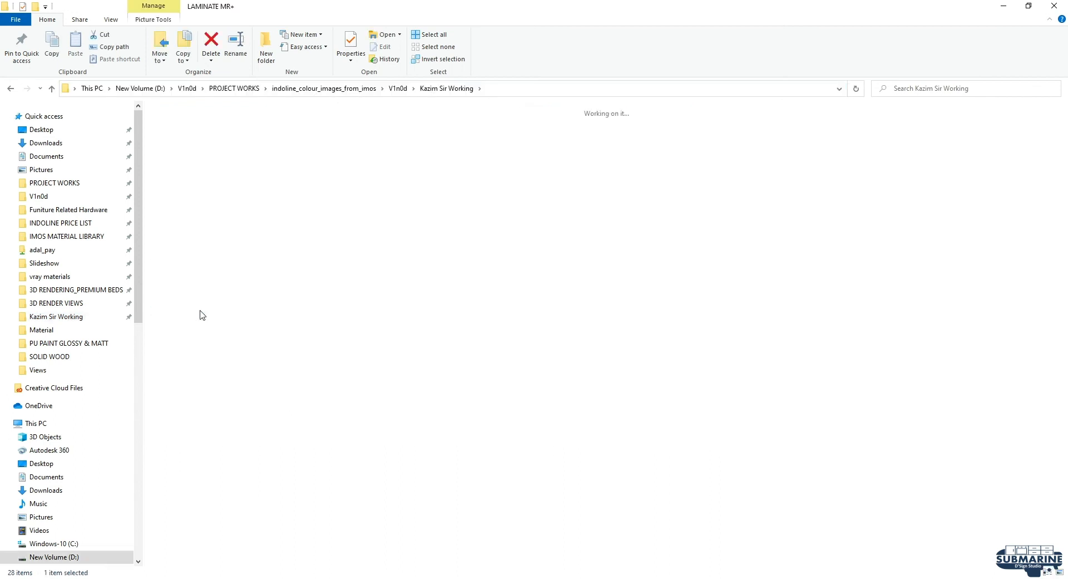
{"action": "left_click", "coordinate": [598, 89]}
{"action": "key", "text": "ctrl+c"}
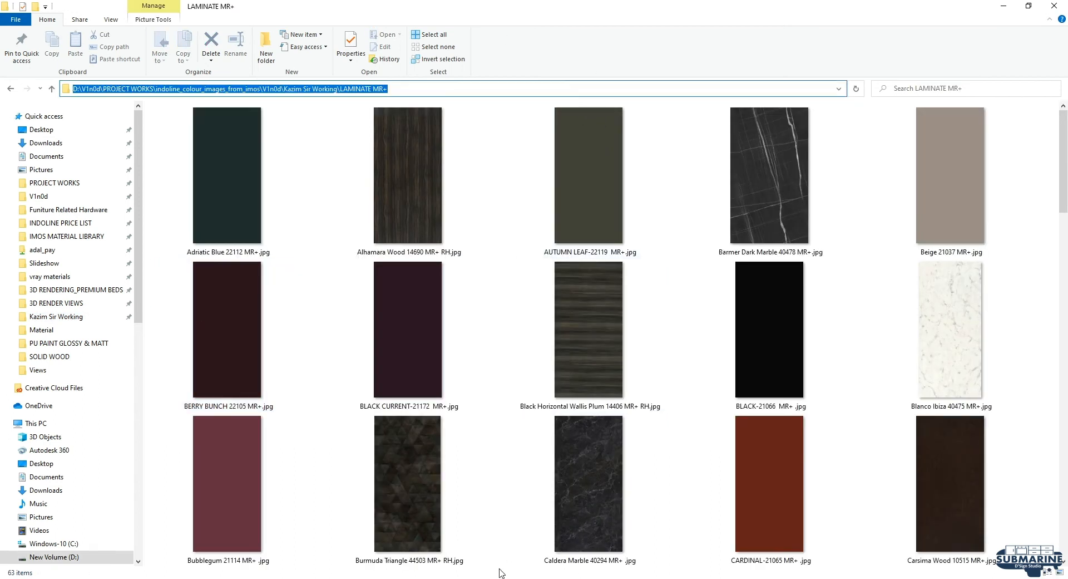
Return to KD Max and open the LAMINATE MR+ folder in the texture file browser using the copied path.
{"action": "left_click", "coordinate": [502, 574]}
{"action": "left_click", "coordinate": [514, 532]}
{"action": "key", "text": "ctrl+v"}
{"action": "key", "text": "Return"}
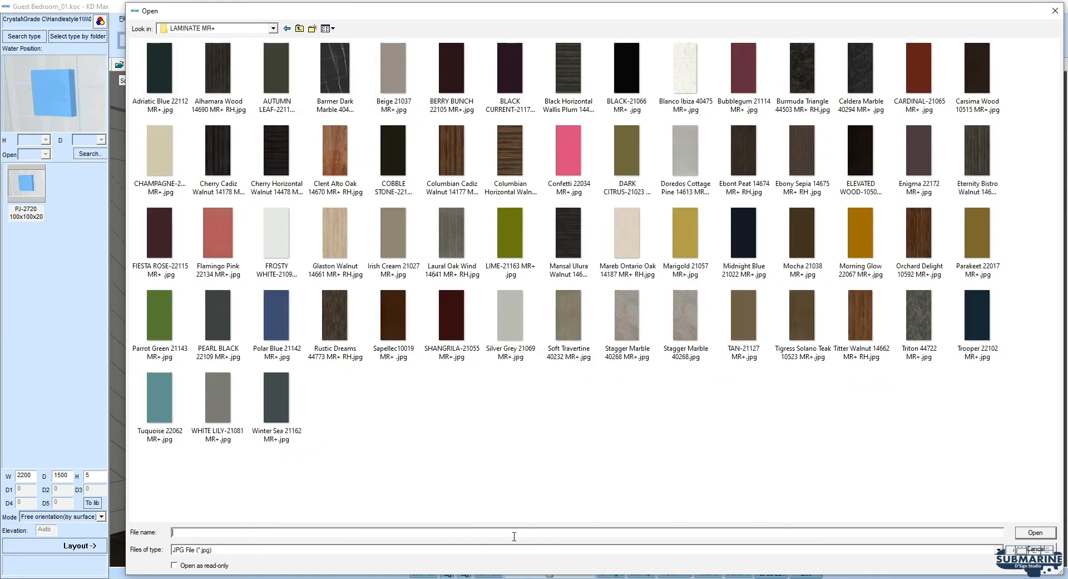
{"action": "scroll", "coordinate": [517, 263], "scroll_direction": "up", "scroll_amount": 2, "text": "ctrl"}
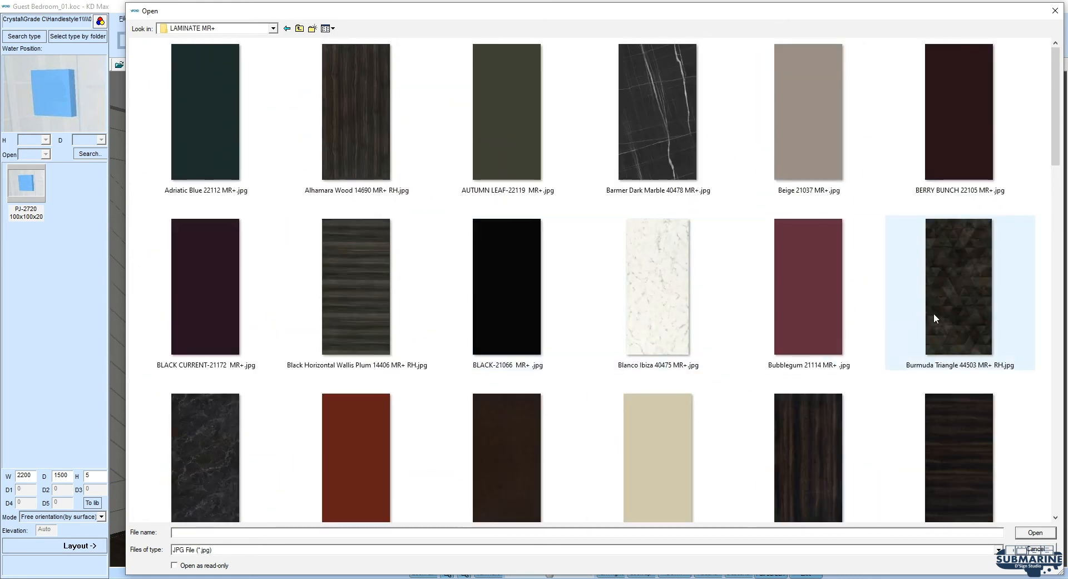
{"action": "scroll", "coordinate": [600, 382], "scroll_direction": "down", "scroll_amount": 3}
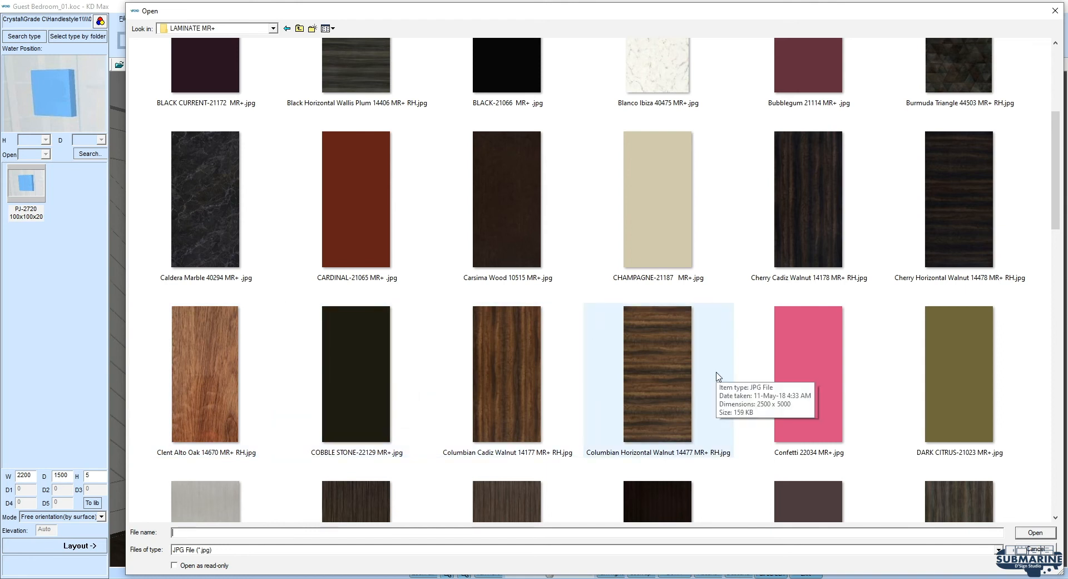
{"action": "scroll", "coordinate": [718, 370], "scroll_direction": "down", "scroll_amount": 3}
{"action": "scroll", "coordinate": [707, 373], "scroll_direction": "down", "scroll_amount": 3}
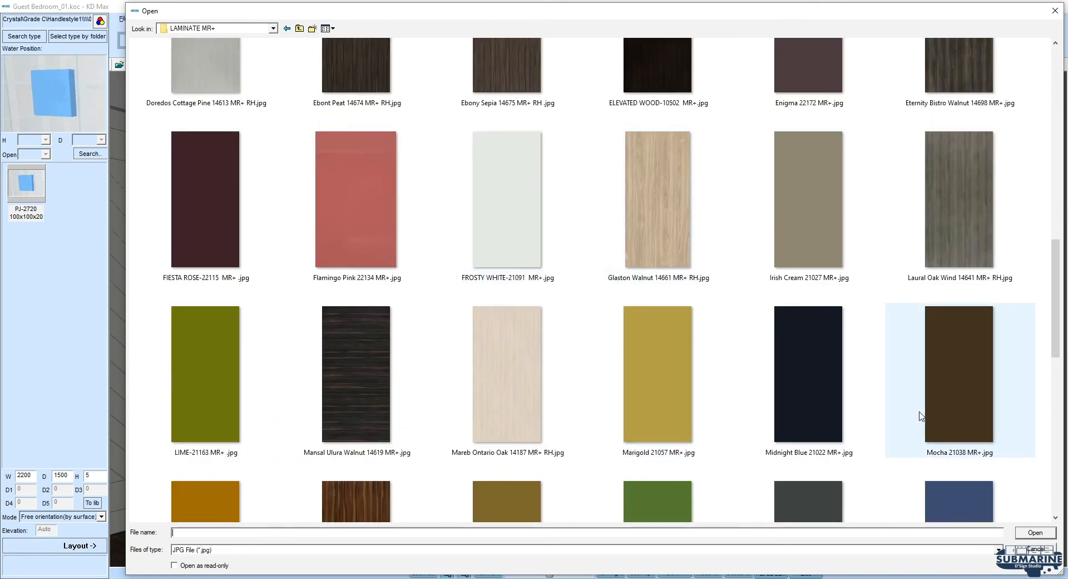
{"action": "scroll", "coordinate": [912, 412], "scroll_direction": "down", "scroll_amount": 4}
{"action": "scroll", "coordinate": [689, 371], "scroll_direction": "down", "scroll_amount": 2}
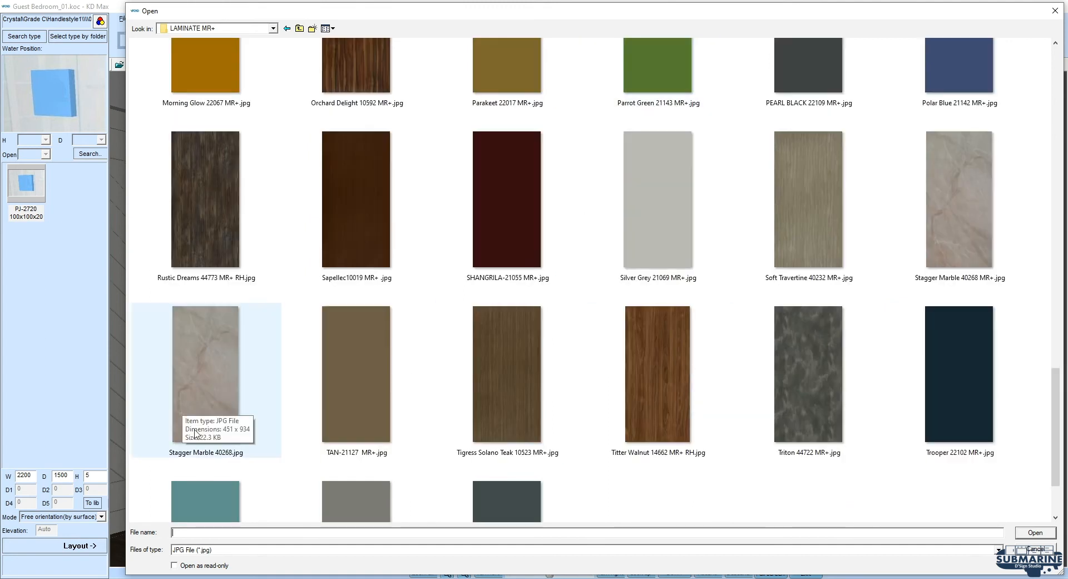
{"action": "left_click", "coordinate": [209, 242]}
{"action": "double_click", "coordinate": [222, 233]}
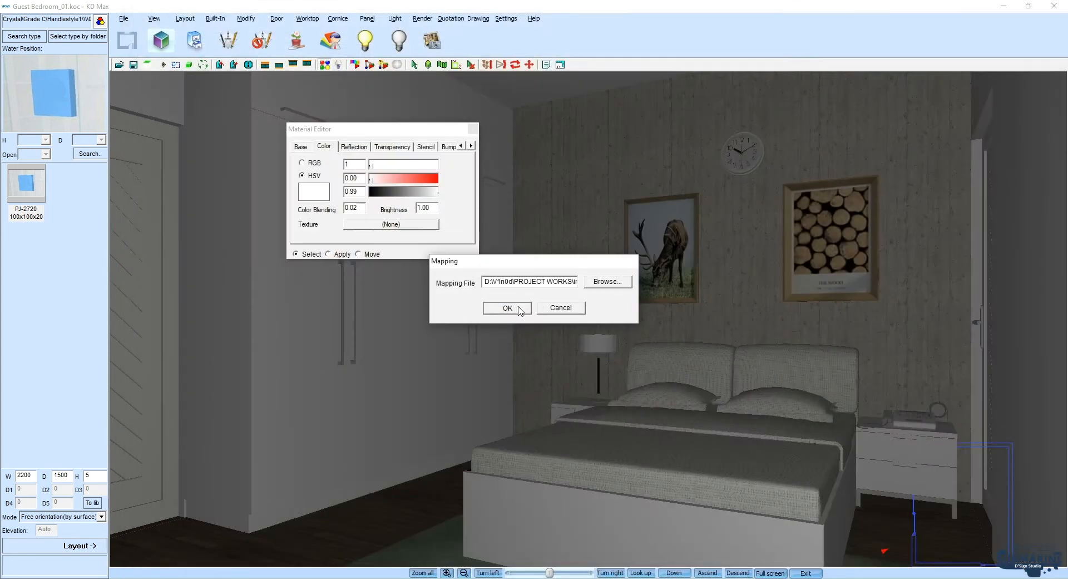
{"action": "left_click", "coordinate": [569, 307]}
{"action": "left_click", "coordinate": [553, 329]}
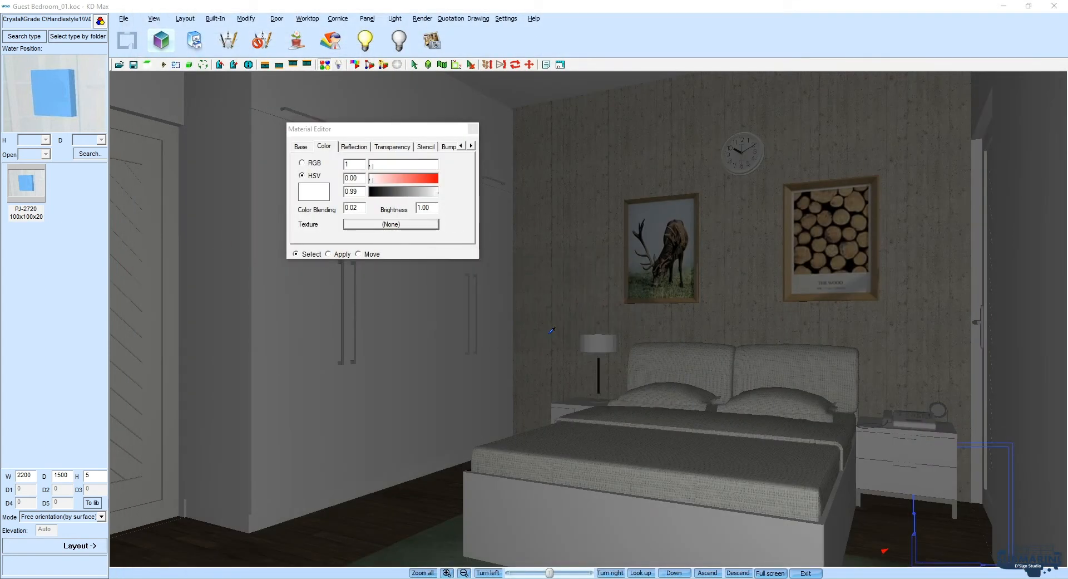
Set the wardrobe material's texture to Titter Walnut 14662 MR+ RH.jpg from the LAMINATE MR+ folder and close the material editor.
{"action": "left_click", "coordinate": [388, 224]}
{"action": "left_click", "coordinate": [606, 282]}
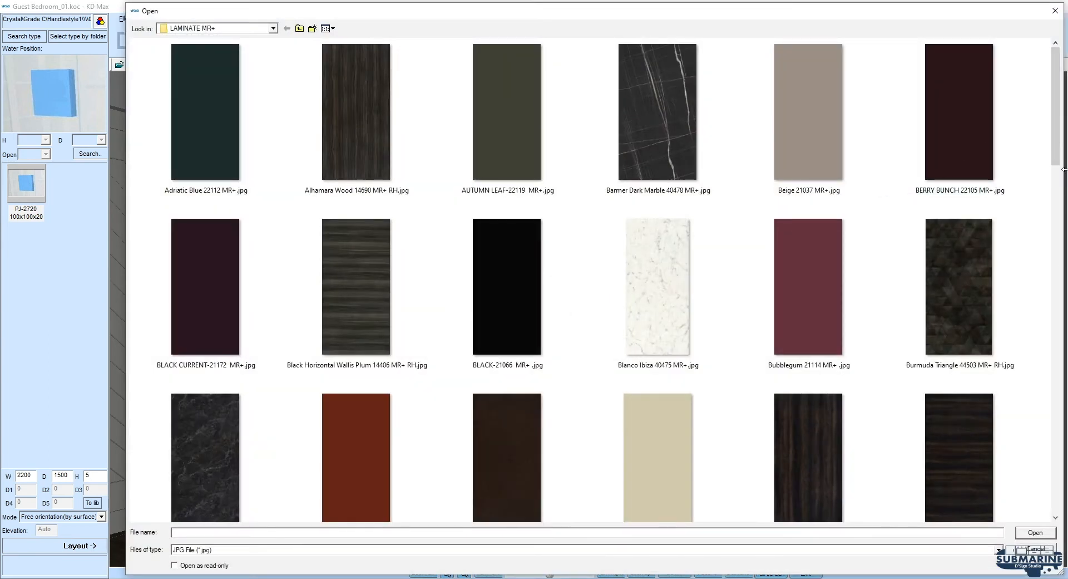
{"action": "left_click_drag", "start_coordinate": [1056, 146], "coordinate": [1059, 504]}
{"action": "left_click", "coordinate": [661, 263]}
{"action": "double_click", "coordinate": [667, 255]}
{"action": "left_click", "coordinate": [507, 307]}
{"action": "left_click", "coordinate": [472, 128]}
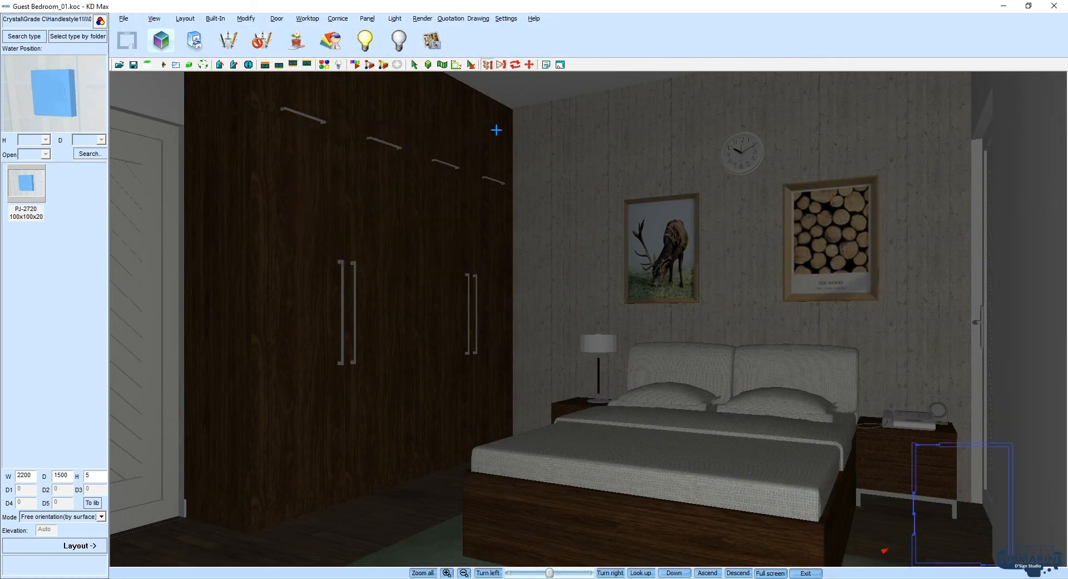
Restore the camera view facing the wardrobe and bed, and save the scene.
{"action": "key", "text": "r"}
{"action": "left_click_drag", "start_coordinate": [624, 322], "coordinate": [431, 288]}
{"action": "left_click", "coordinate": [204, 65]}
{"action": "key", "text": "ctrl+s"}
{"action": "key", "text": "Return"}
Turn the four ceiling lights into light sources of 60 watts each.
{"action": "middle_click_drag", "start_coordinate": [849, 348], "coordinate": [773, 359]}
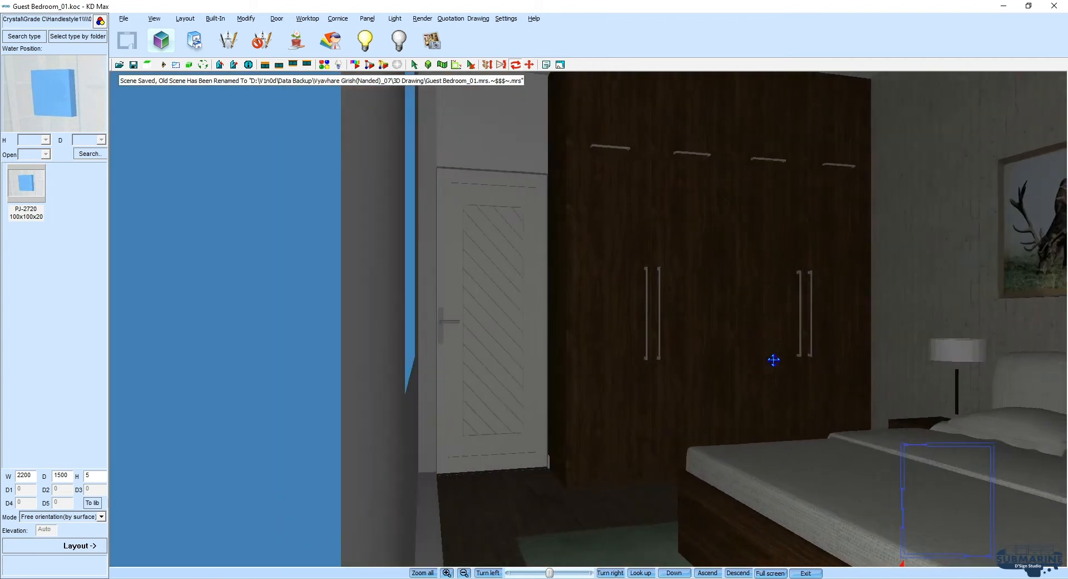
{"action": "scroll", "coordinate": [774, 360], "scroll_direction": "down", "scroll_amount": 5}
{"action": "middle_click_drag", "start_coordinate": [766, 221], "coordinate": [589, 300]}
{"action": "left_click", "coordinate": [339, 65]}
{"action": "left_click_drag", "start_coordinate": [779, 158], "coordinate": [391, 279]}
{"action": "left_click", "coordinate": [254, 99]}
{"action": "left_click", "coordinate": [263, 118]}
Make the bedside lamp a General Light with a warm yellow colour (HSV 57, 0.14, 1.00) and a power of 1125 watts.
{"action": "left_click_drag", "start_coordinate": [753, 338], "coordinate": [620, 390]}
{"action": "left_click", "coordinate": [290, 98]}
{"action": "left_click", "coordinate": [262, 110]}
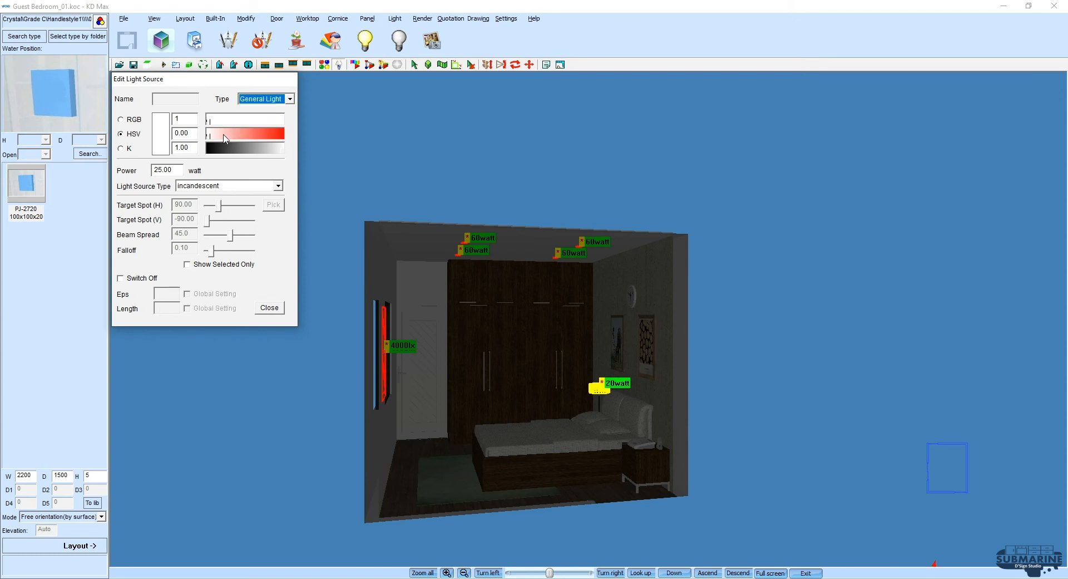
{"action": "left_click", "coordinate": [217, 133]}
{"action": "left_click", "coordinate": [219, 121]}
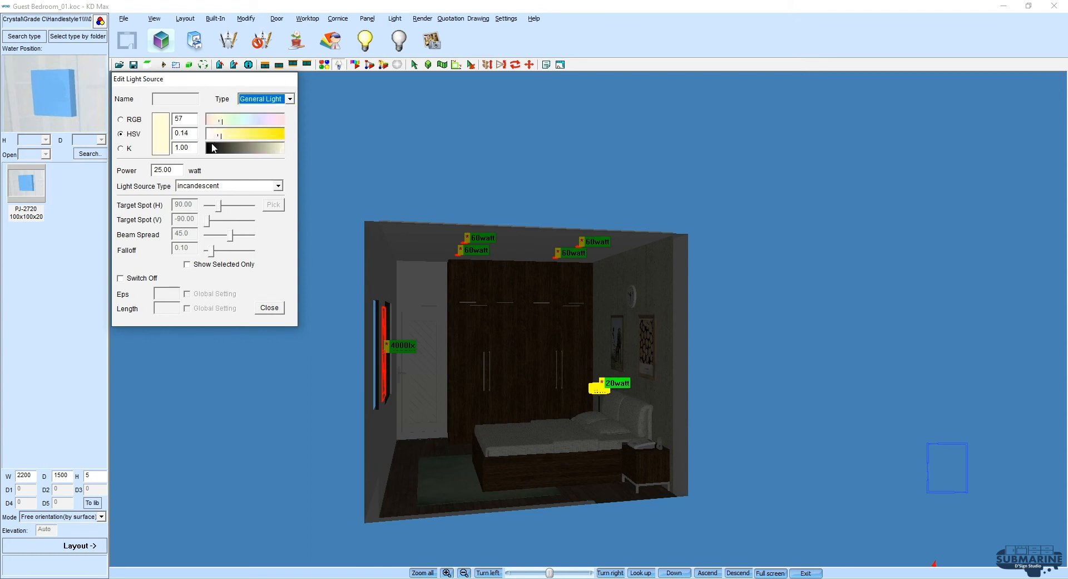
{"action": "left_click", "coordinate": [156, 171]}
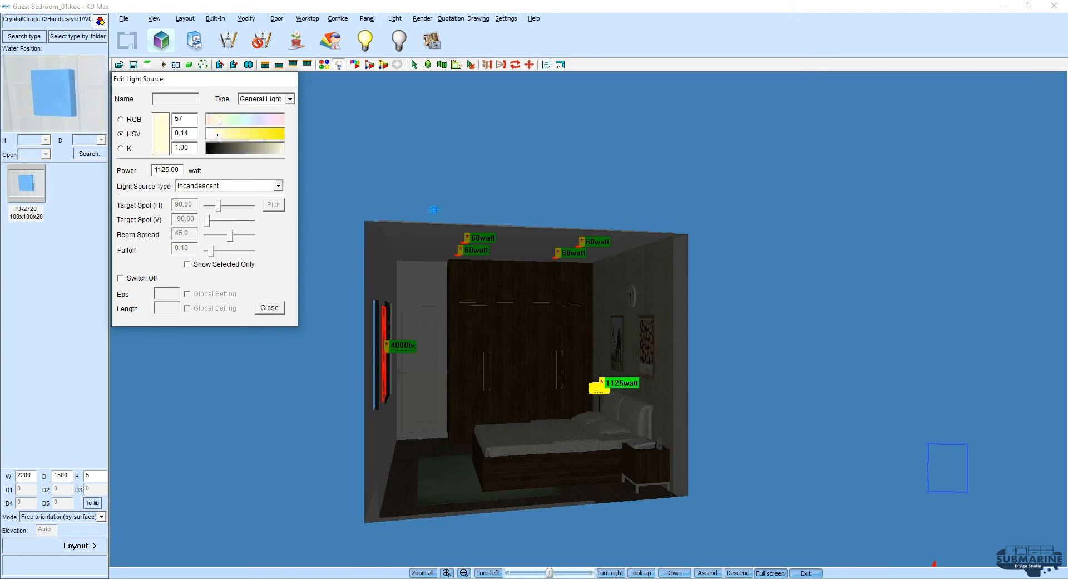
Make the window a Sunlight source of 8000 lx and aim it at about 328 horizontal and -44 vertical, towards the bed's foot.
{"action": "left_click", "coordinate": [384, 389]}
{"action": "left_click", "coordinate": [289, 98]}
{"action": "left_click", "coordinate": [266, 126]}
{"action": "left_click", "coordinate": [429, 470]}
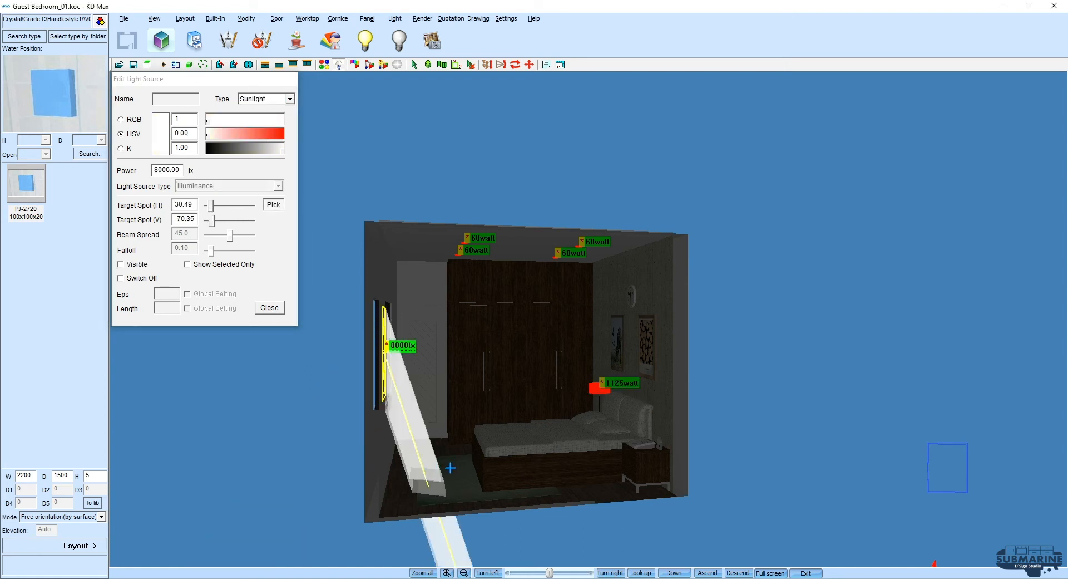
{"action": "left_click", "coordinate": [450, 467]}
{"action": "left_click", "coordinate": [486, 472]}
{"action": "left_click", "coordinate": [269, 307]}
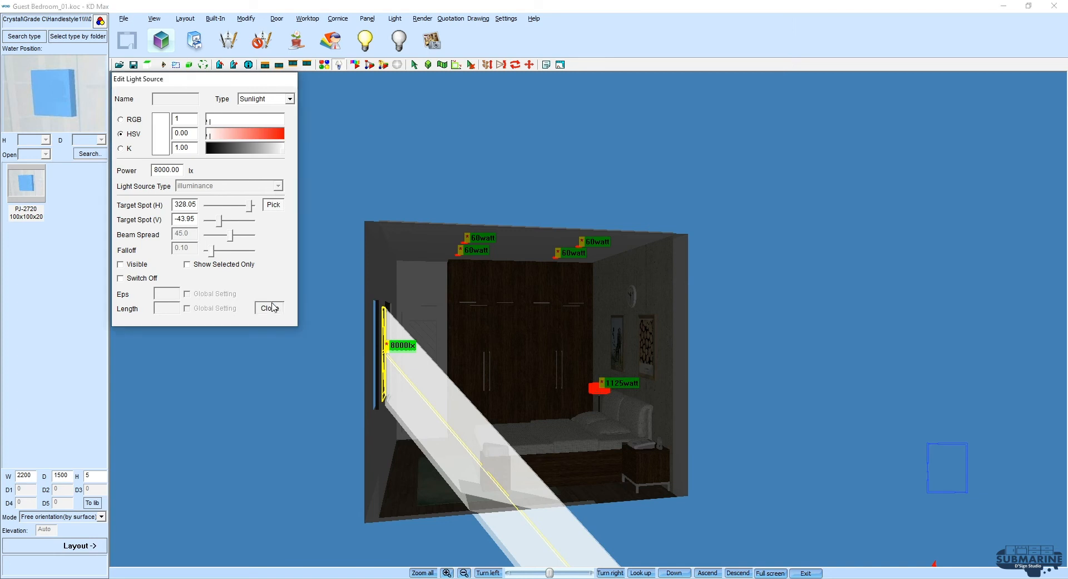
Show the saved camera view full screen, run a high-precision indoor radiosity calculation, and stop it once the room is fully lit.
{"action": "left_click", "coordinate": [202, 64]}
{"action": "left_click", "coordinate": [773, 571]}
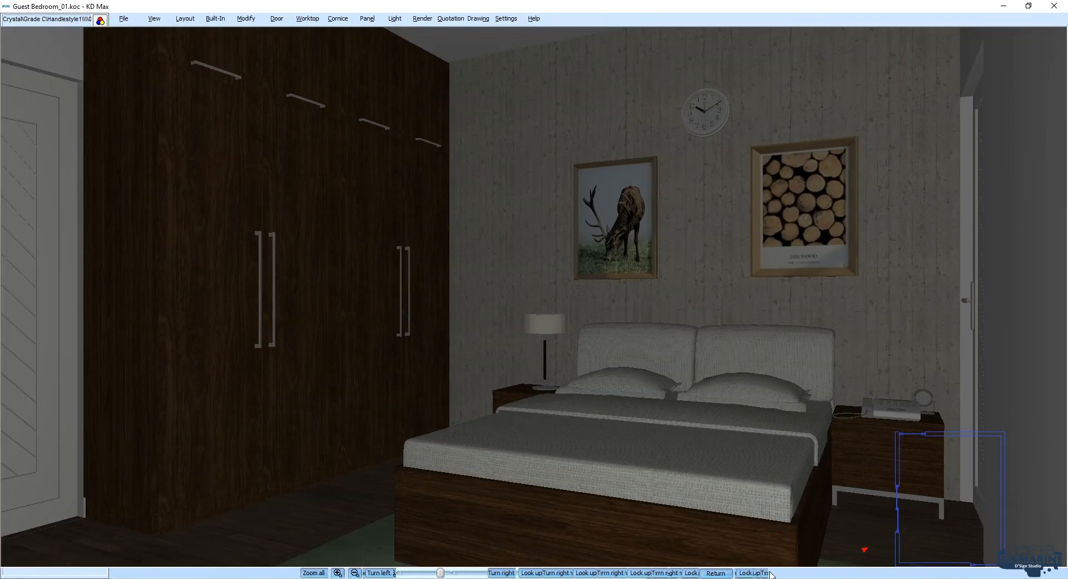
{"action": "left_click", "coordinate": [272, 20]}
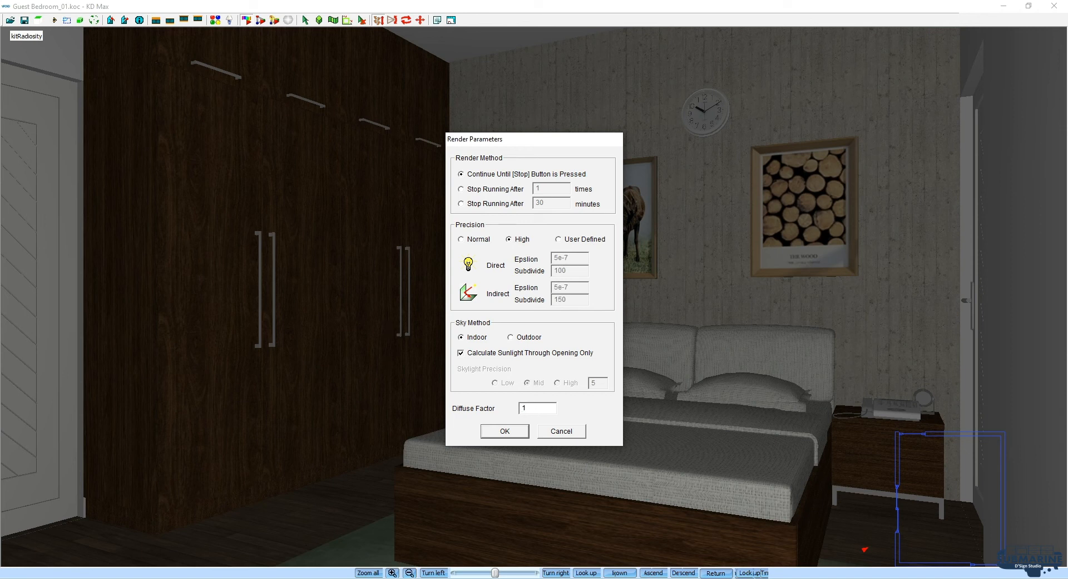
{"action": "left_click", "coordinate": [505, 432]}
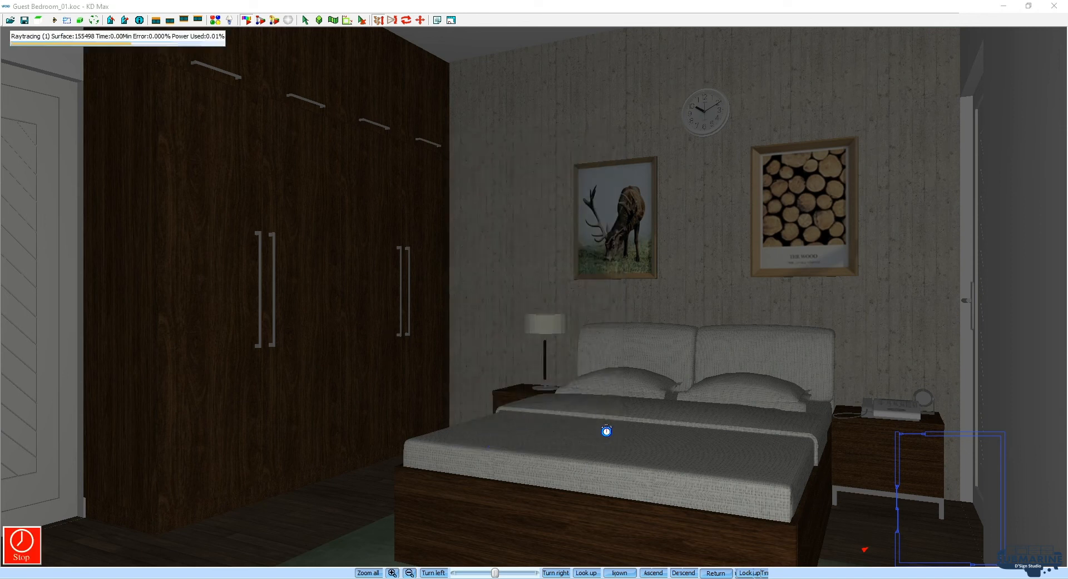
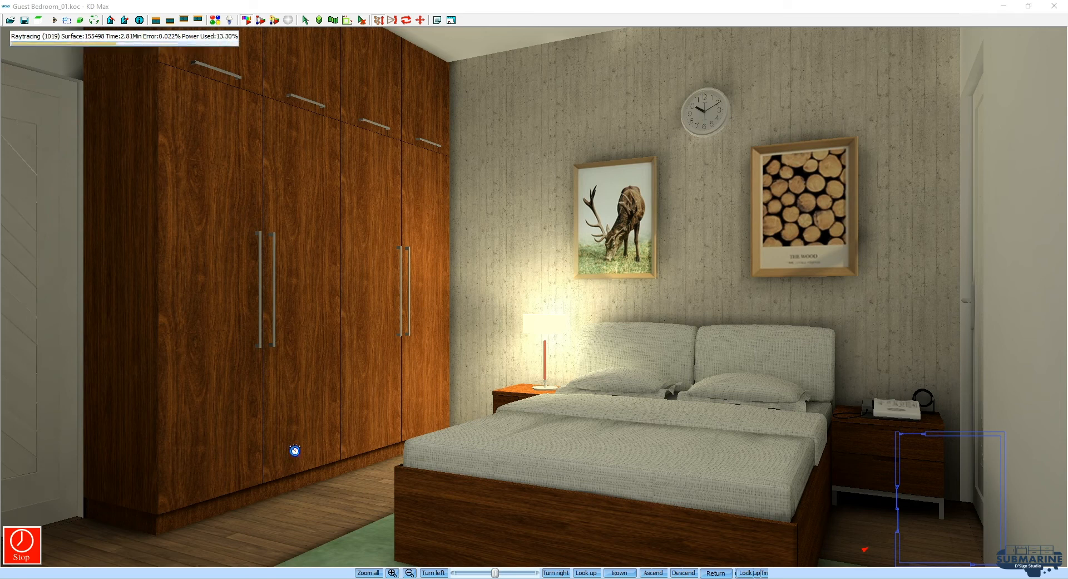
{"action": "left_click", "coordinate": [22, 544]}
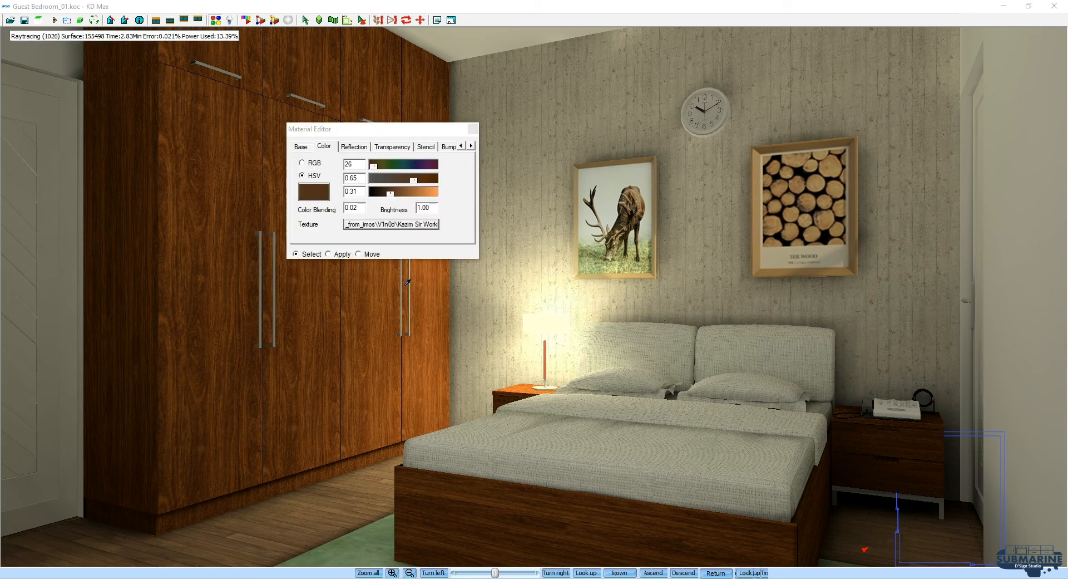
Try the Clent Alto Oak 14670 MR+ RH laminate texture on the wardrobe's wood material.
{"action": "left_click", "coordinate": [224, 254]}
{"action": "left_click", "coordinate": [436, 224]}
{"action": "left_click", "coordinate": [607, 282]}
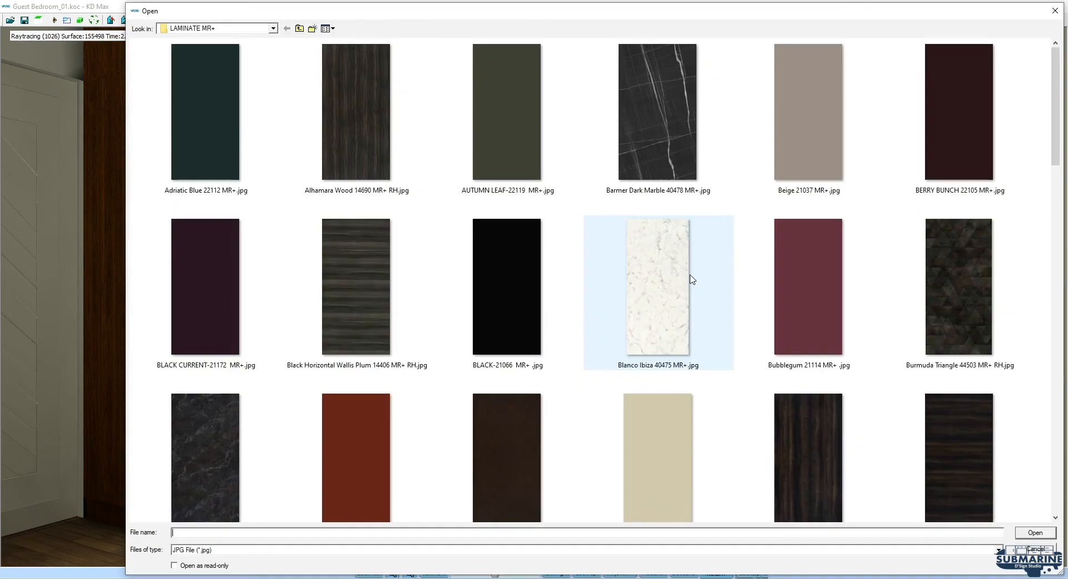
{"action": "scroll", "coordinate": [305, 323], "scroll_direction": "down", "scroll_amount": 5}
{"action": "double_click", "coordinate": [289, 400]}
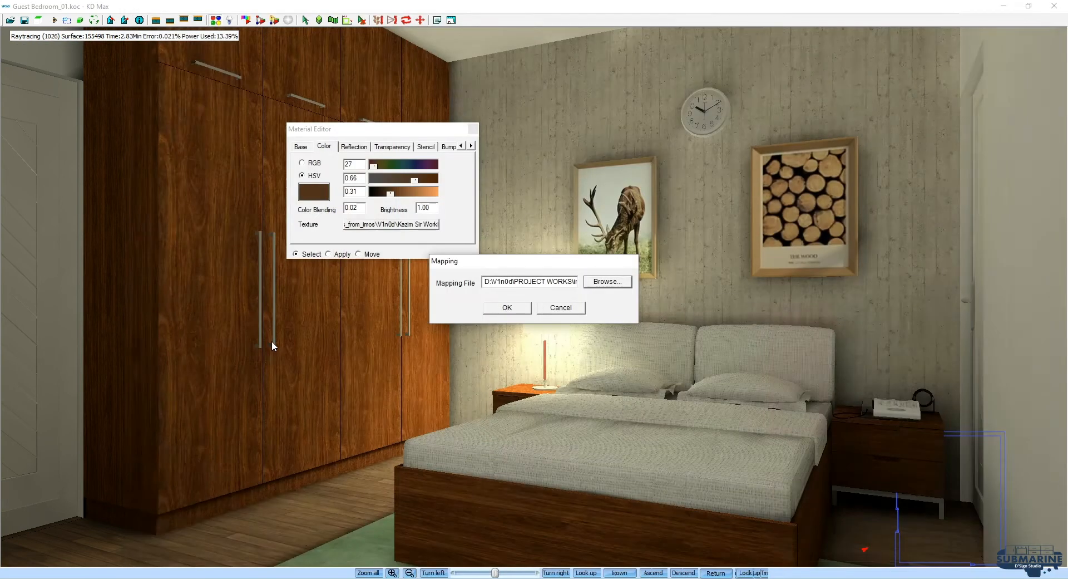
{"action": "left_click", "coordinate": [485, 309]}
Replace the wardrobe material's texture with the light walnut laminate image 14661 MR+ RH.
{"action": "left_click", "coordinate": [389, 225]}
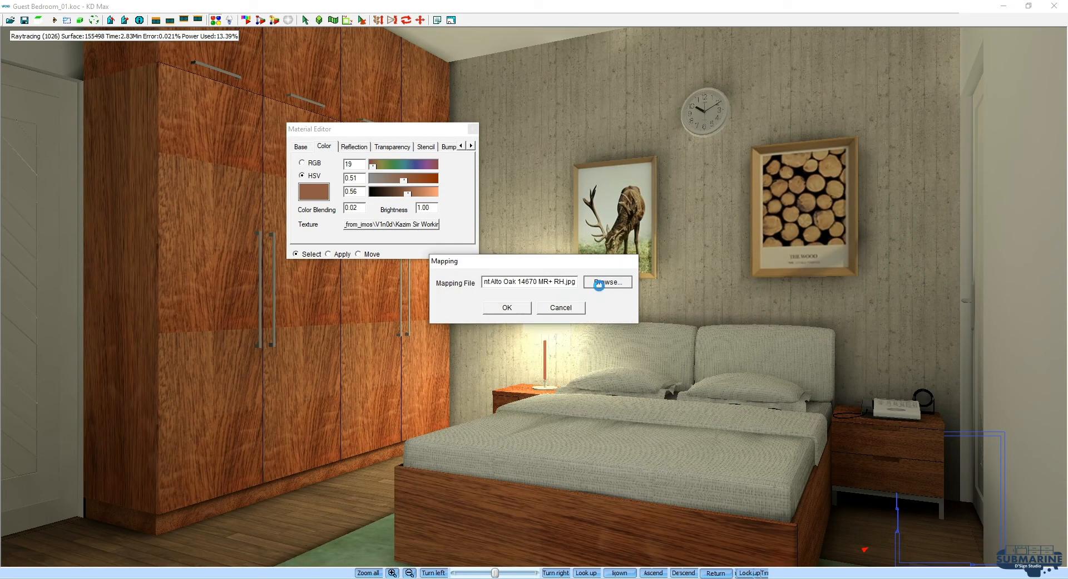
{"action": "left_click", "coordinate": [608, 281]}
{"action": "scroll", "coordinate": [844, 378], "scroll_direction": "down", "scroll_amount": 5}
{"action": "double_click", "coordinate": [682, 450]}
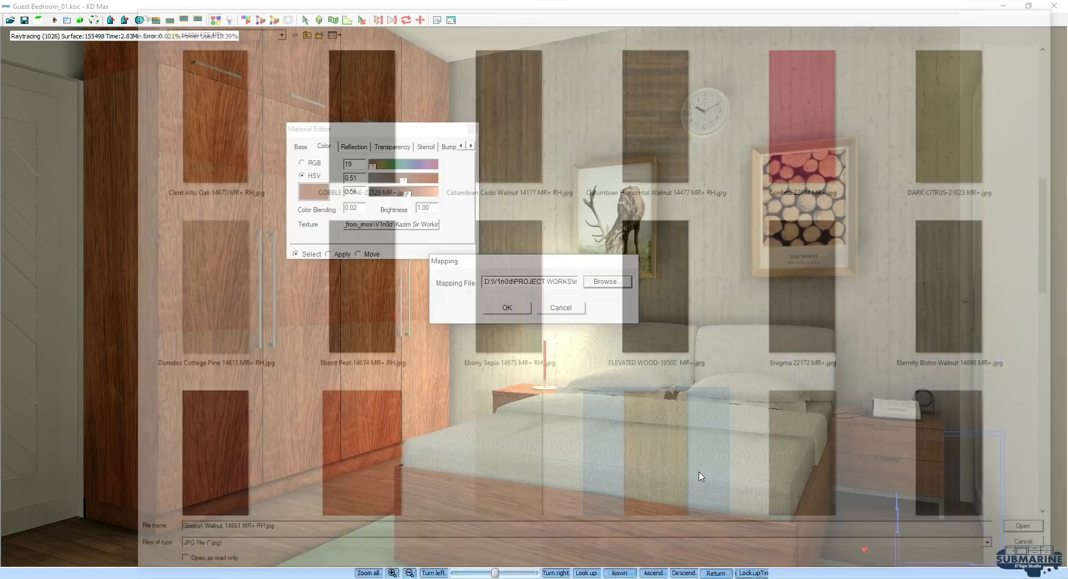
{"action": "left_click", "coordinate": [507, 309]}
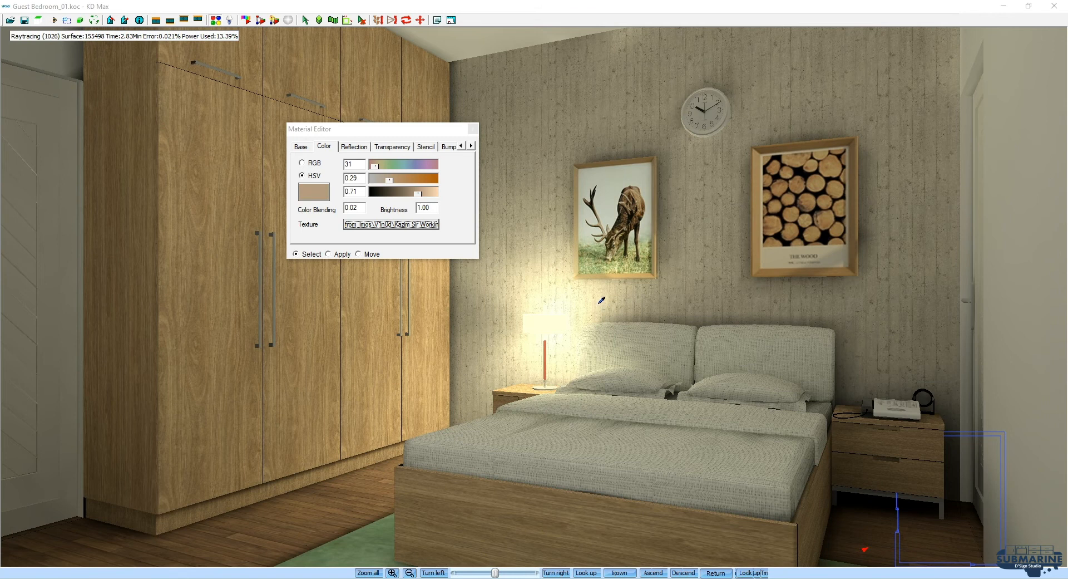
{"action": "left_click", "coordinate": [472, 128]}
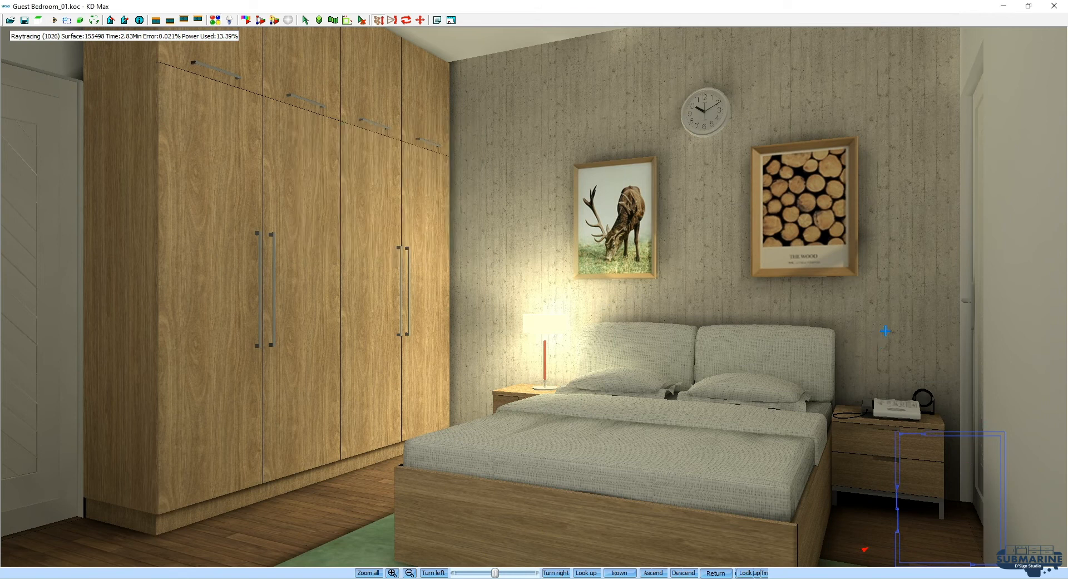
Fit the laminate mapping as one group across the wardrobe's four tall doors and four upper doors, with 4 x 2 repeats.
{"action": "left_click", "coordinate": [200, 268]}
{"action": "left_click", "coordinate": [304, 258]}
{"action": "left_click", "coordinate": [392, 260]}
{"action": "left_click", "coordinate": [436, 261]}
{"action": "left_click", "coordinate": [217, 52]}
{"action": "left_click", "coordinate": [298, 75]}
{"action": "left_click", "coordinate": [365, 94]}
{"action": "left_click", "coordinate": [446, 113]}
{"action": "right_click", "coordinate": [490, 149]}
{"action": "left_click", "coordinate": [509, 356]}
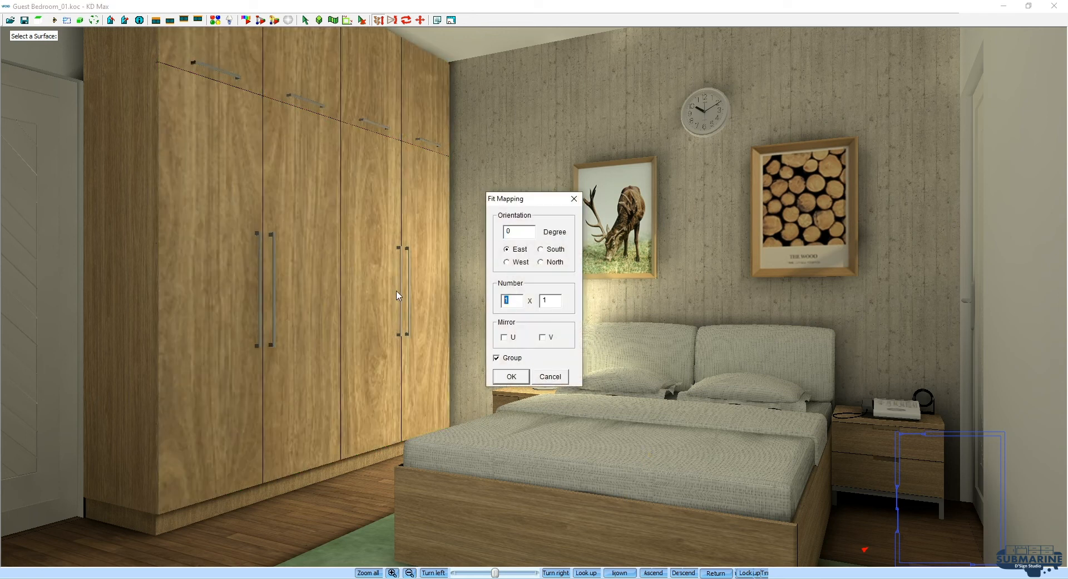
{"action": "type", "text": "42"}
{"action": "key", "text": "Return"}
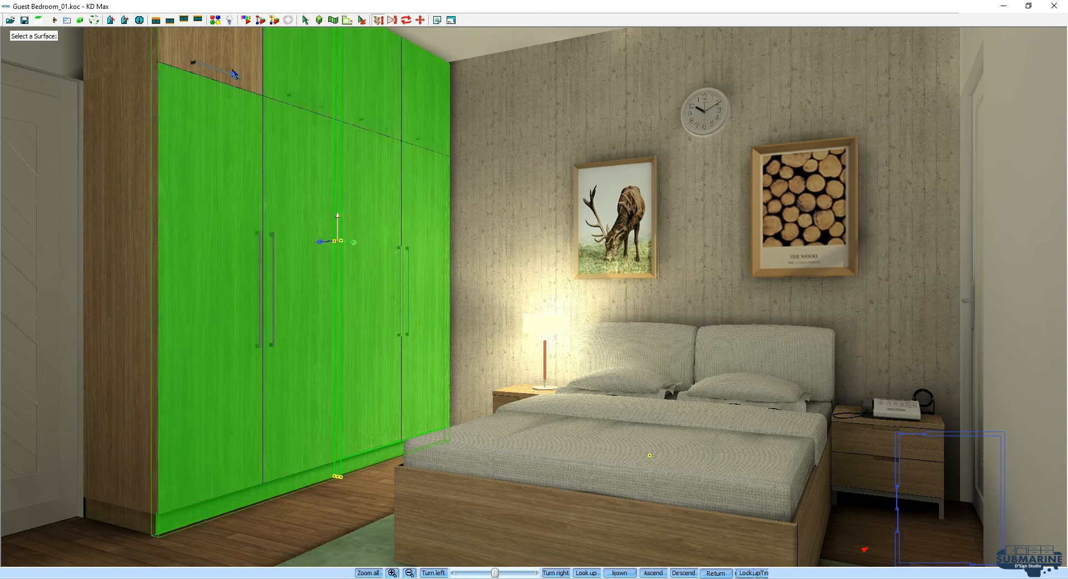
Refit the grouped laminate mapping on the wardrobe's doors and plinth, and fit it to the wardrobe's side with 1 x 2 repeats.
{"action": "left_click", "coordinate": [290, 79]}
{"action": "left_click", "coordinate": [507, 359]}
{"action": "double_click", "coordinate": [513, 298]}
{"action": "key", "text": "Return"}
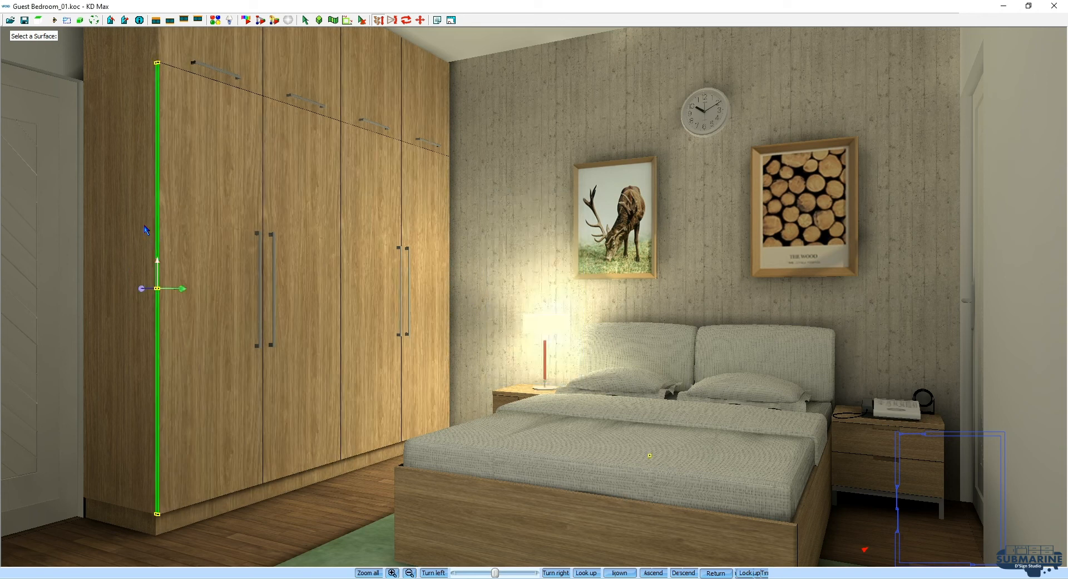
{"action": "left_click", "coordinate": [141, 519]}
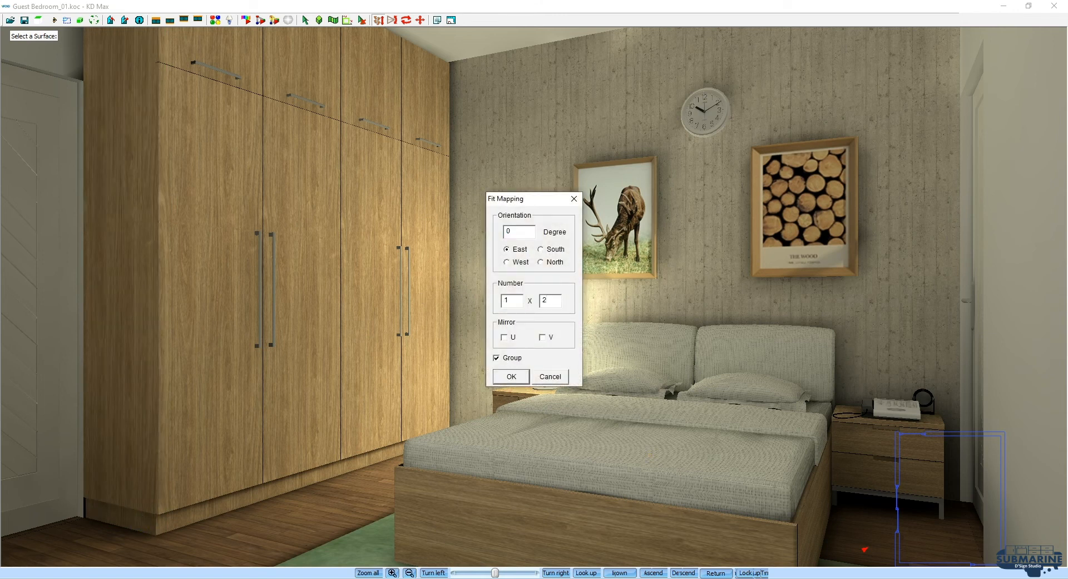
{"action": "key", "text": "Return"}
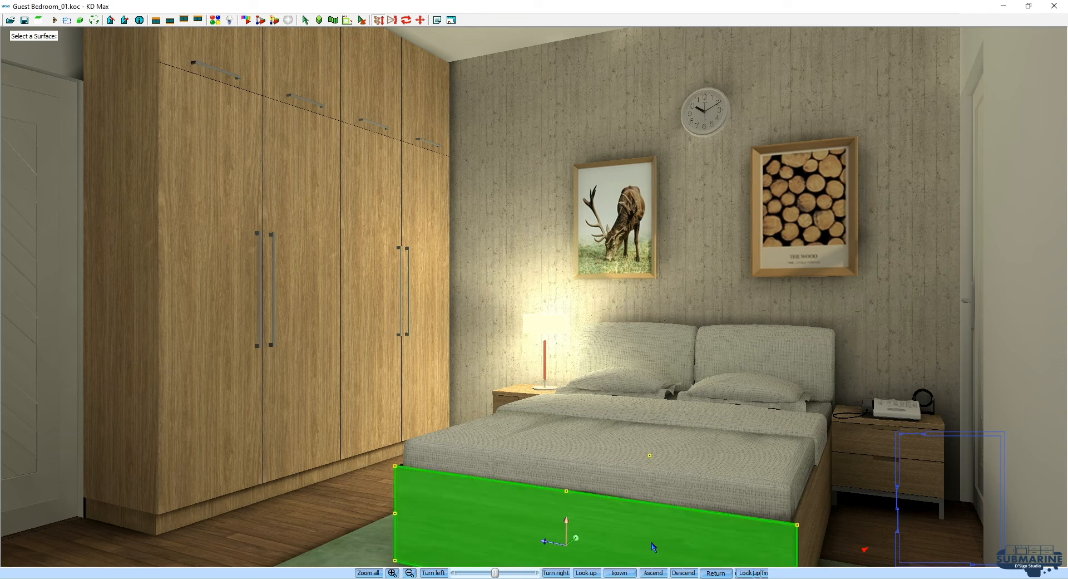
{"action": "left_click", "coordinate": [899, 449]}
{"action": "left_click", "coordinate": [897, 473]}
{"action": "left_click", "coordinate": [892, 424]}
{"action": "left_click", "coordinate": [504, 404]}
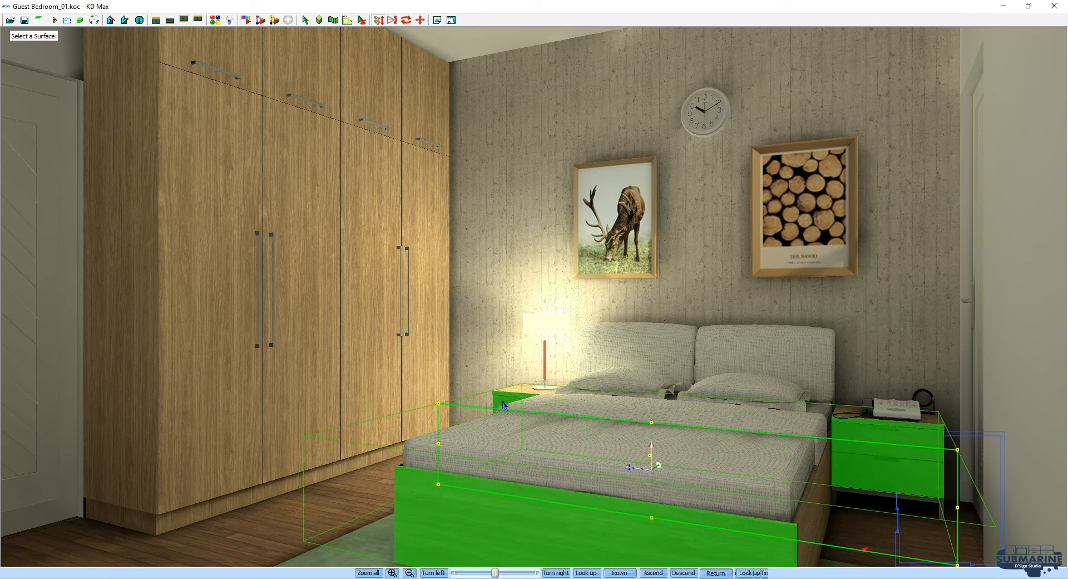
{"action": "left_click", "coordinate": [584, 393]}
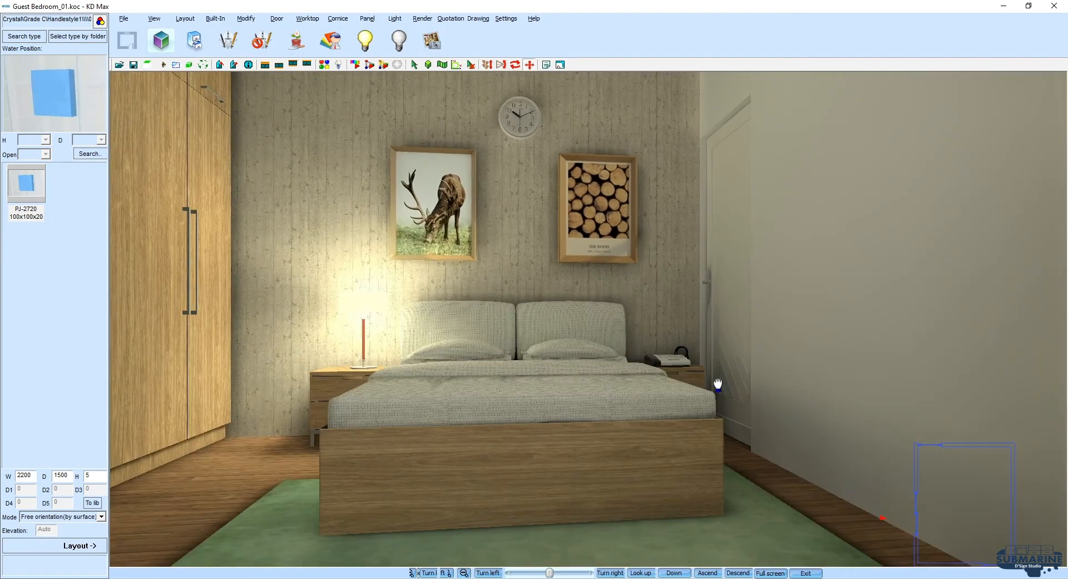
Fit the laminate mapping as one group on both nightstands' fronts and the bed's footboard, with 4 x 1 repeats.
{"action": "mouse_move", "coordinate": [718, 384]}
{"action": "middle_mouse_down"}
{"action": "mouse_move", "coordinate": [708, 375]}
{"action": "mouse_move", "coordinate": [709, 390]}
{"action": "middle_mouse_up"}
{"action": "left_click", "coordinate": [397, 351]}
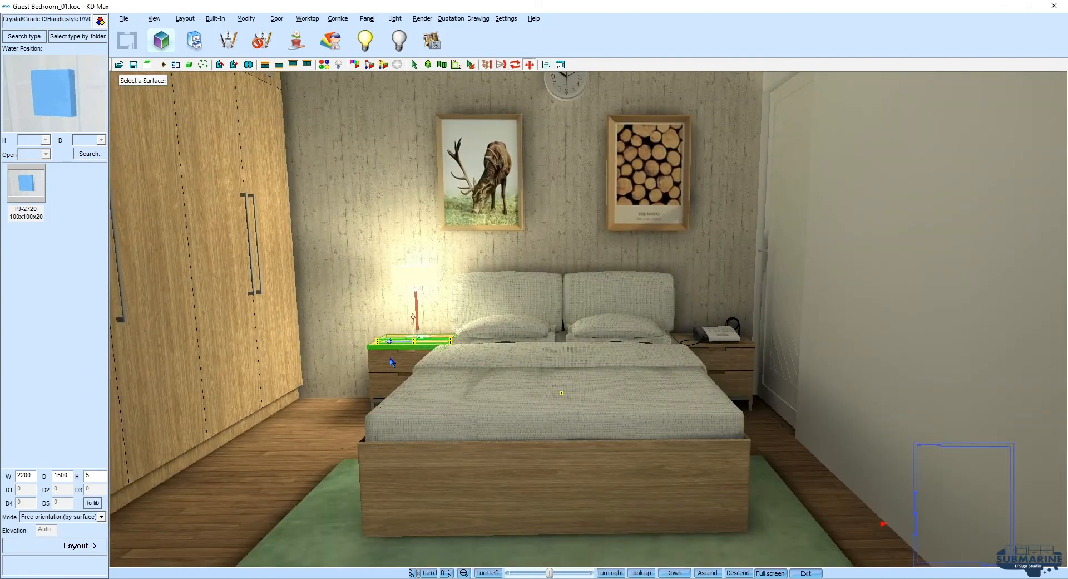
{"action": "left_click", "coordinate": [727, 346]}
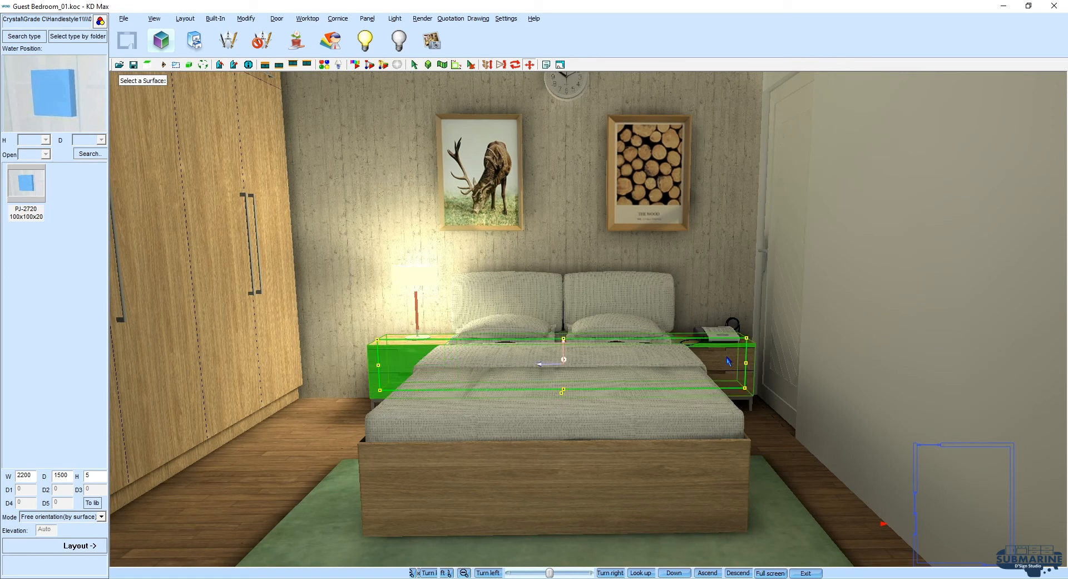
{"action": "left_click", "coordinate": [726, 356]}
{"action": "left_click", "coordinate": [727, 381]}
{"action": "left_click", "coordinate": [683, 459]}
{"action": "right_click", "coordinate": [707, 385]}
{"action": "left_click", "coordinate": [517, 357]}
{"action": "double_click", "coordinate": [509, 300]}
{"action": "type", "text": "4"}
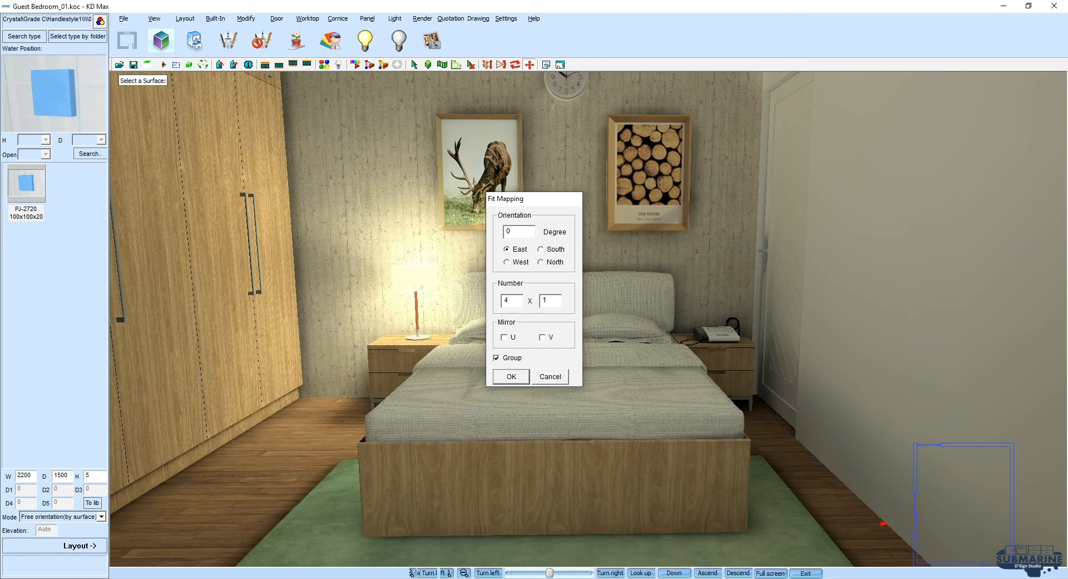
{"action": "key", "text": "Return"}
Fit the laminate mapping as a group on the bed's side board facing the window, with 4 x 1 repeats.
{"action": "middle_click_drag", "start_coordinate": [718, 327], "coordinate": [616, 331]}
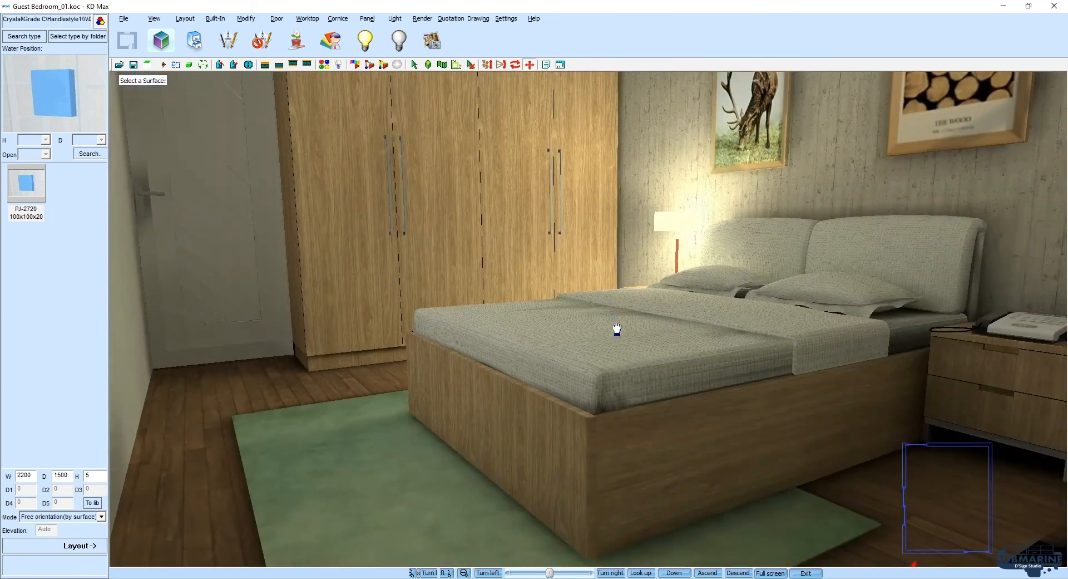
{"action": "left_click", "coordinate": [702, 444]}
{"action": "left_click", "coordinate": [704, 449]}
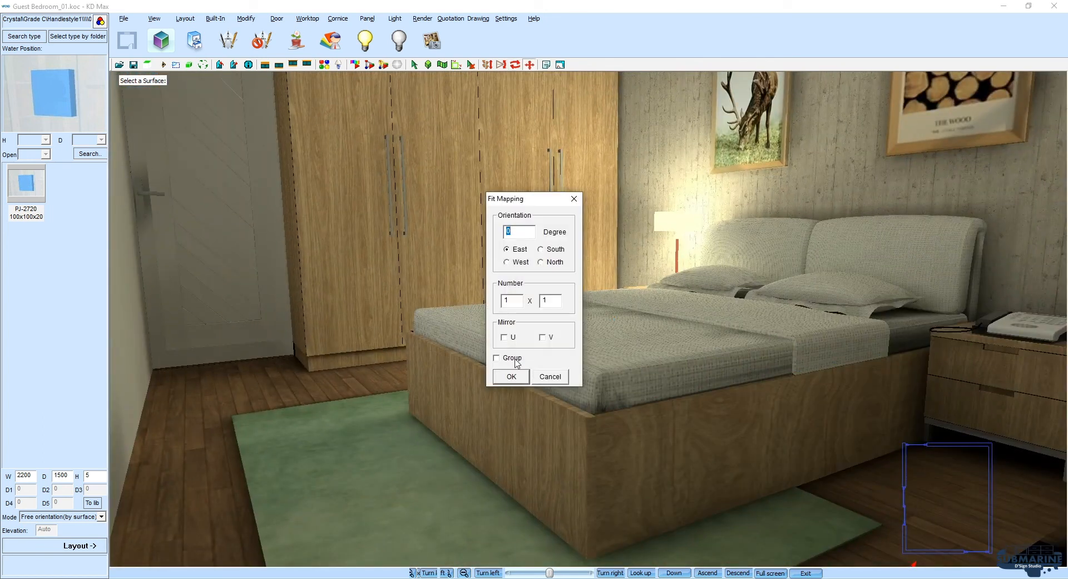
{"action": "type", "text": "4"}
{"action": "key", "text": "Tab"}
{"action": "type", "text": "2"}
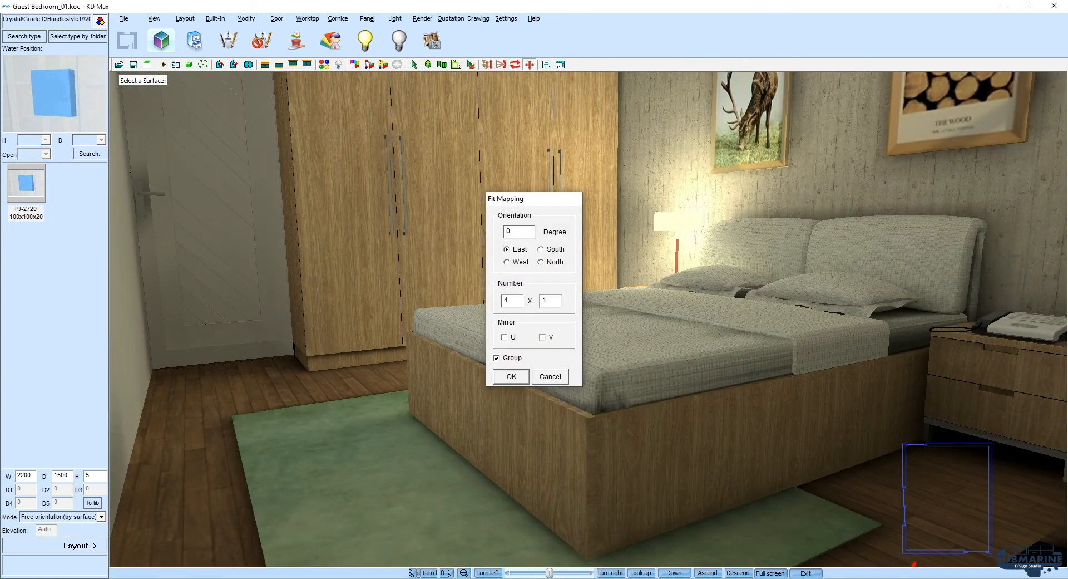
{"action": "key", "text": "Return"}
Apply the light wood laminate material to the black side board on the lamp side of the bed.
{"action": "middle_click_drag", "start_coordinate": [353, 291], "coordinate": [682, 375]}
{"action": "key", "text": "m"}
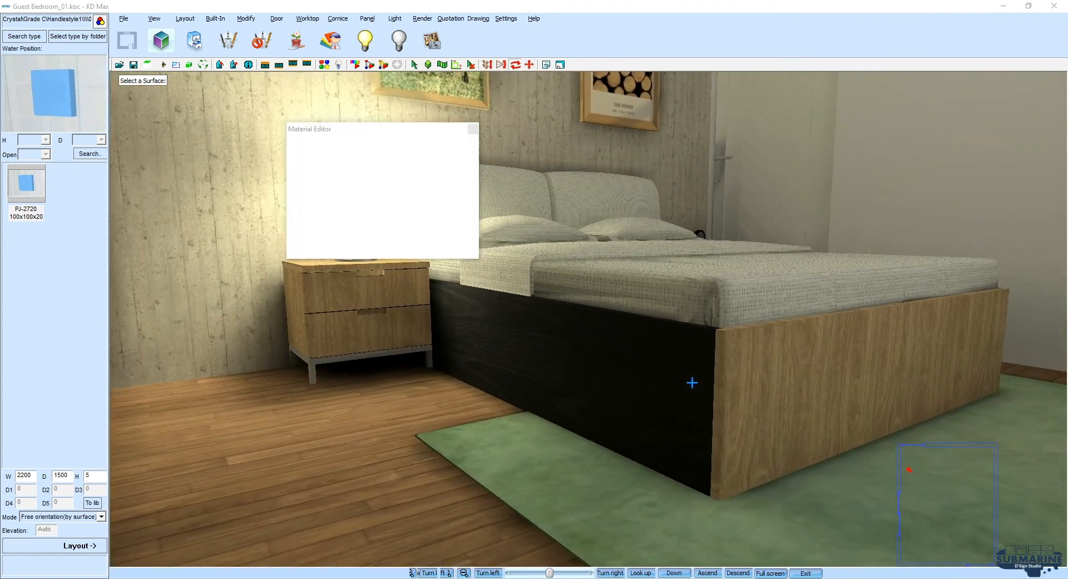
{"action": "left_click", "coordinate": [339, 254]}
{"action": "left_click", "coordinate": [515, 337]}
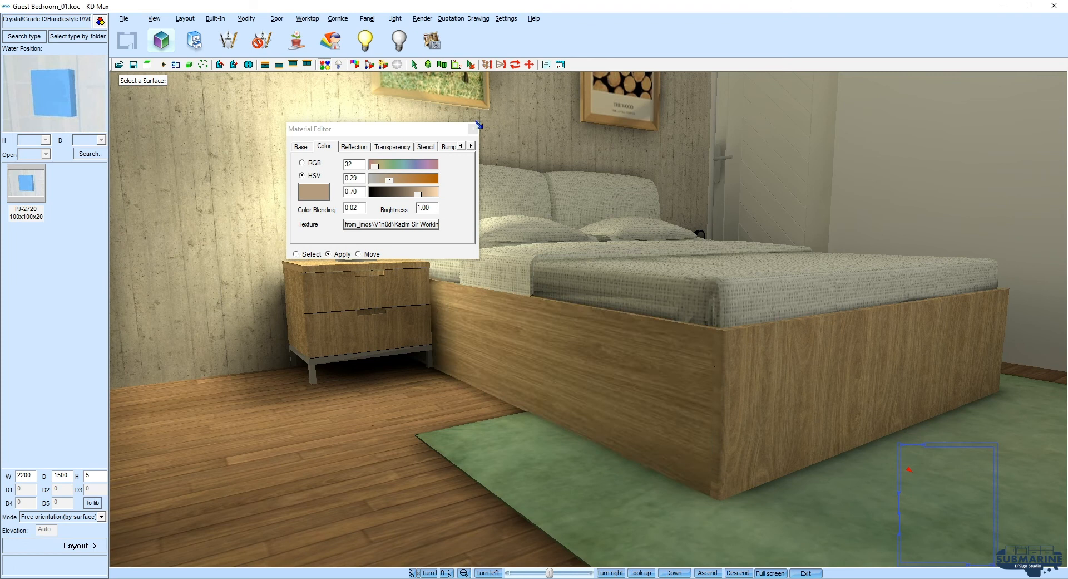
{"action": "left_click", "coordinate": [473, 129]}
Fit the laminate mapping as a group on the lamp-side nightstand's side and the adjacent bed side board, with 4 x 1 repeats.
{"action": "middle_click_drag", "start_coordinate": [498, 136], "coordinate": [497, 141]}
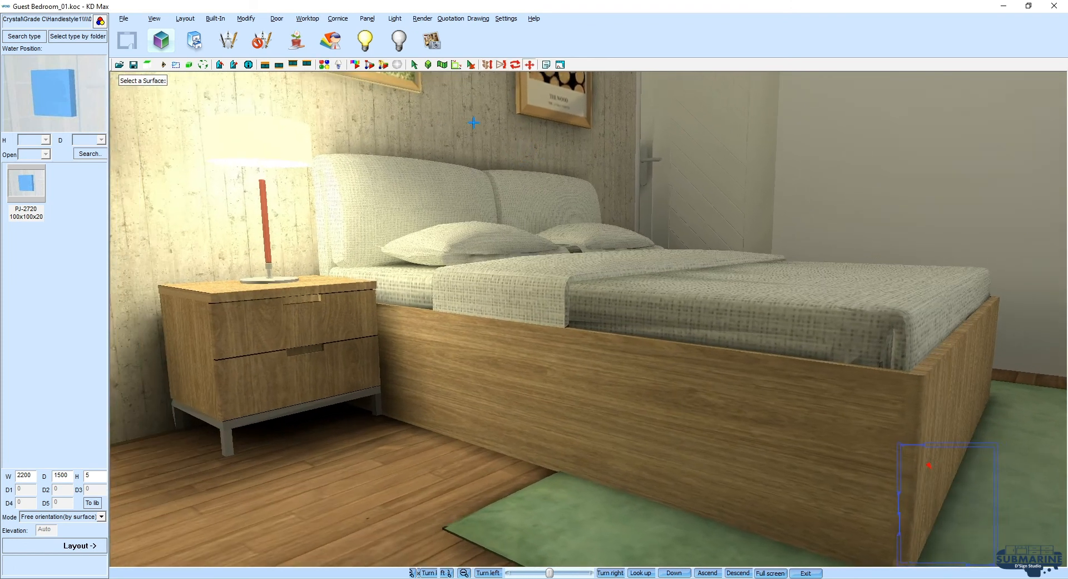
{"action": "left_click", "coordinate": [422, 18]}
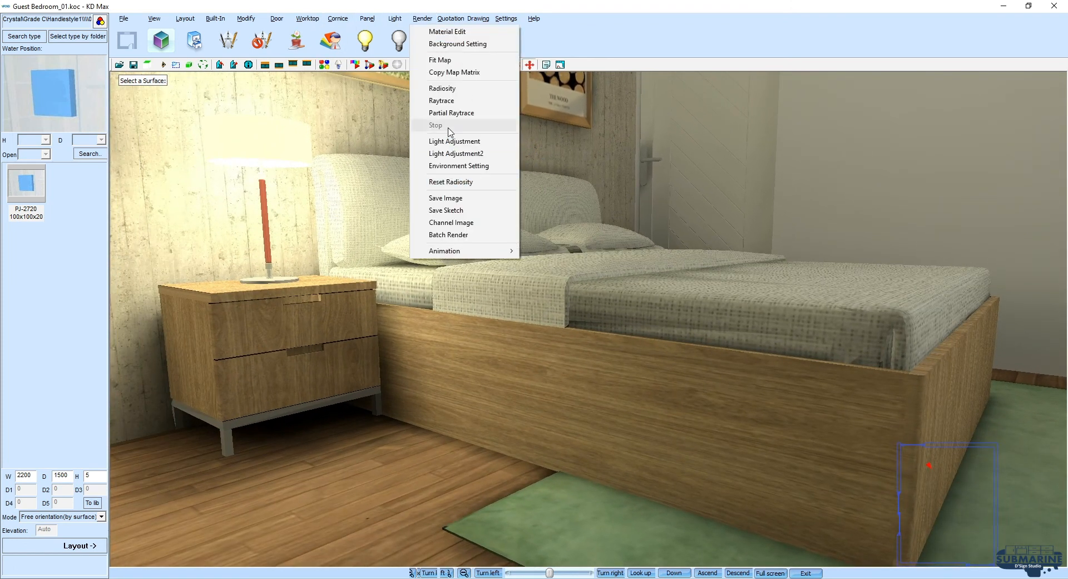
{"action": "left_click", "coordinate": [440, 60]}
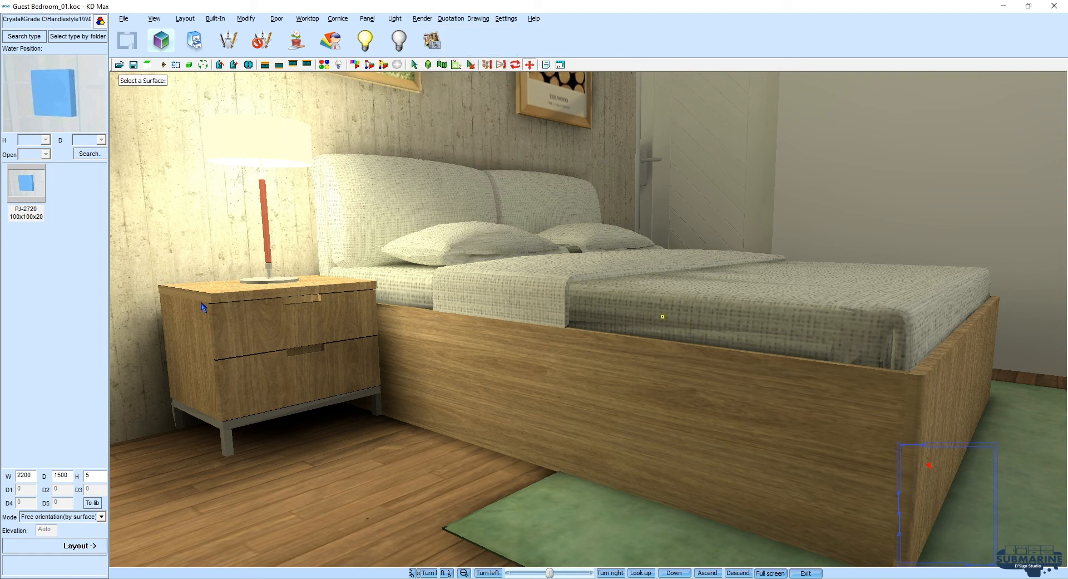
{"action": "scroll", "coordinate": [203, 303], "scroll_direction": "up", "scroll_amount": 3}
{"action": "middle_click_drag", "start_coordinate": [205, 303], "coordinate": [249, 287]}
{"action": "left_click", "coordinate": [253, 303]}
{"action": "left_click", "coordinate": [626, 409]}
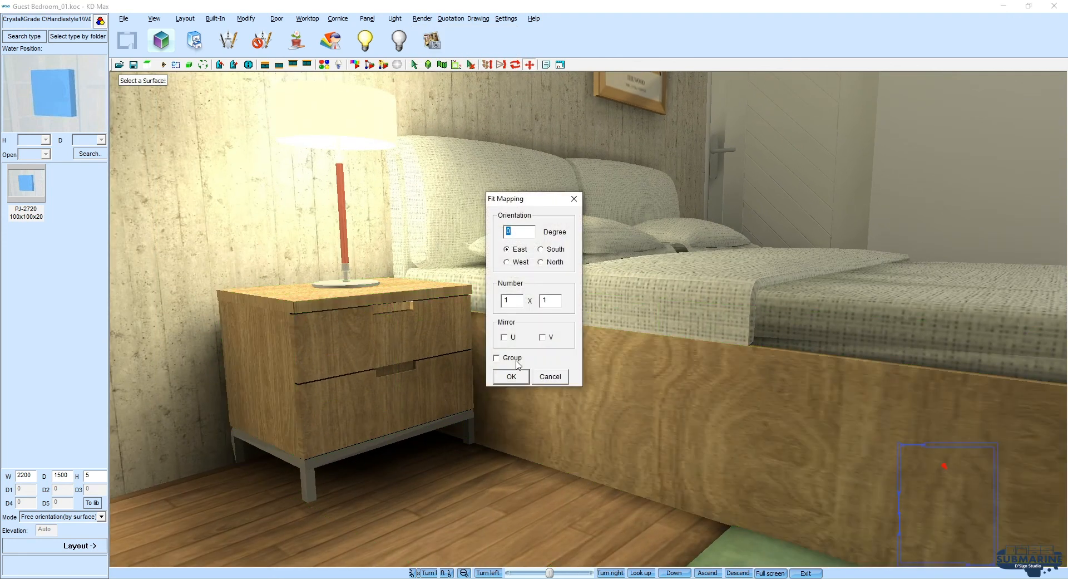
{"action": "type", "text": "4"}
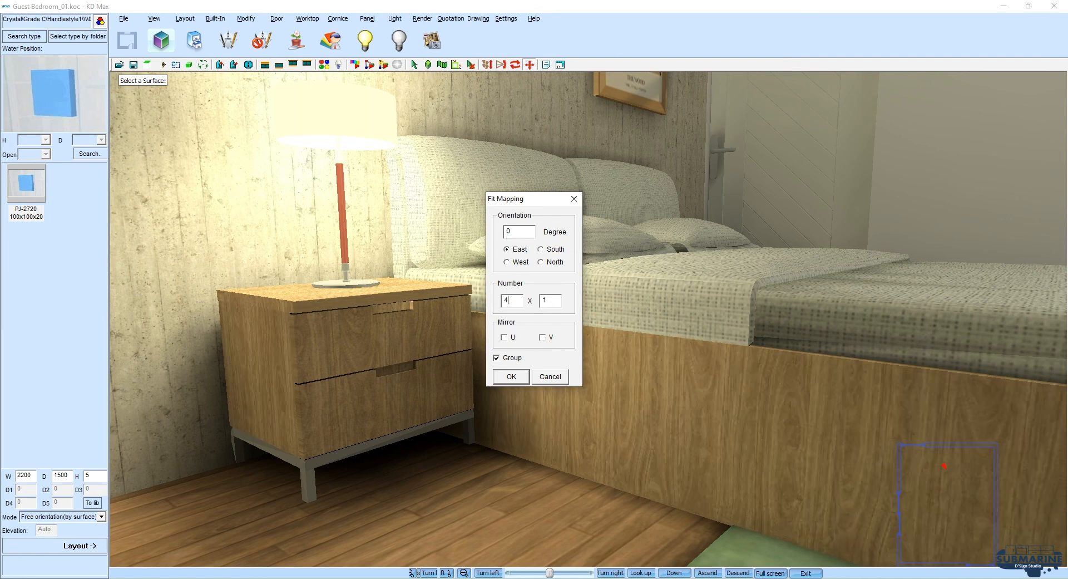
{"action": "key", "text": "Return"}
Restore the saved view facing the wardrobe and bed, and adjust its lighting with the black level at minimum and slightly lower contrast.
{"action": "middle_click_drag", "start_coordinate": [605, 393], "coordinate": [524, 399]}
{"action": "scroll", "coordinate": [524, 399], "scroll_direction": "down", "scroll_amount": 5}
{"action": "middle_click_drag", "start_coordinate": [653, 350], "coordinate": [609, 356]}
{"action": "left_click", "coordinate": [204, 65]}
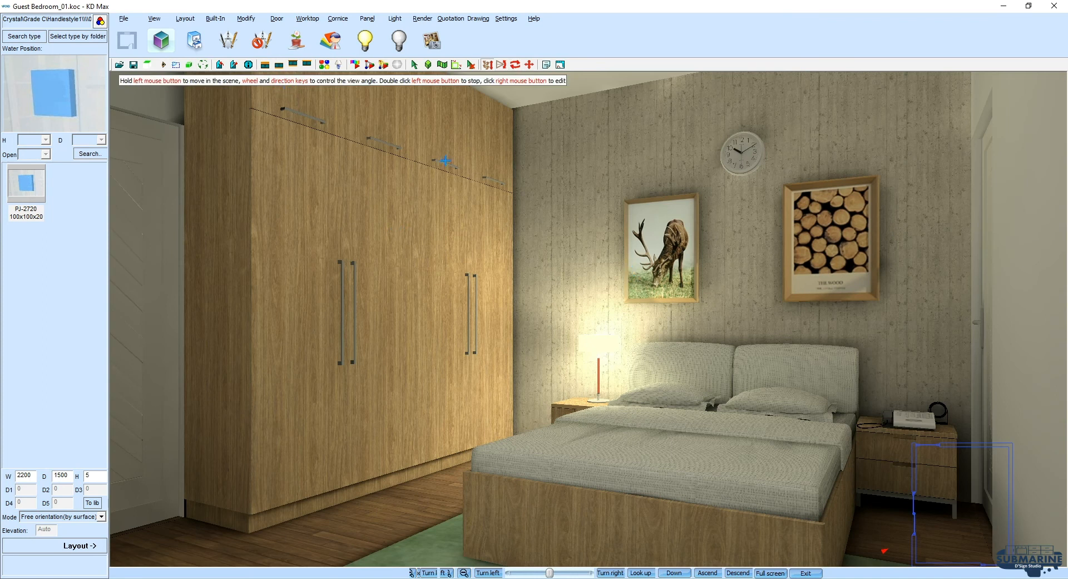
{"action": "left_click", "coordinate": [377, 35]}
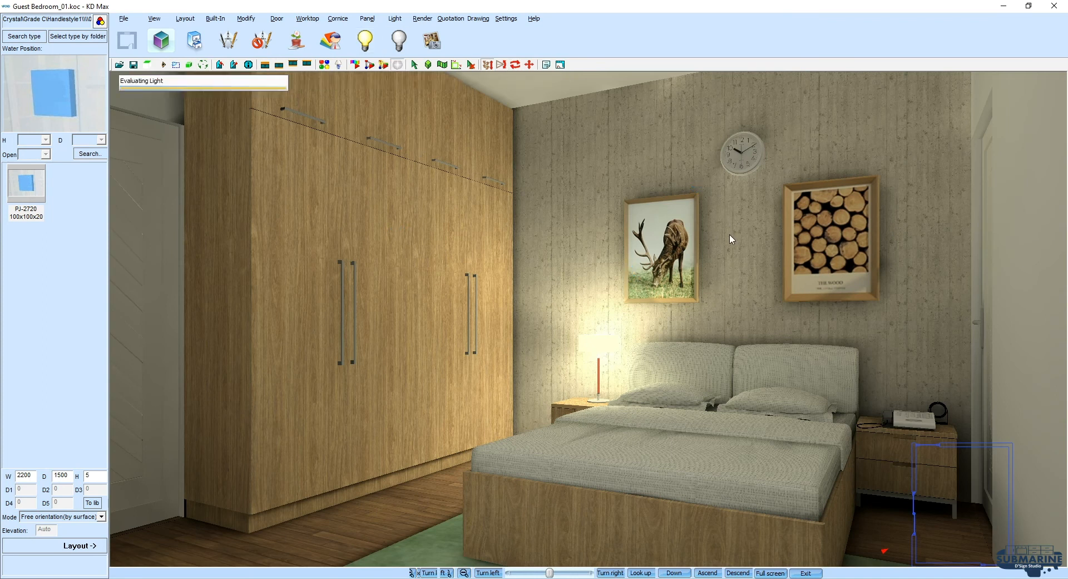
{"action": "left_click_drag", "start_coordinate": [469, 410], "coordinate": [439, 411]}
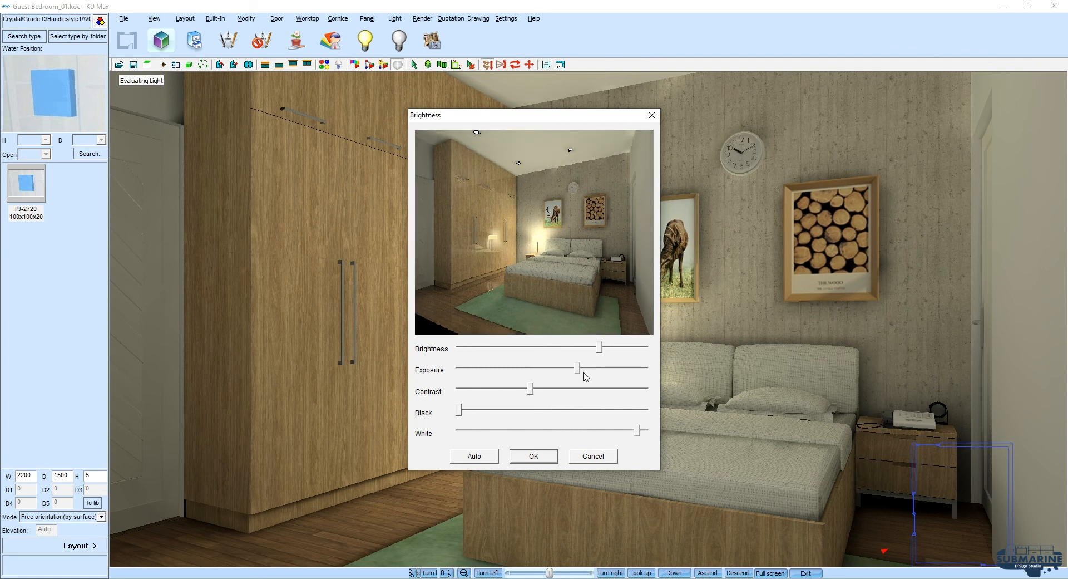
{"action": "left_click_drag", "start_coordinate": [533, 389], "coordinate": [529, 391]}
{"action": "left_click", "coordinate": [556, 455]}
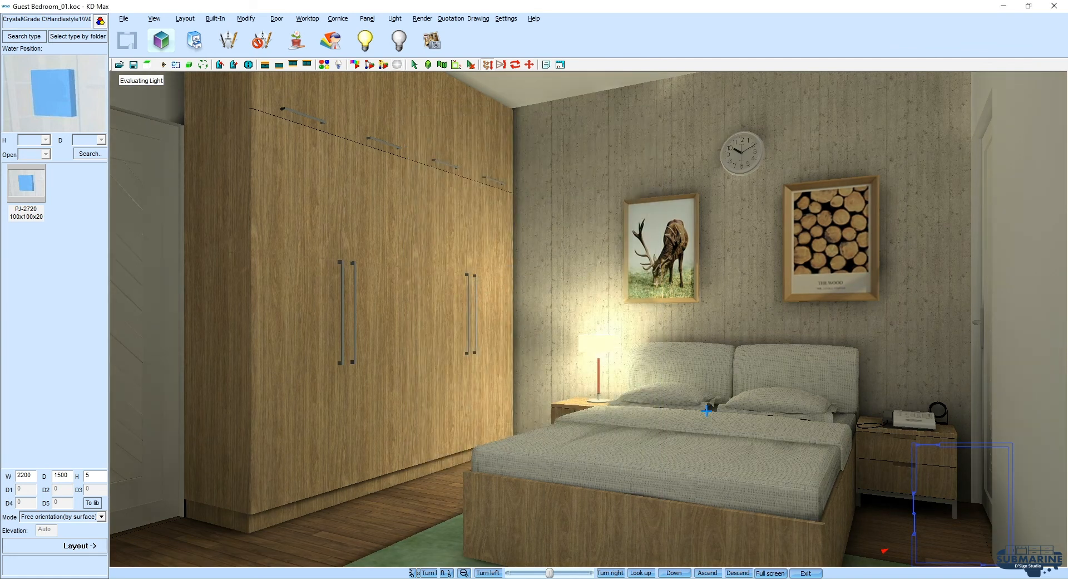
Raytrace the view, lower the wardrobe door laminate's reflection value, and raytrace the view again.
{"action": "left_click", "coordinate": [509, 350]}
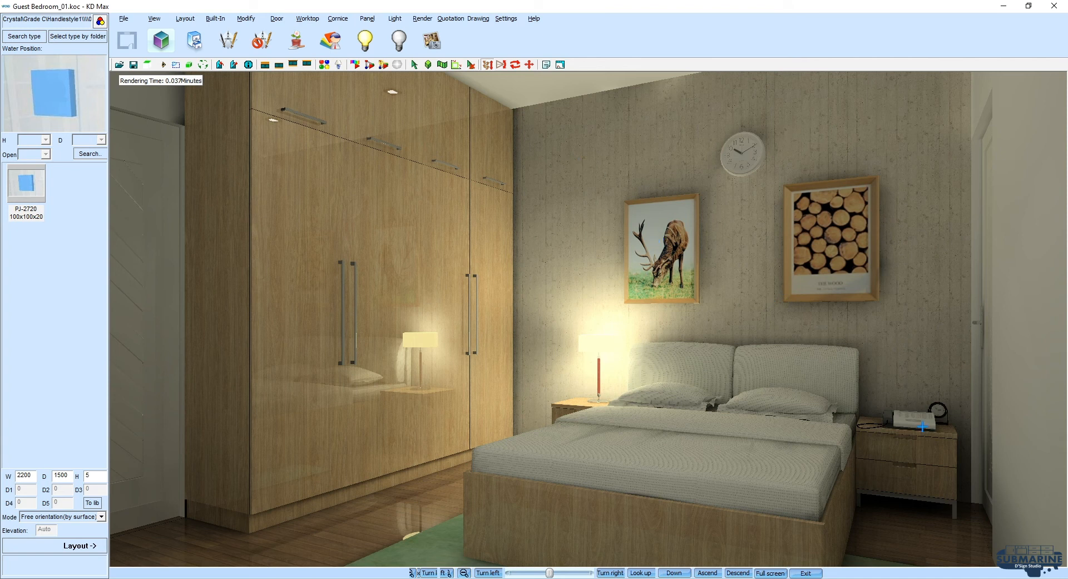
{"action": "left_click", "coordinate": [400, 278]}
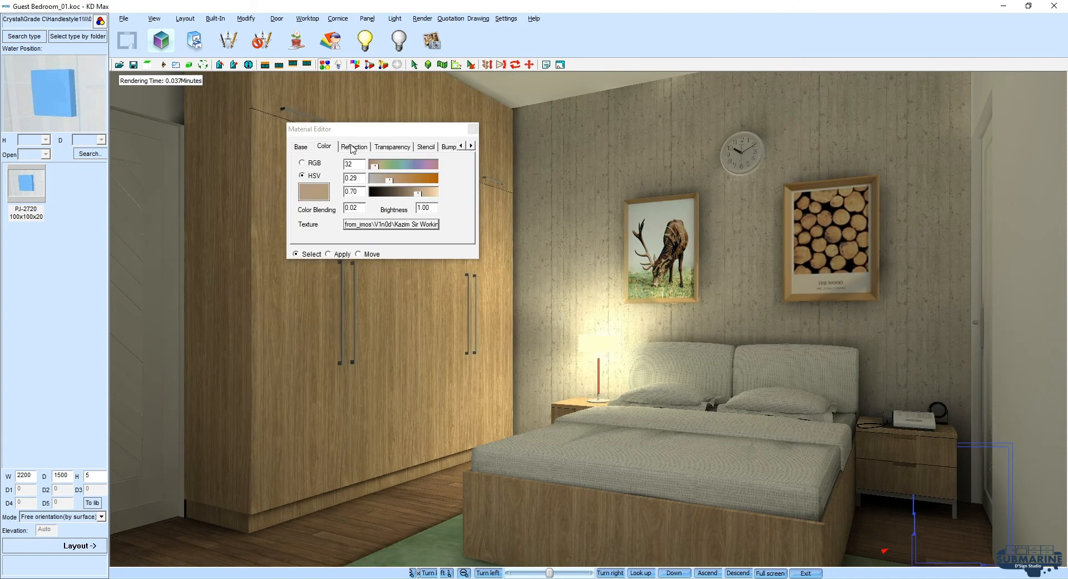
{"action": "left_click", "coordinate": [356, 147]}
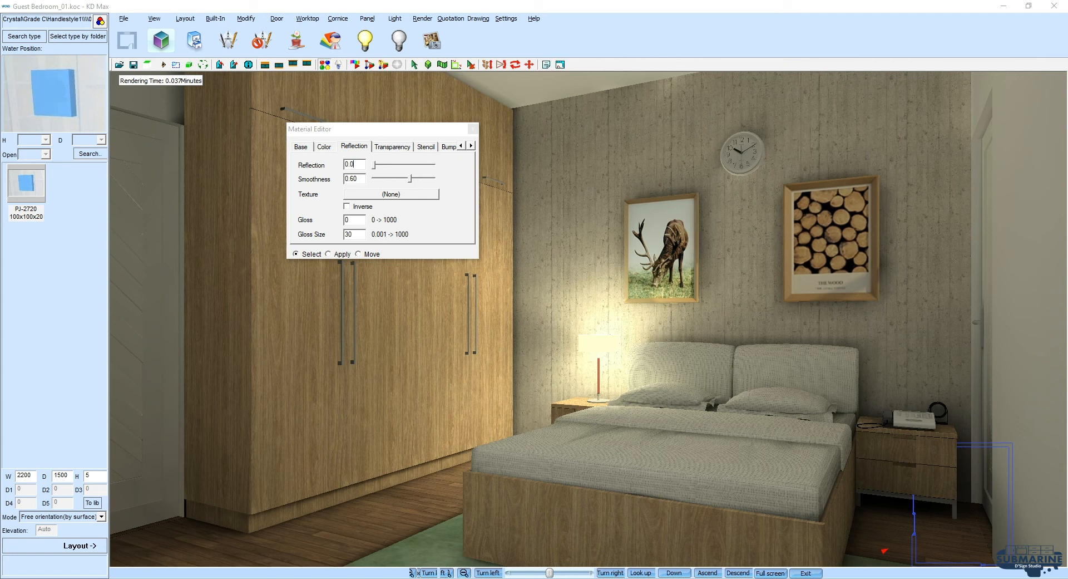
{"action": "left_click", "coordinate": [472, 128]}
{"action": "left_click", "coordinate": [487, 65]}
{"action": "left_click", "coordinate": [544, 341]}
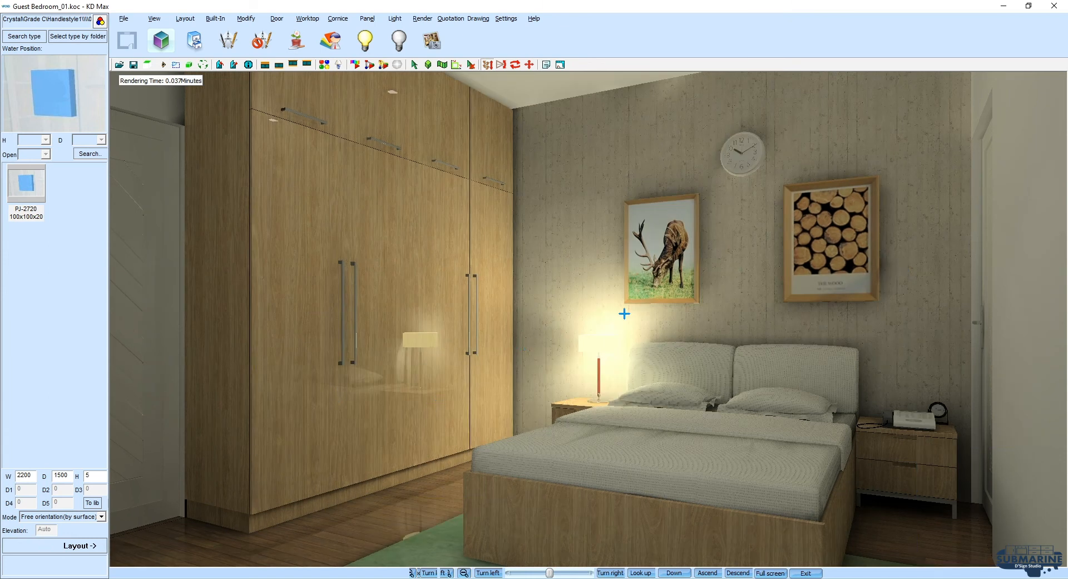
Set the power of the bedside table lamp's light source to 100 watt.
{"action": "left_click", "coordinate": [338, 65]}
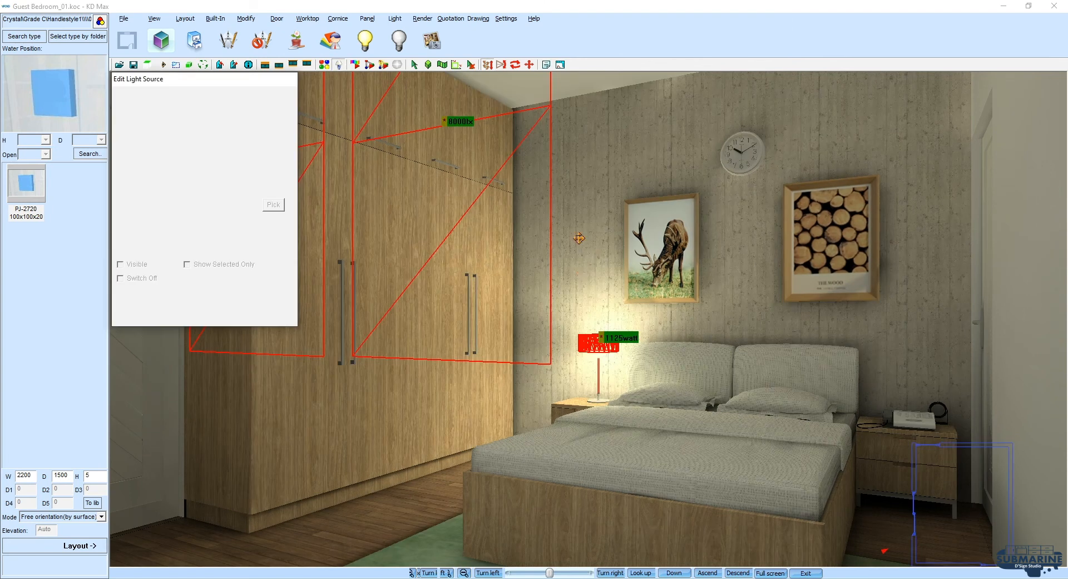
{"action": "left_click_drag", "start_coordinate": [561, 305], "coordinate": [661, 370]}
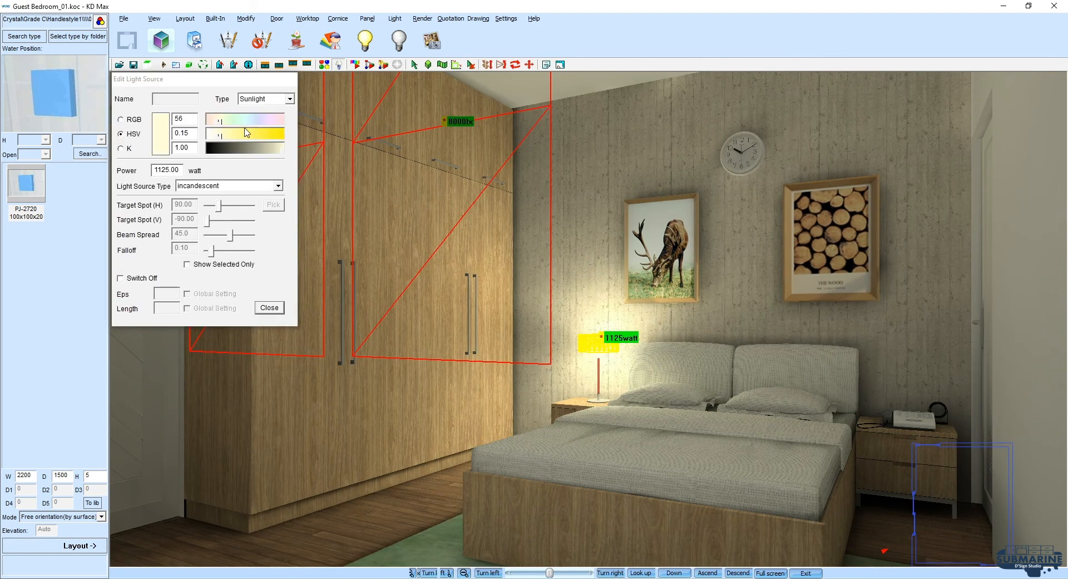
{"action": "double_click", "coordinate": [166, 170]}
{"action": "type", "text": "100"}
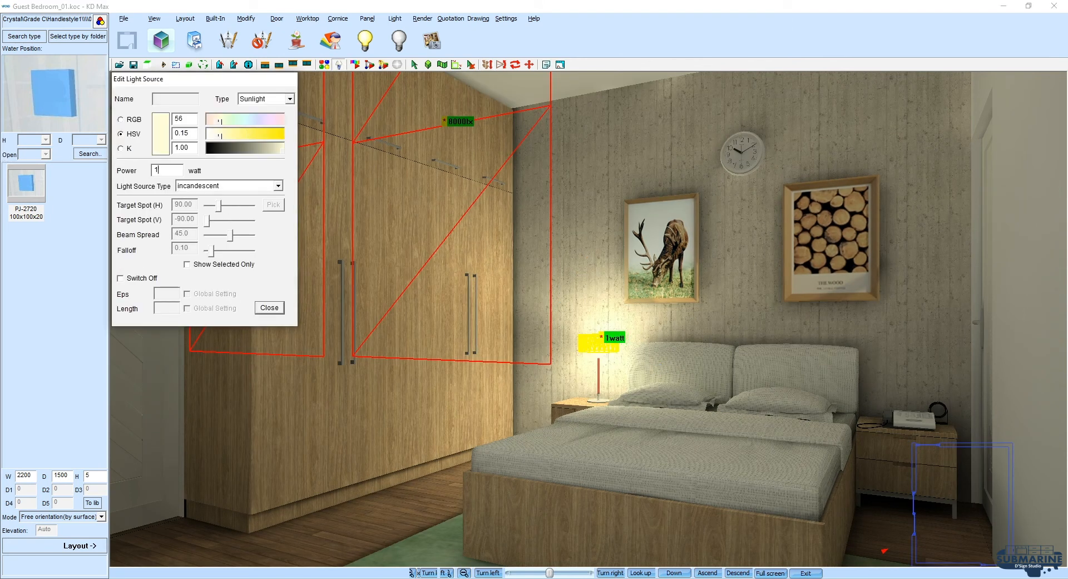
{"action": "left_click", "coordinate": [269, 307]}
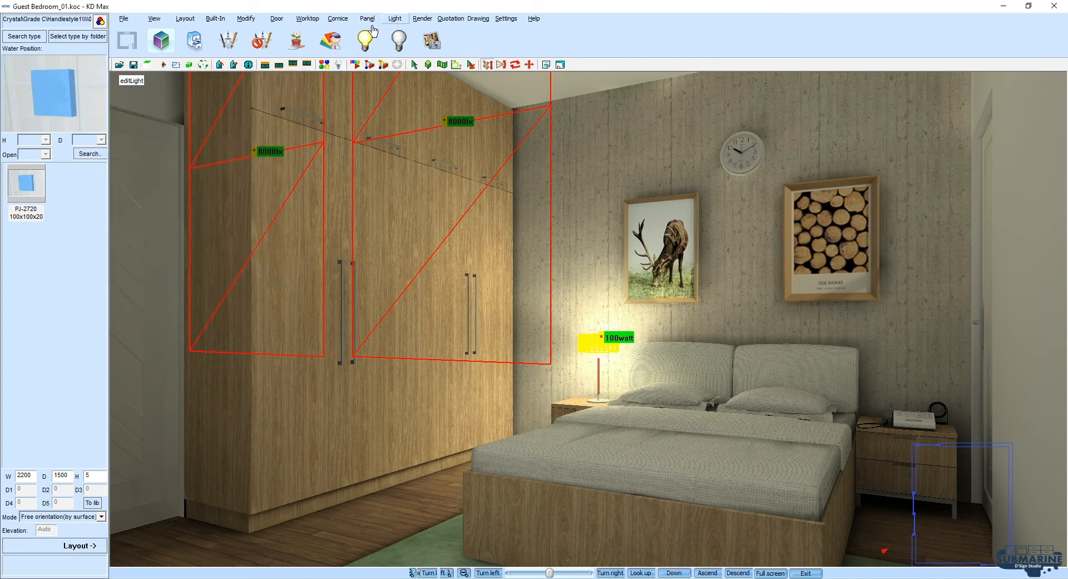
Recalculate the scene lighting with the changed lamp, stop the calculation early, and restore the saved view.
{"action": "left_click", "coordinate": [358, 41]}
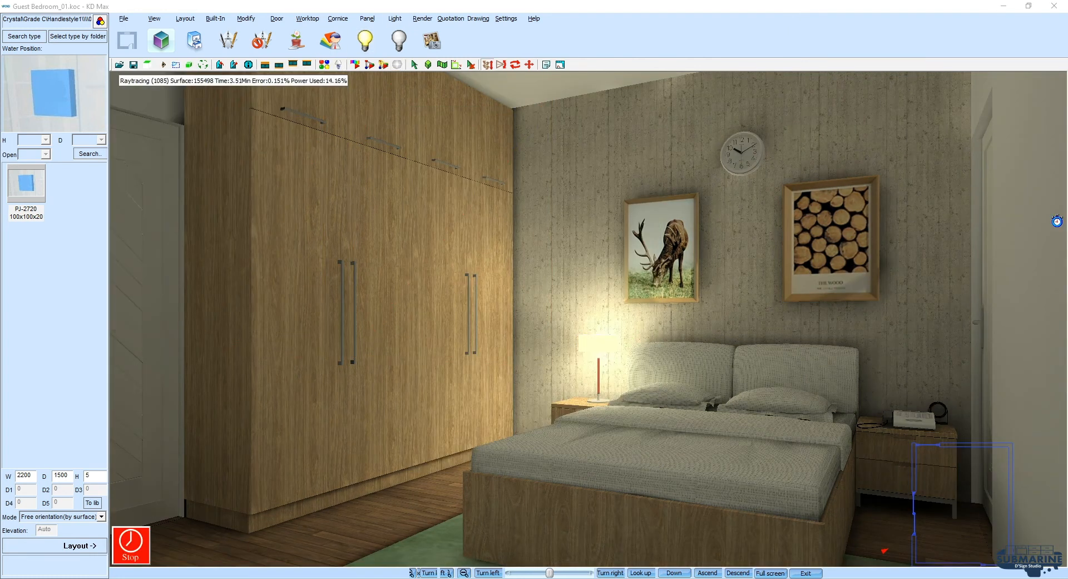
{"action": "left_click", "coordinate": [130, 548]}
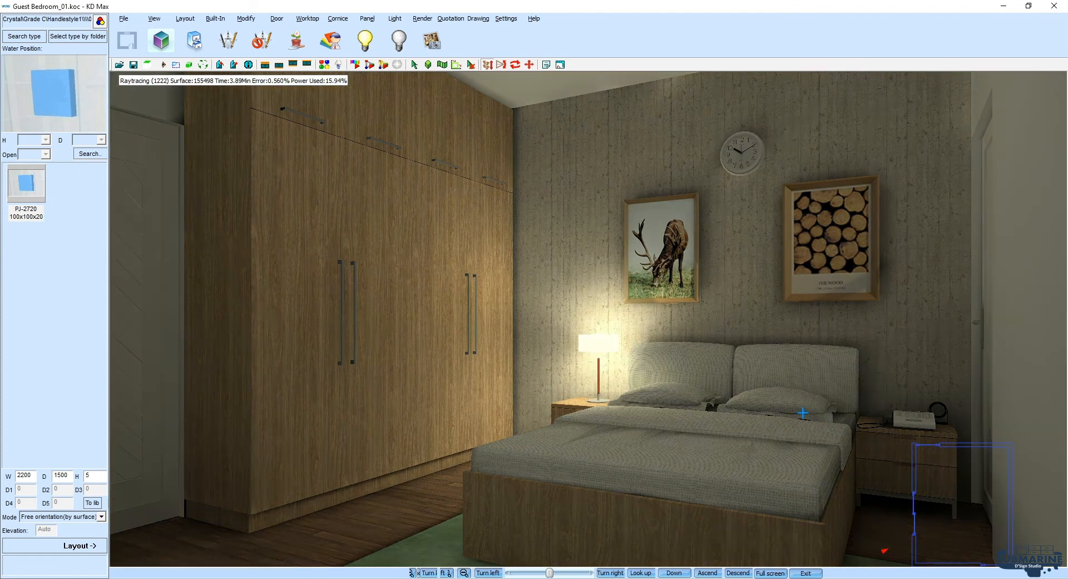
{"action": "left_click", "coordinate": [219, 65]}
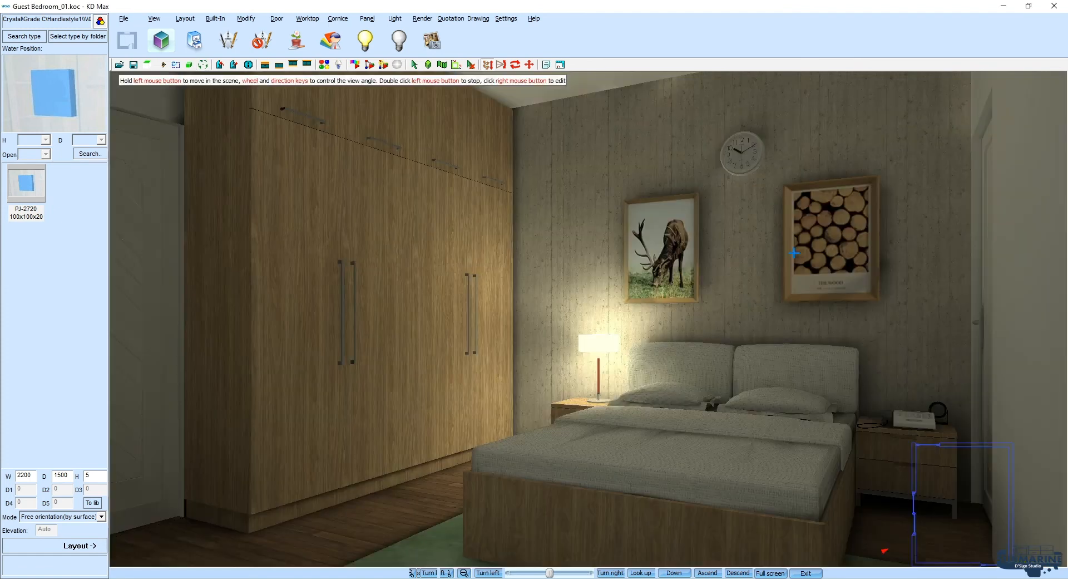
Raise the scene brightness in the light adjustment and raytrace the bedroom view.
{"action": "left_click", "coordinate": [397, 65]}
{"action": "left_click_drag", "start_coordinate": [594, 350], "coordinate": [598, 349]}
{"action": "left_click", "coordinate": [547, 456]}
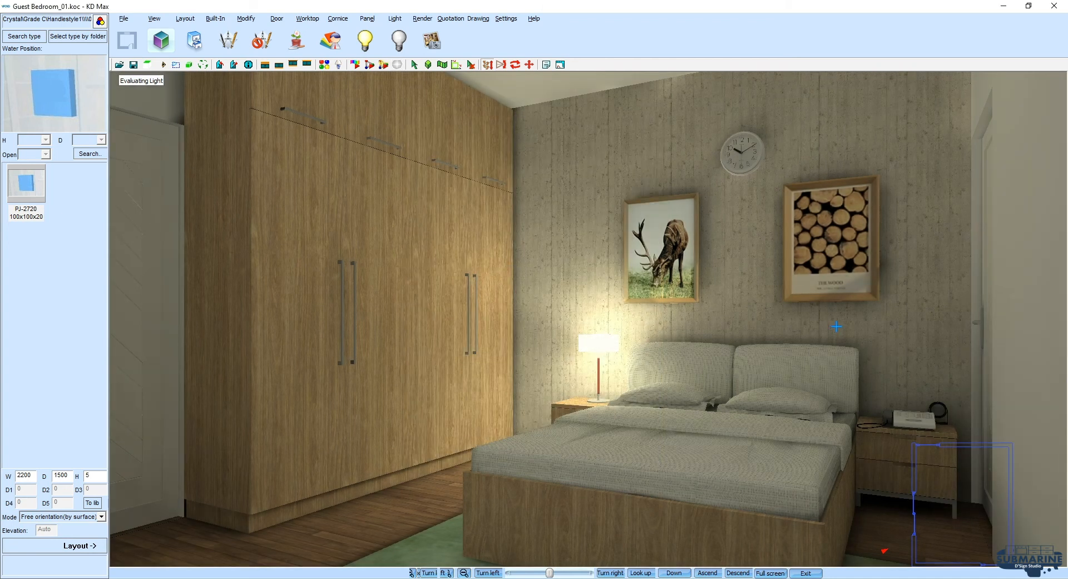
{"action": "left_click", "coordinate": [505, 347]}
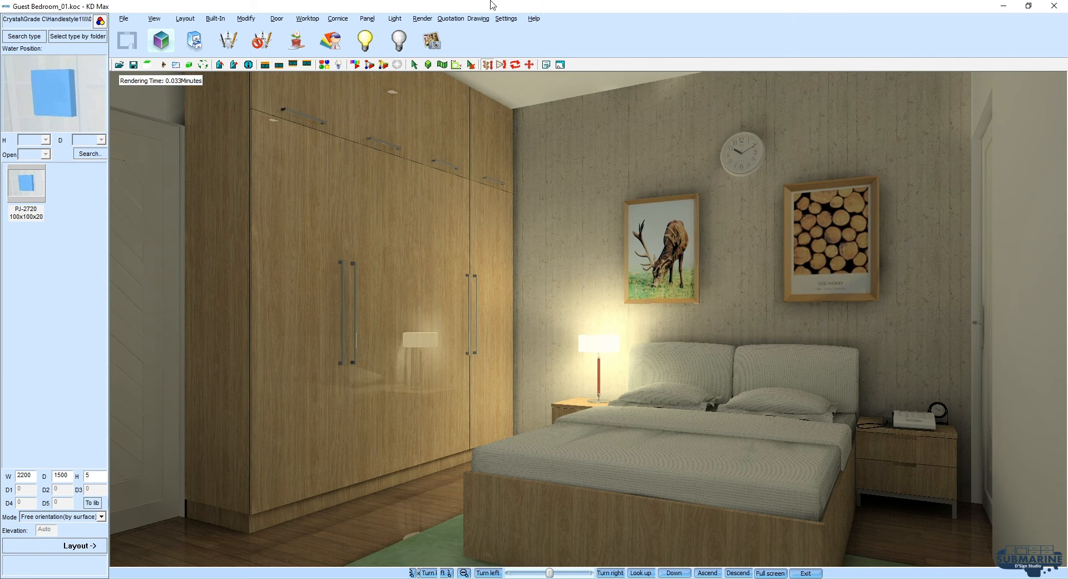
Lower the scene brightness slightly in the light adjustment and raytrace the view again.
{"action": "left_click", "coordinate": [397, 65]}
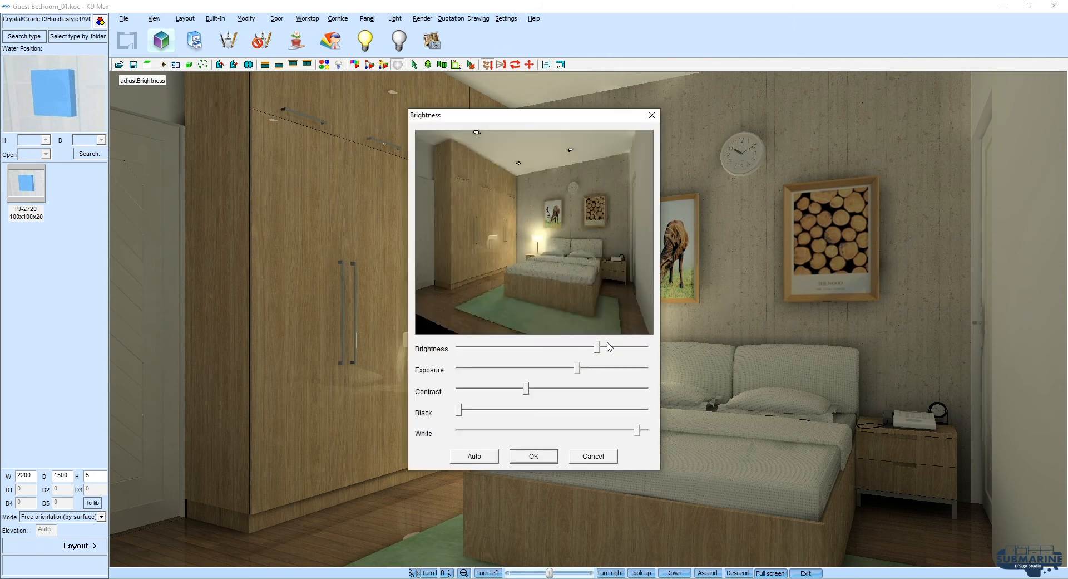
{"action": "left_click_drag", "start_coordinate": [609, 346], "coordinate": [591, 342]}
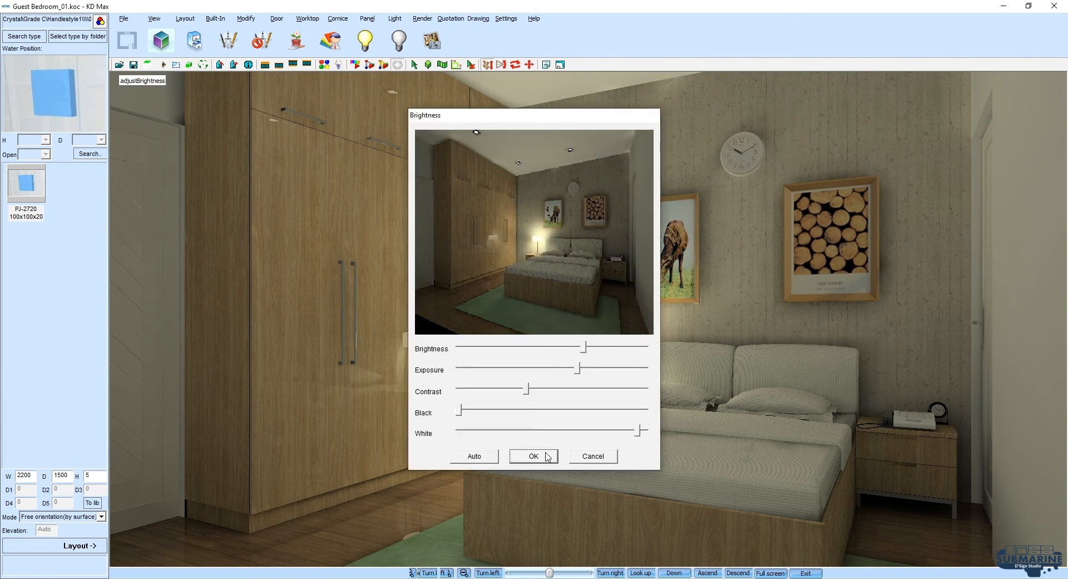
{"action": "left_click", "coordinate": [534, 456]}
{"action": "left_click", "coordinate": [383, 64]}
{"action": "left_click", "coordinate": [511, 347]}
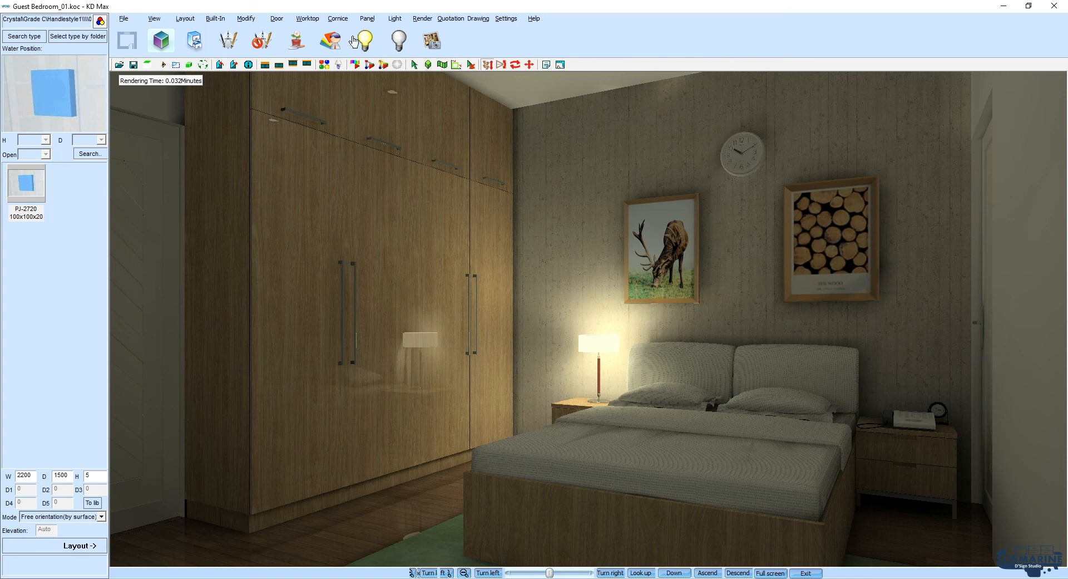
Pick the wood floor material for editing and set its reflection to 0.
{"action": "left_click", "coordinate": [426, 19]}
{"action": "left_click", "coordinate": [348, 374]}
{"action": "left_click", "coordinate": [325, 64]}
{"action": "left_click", "coordinate": [378, 287]}
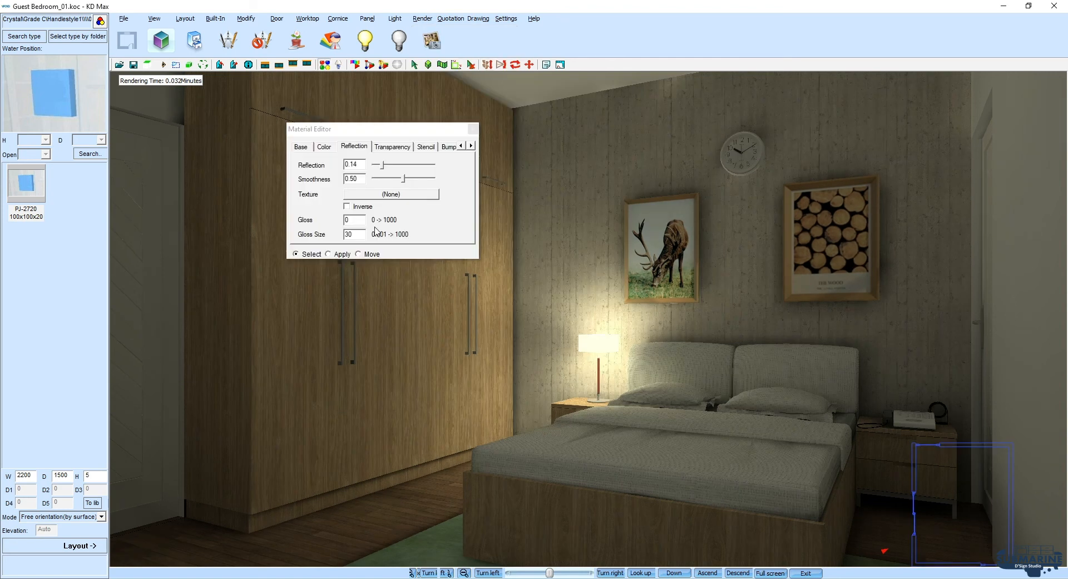
{"action": "left_click_drag", "start_coordinate": [382, 165], "coordinate": [340, 146]}
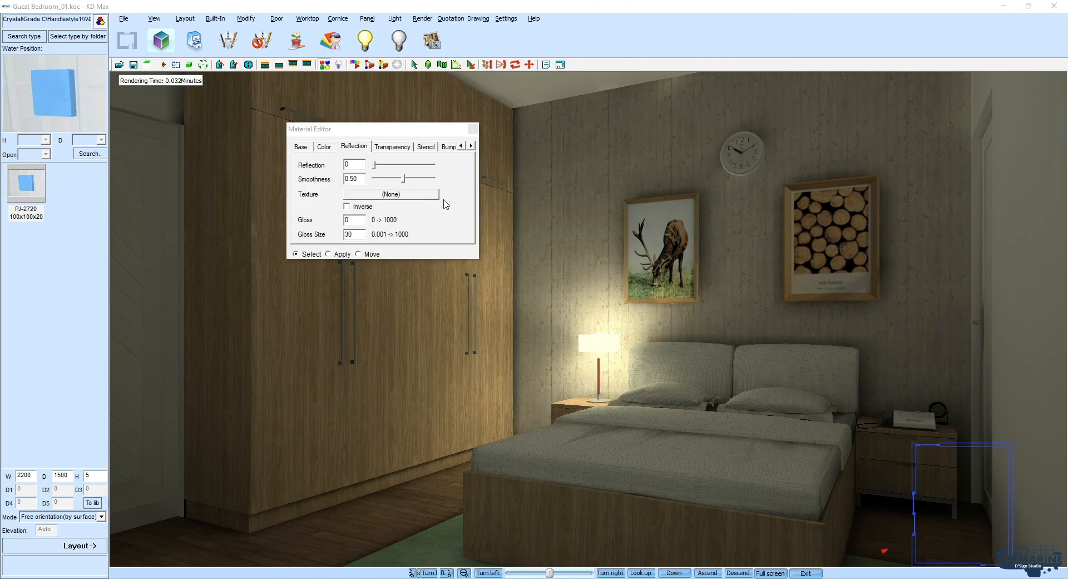
Copy the path of the floor material's color texture Light_Wood.jpg and assign it as the bump texture.
{"action": "left_click", "coordinate": [323, 147]}
{"action": "left_click", "coordinate": [415, 225]}
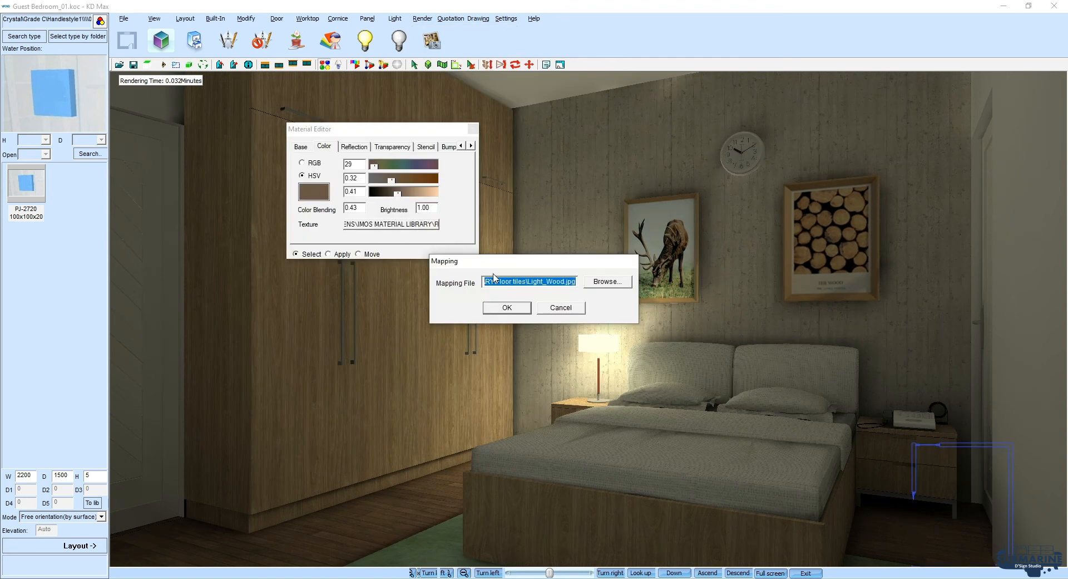
{"action": "right_click", "coordinate": [522, 281]}
{"action": "left_click", "coordinate": [617, 313]}
{"action": "left_click", "coordinate": [561, 307]}
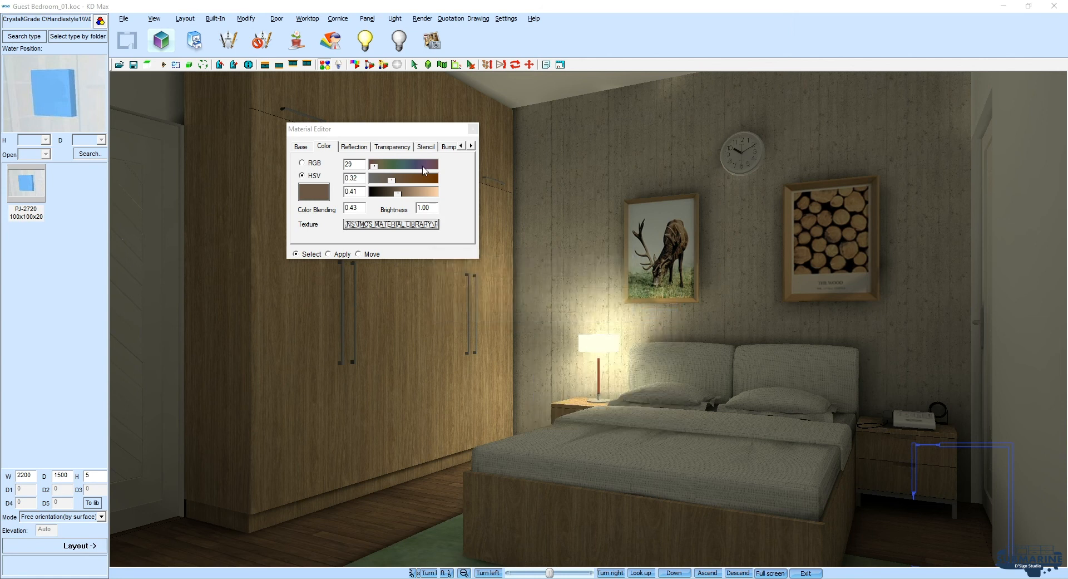
{"action": "left_click", "coordinate": [448, 146]}
{"action": "left_click", "coordinate": [390, 164]}
{"action": "key", "text": "ctrl+v"}
{"action": "left_click", "coordinate": [502, 308]}
{"action": "left_click", "coordinate": [356, 179]}
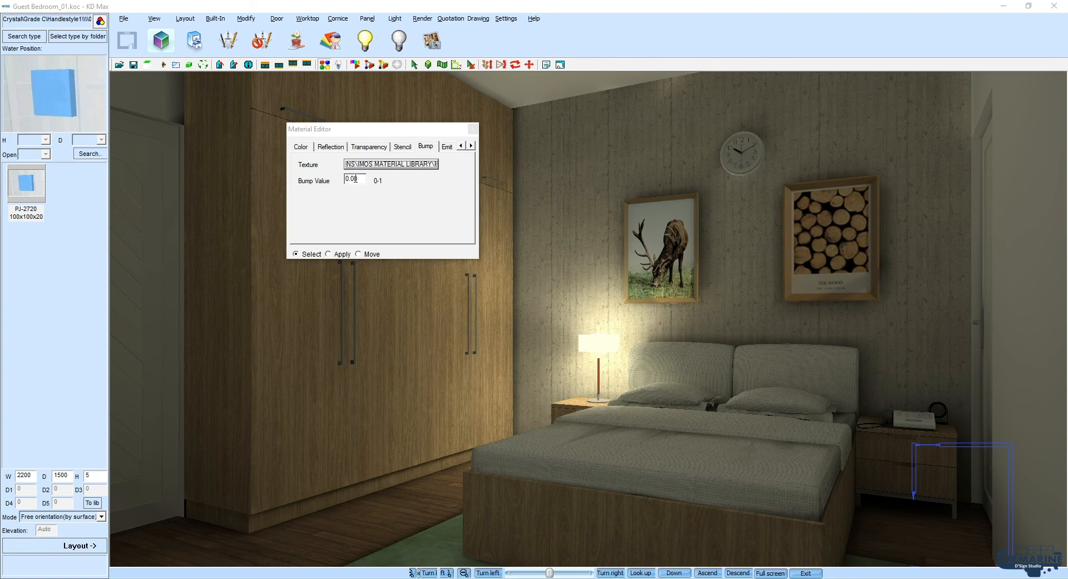
{"action": "left_click", "coordinate": [471, 128]}
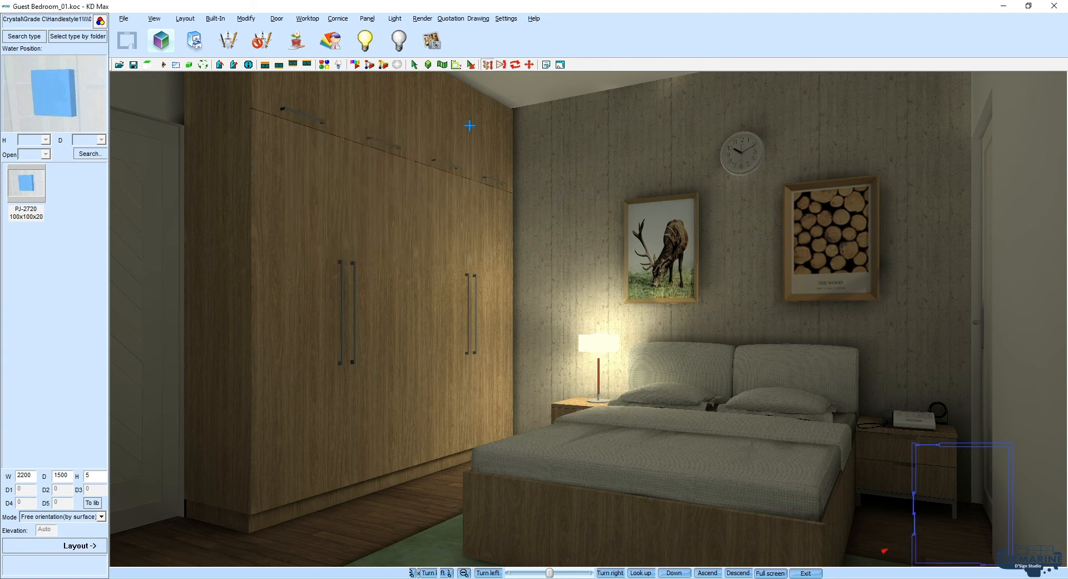
Start saving the rendered view as an image and copy the project's Views folder path from File Explorer.
{"action": "left_click", "coordinate": [428, 19]}
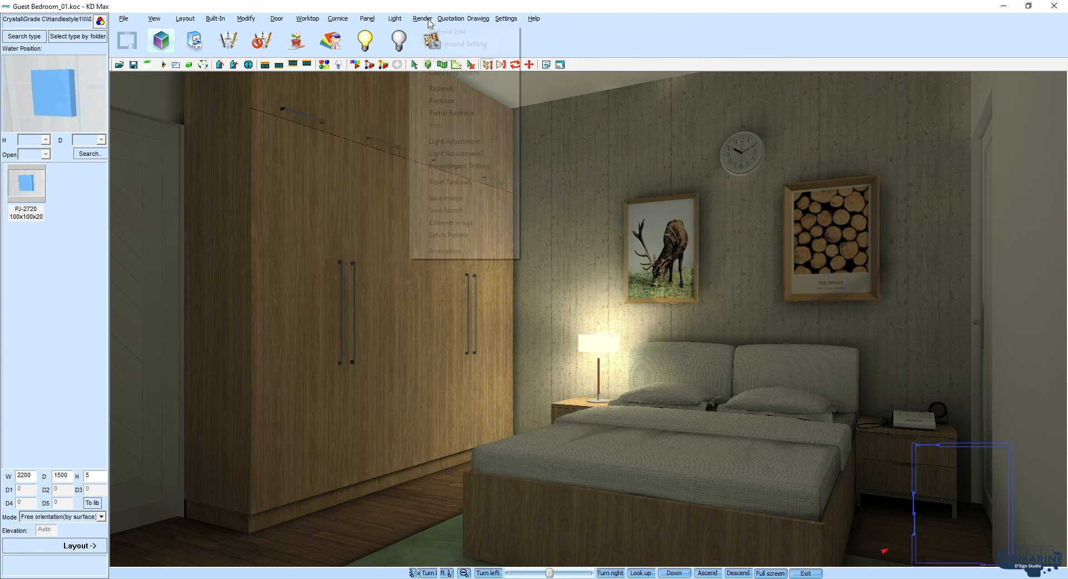
{"action": "left_click", "coordinate": [462, 198]}
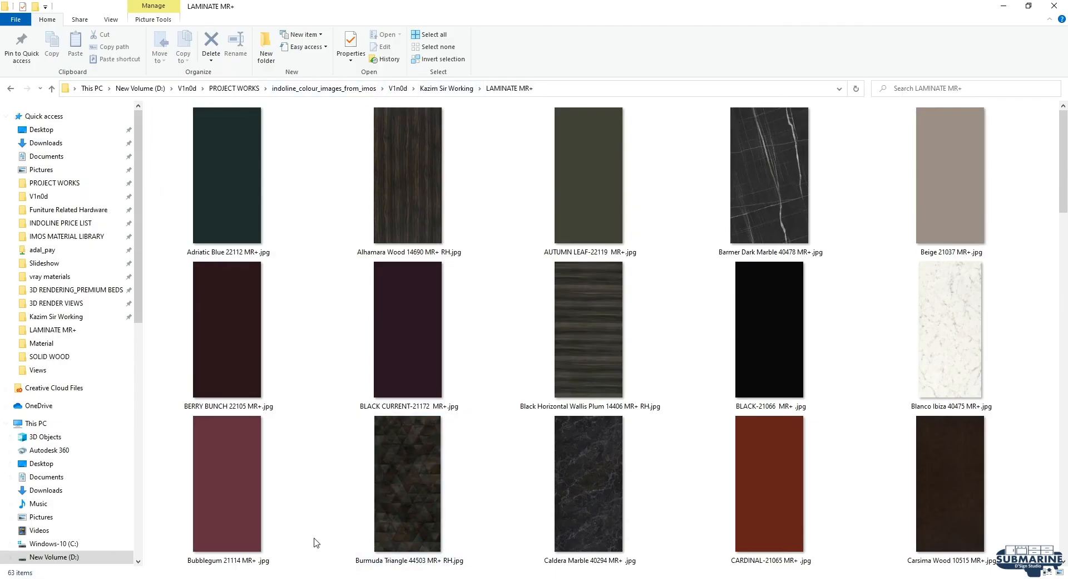
{"action": "left_click", "coordinate": [38, 369]}
{"action": "left_click", "coordinate": [424, 89]}
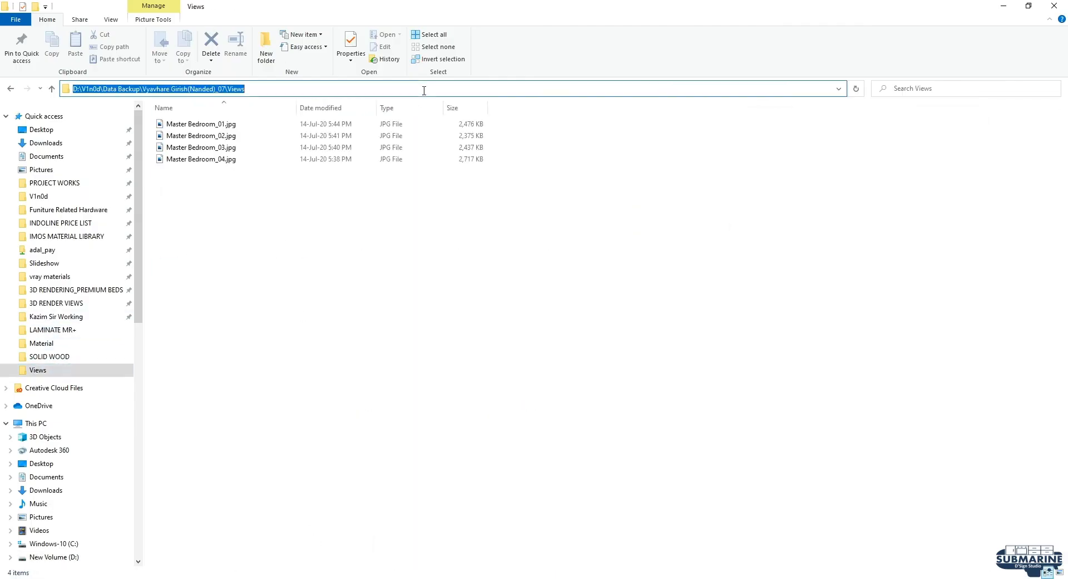
{"action": "key", "text": "ctrl+c"}
Switch back to KD Max, go to the copied Views folder path, and name the JPG image Guest Bedroom_01.
{"action": "key", "text": "alt+Tab"}
{"action": "left_click", "coordinate": [285, 547]}
{"action": "key", "text": "ctrl+v"}
{"action": "key", "text": "Return"}
{"action": "type", "text": "Guest B"}
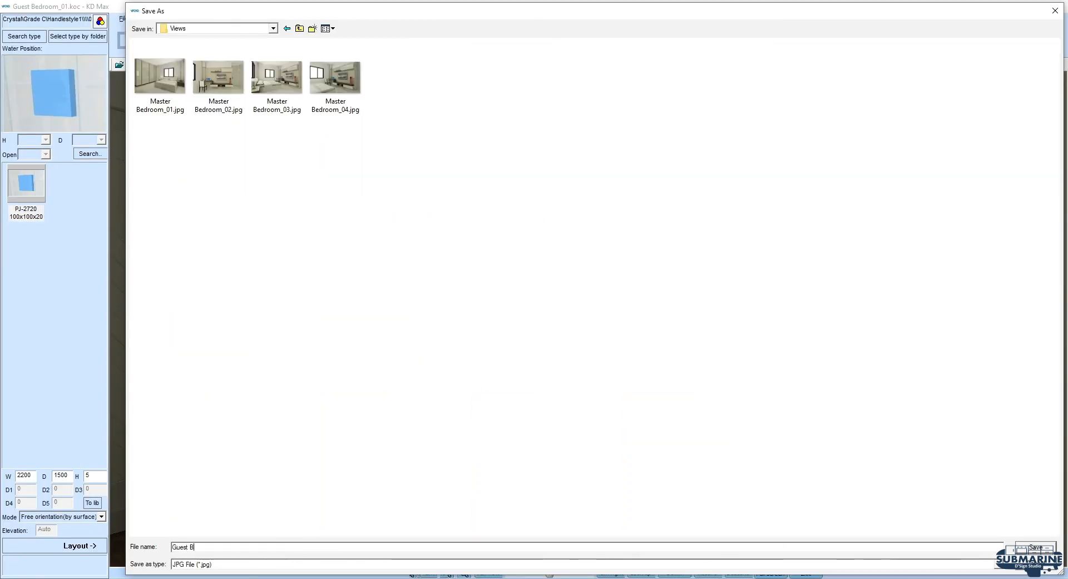
{"action": "type", "text": "edroom_01"}
{"action": "key", "text": "Return"}
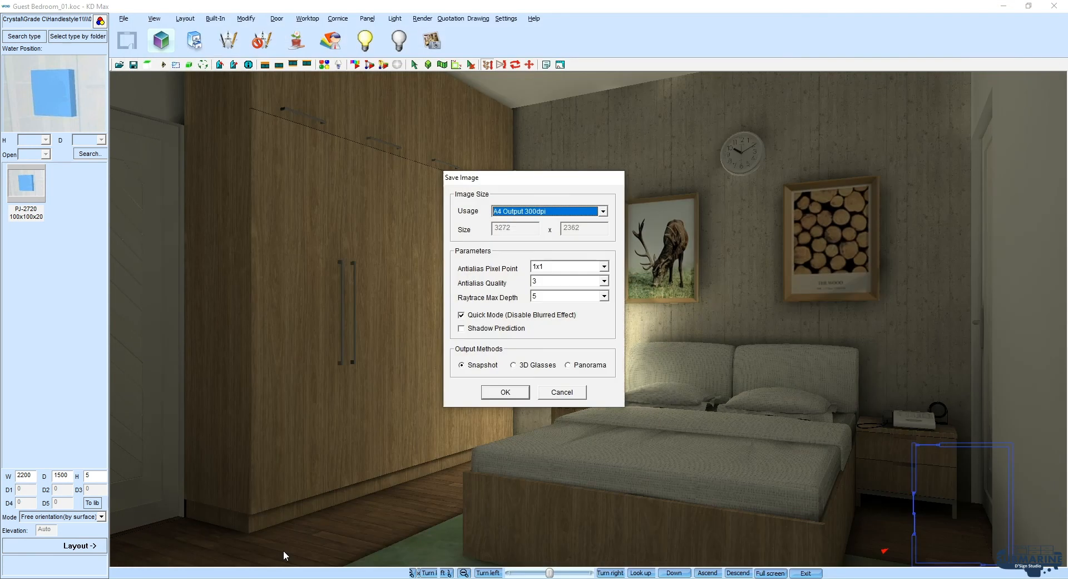
Set the antialias pixel point to 9x9, choose a raytrace max depth, and render the A4 300dpi image.
{"action": "left_click", "coordinate": [567, 269]}
{"action": "scroll", "coordinate": [567, 273], "scroll_direction": "down", "scroll_amount": 2}
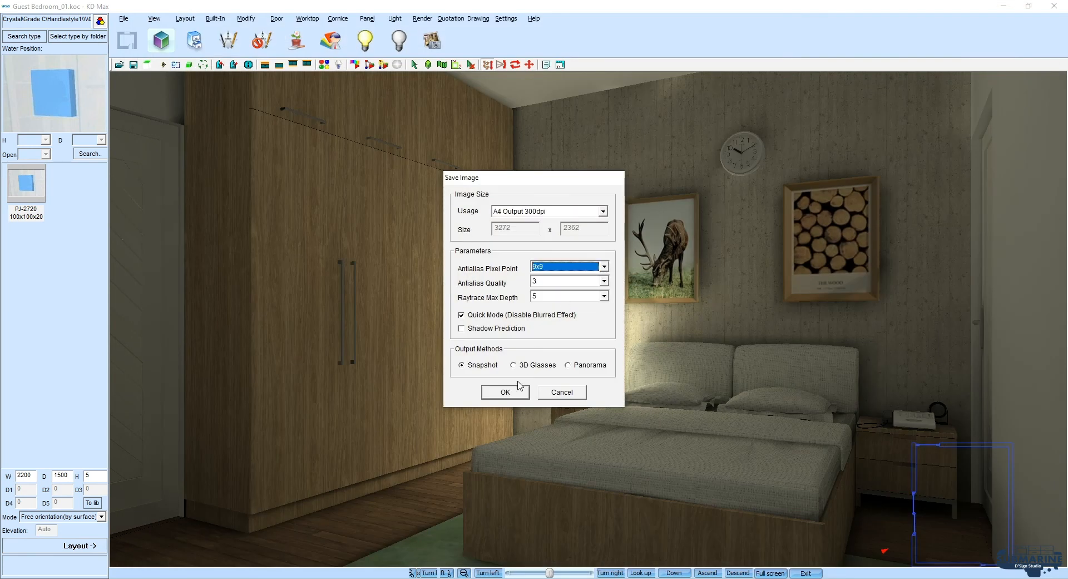
{"action": "left_click", "coordinate": [583, 297]}
{"action": "left_click", "coordinate": [559, 332]}
{"action": "left_click", "coordinate": [504, 396]}
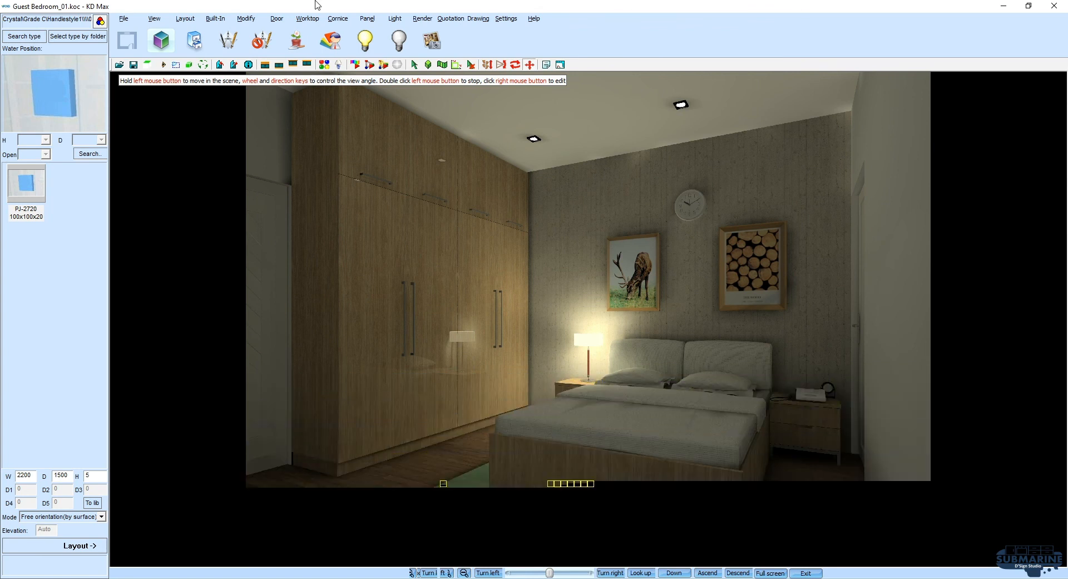
Launch Adobe Photoshop 2020 and get the Views folder's path from File Explorer while it loads.
{"action": "key", "text": "super"}
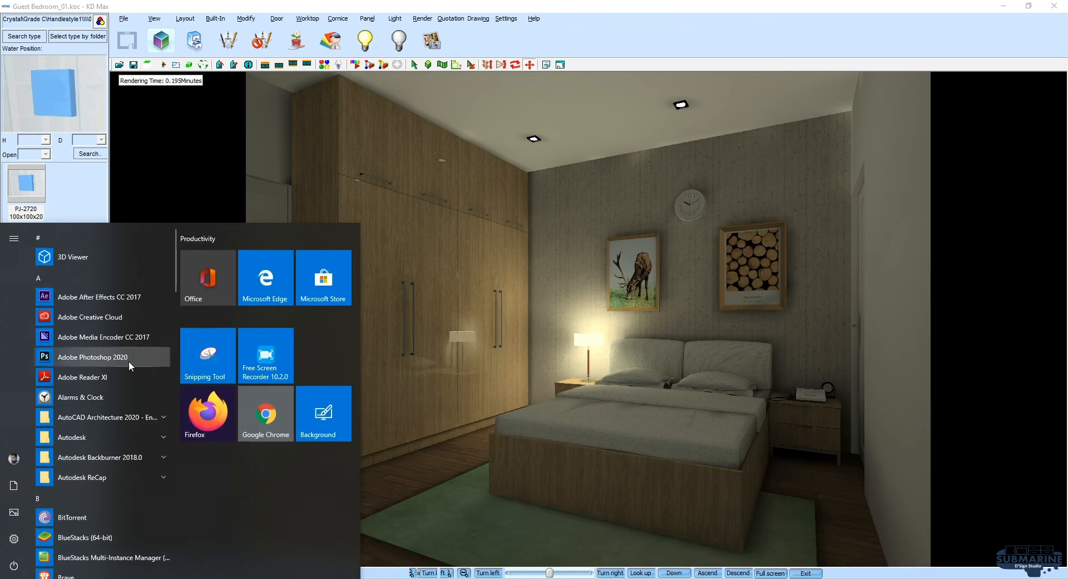
{"action": "left_click", "coordinate": [92, 357]}
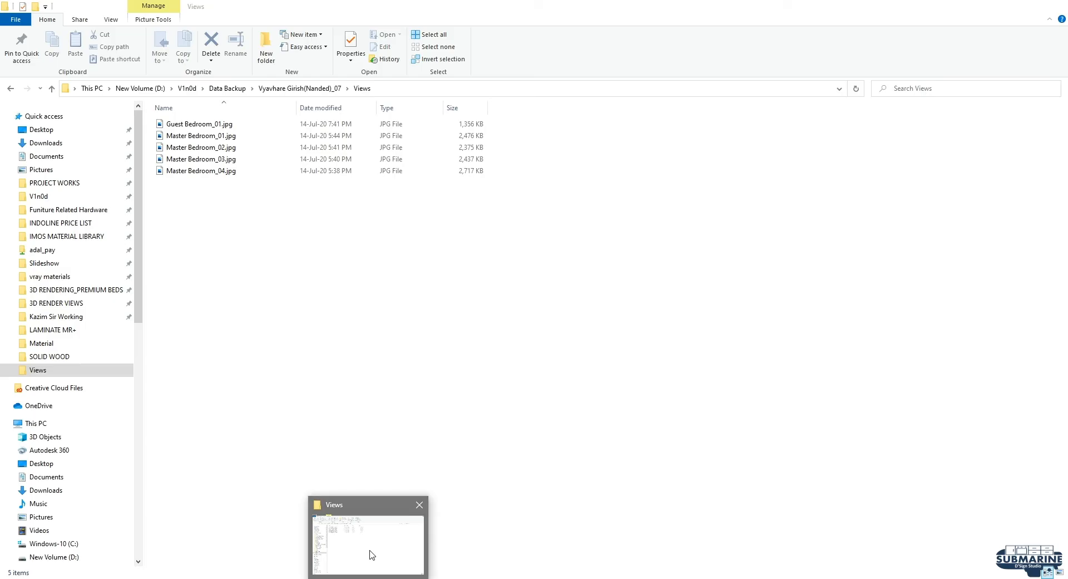
{"action": "left_click", "coordinate": [370, 553]}
{"action": "left_click", "coordinate": [427, 94]}
{"action": "left_click", "coordinate": [1005, 6]}
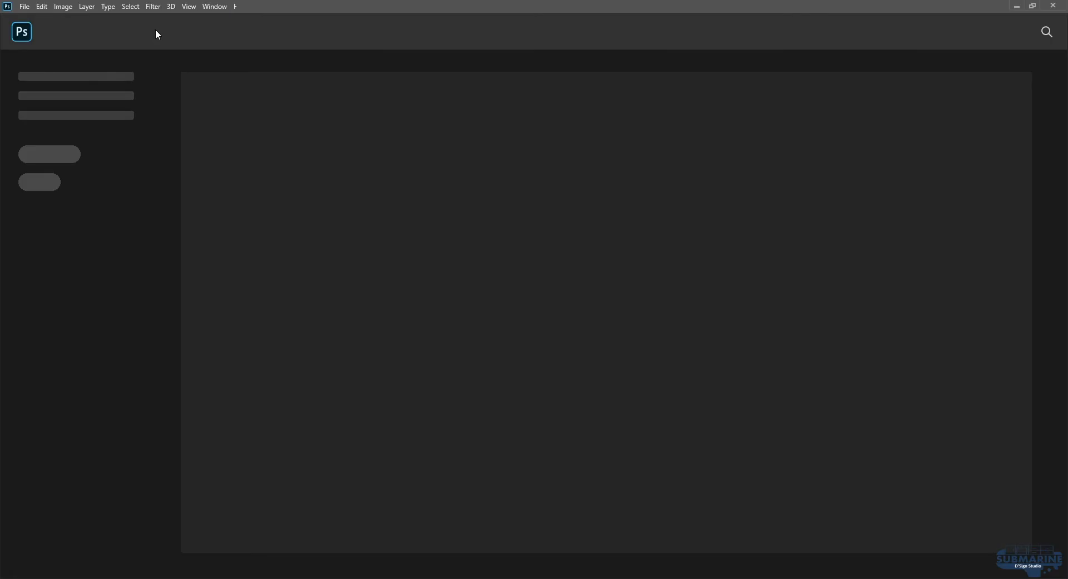
Open the rendered image Guest Bedroom_01.jpg from the Views folder in Photoshop.
{"action": "left_click", "coordinate": [19, 35]}
{"action": "double_click", "coordinate": [510, 286]}
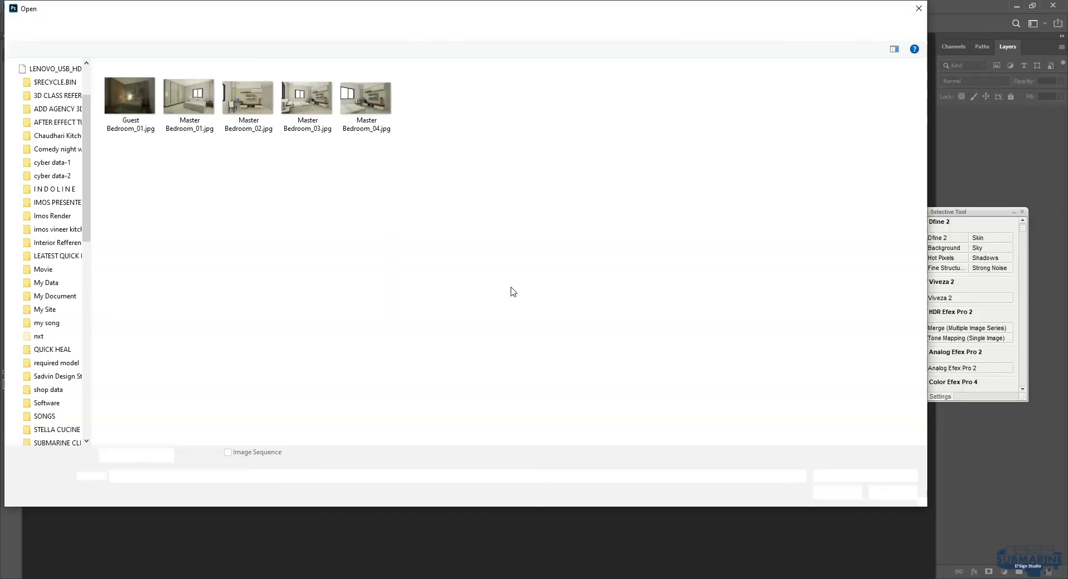
{"action": "double_click", "coordinate": [131, 84]}
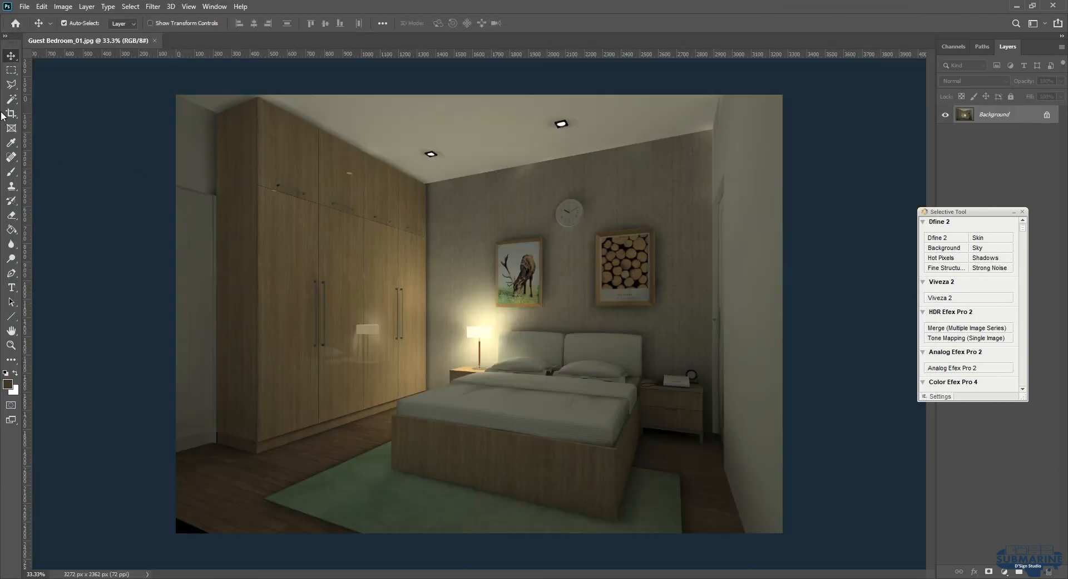
Crop a thin strip off the image's bottom edge, leaving a height of about 2332 px.
{"action": "left_click", "coordinate": [11, 114]}
{"action": "left_click_drag", "start_coordinate": [492, 534], "coordinate": [493, 531]}
{"action": "key", "text": "Return"}
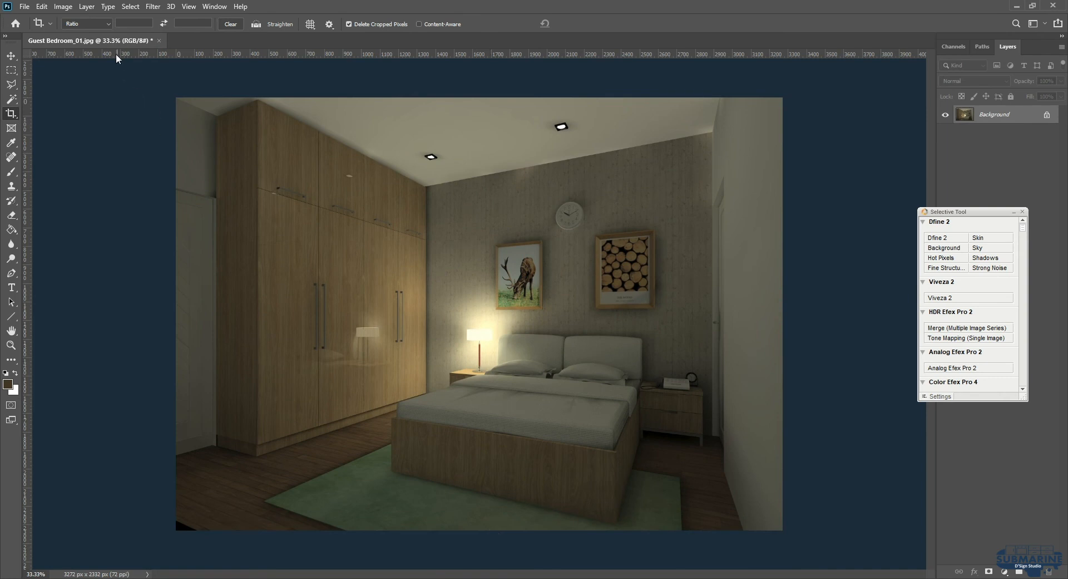
Open the image in the Camera Raw Filter and apply its automatic tone correction.
{"action": "left_click", "coordinate": [63, 7]}
{"action": "left_click", "coordinate": [108, 65]}
{"action": "left_click", "coordinate": [153, 7]}
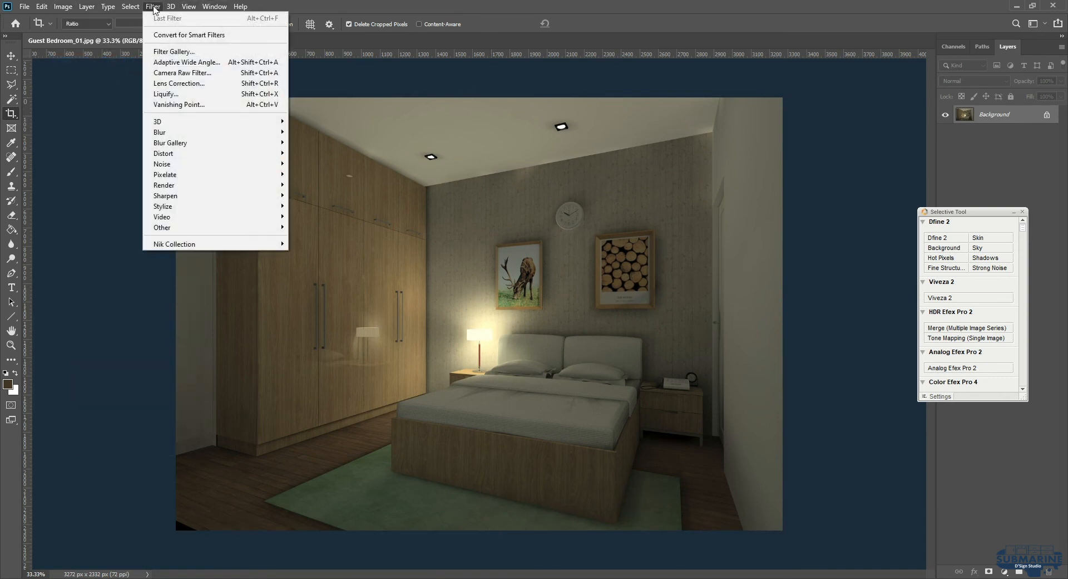
{"action": "left_click", "coordinate": [223, 74]}
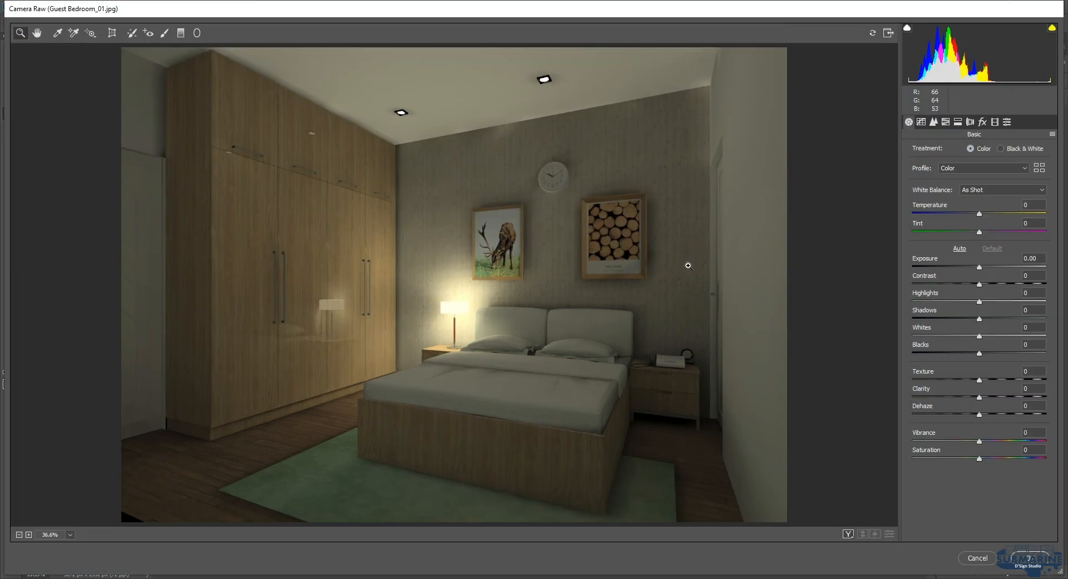
{"action": "left_click", "coordinate": [958, 248]}
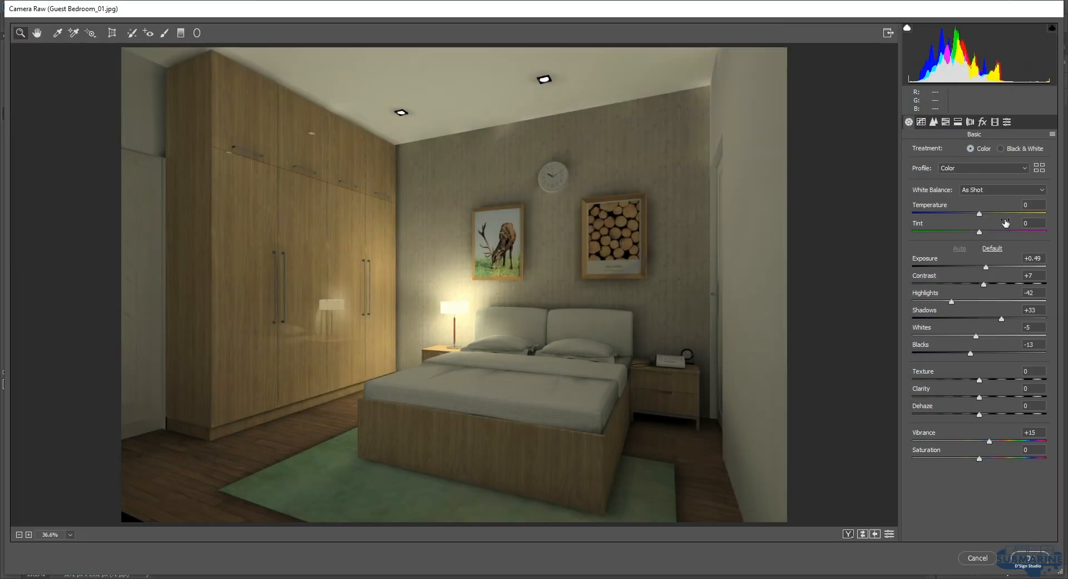
Set the Camera Raw temperature to +6, tint to -10, exposure to +0.70, contrast to +10 and highlights to -34.
{"action": "mouse_move", "coordinate": [980, 213]}
{"action": "left_mouse_down"}
{"action": "mouse_move", "coordinate": [971, 233]}
{"action": "mouse_move", "coordinate": [983, 214]}
{"action": "mouse_move", "coordinate": [986, 222]}
{"action": "left_mouse_up"}
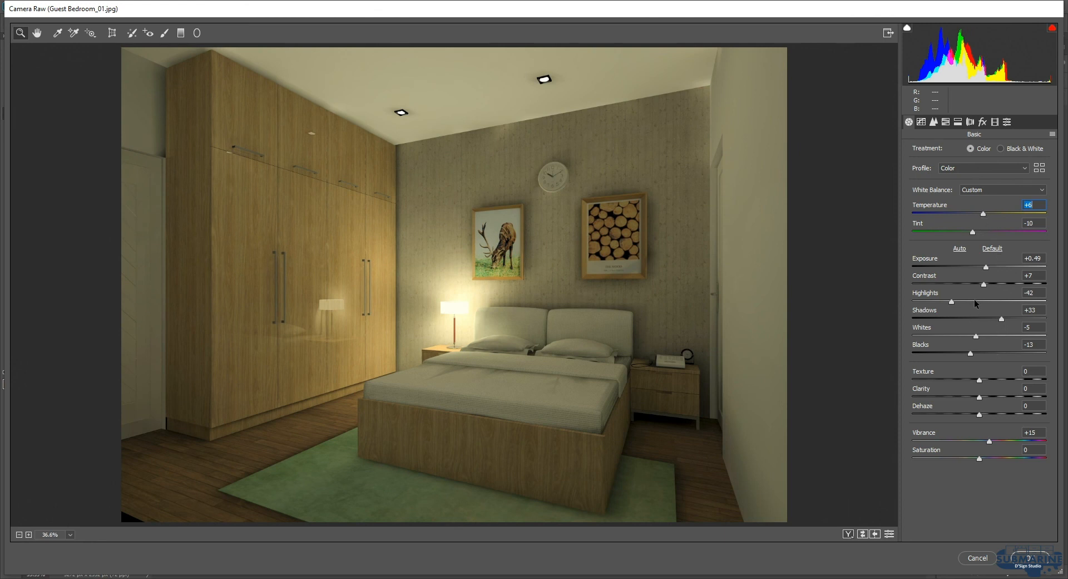
{"action": "left_click_drag", "start_coordinate": [990, 272], "coordinate": [986, 286]}
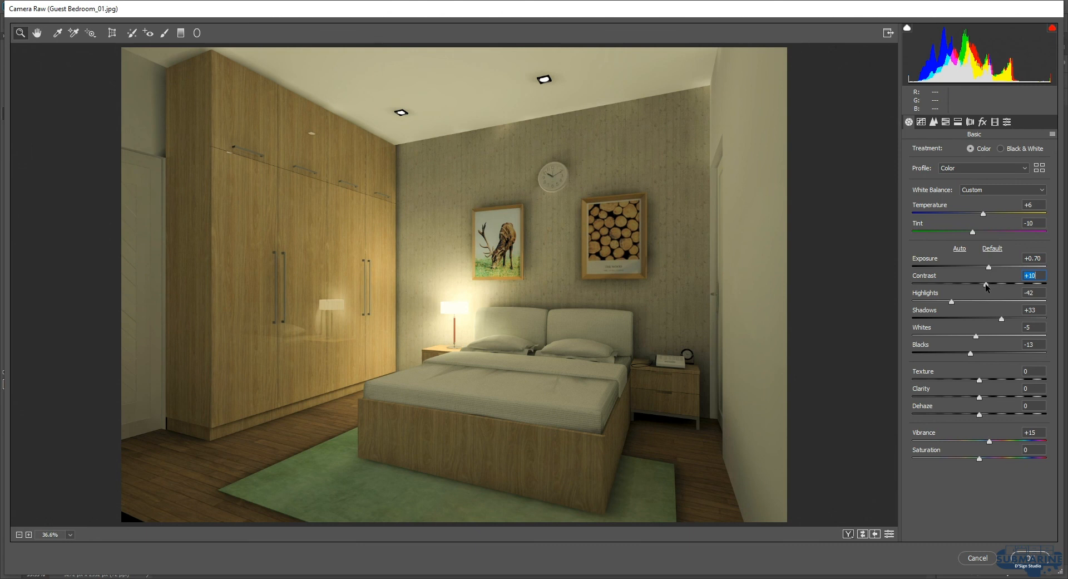
{"action": "left_click_drag", "start_coordinate": [951, 302], "coordinate": [956, 302]}
Set shadows to +34, whites to +3, blacks to -6, texture to +8 and clarity to +10, fine-tune the remaining sliders, and apply the filter.
{"action": "left_click_drag", "start_coordinate": [975, 336], "coordinate": [986, 398]}
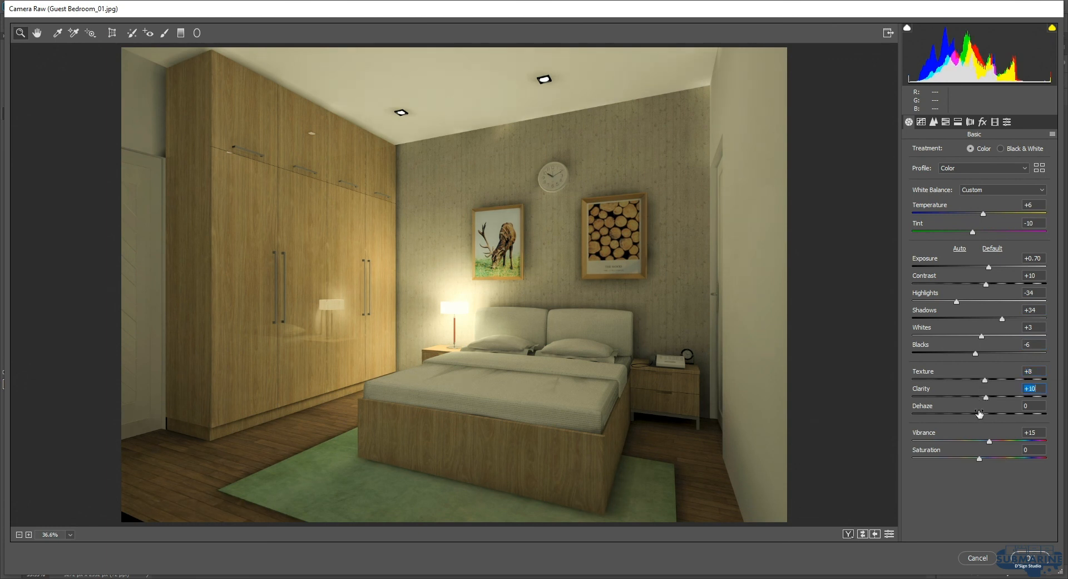
{"action": "left_click_drag", "start_coordinate": [980, 414], "coordinate": [973, 459]}
{"action": "left_click", "coordinate": [1029, 557]}
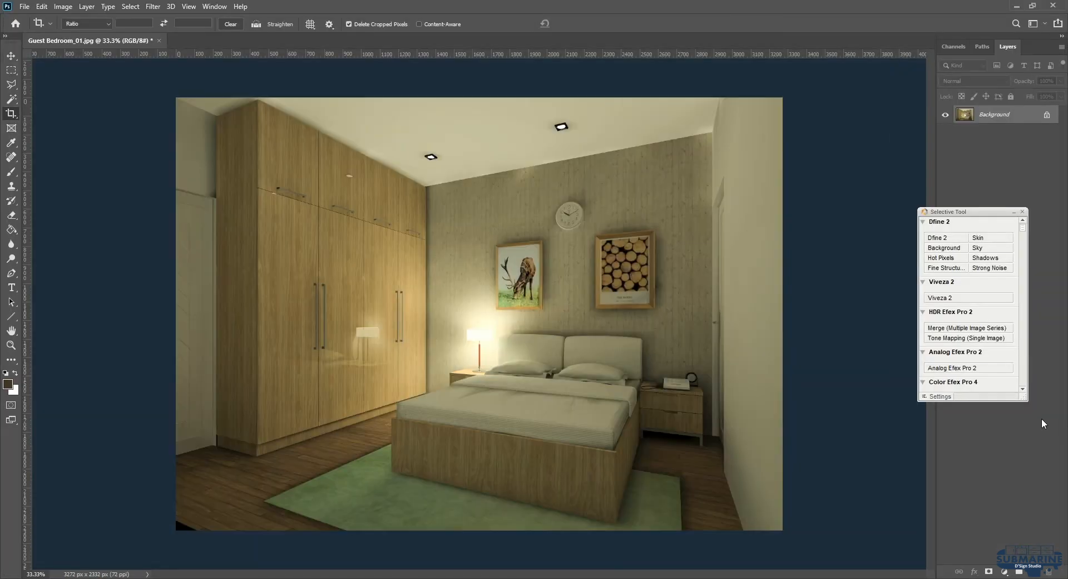
Apply Viveza 2 with contrast 11%, saturation 7%, structure 7% and the RGB curve's midpoint raised slightly.
{"action": "left_click", "coordinate": [963, 299]}
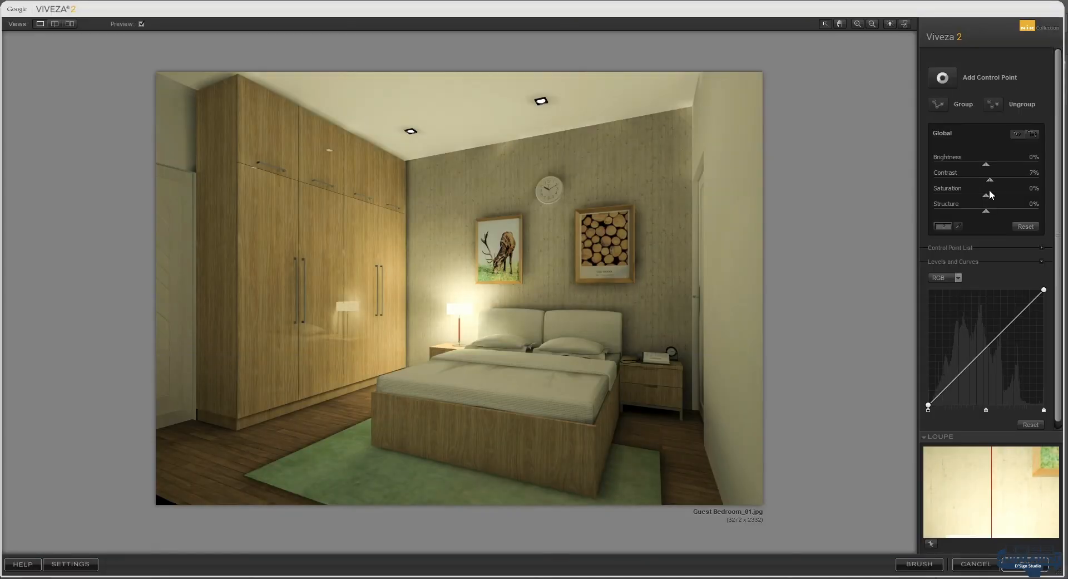
{"action": "left_click_drag", "start_coordinate": [990, 178], "coordinate": [992, 176]}
{"action": "left_click_drag", "start_coordinate": [985, 365], "coordinate": [982, 346]}
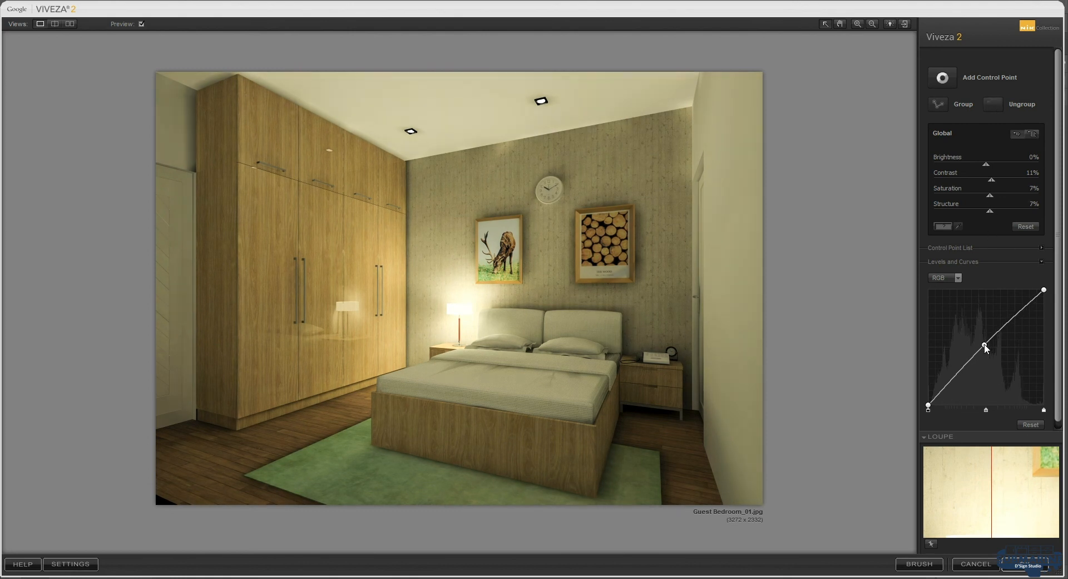
{"action": "left_click", "coordinate": [1006, 562]}
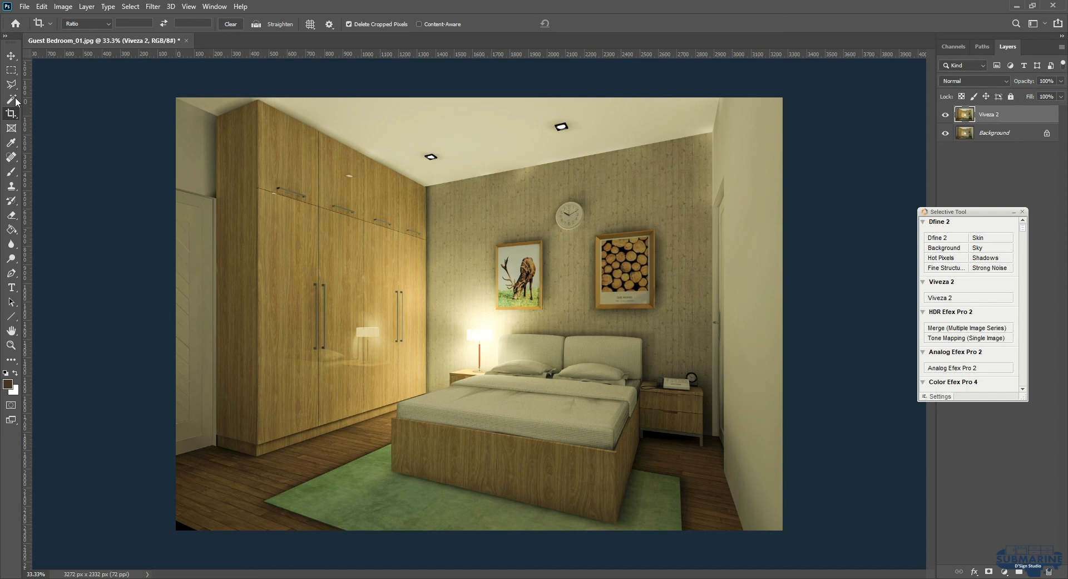
Remove the two ceiling downlights and the small light reflection on the upper wardrobe door using a size 100 content-aware Spot Healing Brush.
{"action": "left_click", "coordinate": [12, 156]}
{"action": "key", "text": "bracketleft"}
{"action": "key", "text": "bracketleft"}
{"action": "key", "text": "bracketleft"}
{"action": "key", "text": "bracketleft"}
{"action": "key", "text": "bracketleft"}
{"action": "key", "text": "bracketleft"}
{"action": "left_click", "coordinate": [562, 127]}
{"action": "left_click_drag", "start_coordinate": [538, 127], "coordinate": [597, 134]}
{"action": "left_click", "coordinate": [431, 158]}
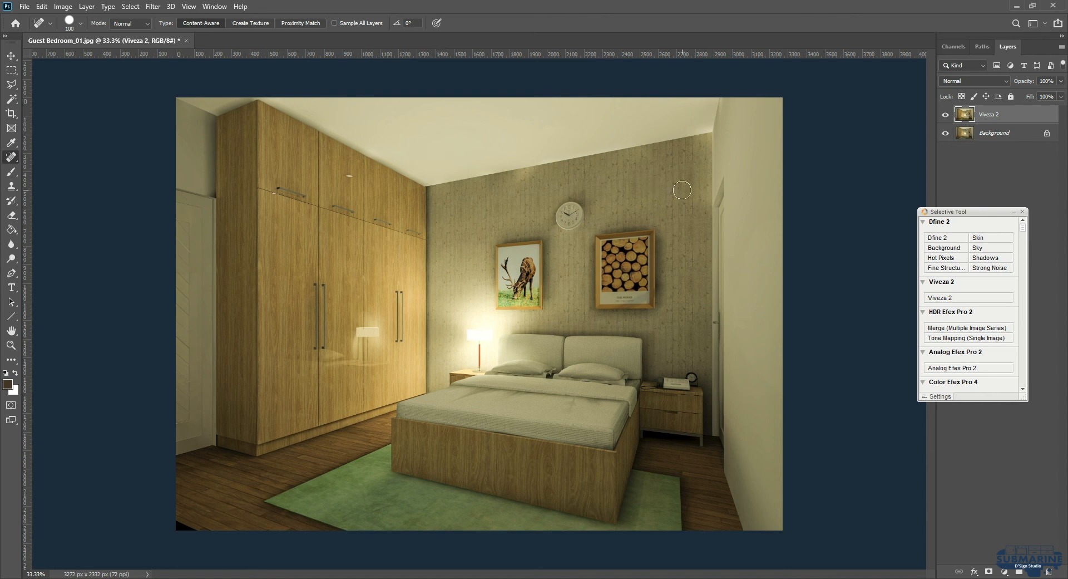
{"action": "left_click", "coordinate": [349, 176]}
{"action": "left_click", "coordinate": [11, 58]}
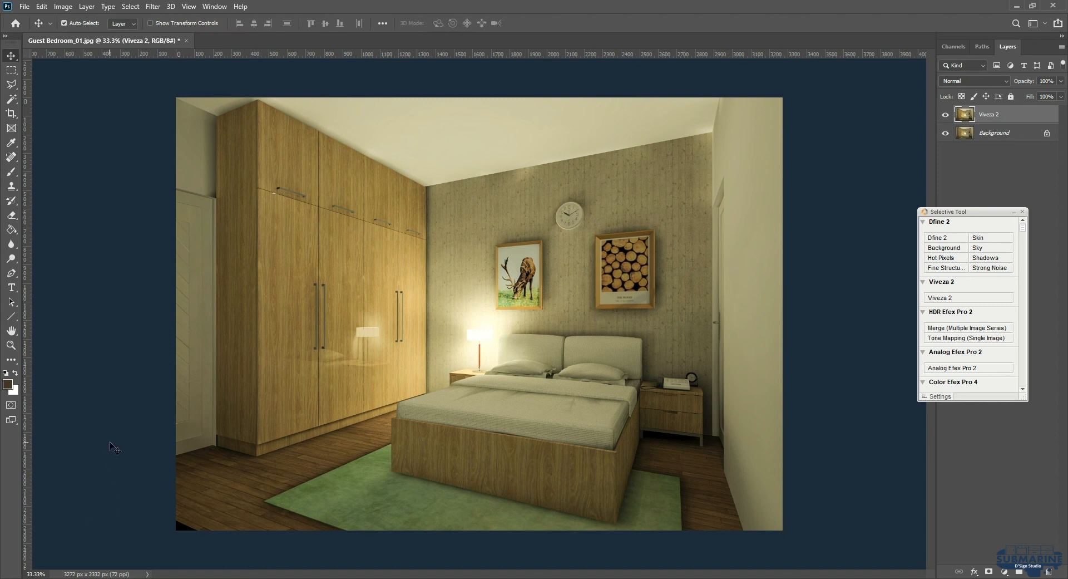
{"action": "left_click", "coordinate": [10, 112]}
{"action": "left_click_drag", "start_coordinate": [483, 529], "coordinate": [491, 529]}
{"action": "key", "text": "Return"}
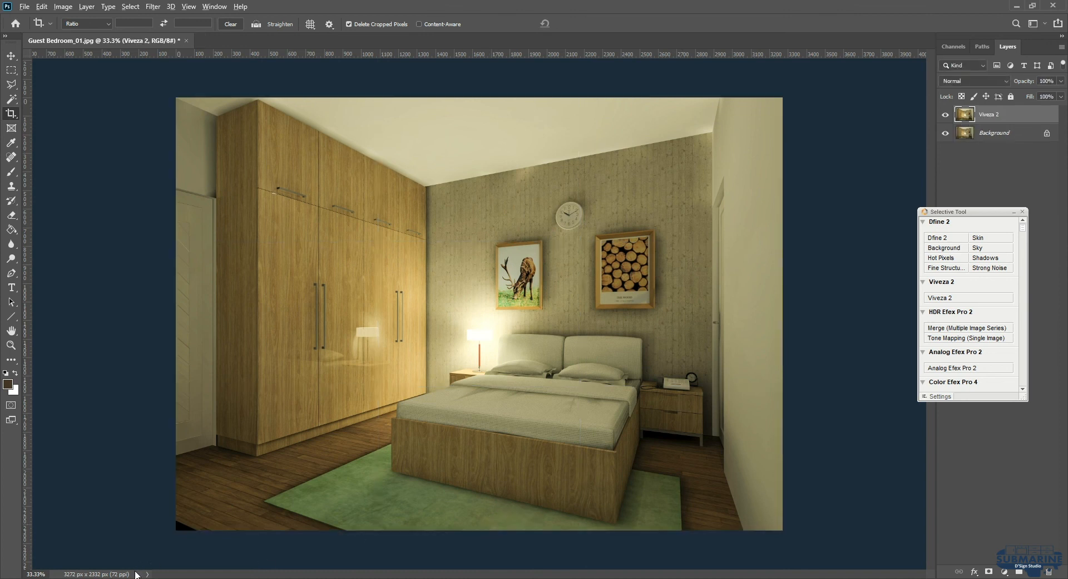
Heal the black gap in the floor's lower-left corner with a size 175 content-aware Spot Healing Brush.
{"action": "scroll", "coordinate": [163, 538], "scroll_direction": "up", "scroll_amount": 5, "text": "alt"}
{"action": "scroll", "coordinate": [171, 543], "scroll_direction": "up", "scroll_amount": 7, "text": "alt"}
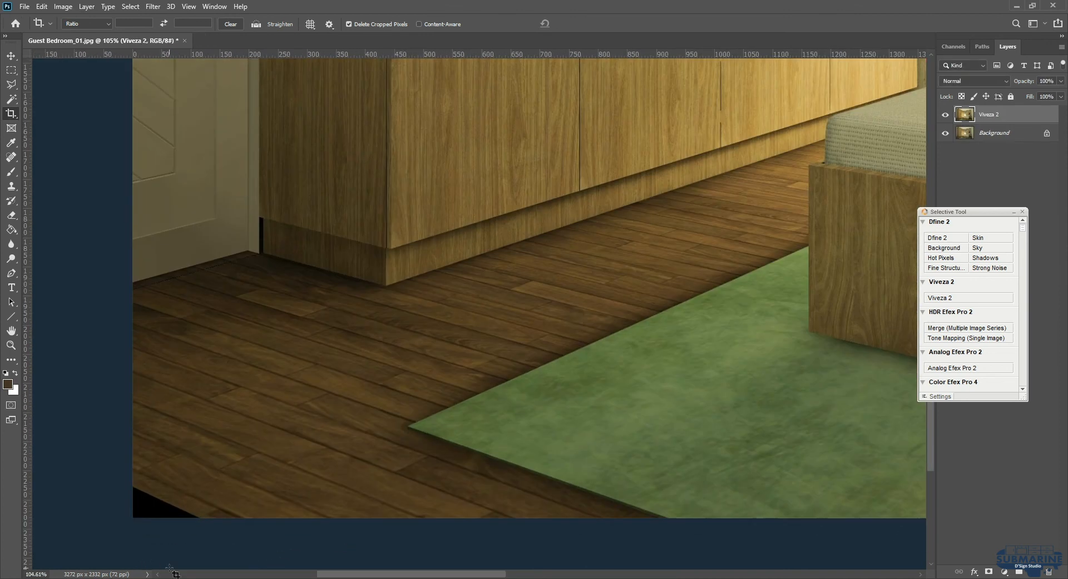
{"action": "left_click", "coordinate": [11, 157]}
{"action": "key", "text": "bracketright"}
{"action": "key", "text": "bracketright"}
{"action": "key", "text": "bracketright"}
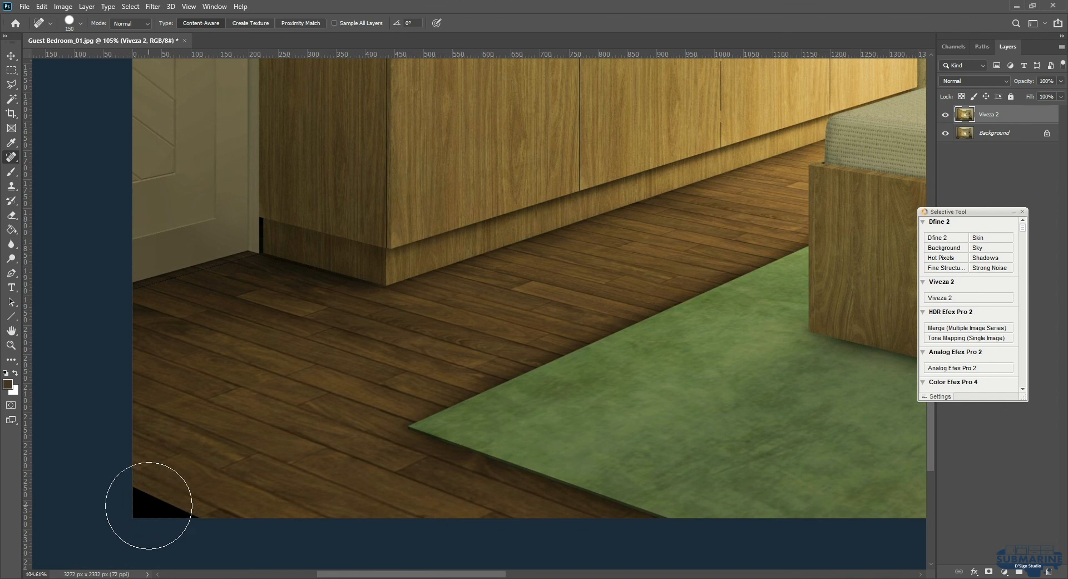
{"action": "left_click", "coordinate": [158, 511]}
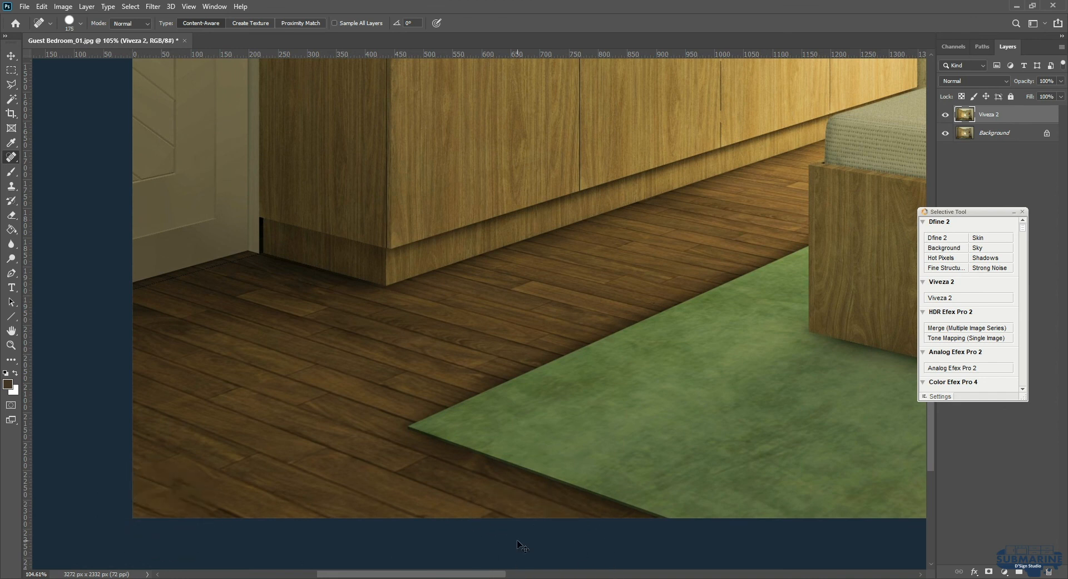
{"action": "scroll", "coordinate": [521, 542], "scroll_direction": "down", "scroll_amount": 12, "text": "alt"}
{"action": "left_click", "coordinate": [11, 55]}
Merge the Viveza 2 layer with the Background and save the JPEG at quality 12, Maximum, Baseline ("Standard").
{"action": "left_click", "coordinate": [996, 134], "text": "shift"}
{"action": "key", "text": "ctrl+s"}
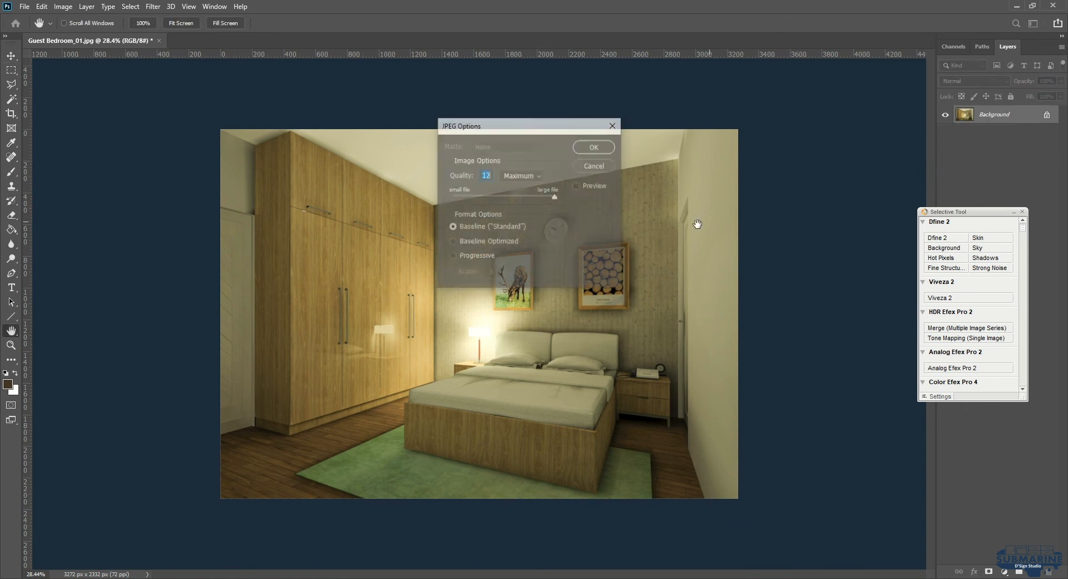
{"action": "left_click", "coordinate": [606, 149]}
Minimize Photoshop and view the saved Guest Bedroom_01.jpg in Photos.
{"action": "left_click", "coordinate": [1015, 5]}
{"action": "left_click", "coordinate": [190, 578]}
{"action": "left_click", "coordinate": [180, 124]}
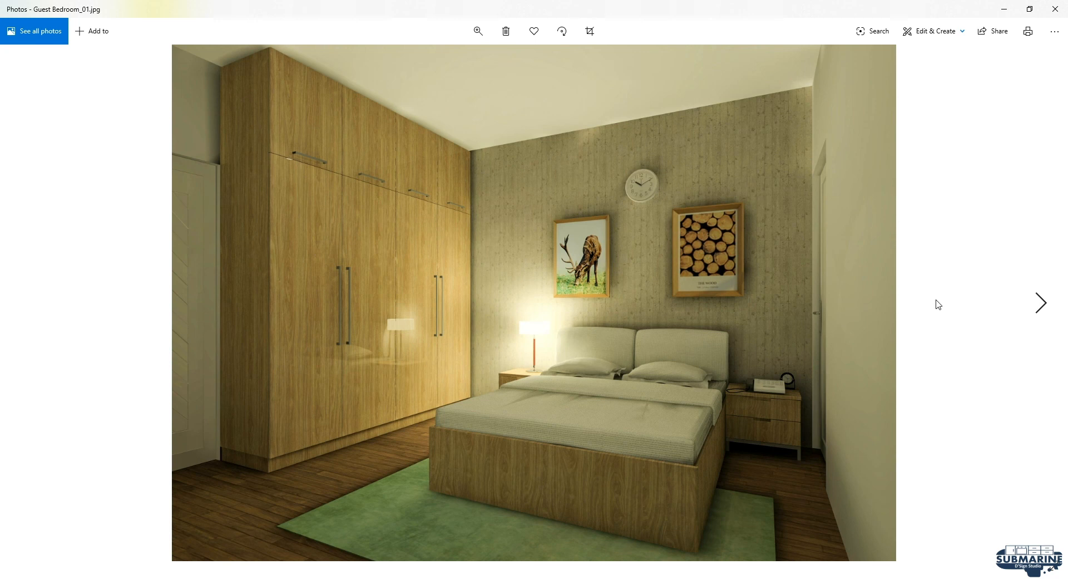